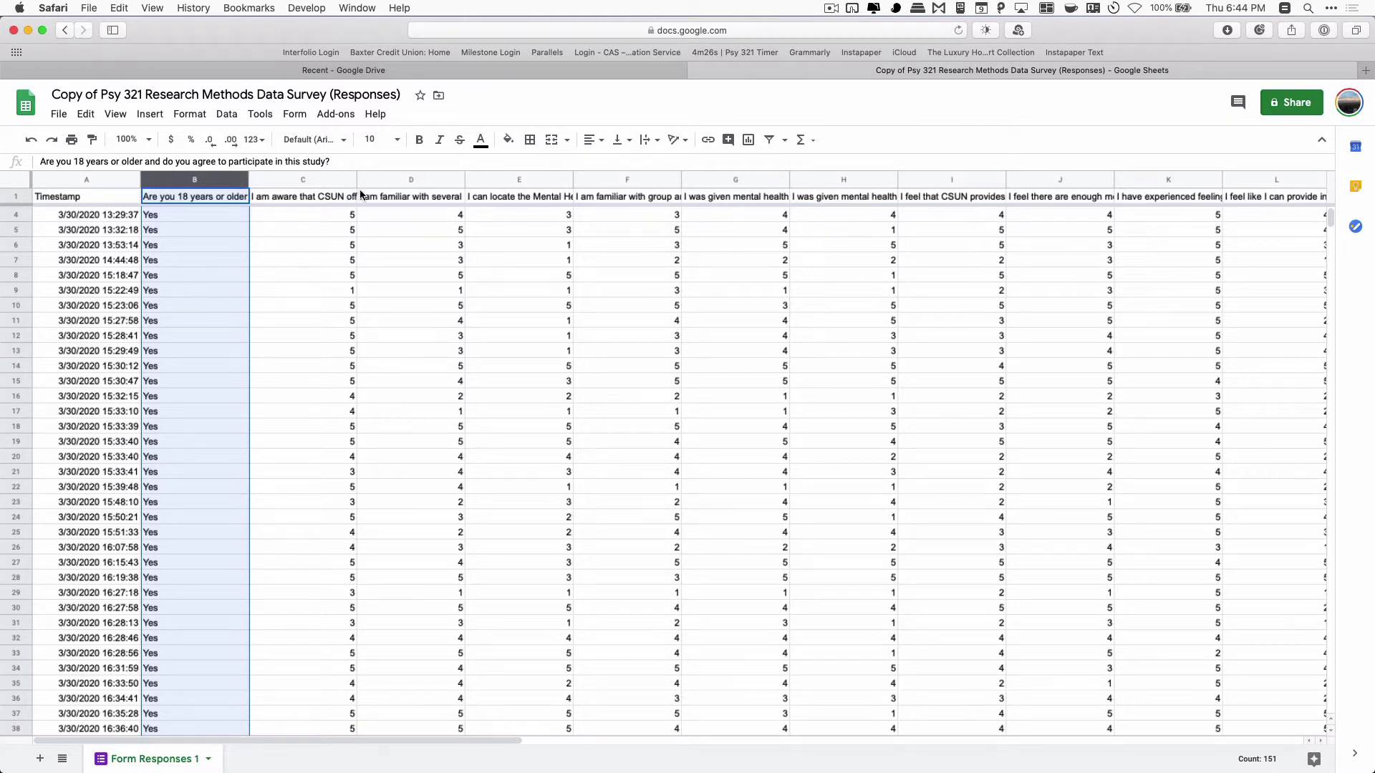
Examine the mental health item columns C to F, and step through the row 4 responses up to the mentalh_score formula.
{"action": "left_click", "coordinate": [329, 179]}
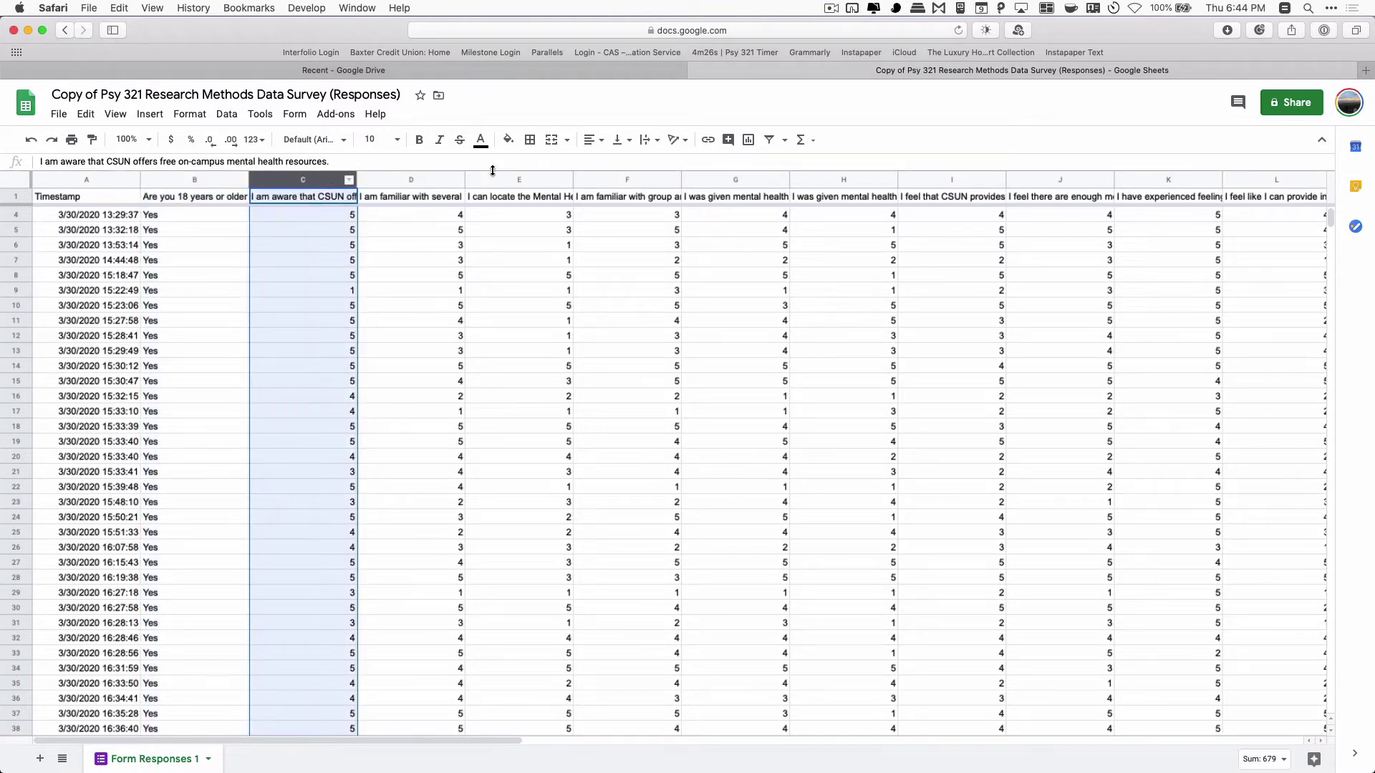
{"action": "left_click", "coordinate": [645, 180], "text": "shift"}
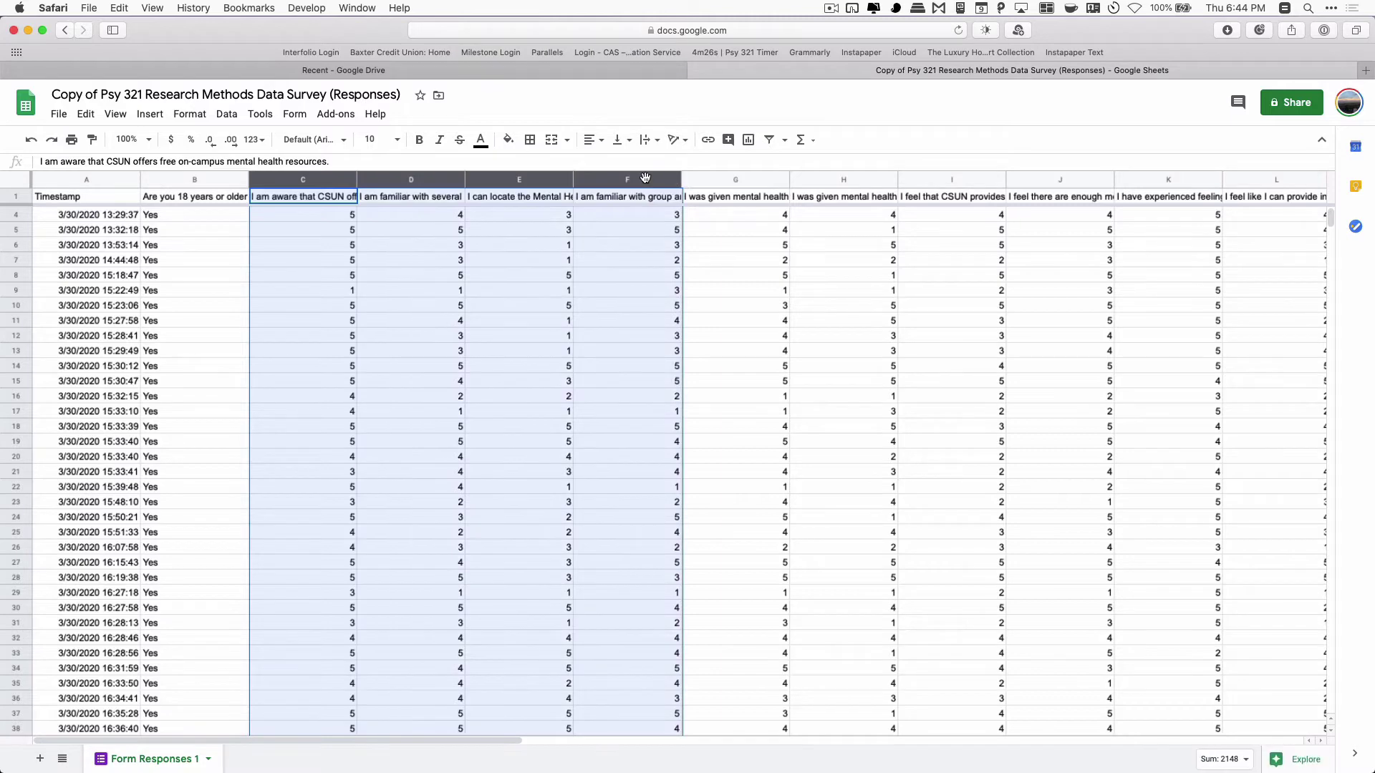
{"action": "left_click", "coordinate": [299, 210]}
{"action": "key", "text": "Right"}
{"action": "key", "text": "Right"}
{"action": "key", "text": "Right"}
{"action": "key", "text": "Right"}
{"action": "key", "text": "Right"}
{"action": "key", "text": "Right"}
{"action": "key", "text": "Right"}
{"action": "key", "text": "Right"}
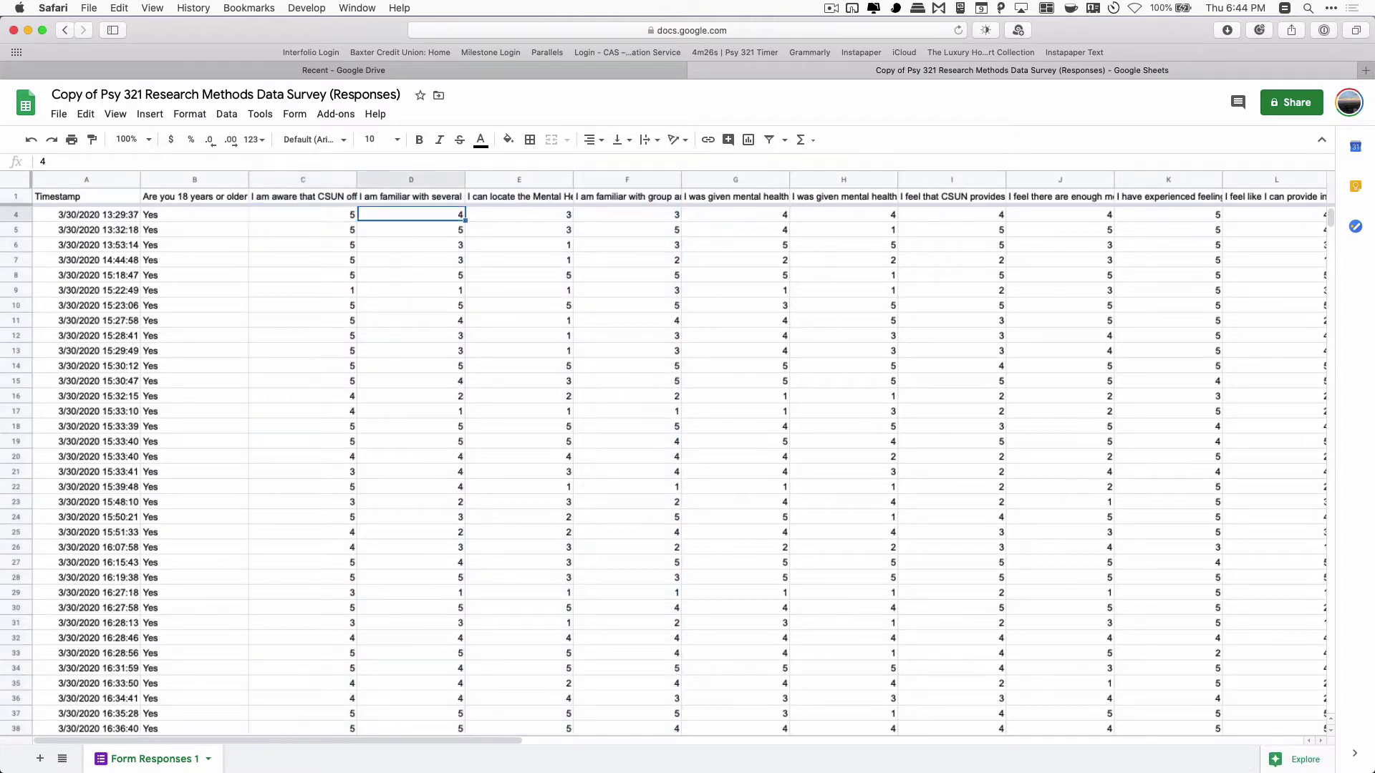
{"action": "key", "text": "Right"}
{"action": "key", "text": "Right"}
{"action": "key", "text": "Right"}
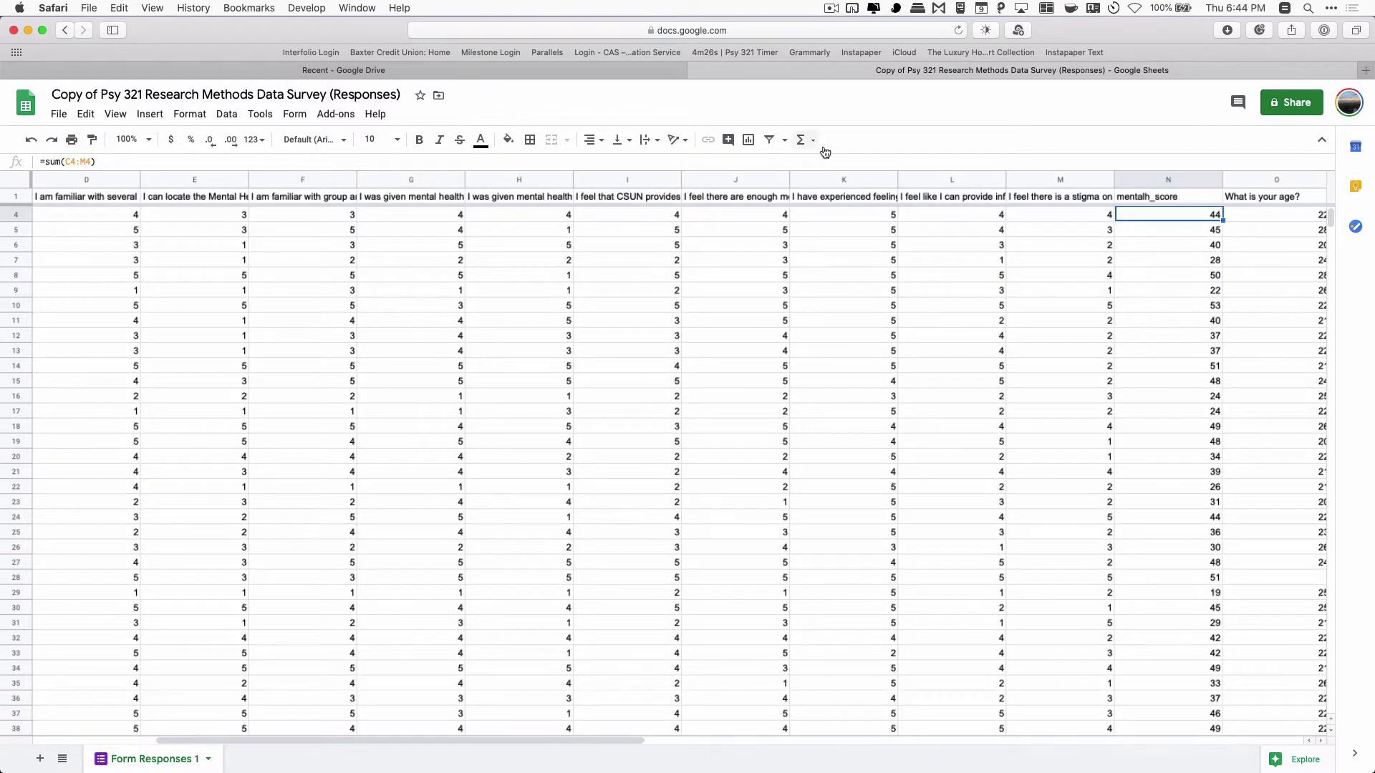
Review the mentalh_score and age columns, the blank age cell in row 28, and the gender columns with their coding.
{"action": "left_click", "coordinate": [1145, 178]}
{"action": "scroll", "coordinate": [1142, 212], "scroll_direction": "right", "scroll_amount": 6}
{"action": "scroll", "coordinate": [1142, 212], "scroll_direction": "left", "scroll_amount": 1}
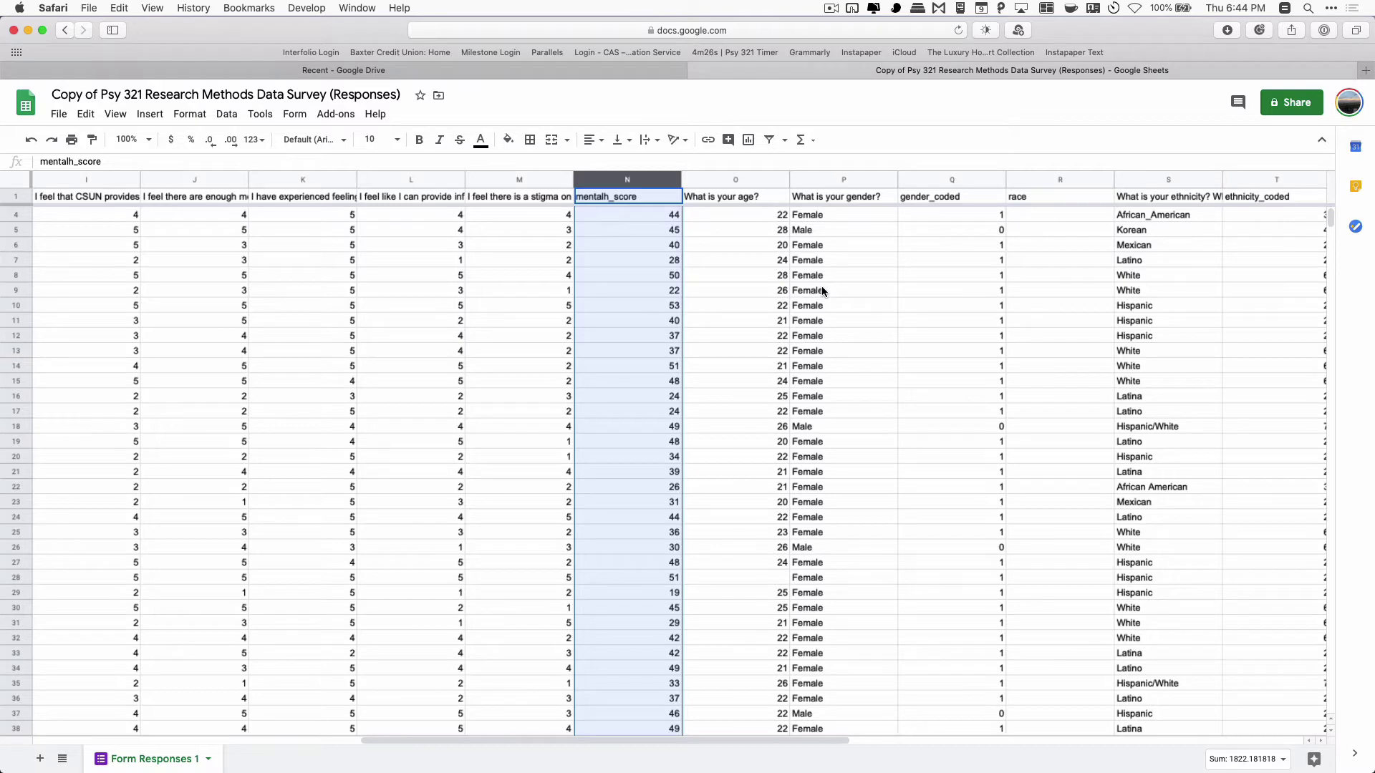
{"action": "left_click", "coordinate": [748, 179]}
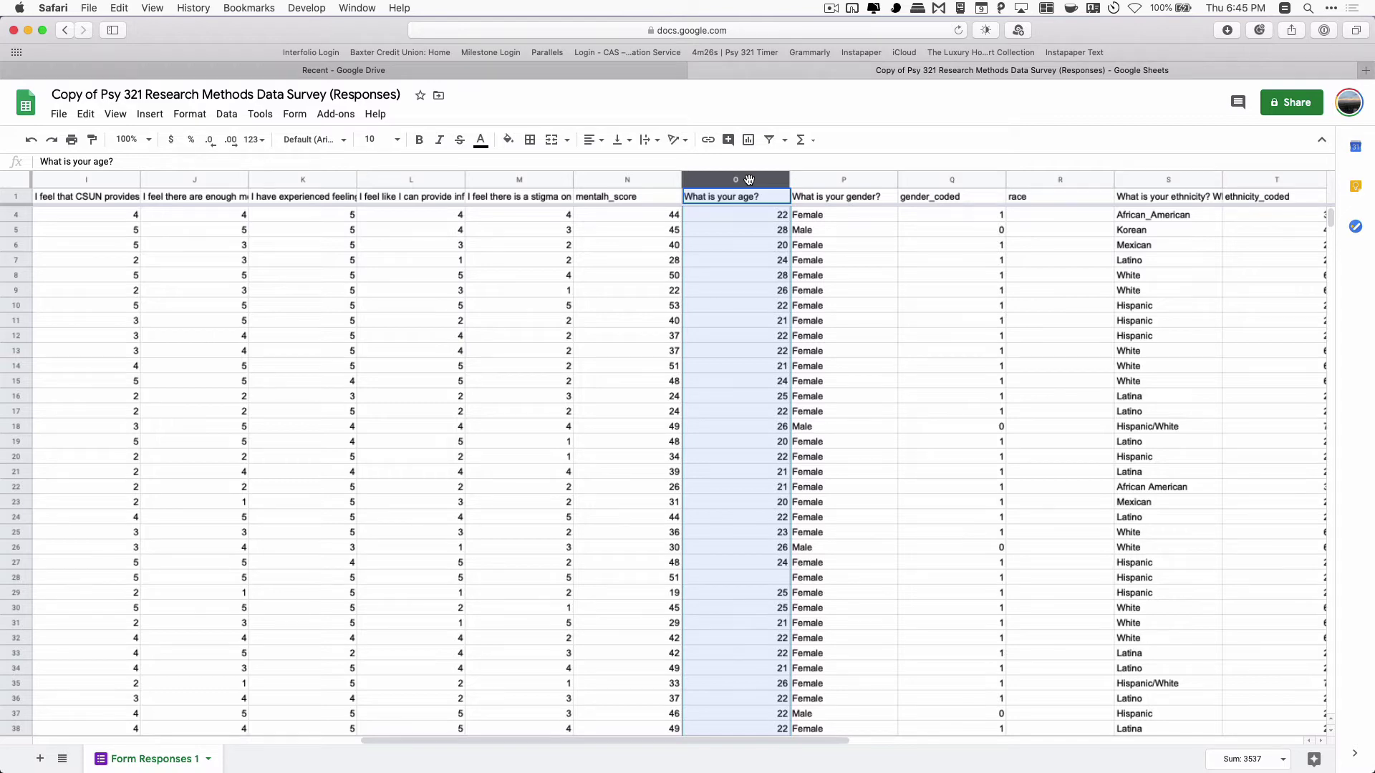
{"action": "left_click", "coordinate": [759, 577]}
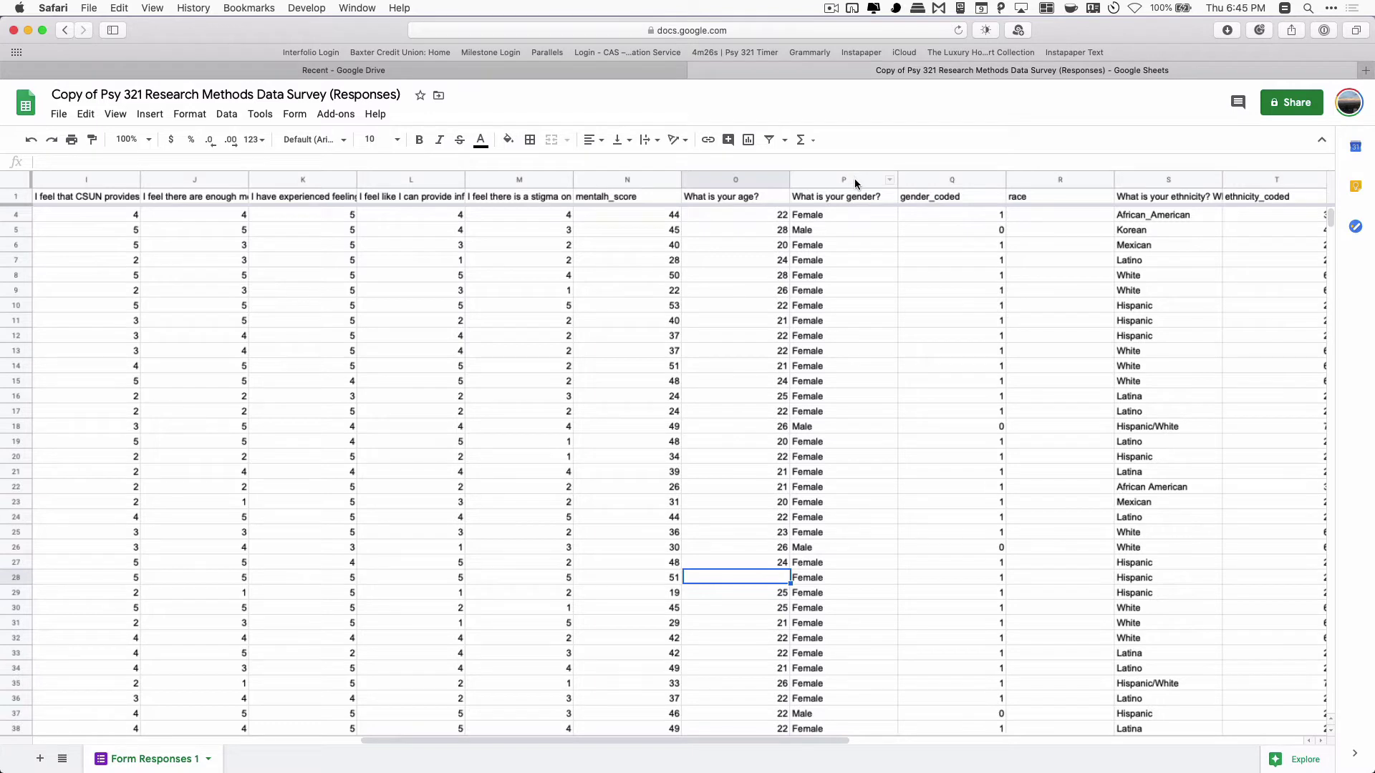
{"action": "left_click_drag", "start_coordinate": [853, 178], "coordinate": [938, 180]}
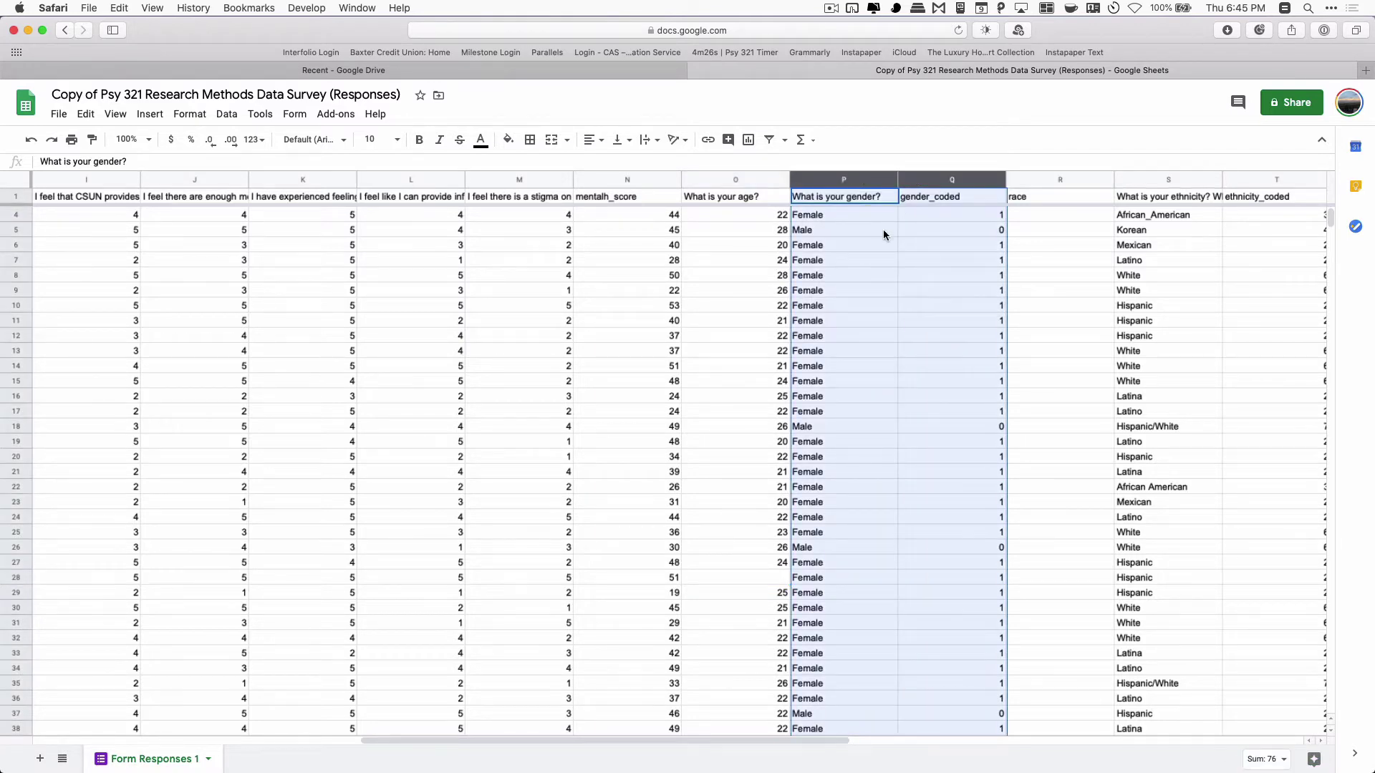
Review the race, ethnicity, ethnicity code key and college classification columns.
{"action": "scroll", "coordinate": [861, 260], "scroll_direction": "right", "scroll_amount": 4}
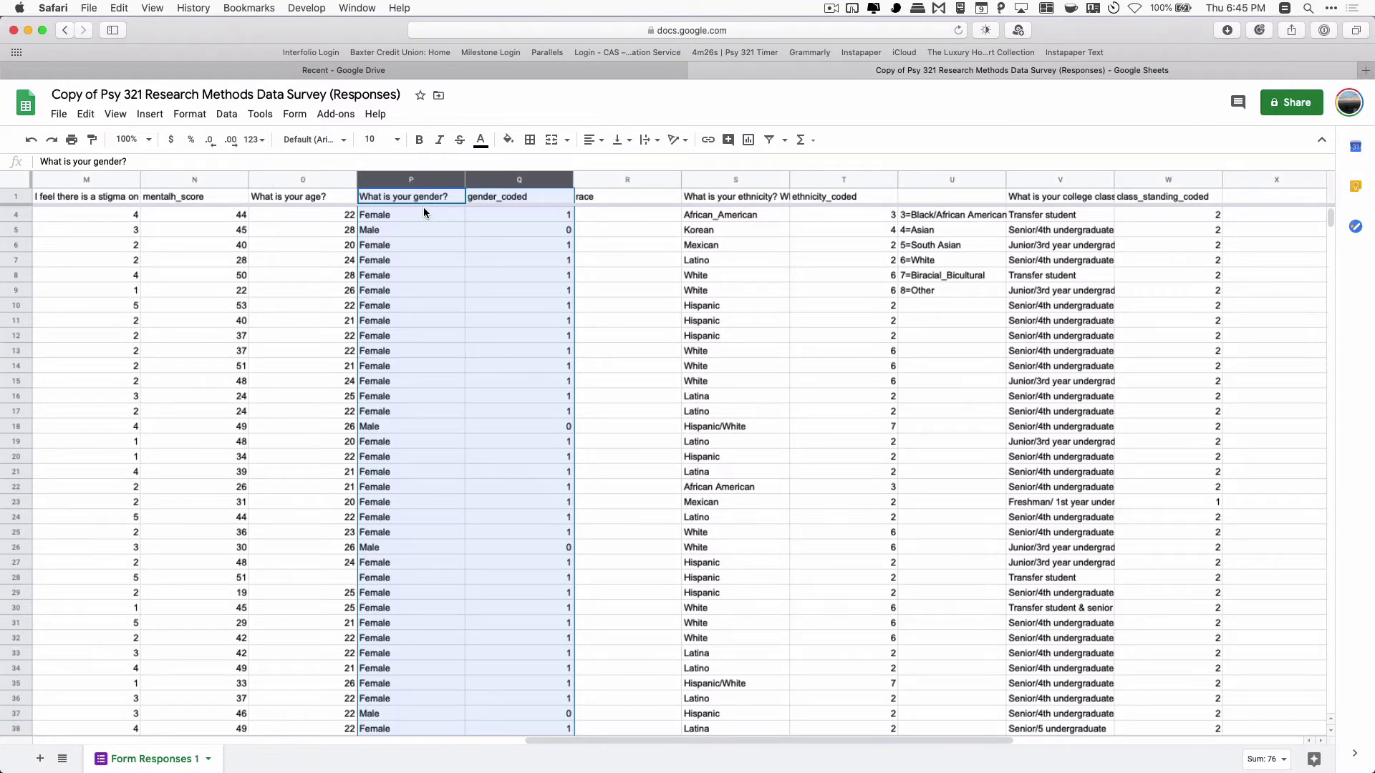
{"action": "left_click", "coordinate": [627, 180]}
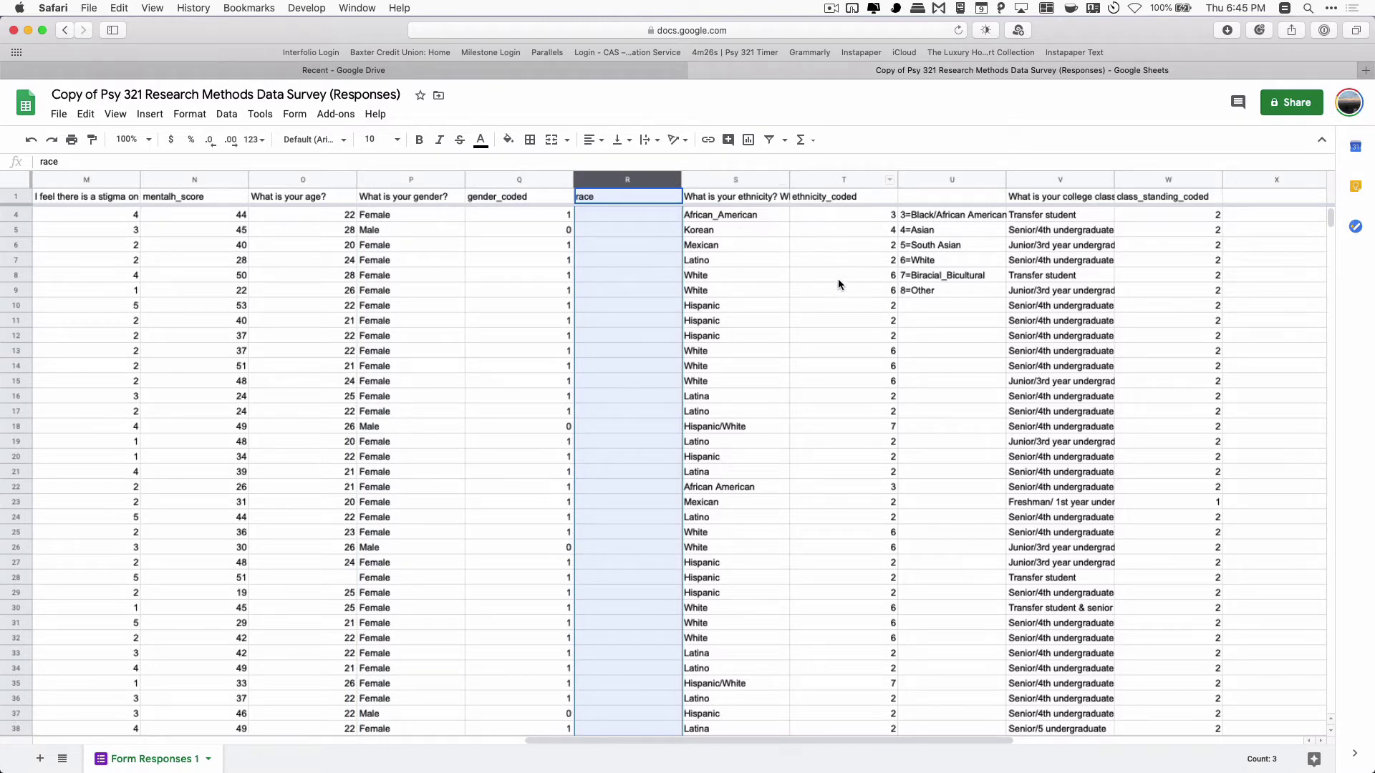
{"action": "left_click", "coordinate": [705, 178], "text": "shift"}
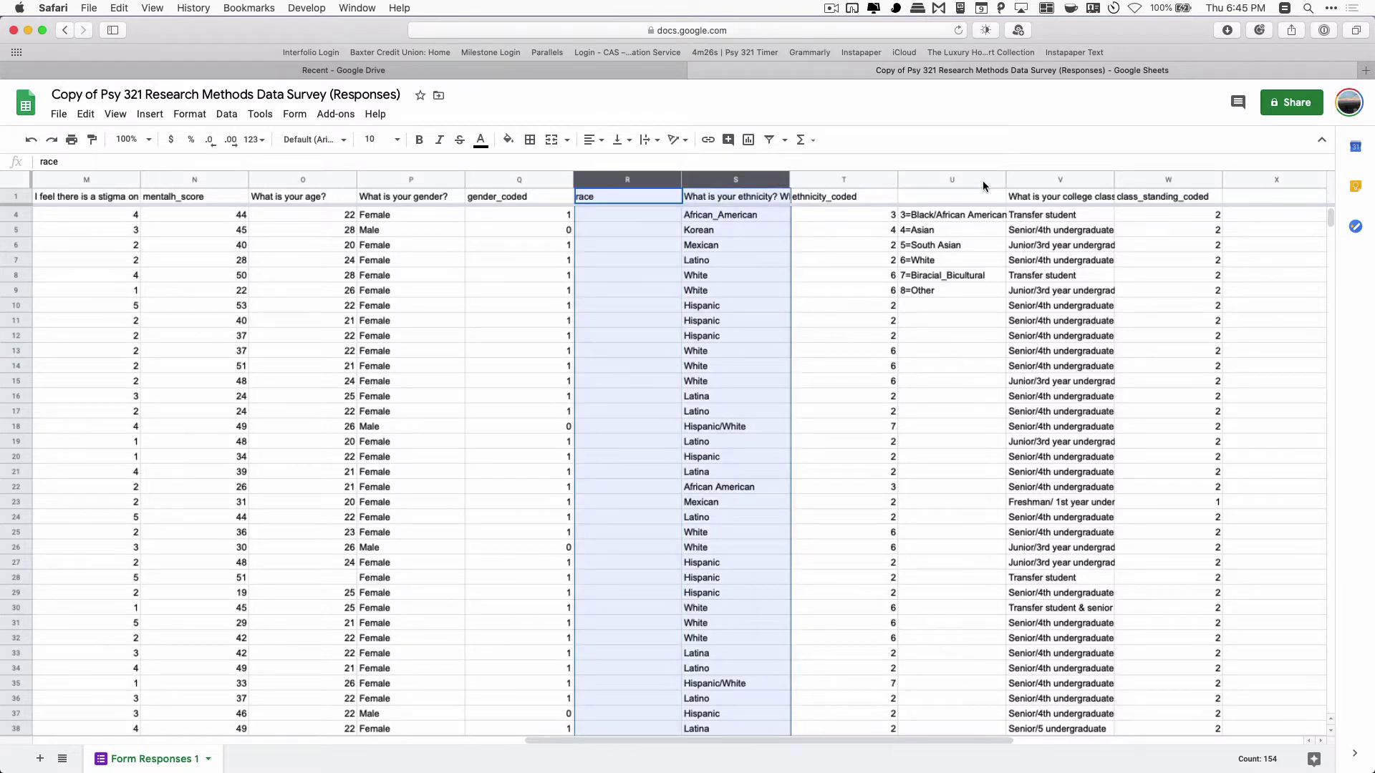
{"action": "left_click", "coordinate": [945, 180]}
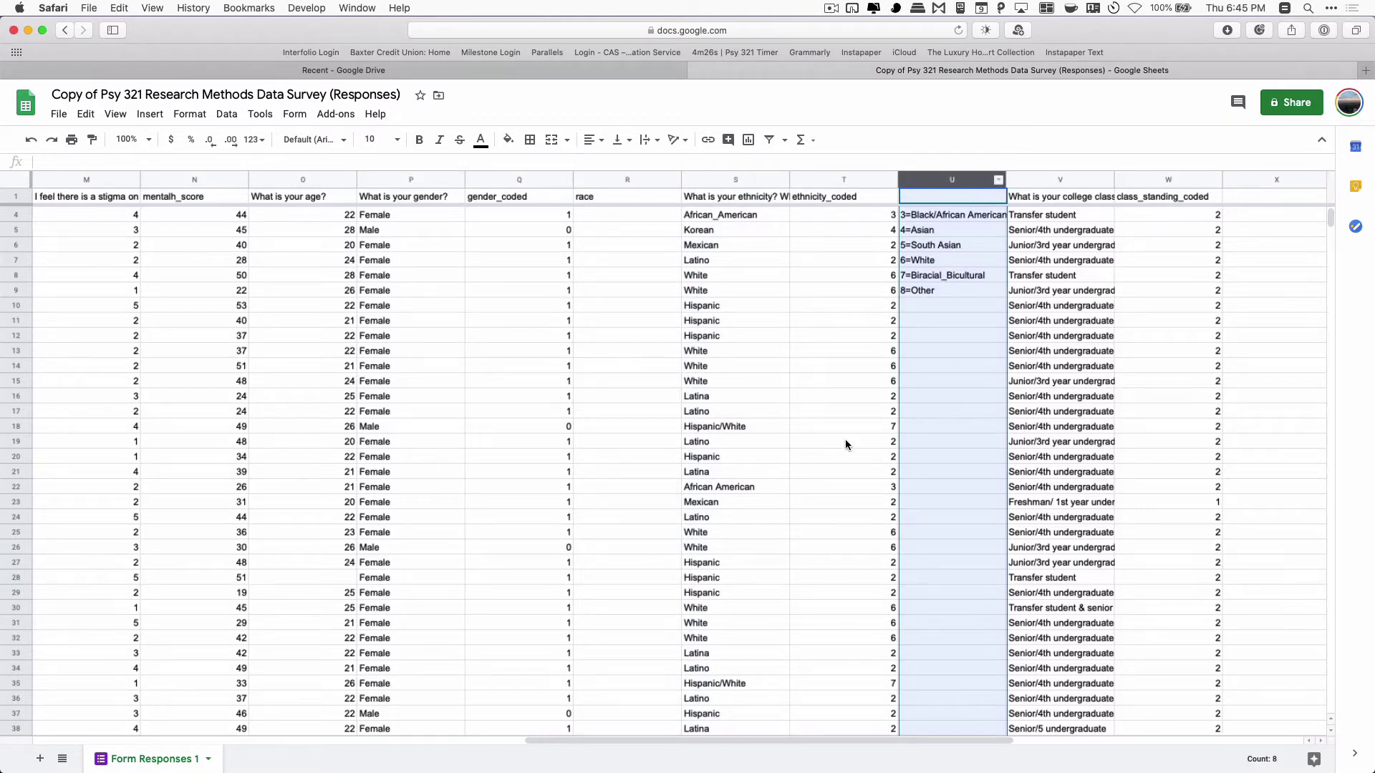
{"action": "left_click", "coordinate": [1060, 180]}
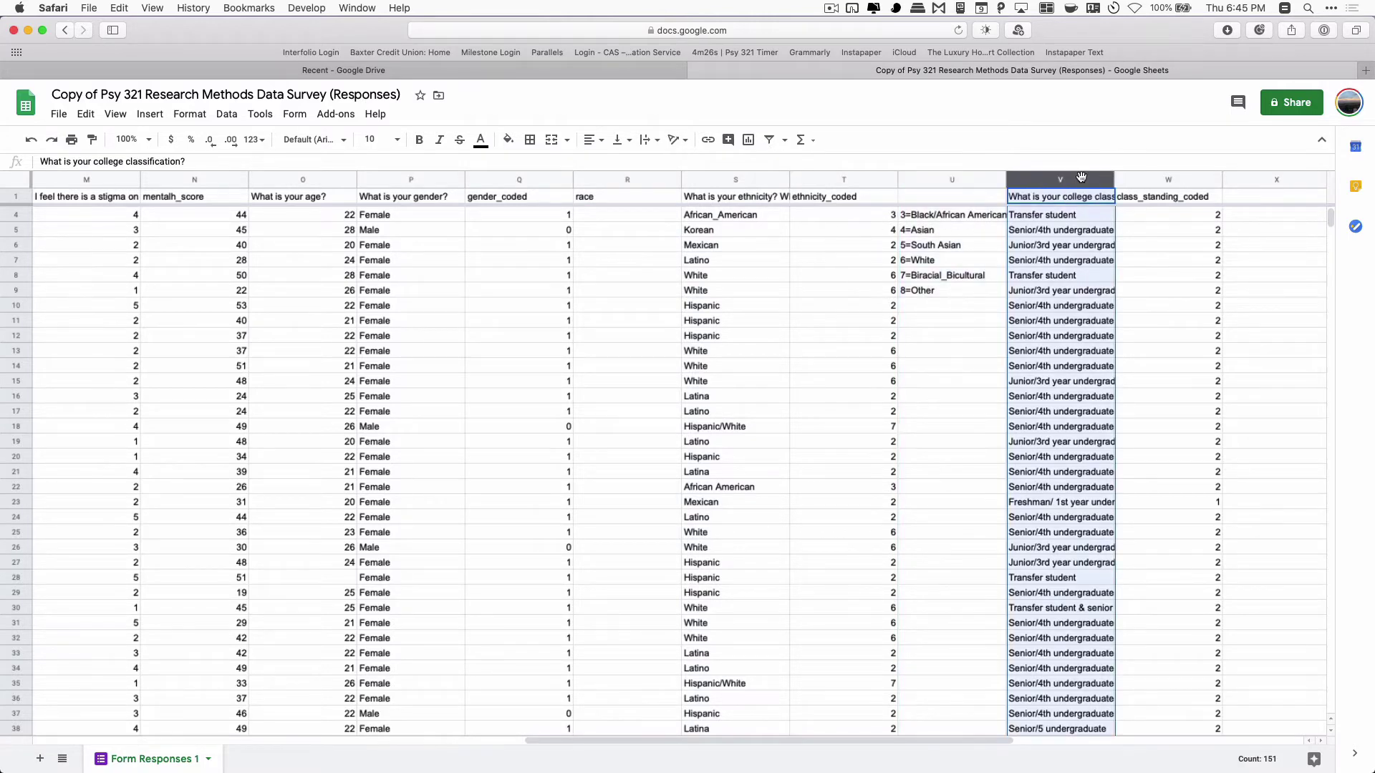
{"action": "scroll", "coordinate": [956, 199], "scroll_direction": "right", "scroll_amount": 2}
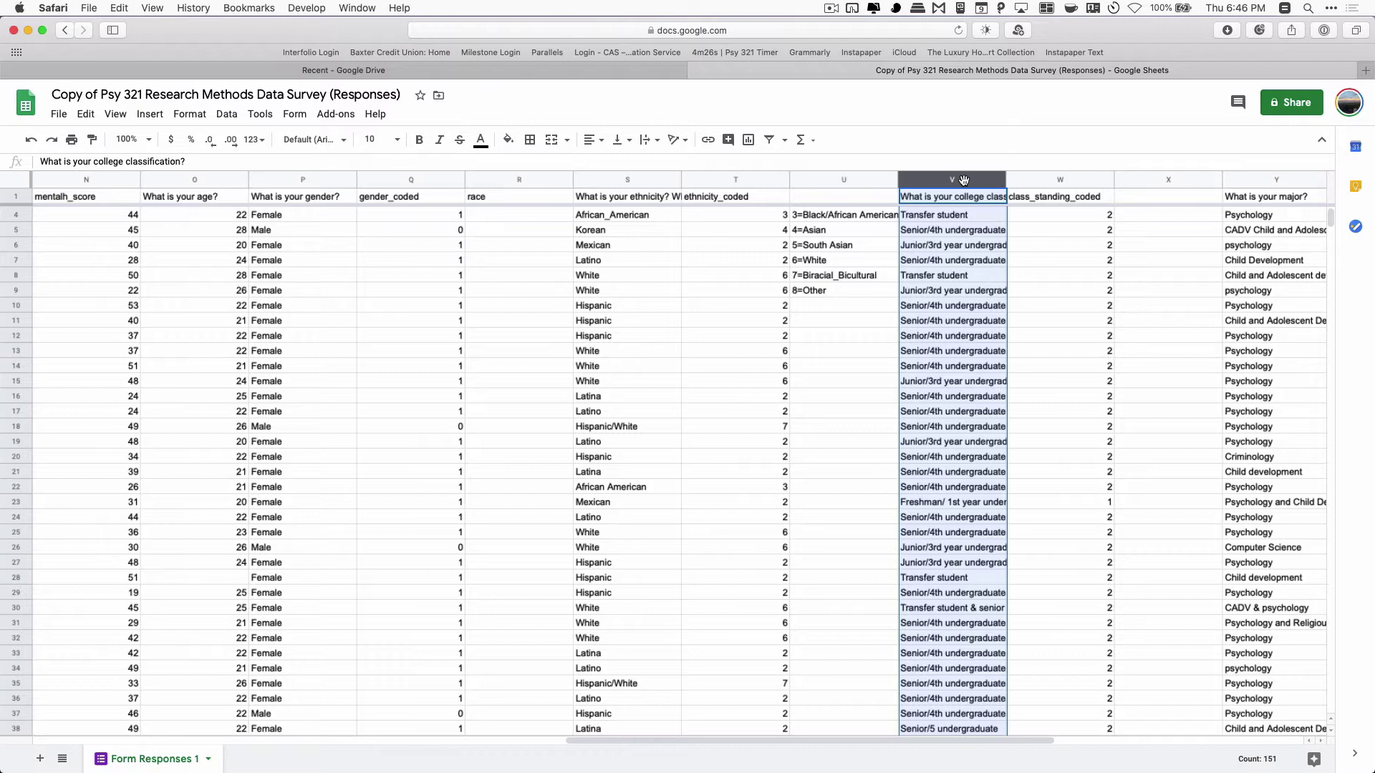
Insert a blank column directly before class_standing_coded and select its header cell.
{"action": "right_click", "coordinate": [1019, 179]}
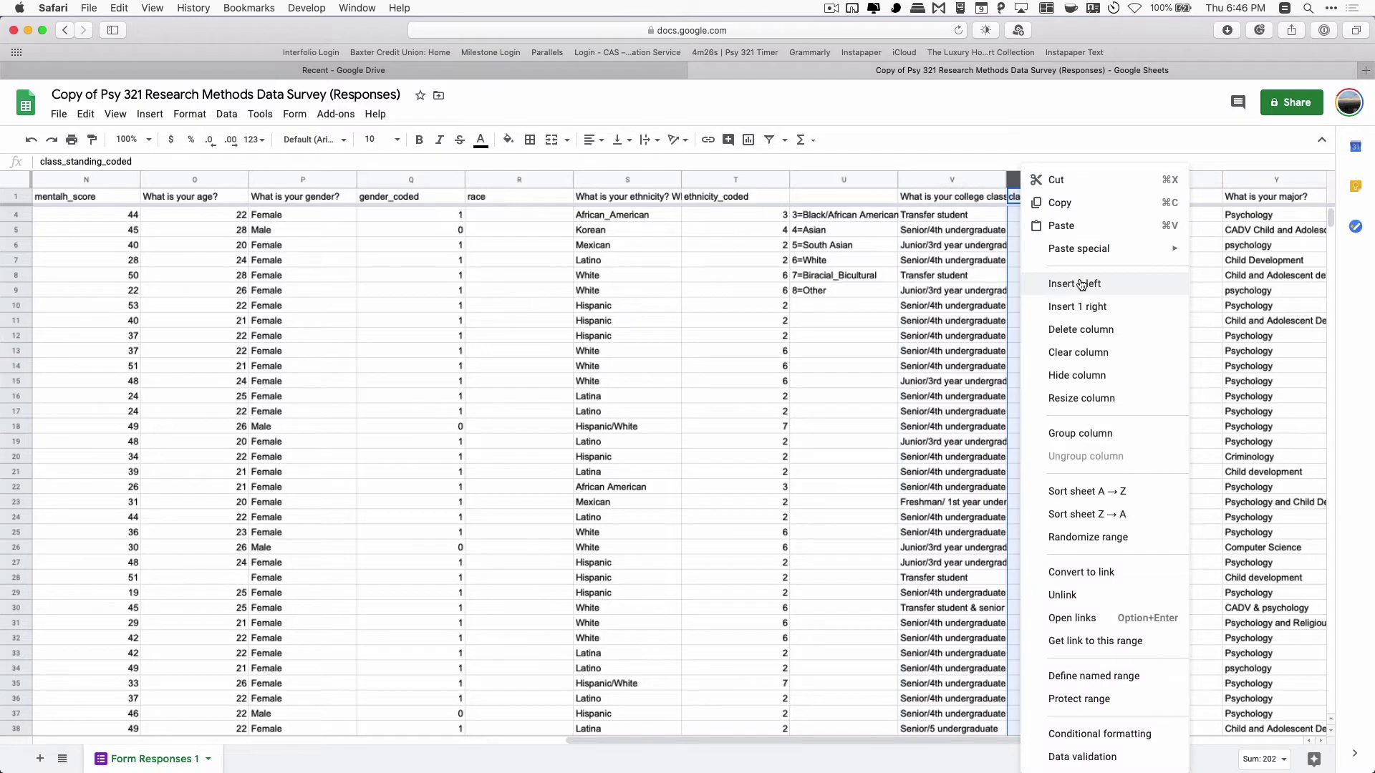
{"action": "left_click", "coordinate": [1082, 284]}
{"action": "left_click", "coordinate": [1047, 198]}
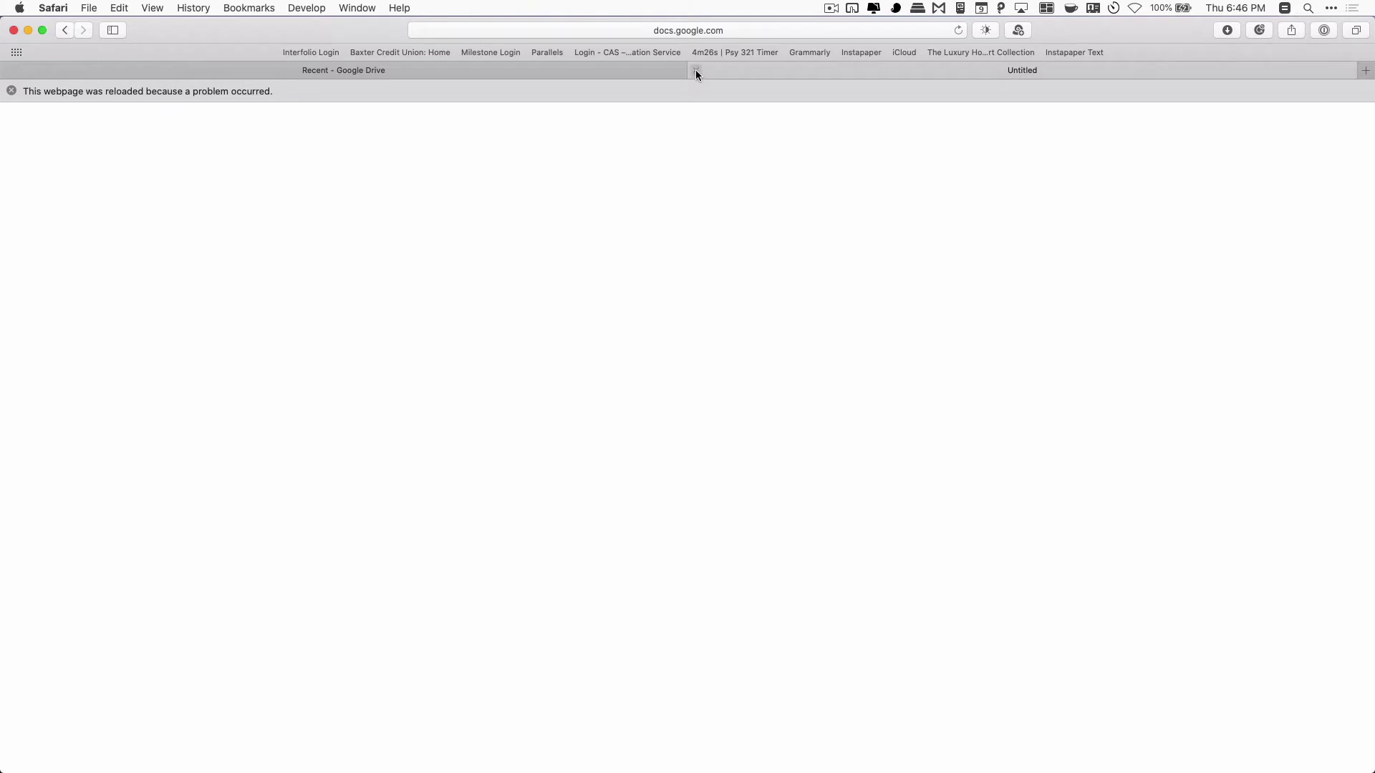
Reopen the latest Copy of Psy 321 Research Methods Data Survey (Responses) from Google Drive's recent files, and close the Drive page.
{"action": "left_click", "coordinate": [655, 70]}
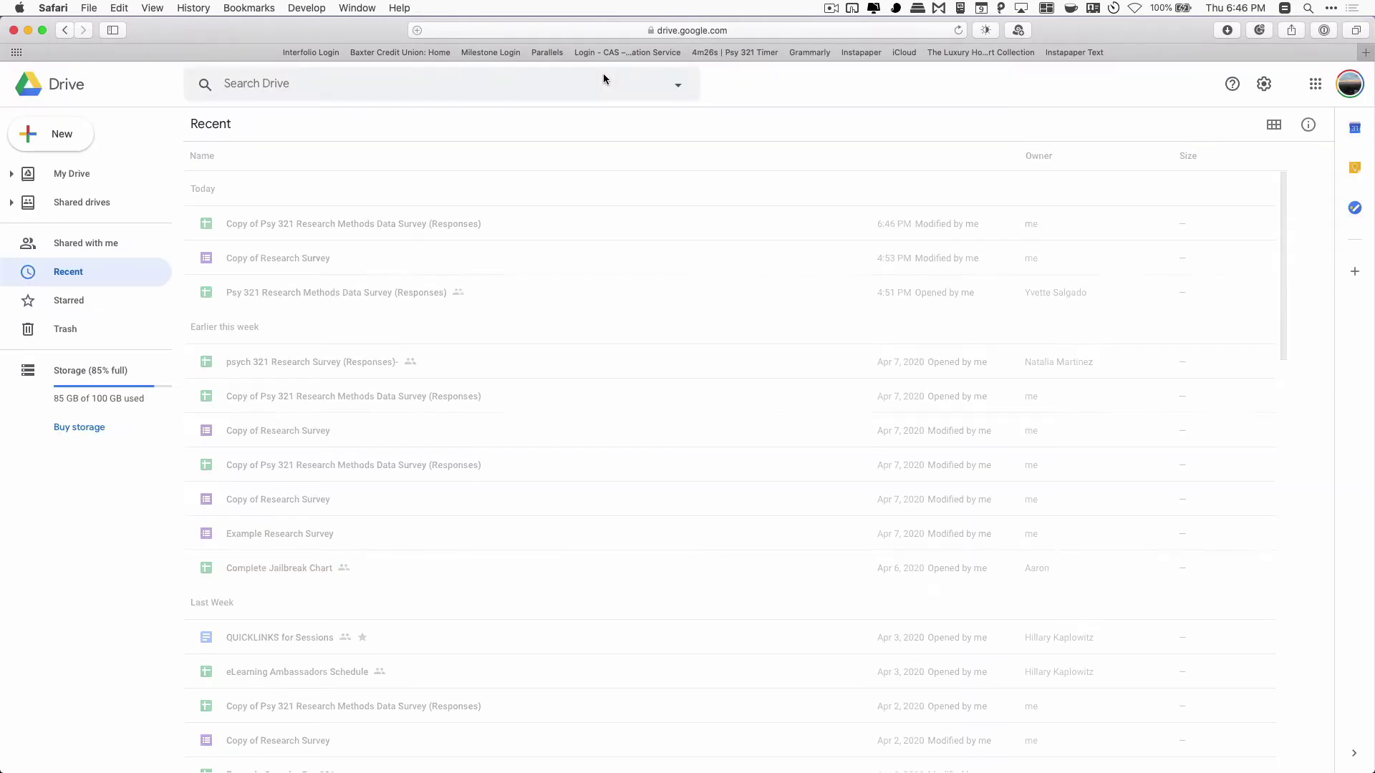
{"action": "left_click", "coordinate": [603, 73]}
{"action": "left_click", "coordinate": [780, 93]}
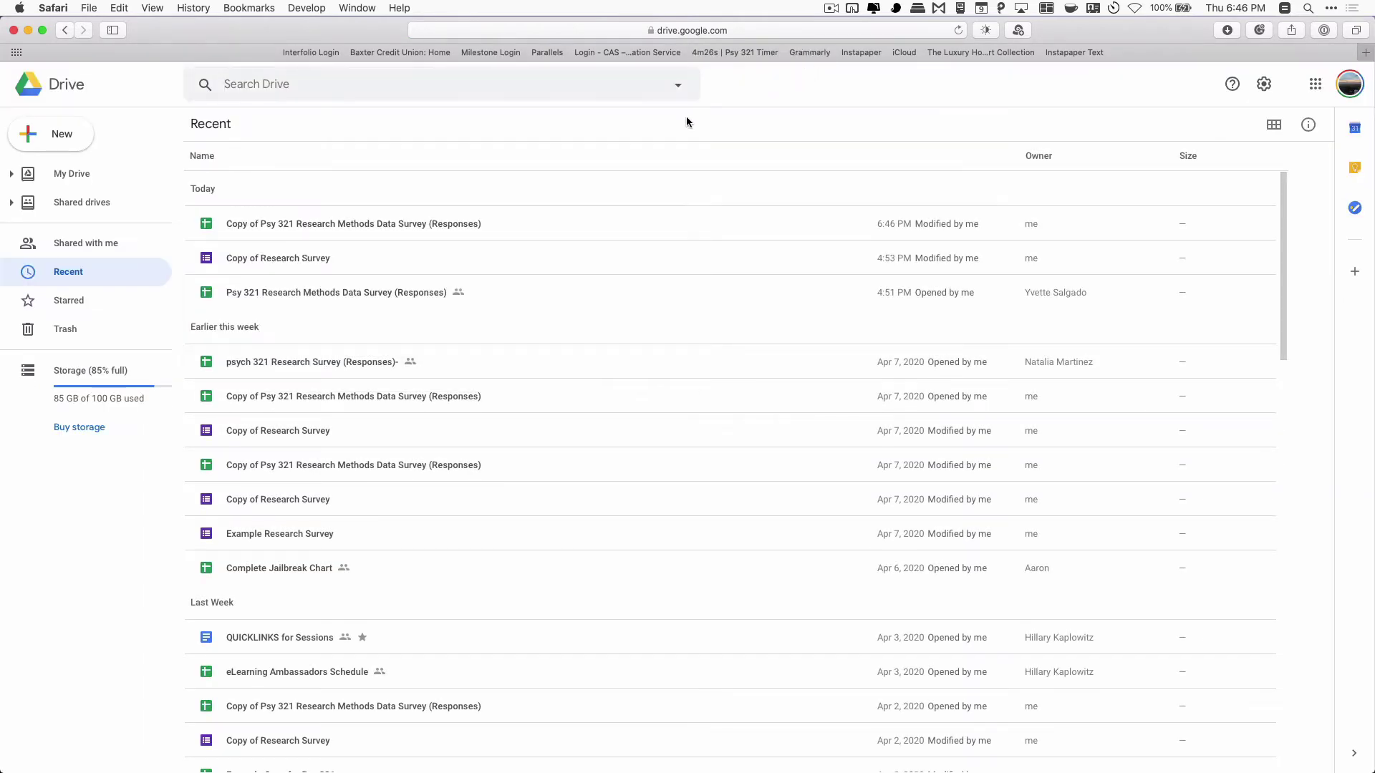
{"action": "double_click", "coordinate": [254, 225]}
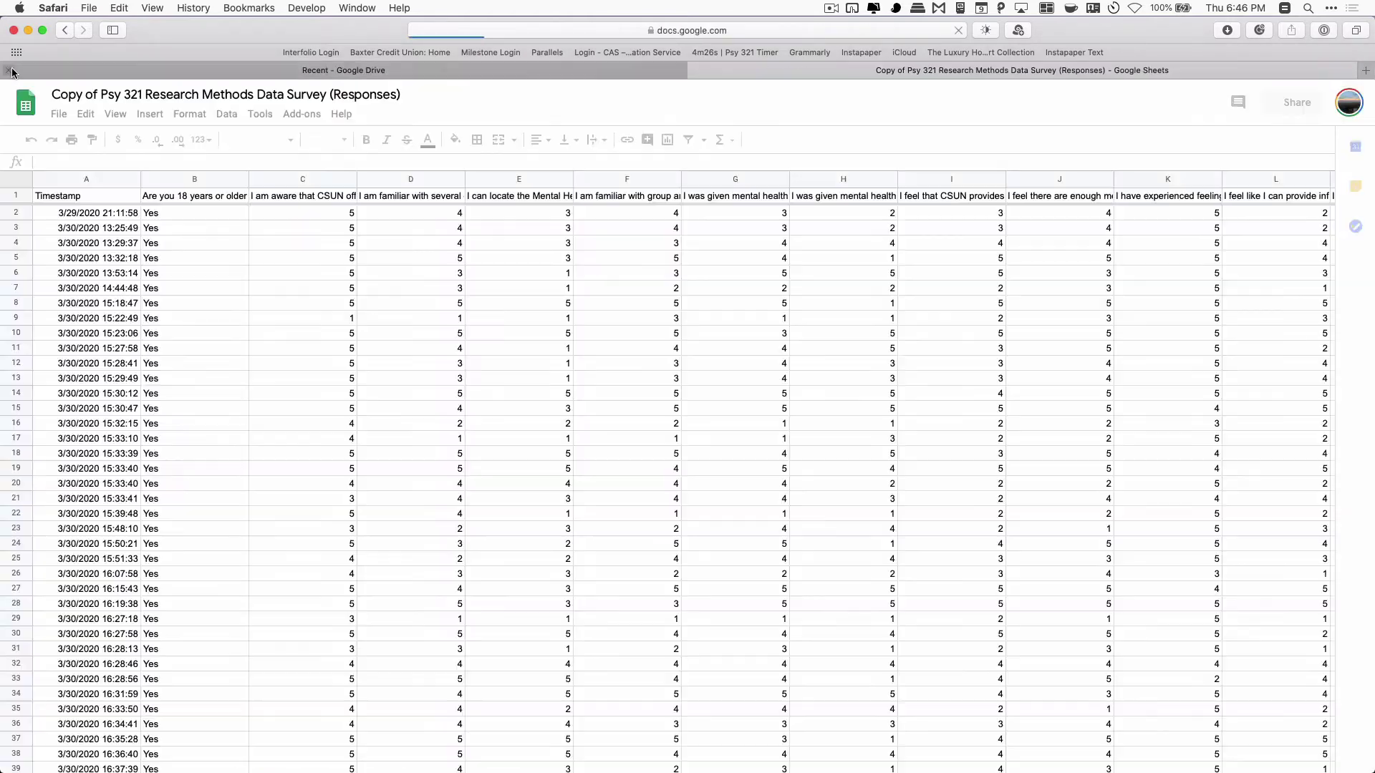
{"action": "left_click", "coordinate": [10, 72]}
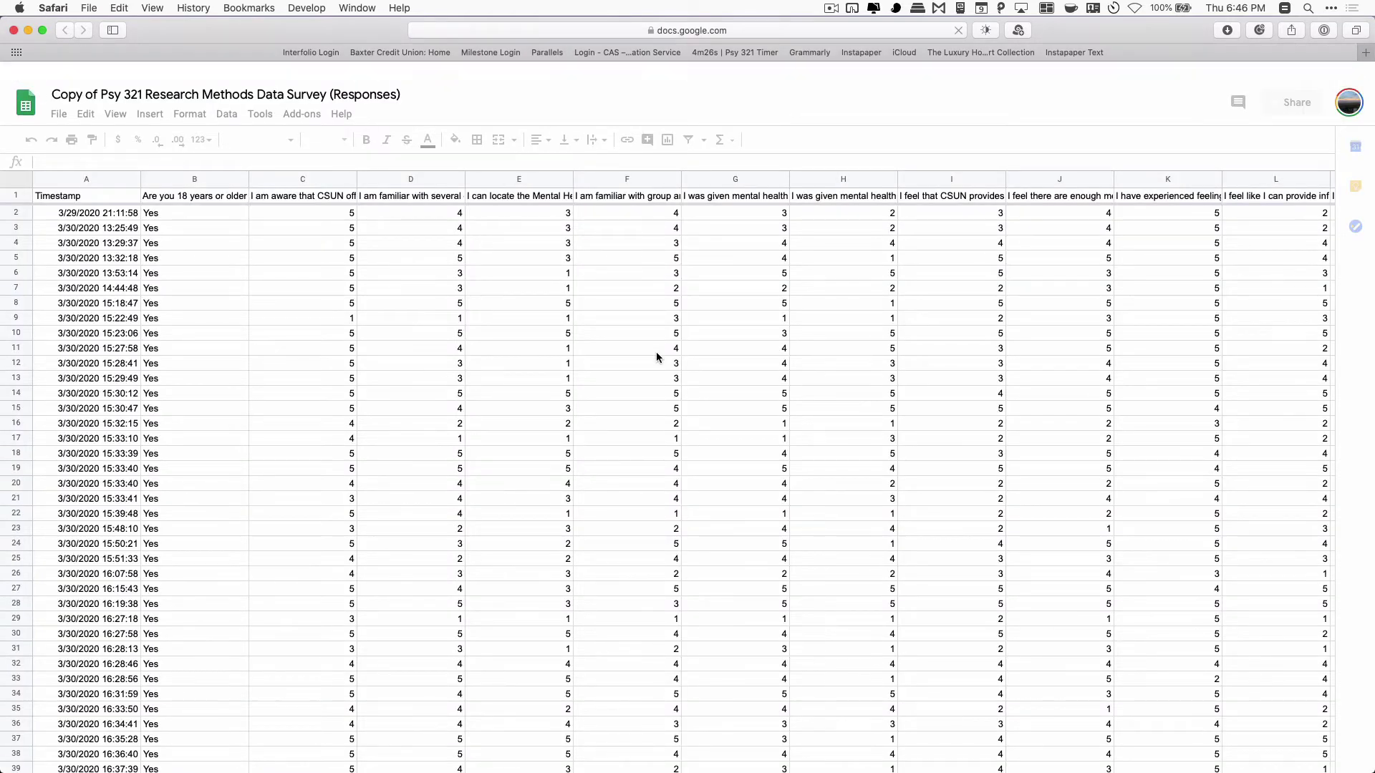
Insert a blank column after column AF, at the end of the response data.
{"action": "scroll", "coordinate": [843, 335], "scroll_direction": "right", "scroll_amount": 10}
{"action": "scroll", "coordinate": [902, 306], "scroll_direction": "right", "scroll_amount": 10}
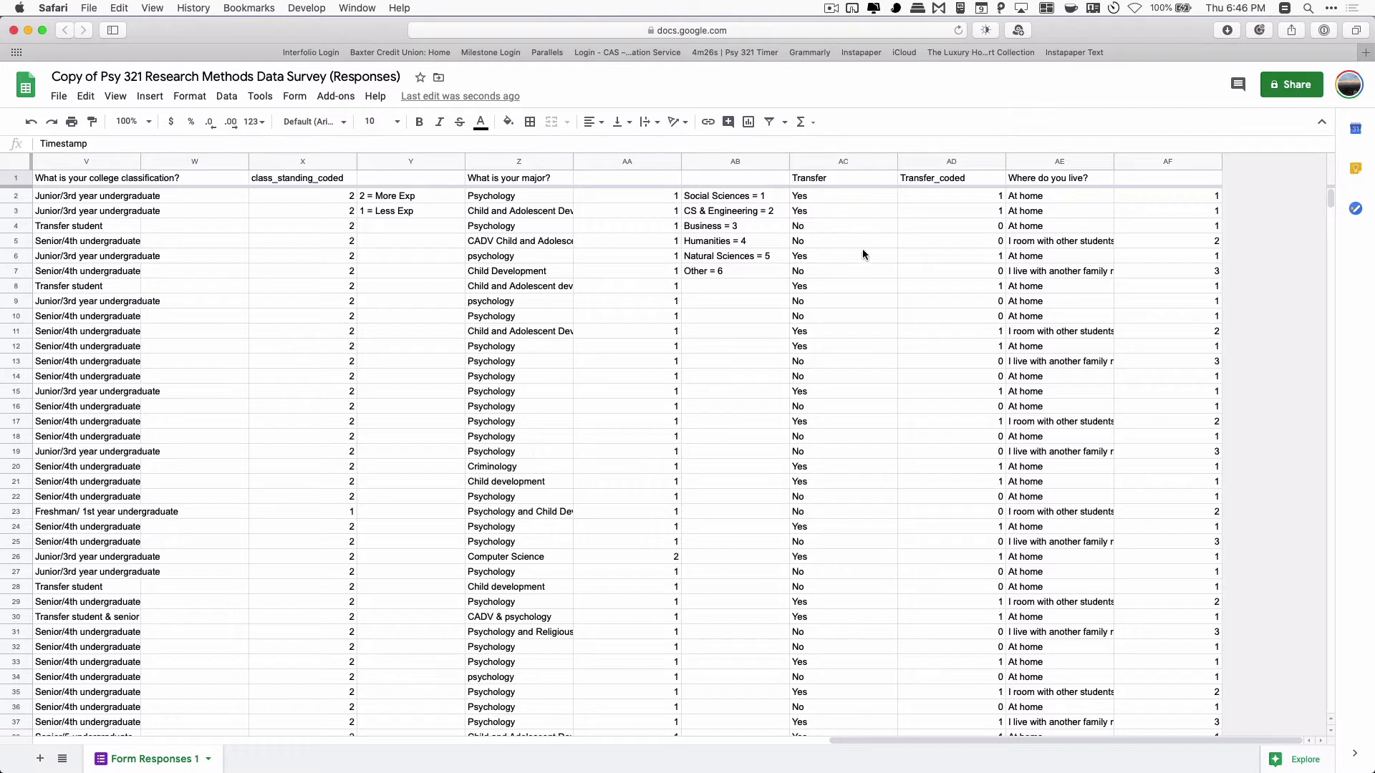
{"action": "right_click", "coordinate": [1136, 167]}
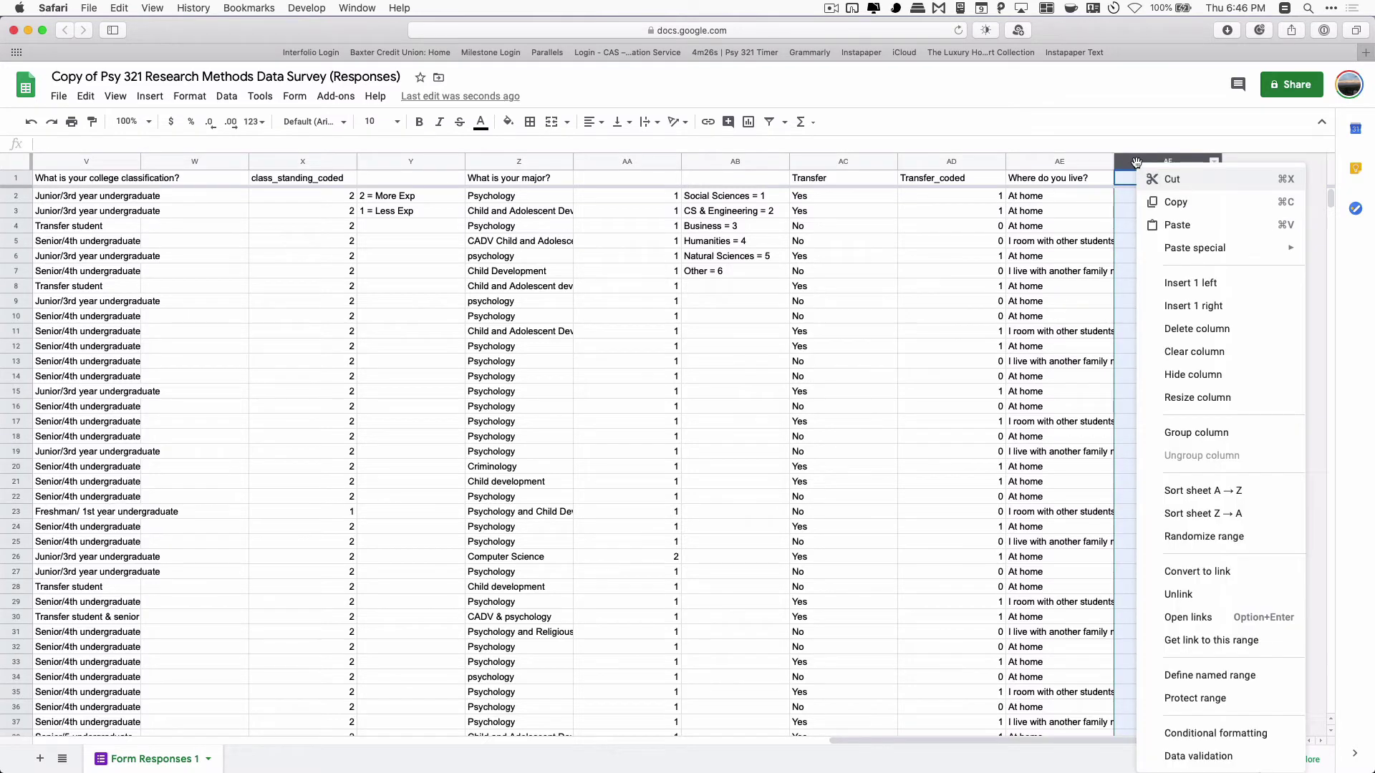
{"action": "left_click", "coordinate": [1206, 308]}
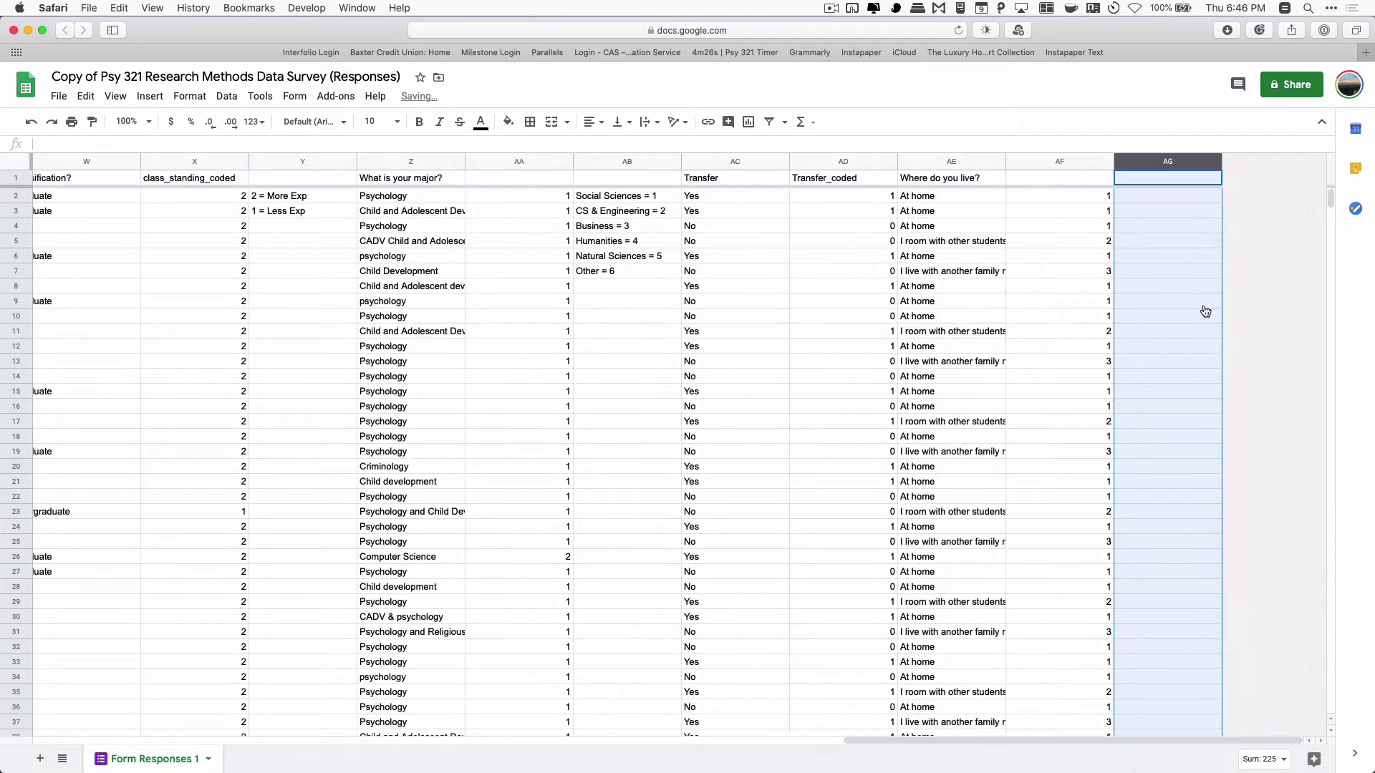
Title the new column AG Video_Expectation in row 1.
{"action": "left_click", "coordinate": [1162, 183]}
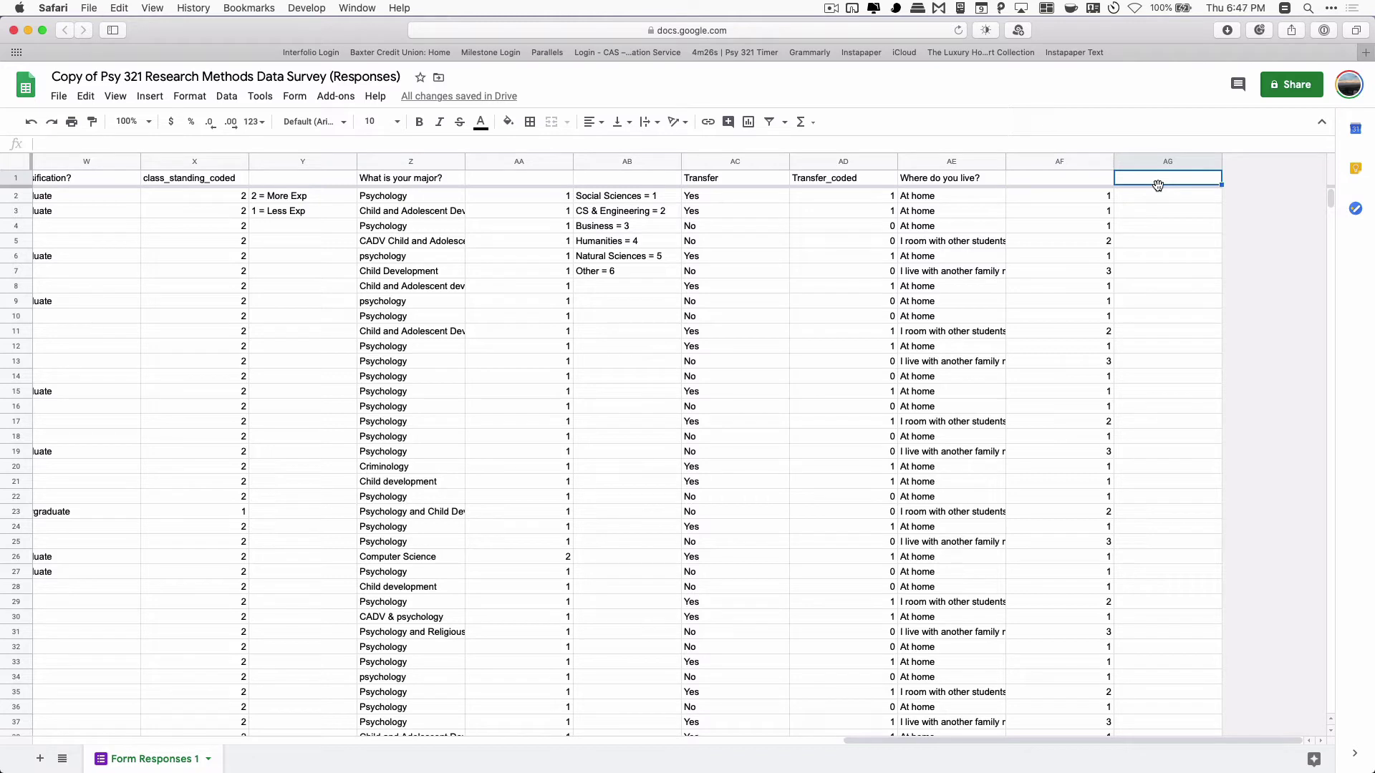
{"action": "type", "text": "E"}
{"action": "key", "text": "BackSpace"}
{"action": "type", "text": "Video_Expectation"}
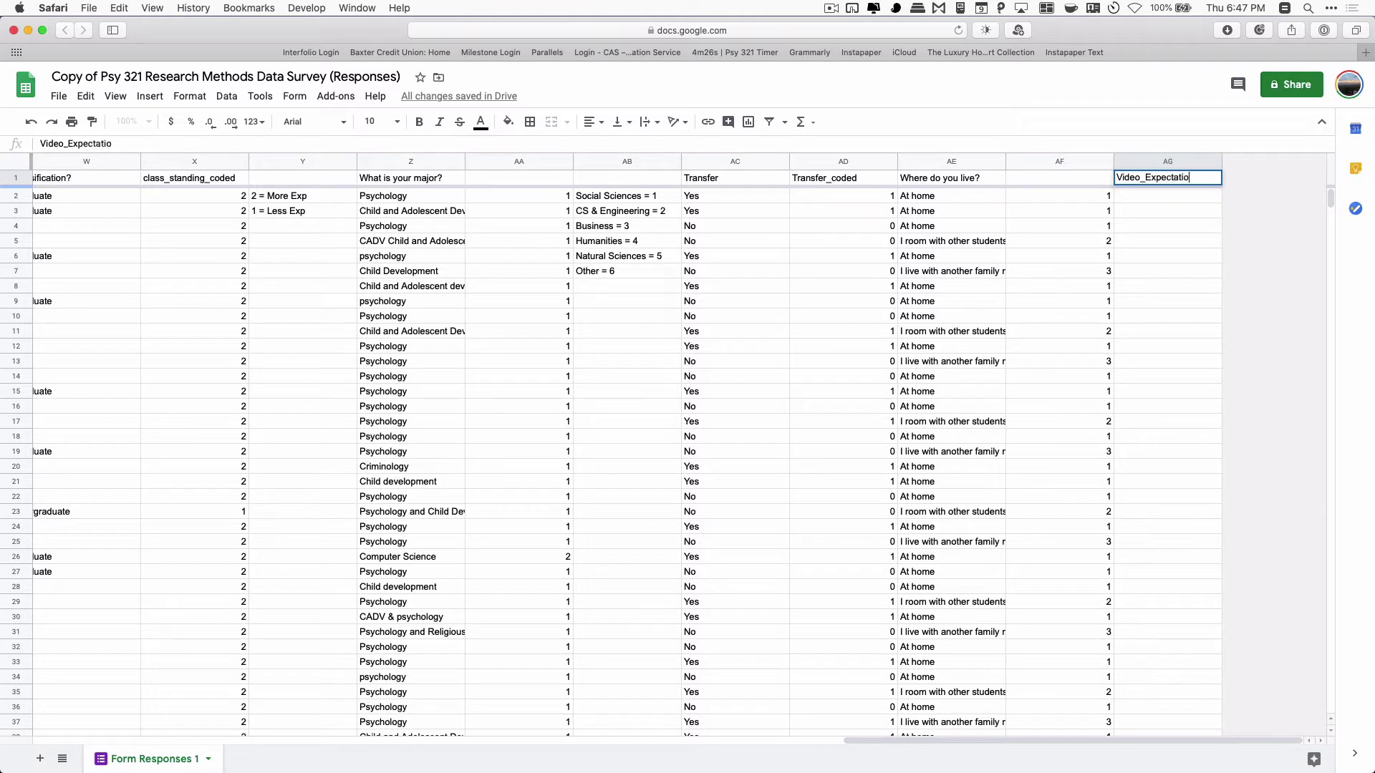
{"action": "key", "text": "Return"}
Enter Yes for rows 2 to 6 in the Video_Expectation column.
{"action": "type", "text": "Yes"}
{"action": "key", "text": "Return"}
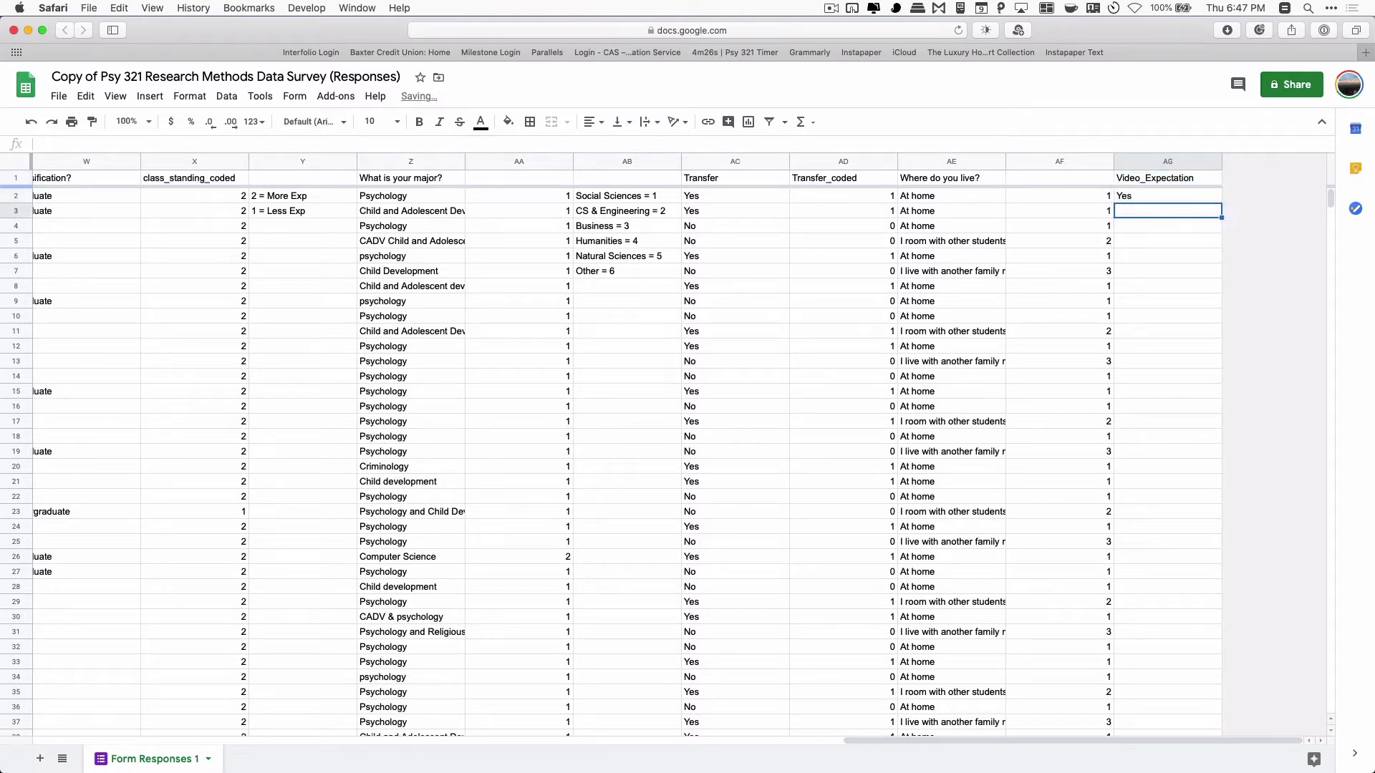
{"action": "type", "text": "Yes"}
{"action": "key", "text": "Return"}
{"action": "type", "text": "Yes"}
{"action": "key", "text": "Return"}
{"action": "type", "text": "Yes"}
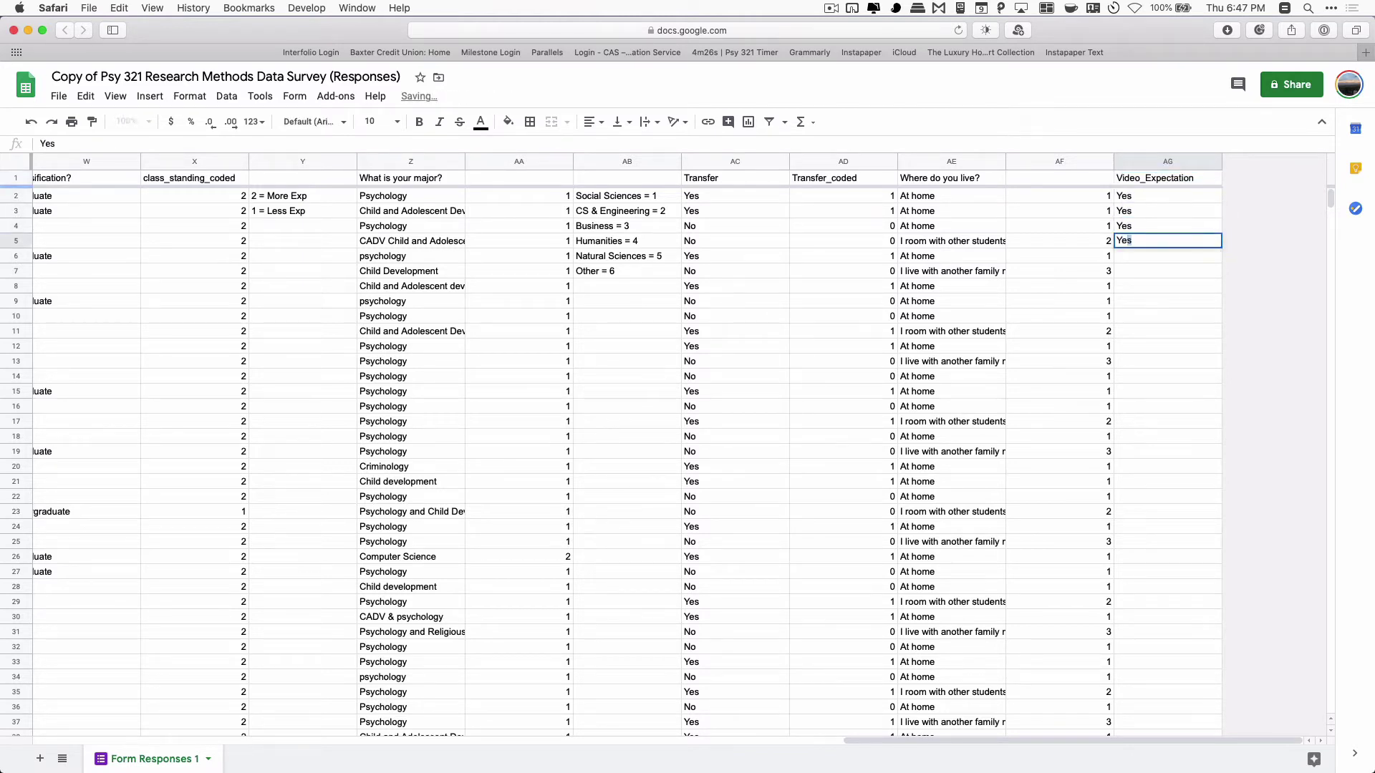
{"action": "key", "text": "Return"}
{"action": "type", "text": "Yes"}
{"action": "key", "text": "Return"}
Enter No for rows 7 to 9 in the Video_Expectation column and return to the first No entry.
{"action": "type", "text": "No"}
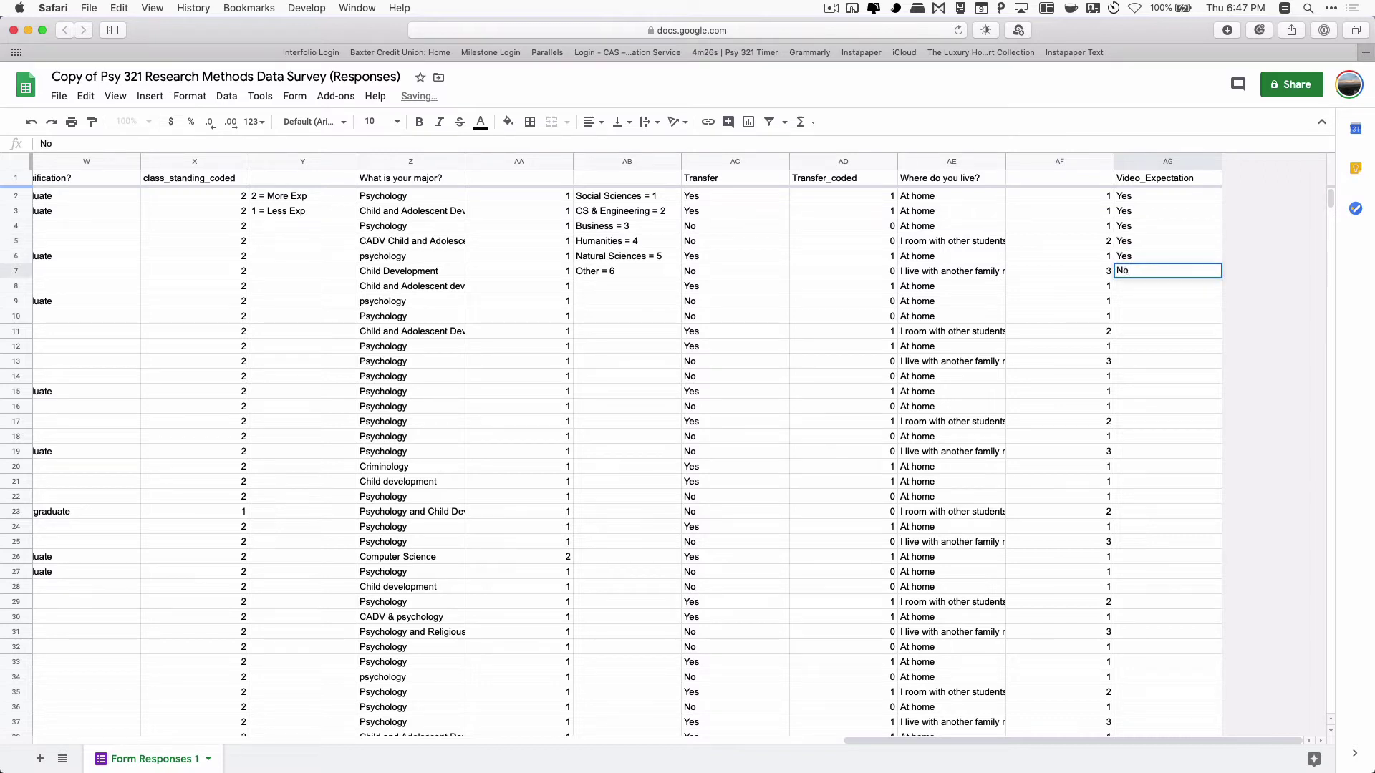
{"action": "key", "text": "Return"}
{"action": "type", "text": "No"}
{"action": "key", "text": "Return"}
{"action": "type", "text": "No"}
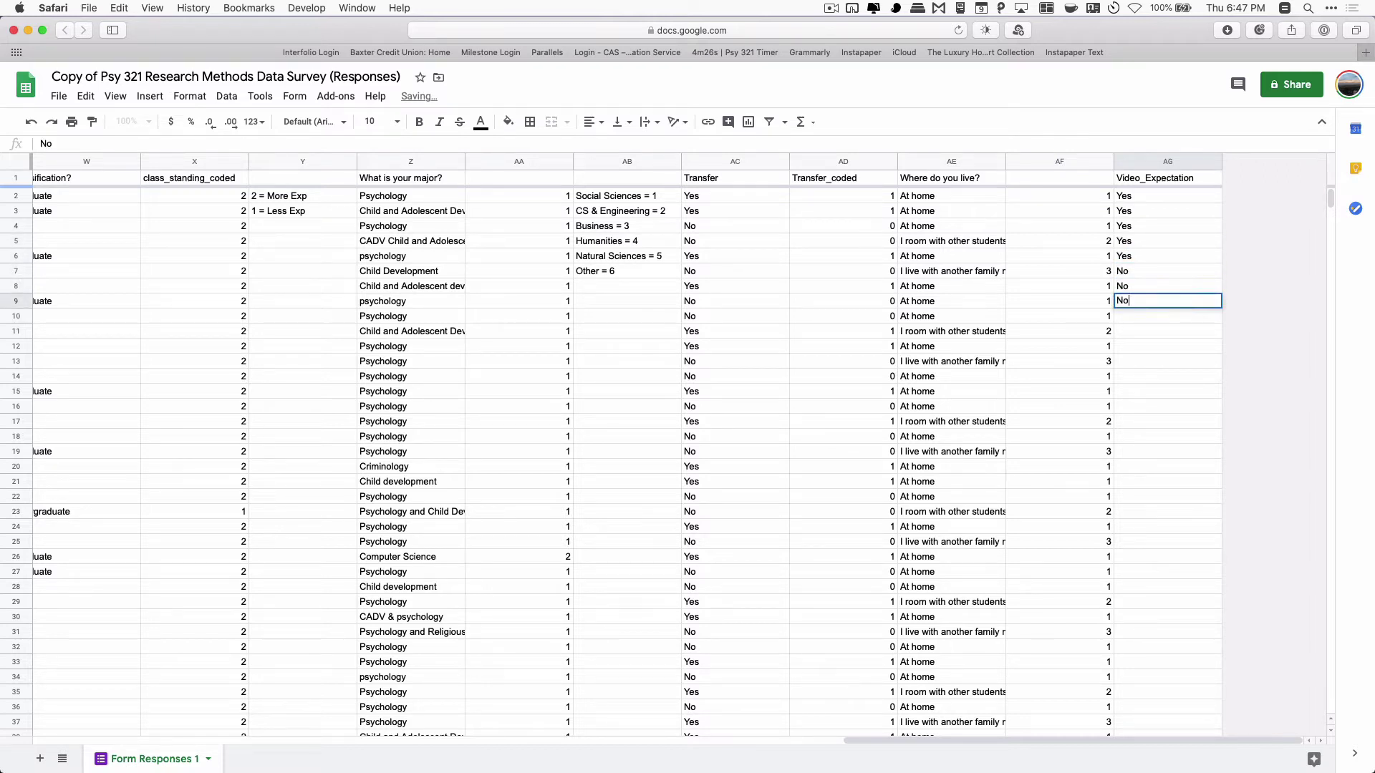
{"action": "key", "text": "Return"}
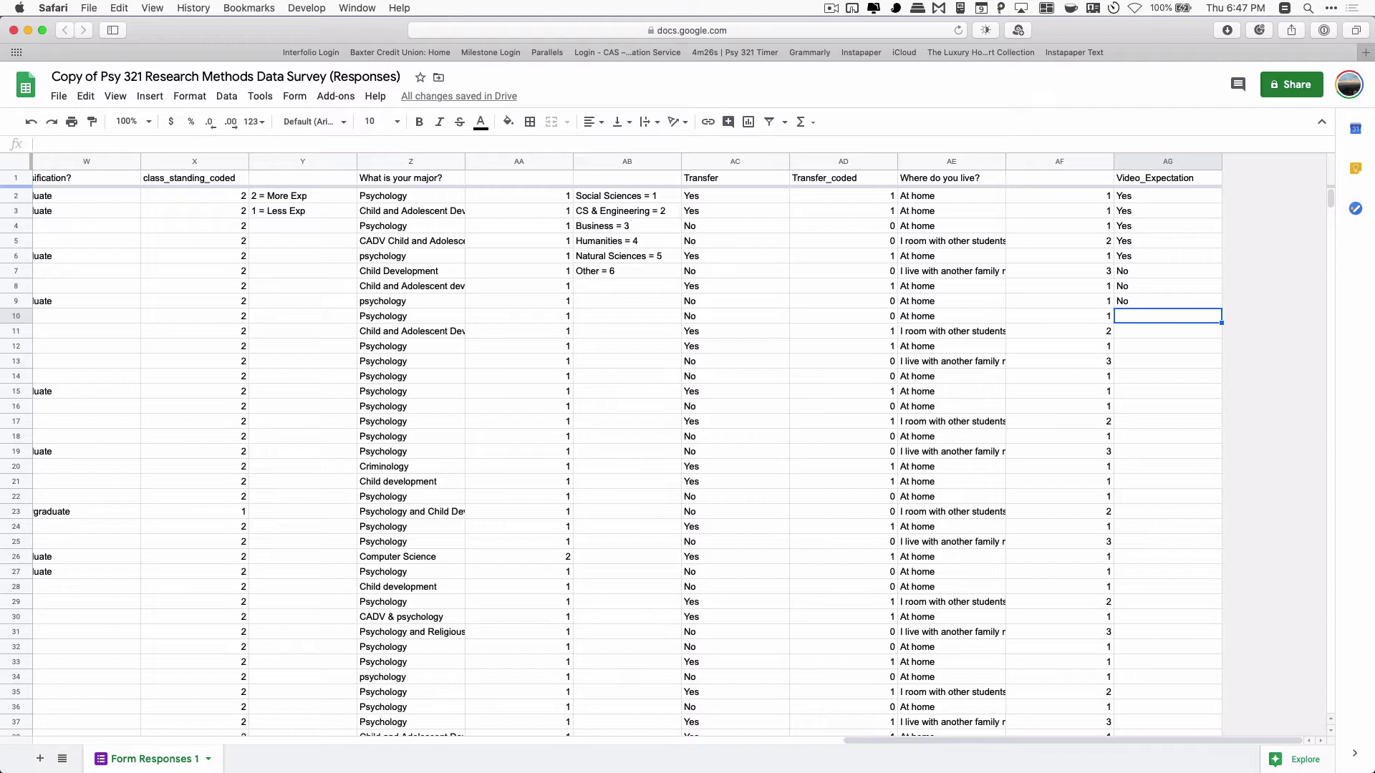
{"action": "key", "text": "Up"}
{"action": "key", "text": "Up"}
{"action": "key", "text": "Up"}
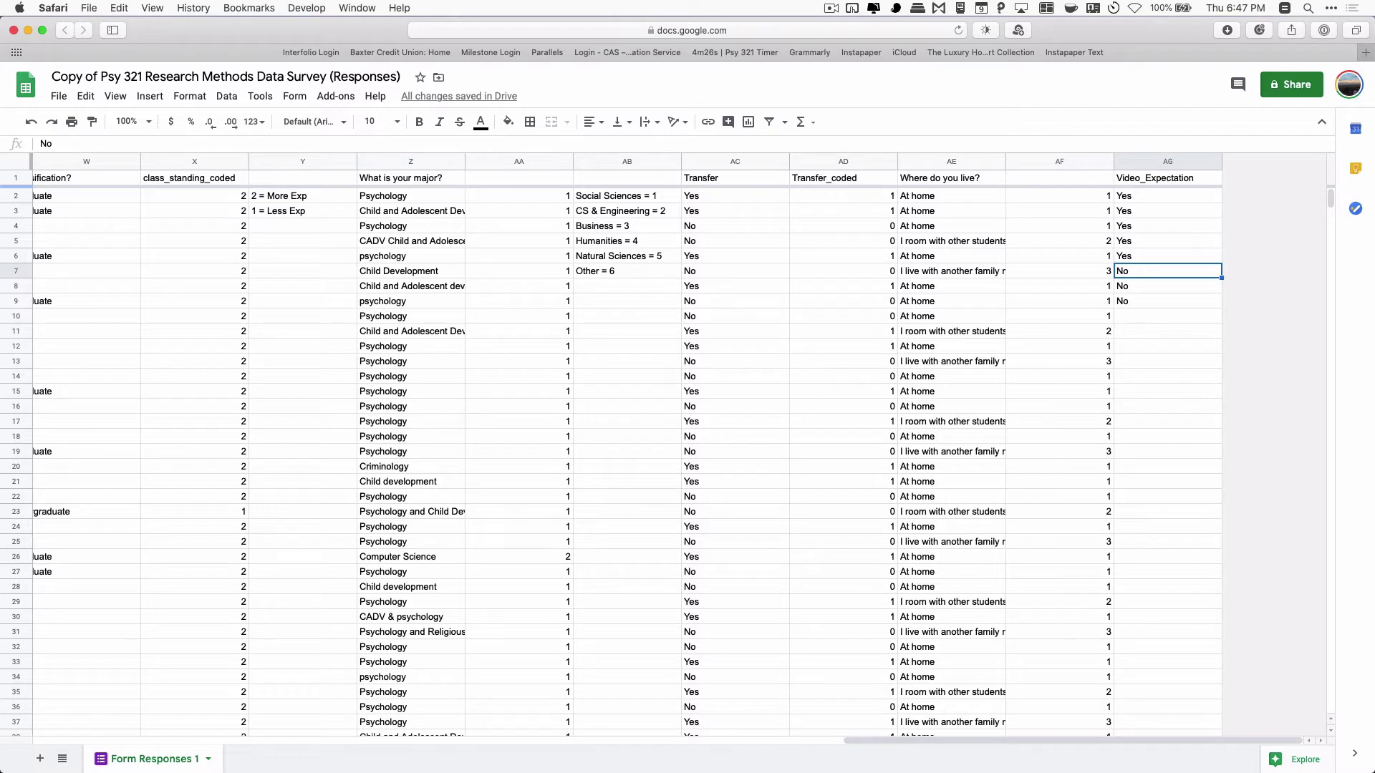
Delete the whole Video_Expectation column AG.
{"action": "left_click", "coordinate": [1145, 160]}
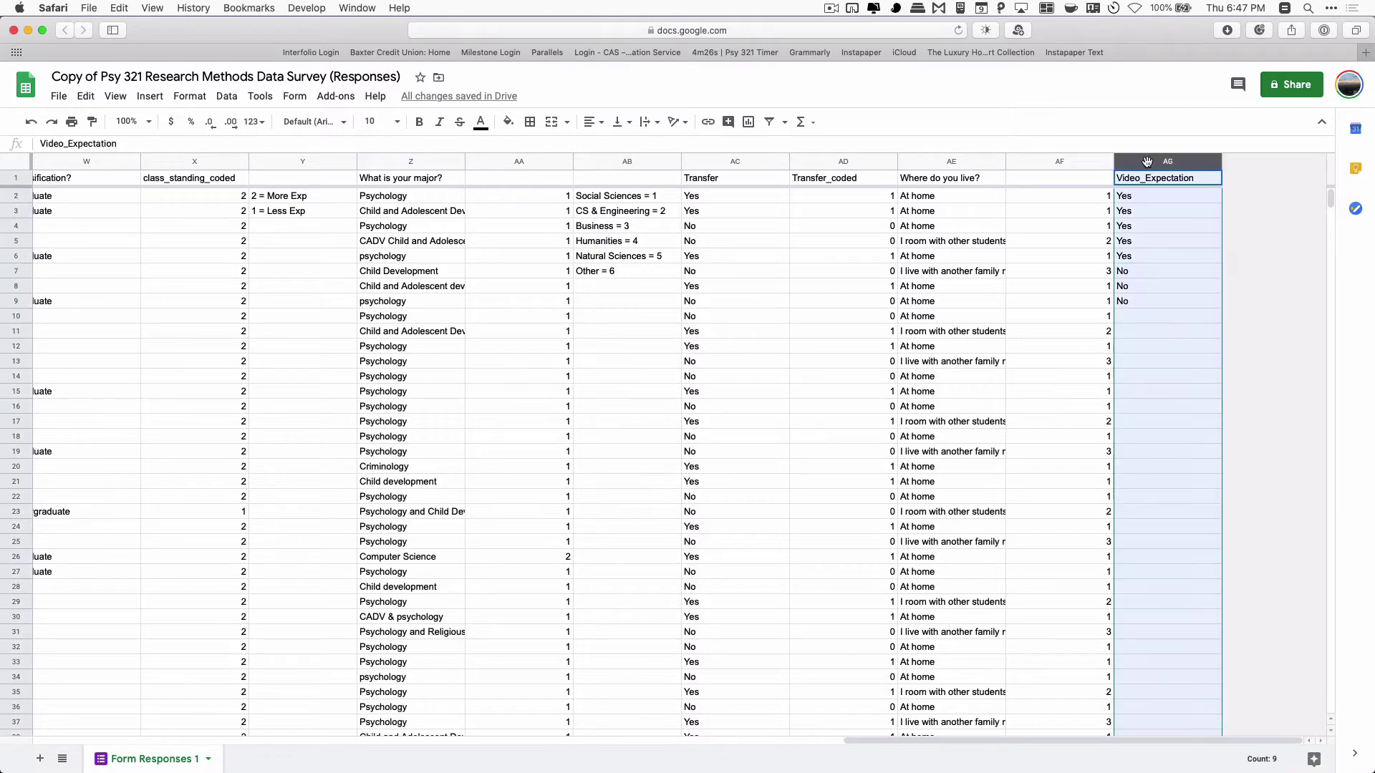
{"action": "right_click", "coordinate": [1147, 161]}
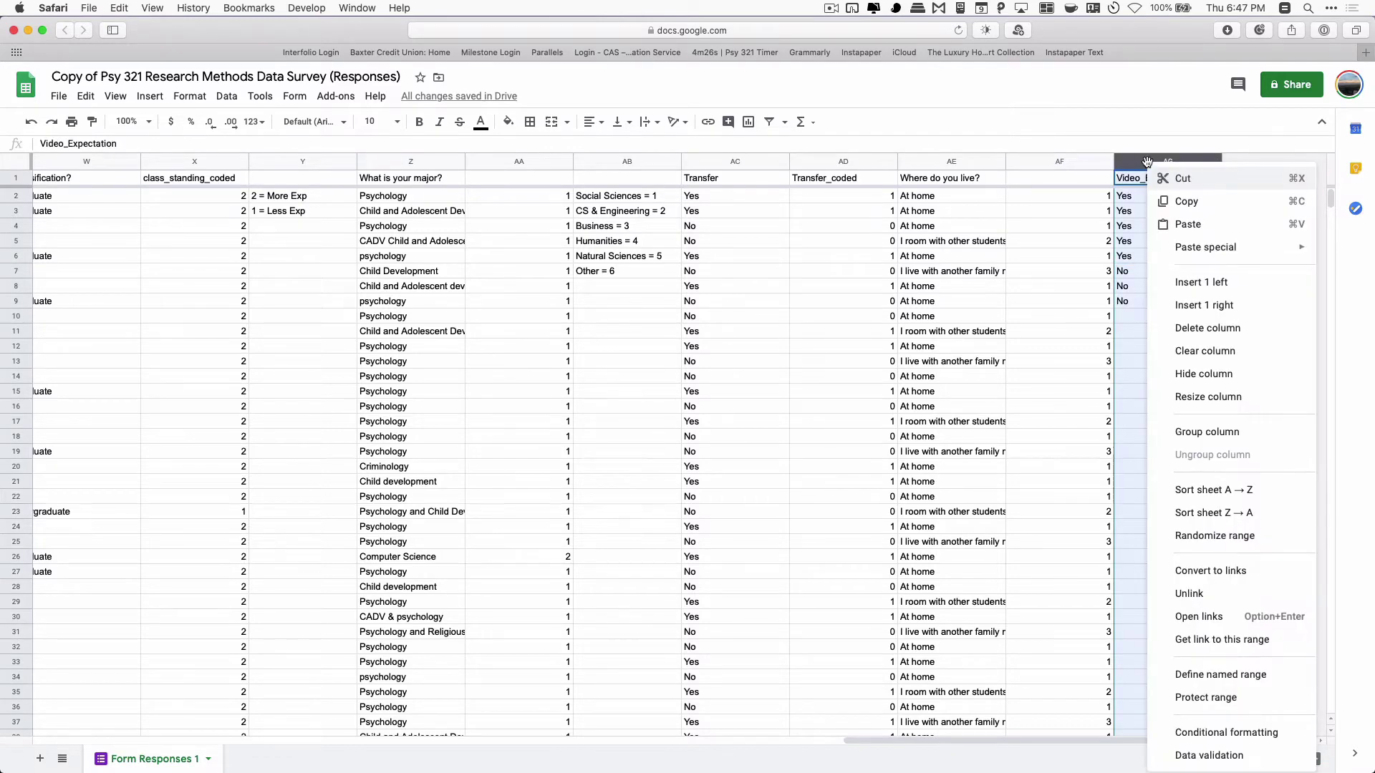
{"action": "left_click", "coordinate": [1194, 329]}
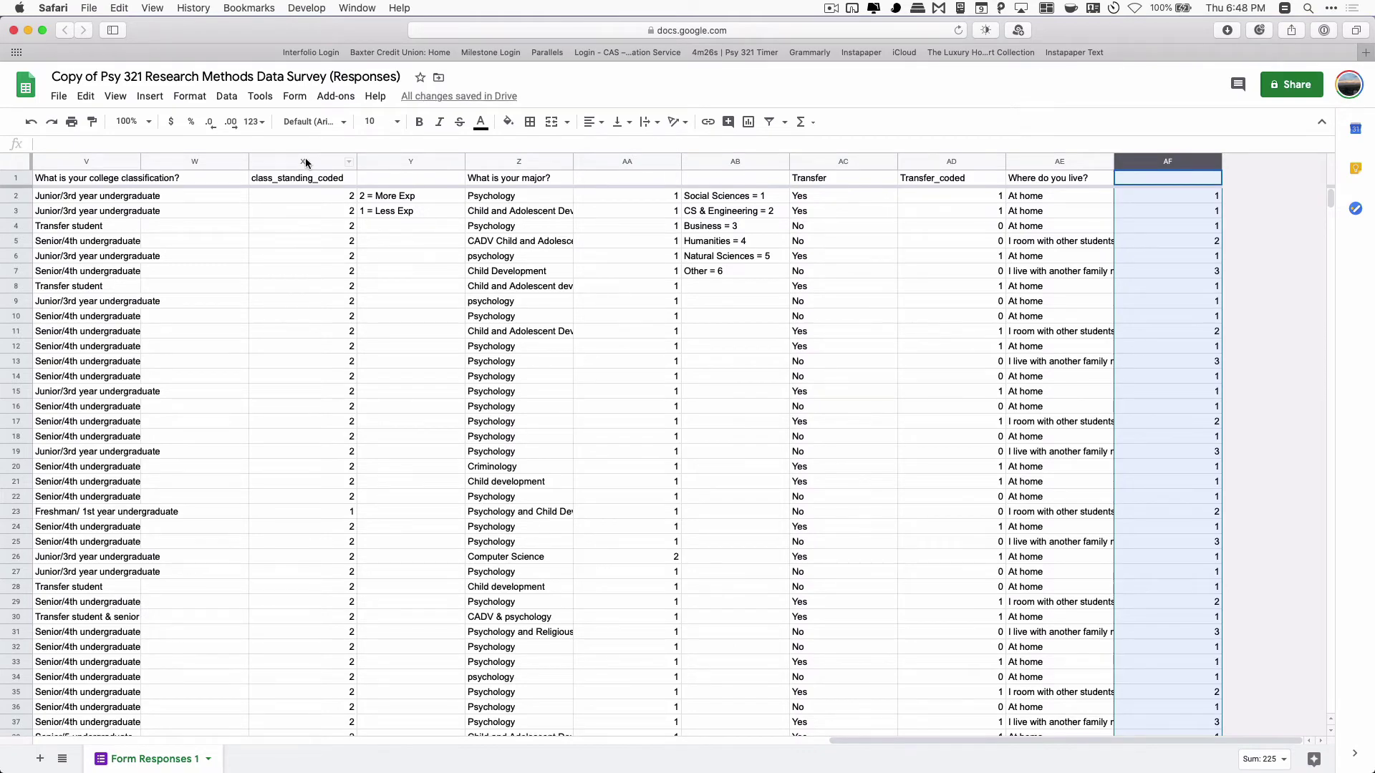
{"action": "scroll", "coordinate": [323, 289], "scroll_direction": "left", "scroll_amount": 5}
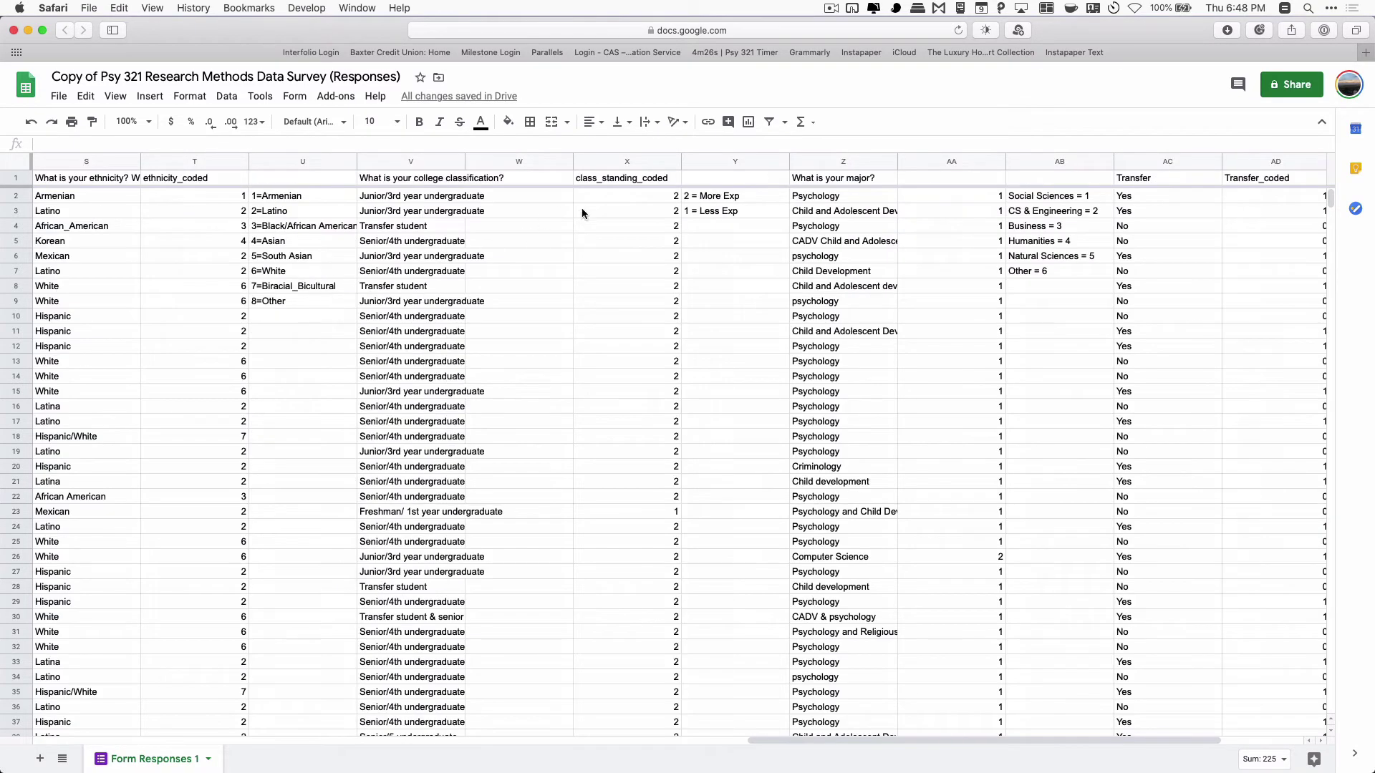
Examine the gender_coded column and the ethnicity code key in column U.
{"action": "scroll", "coordinate": [581, 208], "scroll_direction": "left", "scroll_amount": 3}
{"action": "scroll", "coordinate": [584, 213], "scroll_direction": "left", "scroll_amount": 4}
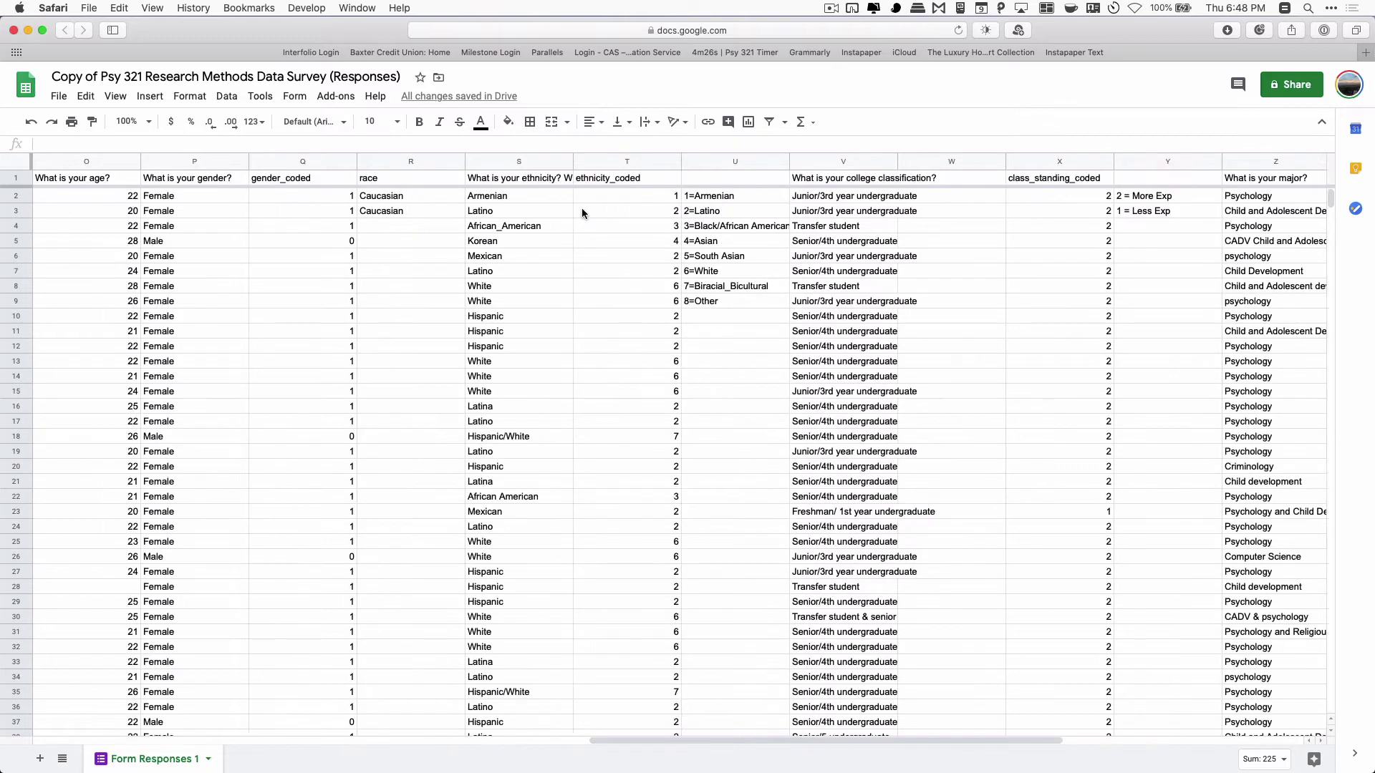
{"action": "left_click", "coordinate": [623, 162]}
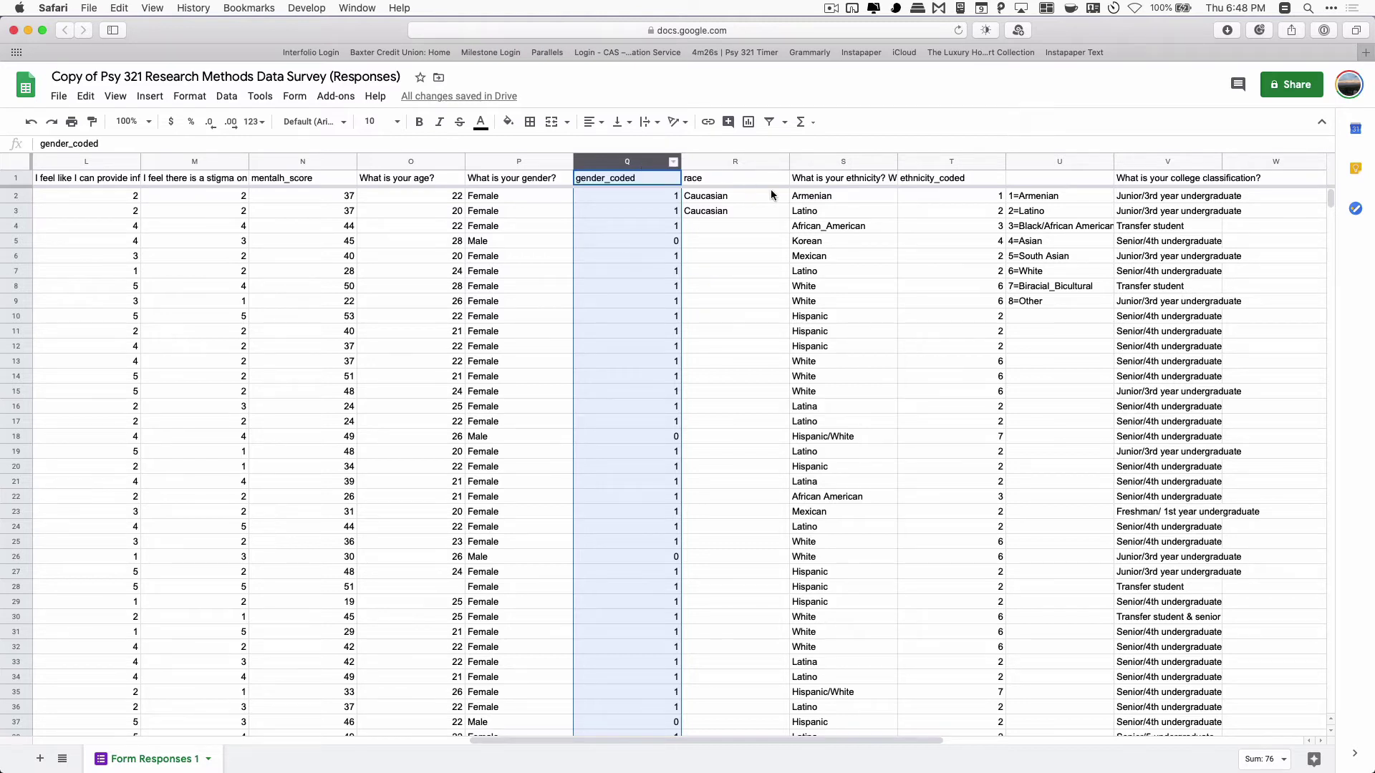
{"action": "left_click", "coordinate": [1035, 161]}
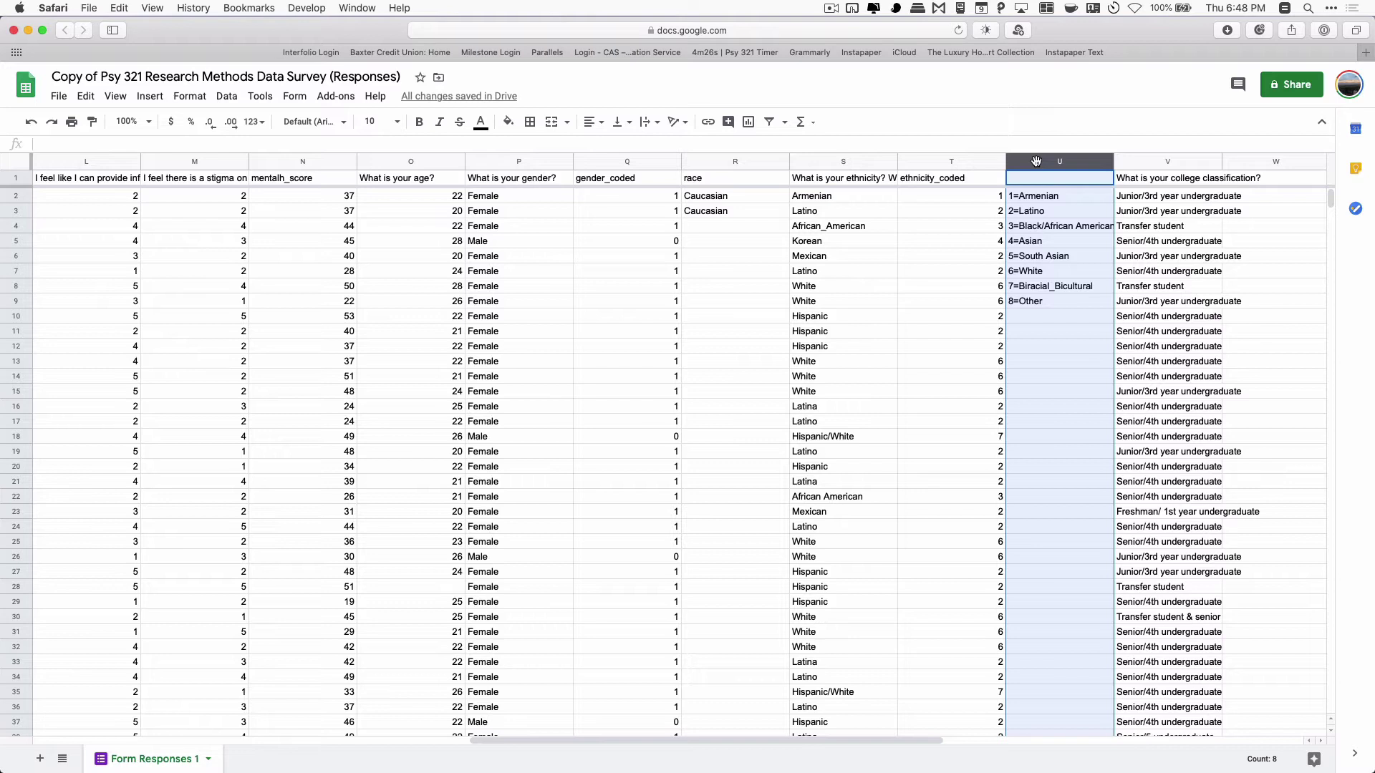
Download the survey responses spreadsheet as an Excel .xlsx file.
{"action": "left_click", "coordinate": [85, 96]}
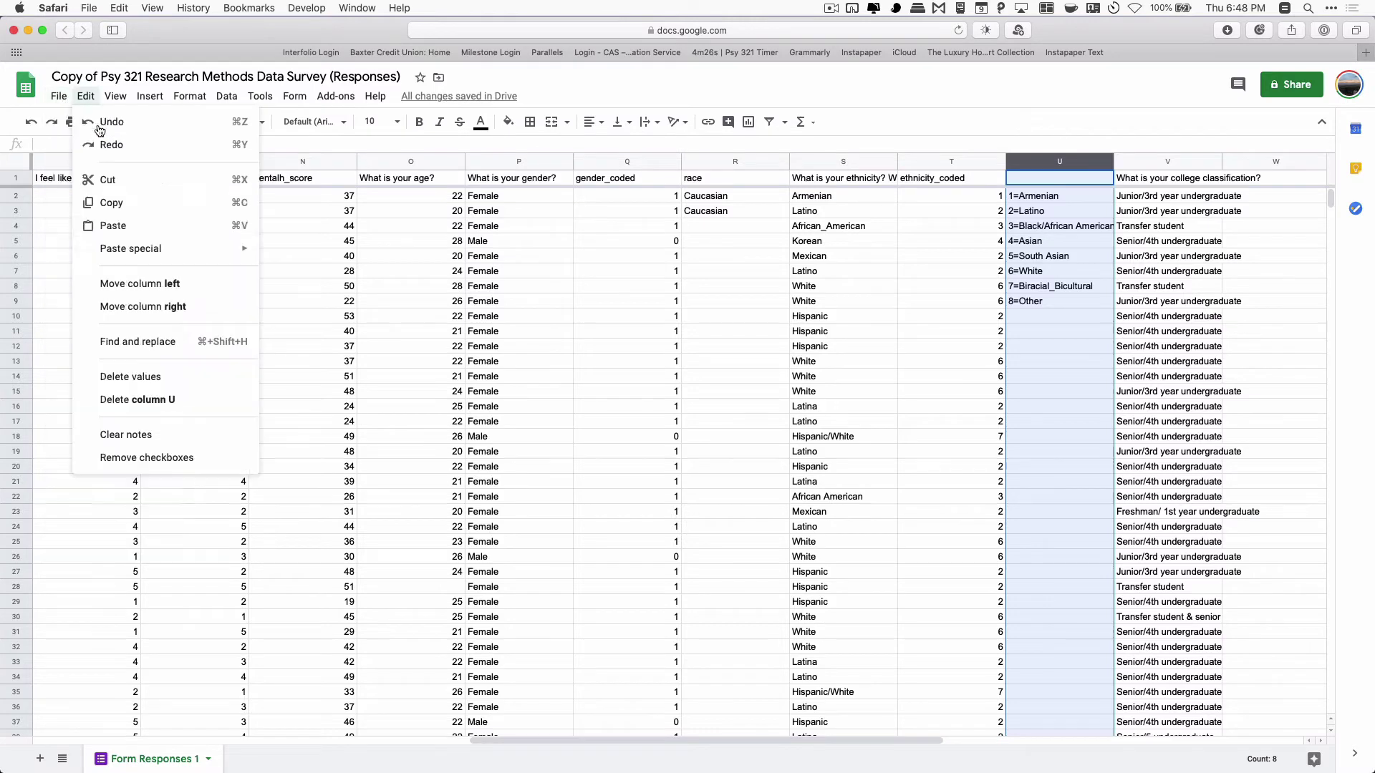
{"action": "mouse_move", "coordinate": [58, 96]}
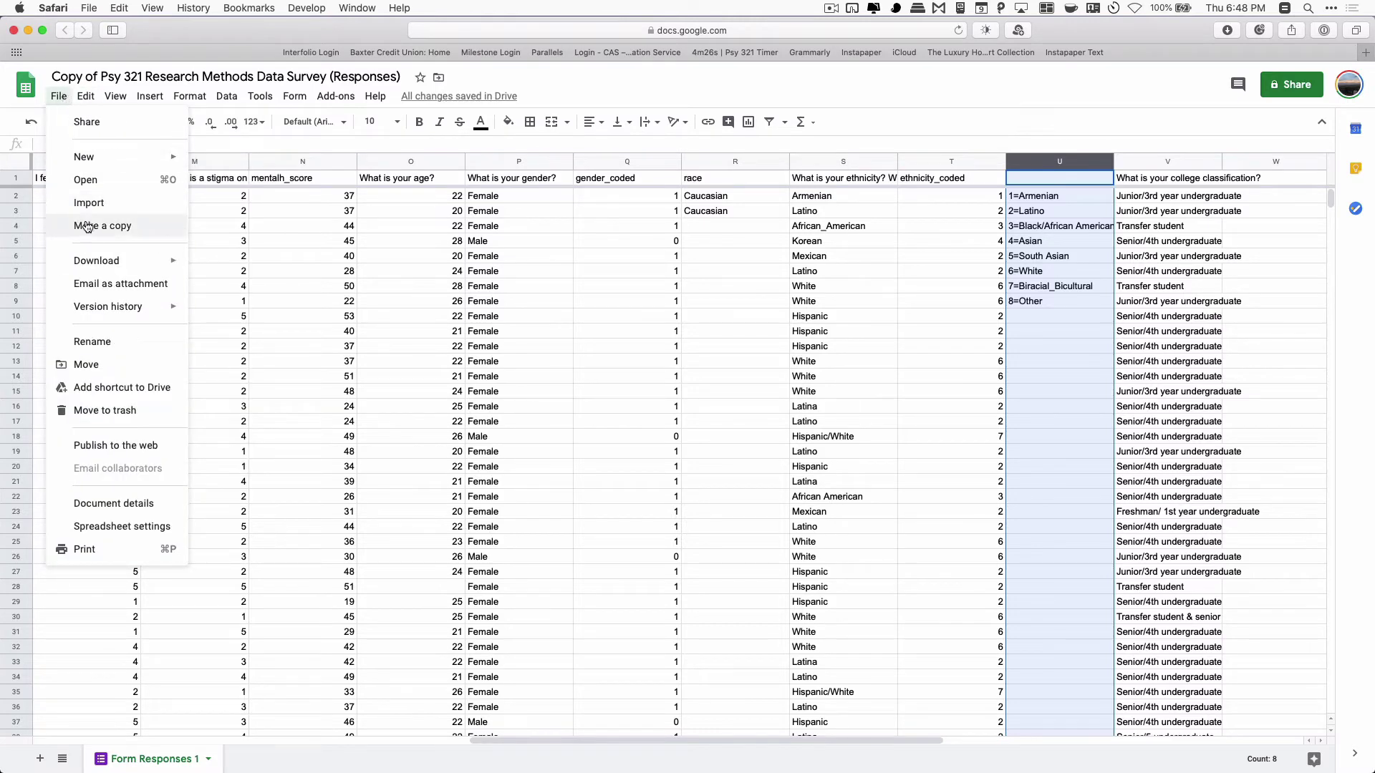
{"action": "mouse_move", "coordinate": [94, 261]}
{"action": "left_click", "coordinate": [236, 270]}
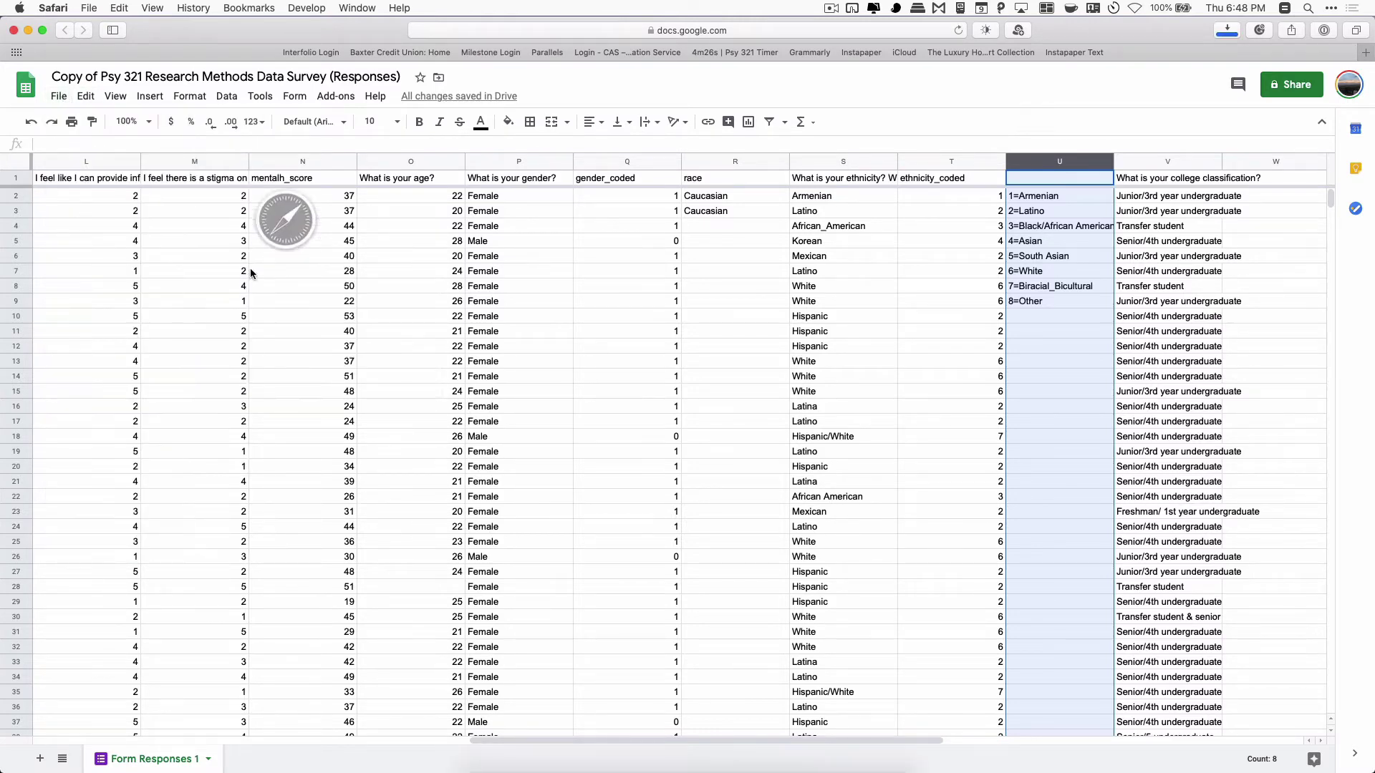
Clear the browser and DEVONthink welcome windows off the desktop and open the Downloads folder in Finder.
{"action": "left_click", "coordinate": [28, 30]}
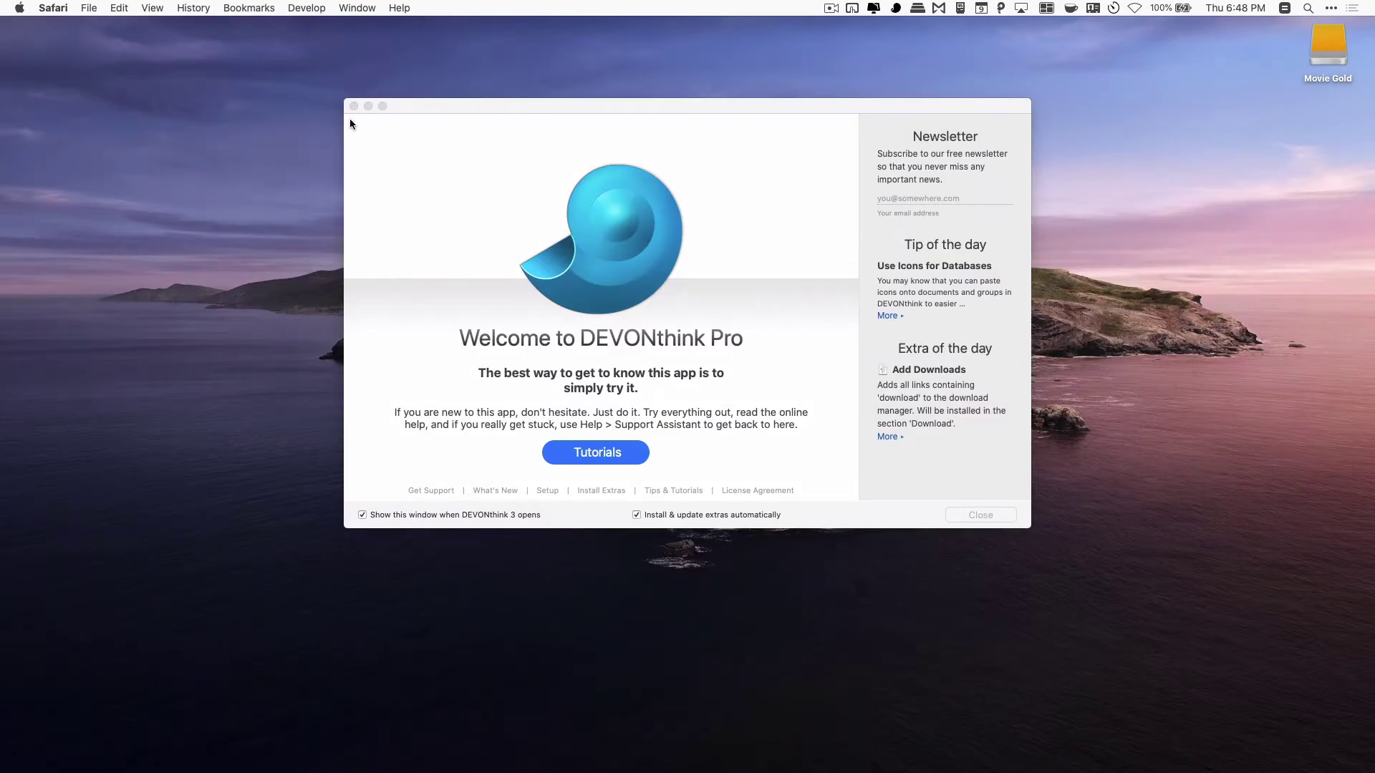
{"action": "left_click", "coordinate": [353, 106]}
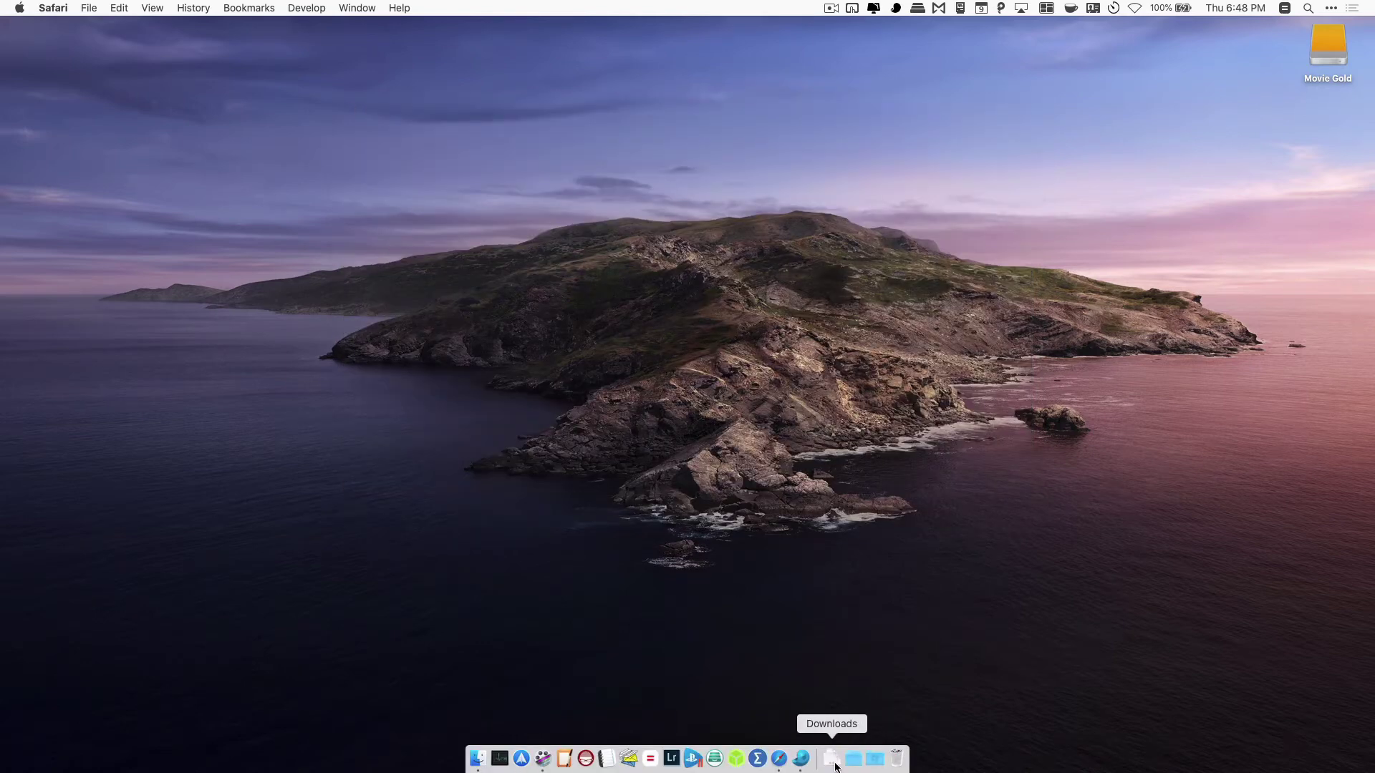
{"action": "left_click", "coordinate": [835, 761]}
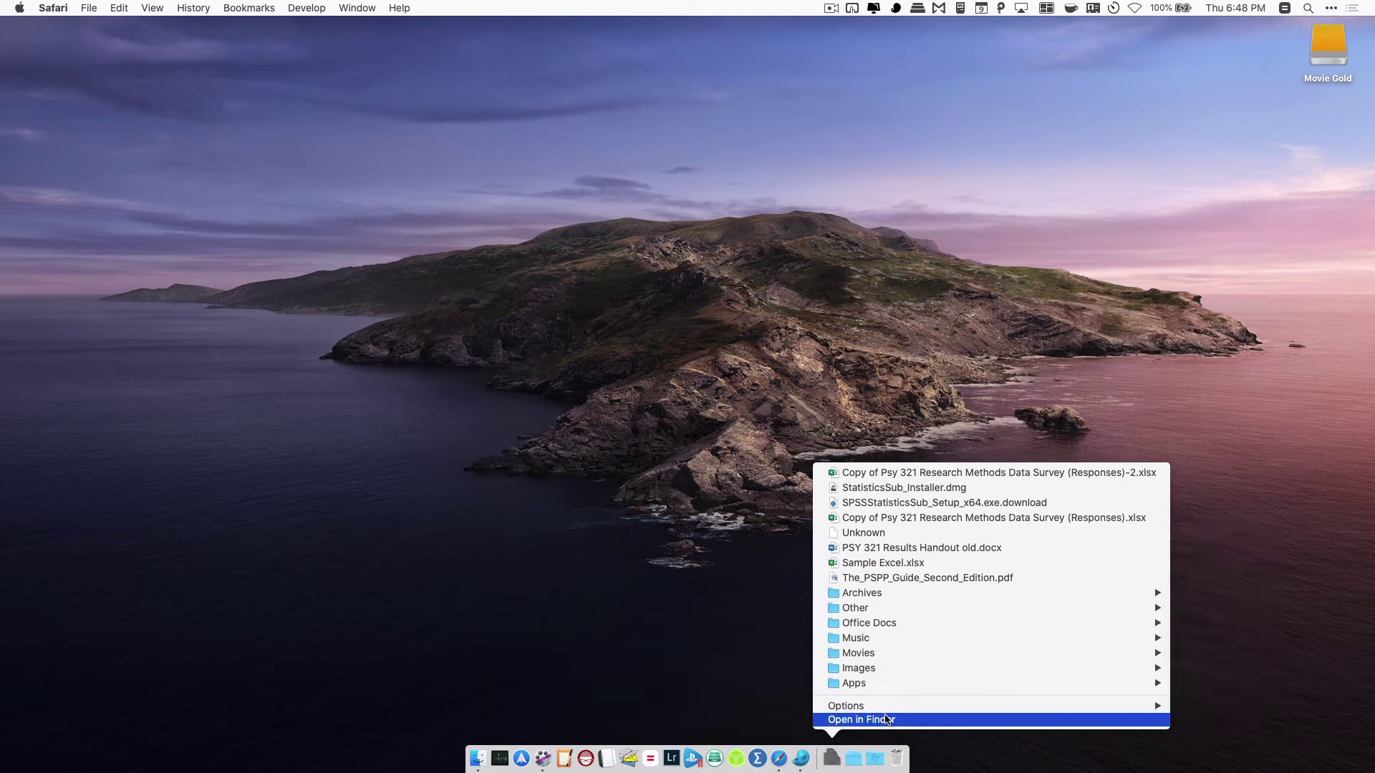
{"action": "left_click", "coordinate": [747, 607]}
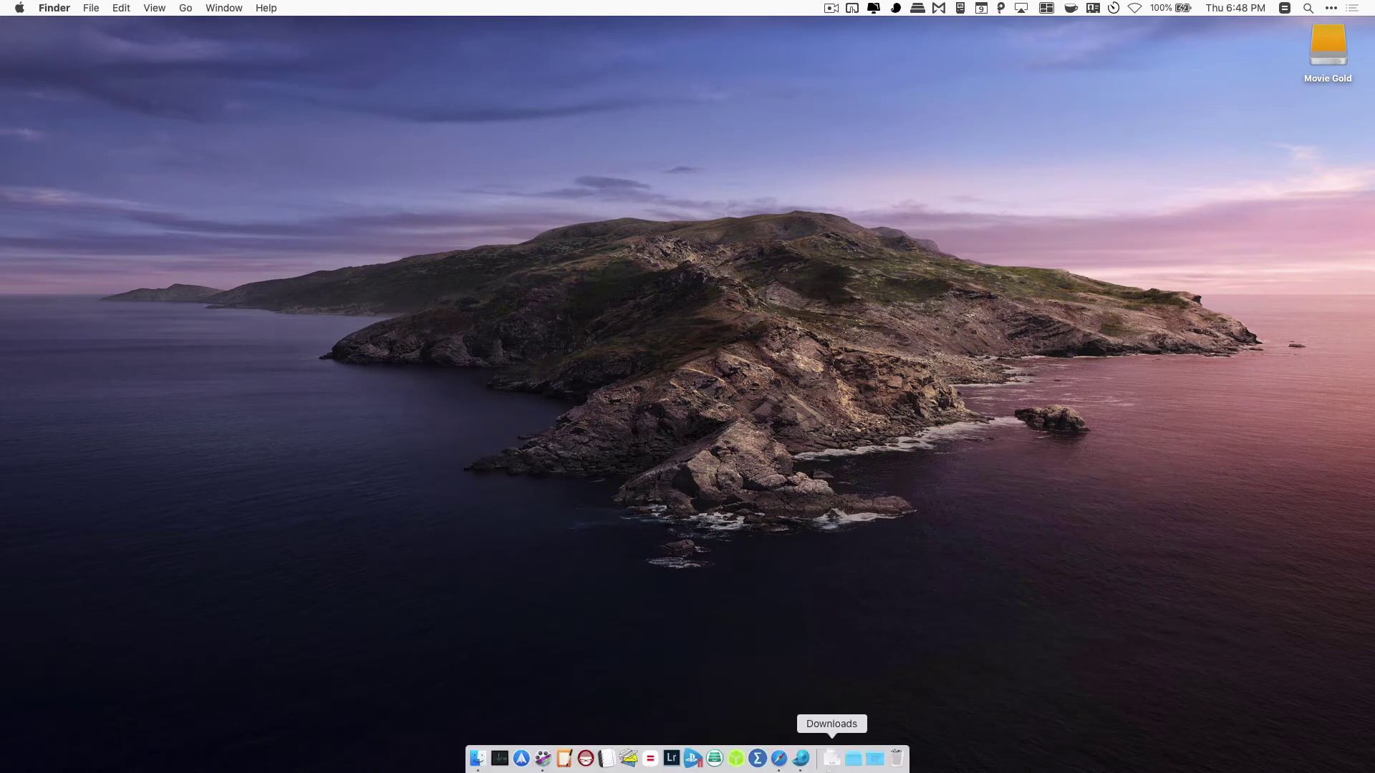
{"action": "double_click", "coordinate": [834, 761]}
{"action": "right_click", "coordinate": [835, 758]}
{"action": "left_click", "coordinate": [850, 719]}
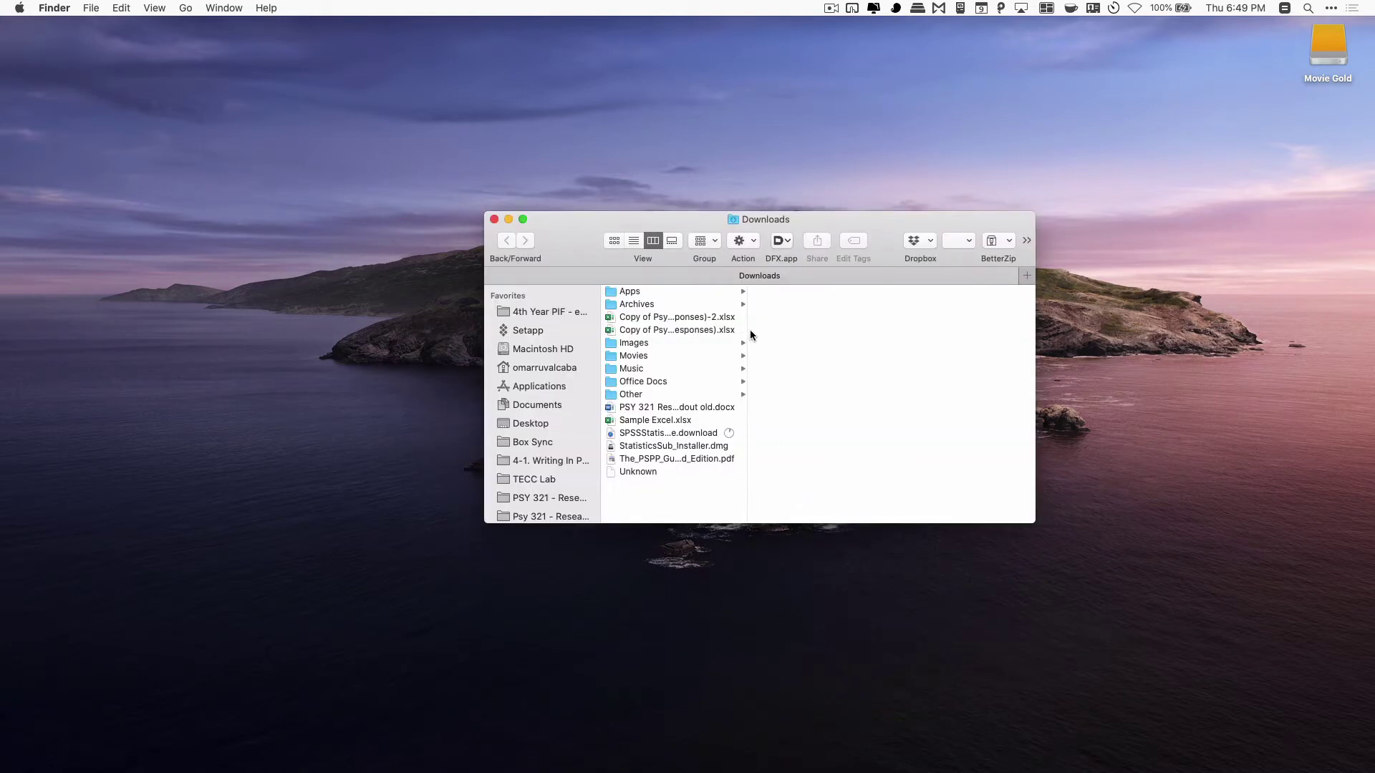
Open the downloaded Copy of Psy 321 Research Methods Data Survey (Responses)-2.xlsx in Excel to check it, and quit Excel.
{"action": "left_click_drag", "start_coordinate": [746, 335], "coordinate": [902, 324]}
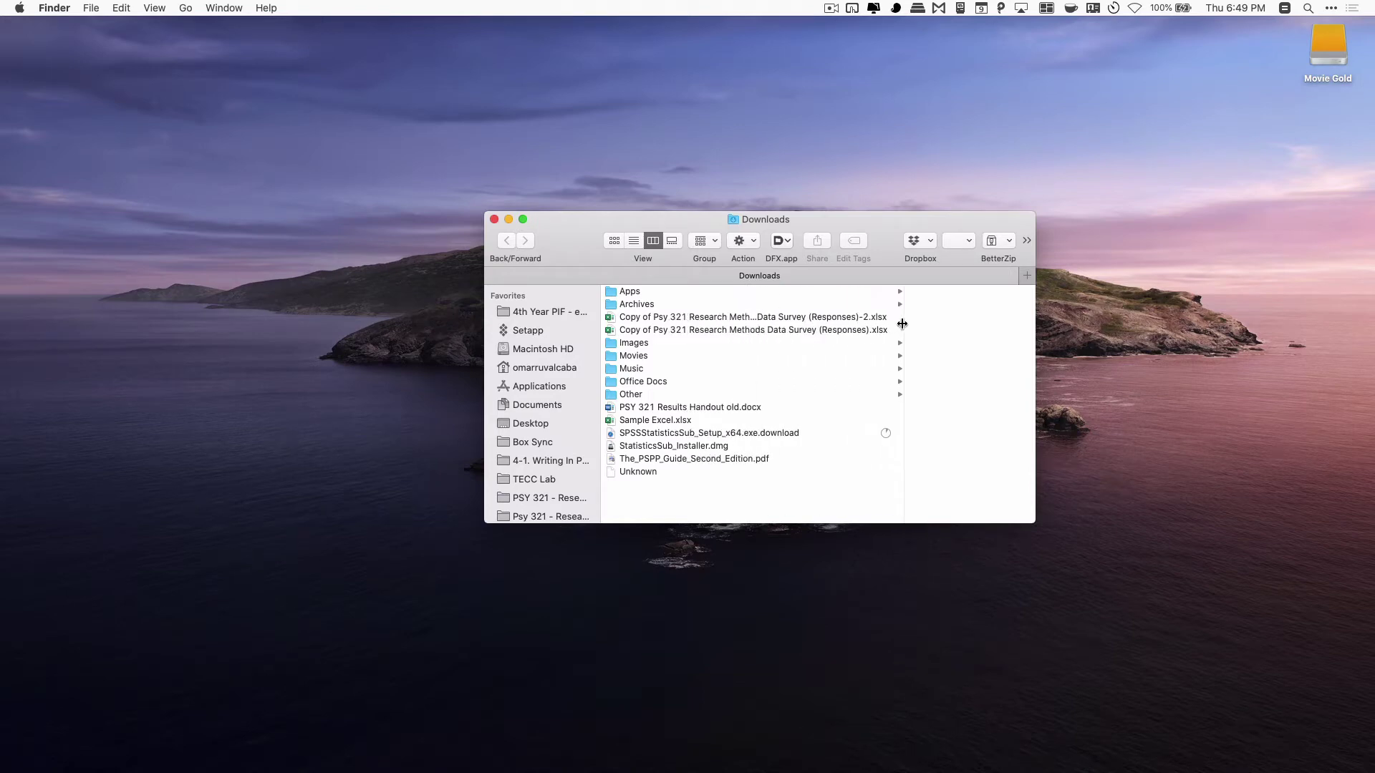
{"action": "left_click", "coordinate": [665, 320]}
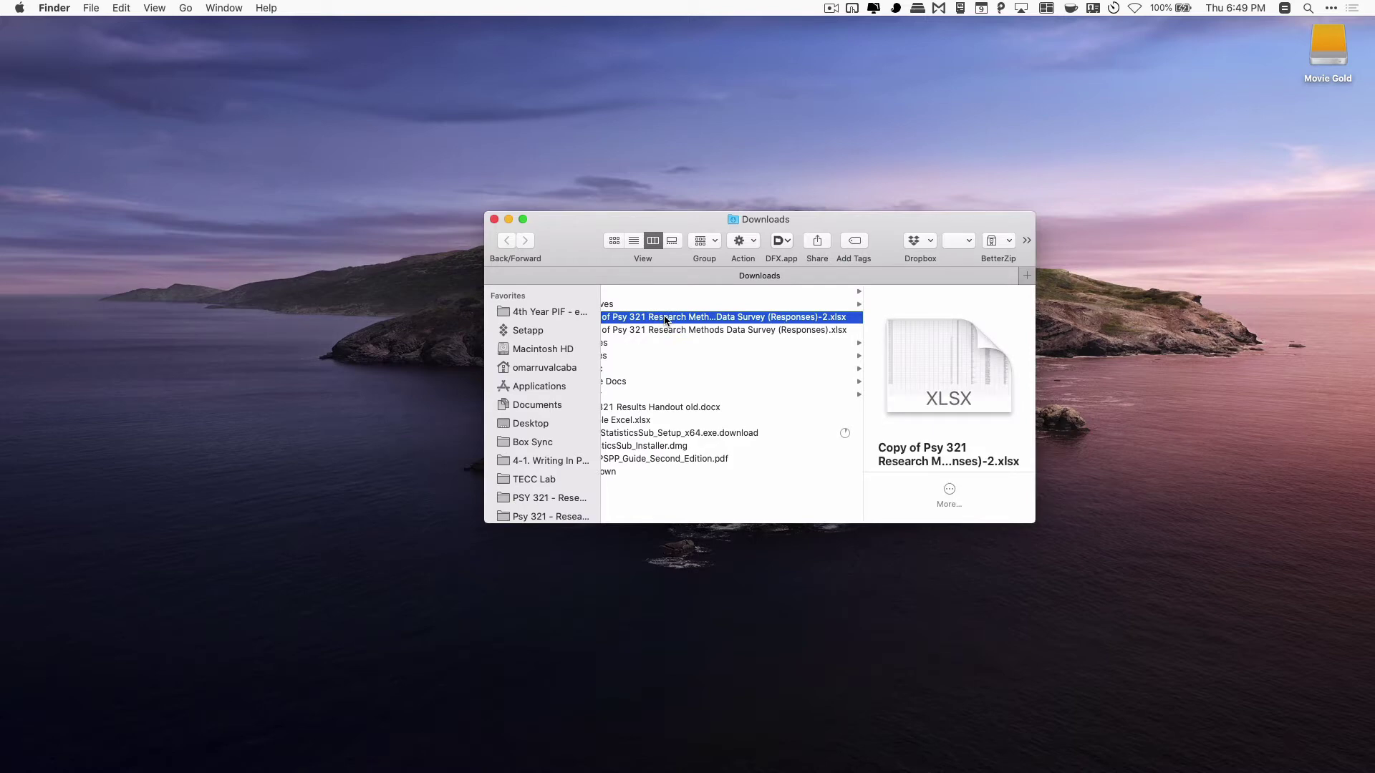
{"action": "double_click", "coordinate": [665, 320]}
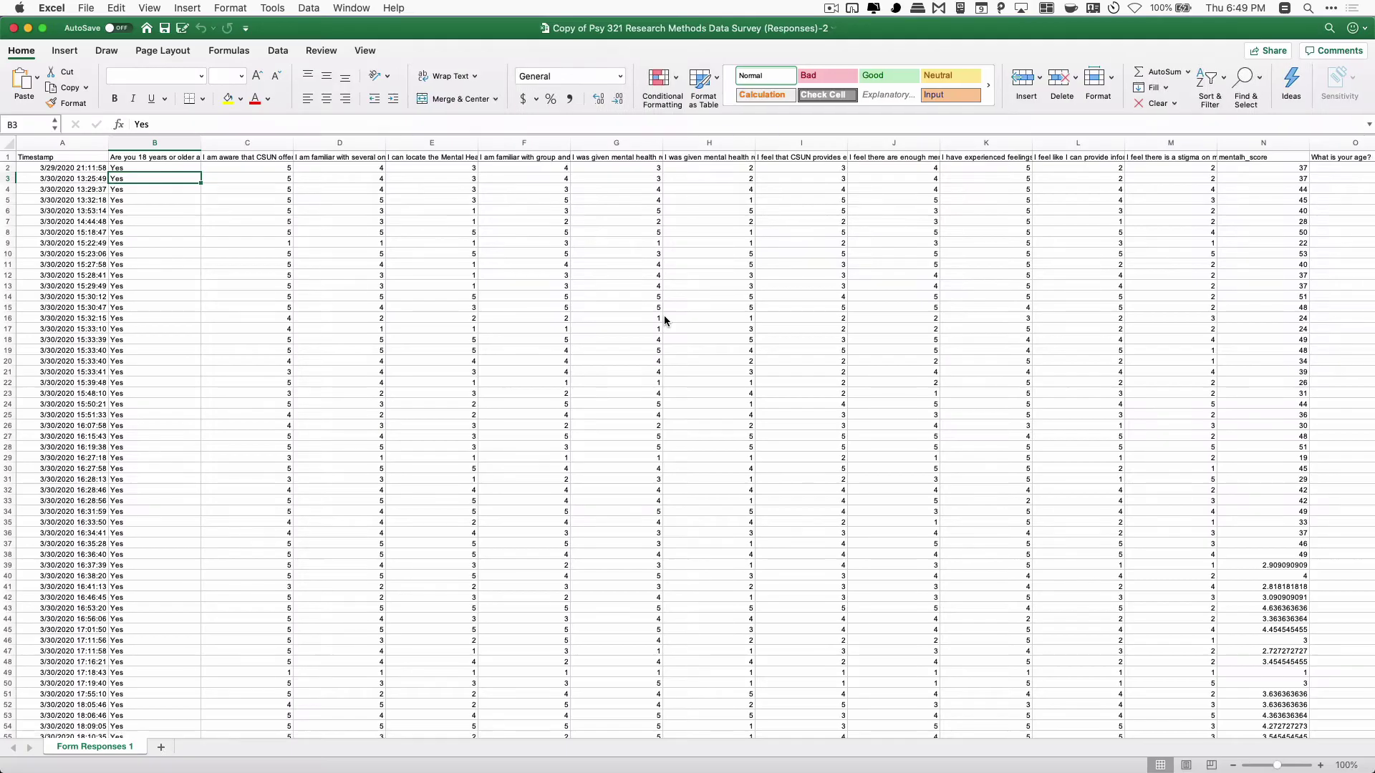
{"action": "key", "text": "super+q"}
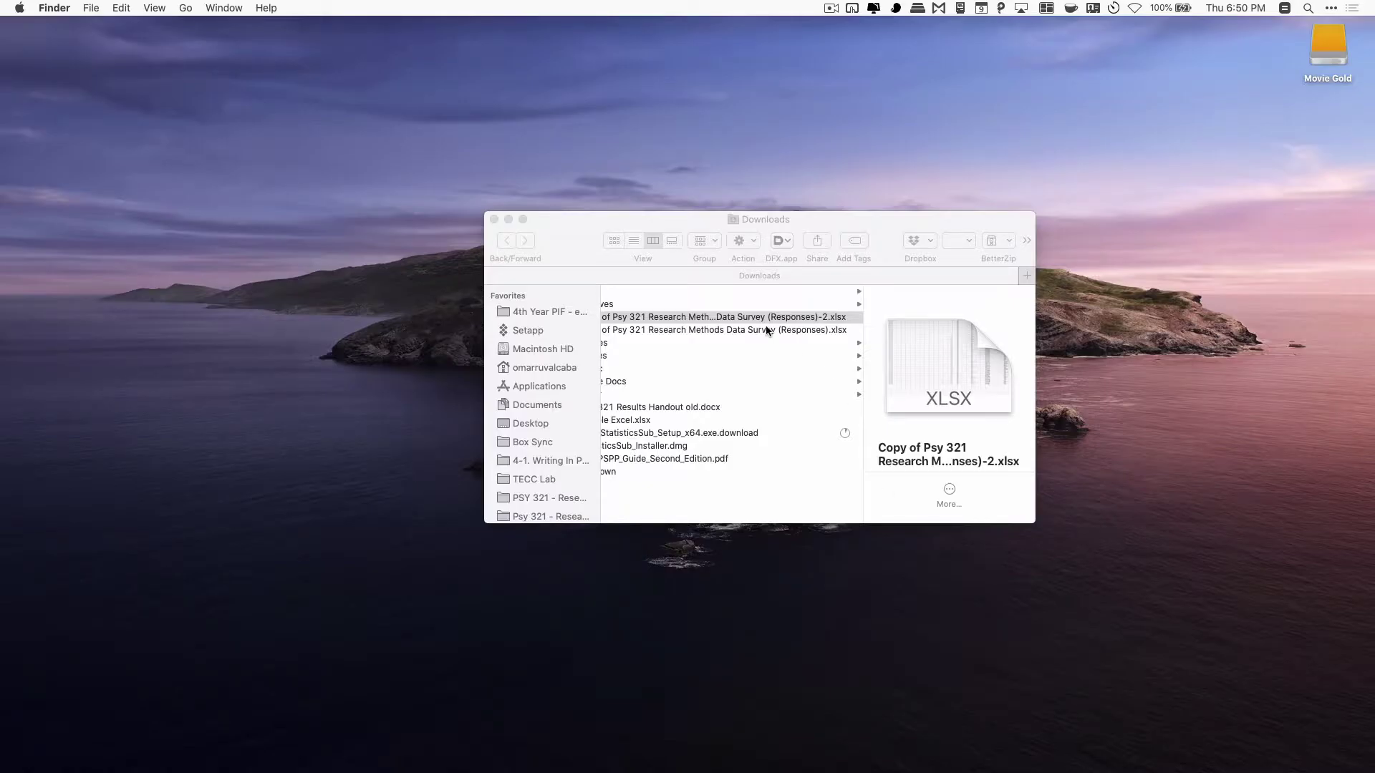
Move the downloaded (Responses)-2.xlsx file from Downloads to the Desktop and close the Downloads window.
{"action": "left_click_drag", "start_coordinate": [745, 319], "coordinate": [1272, 170]}
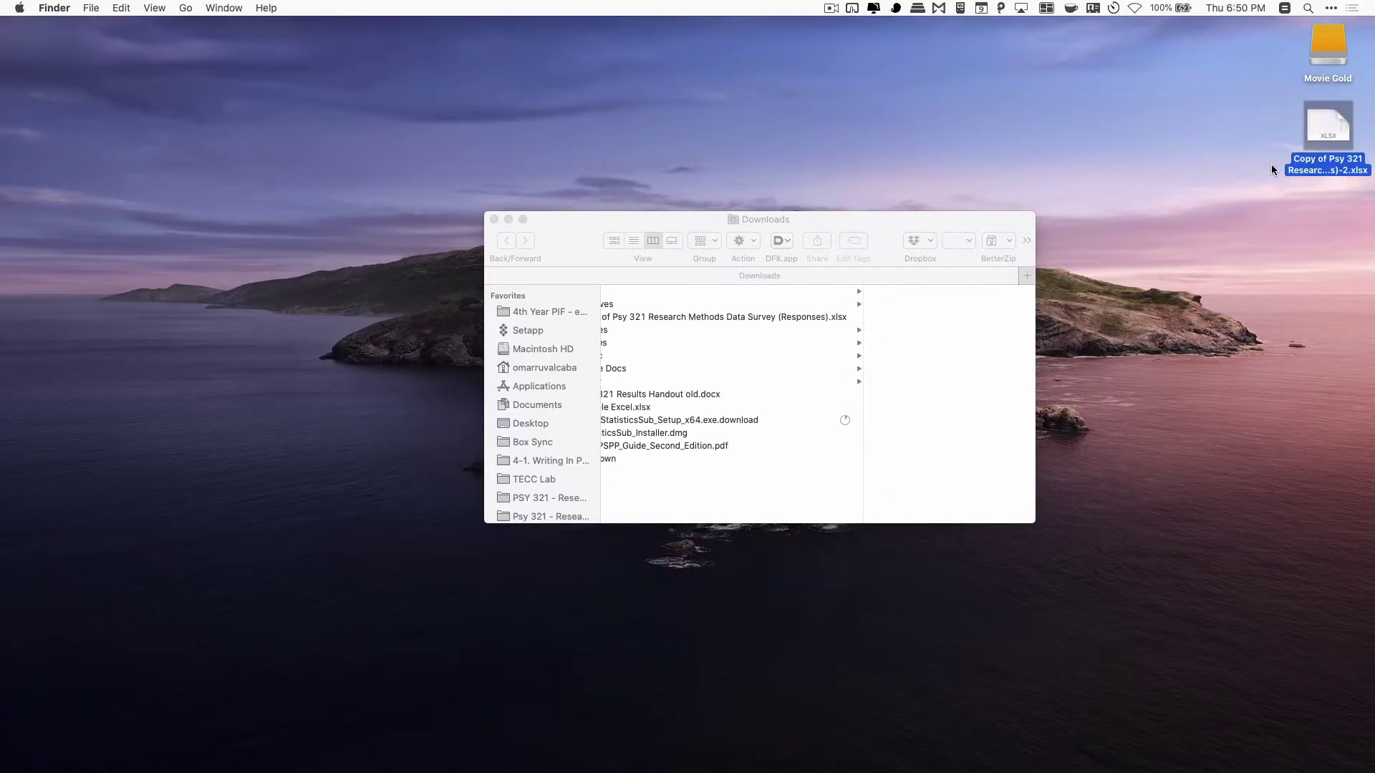
{"action": "left_click", "coordinate": [495, 218]}
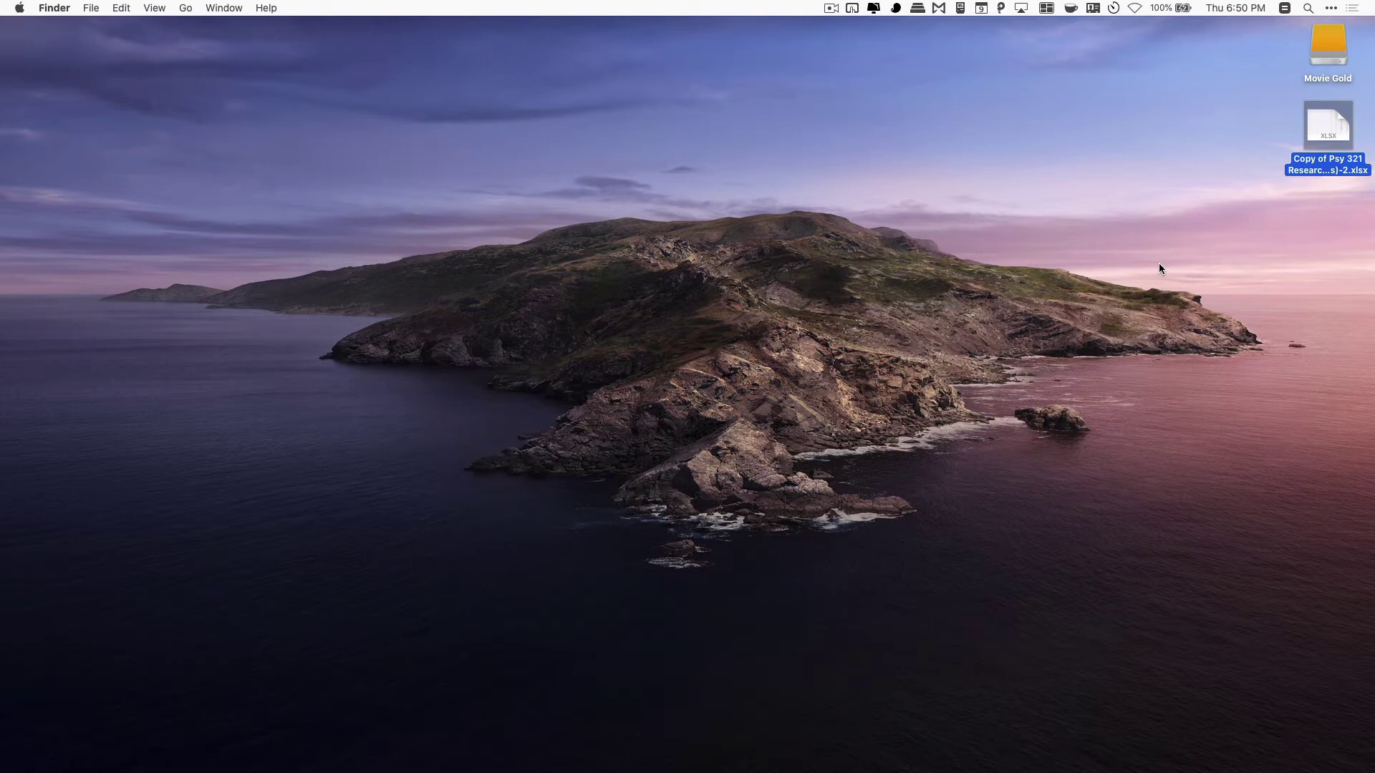
Launch IBM SPSS Statistics.
{"action": "mouse_move", "coordinate": [1119, 771]}
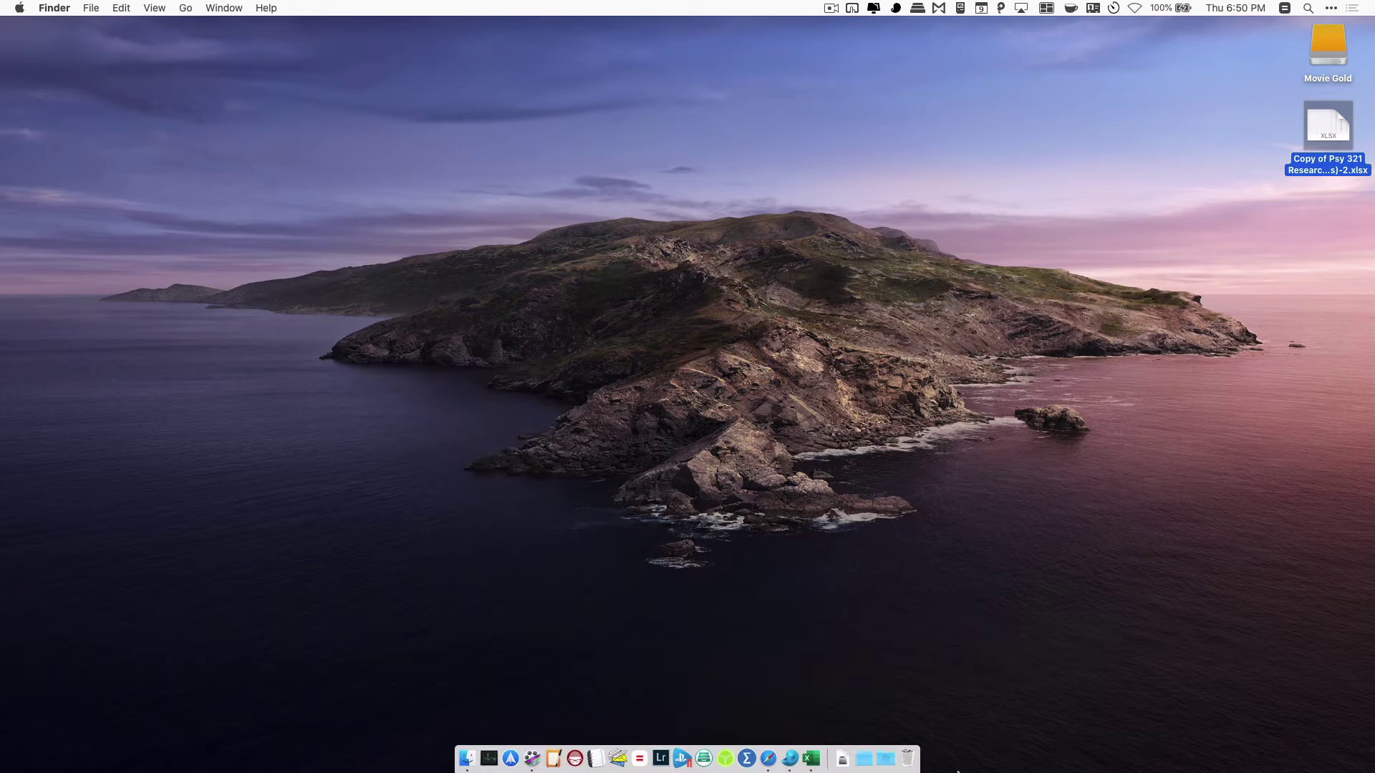
{"action": "left_click", "coordinate": [745, 759]}
{"action": "left_click", "coordinate": [746, 759]}
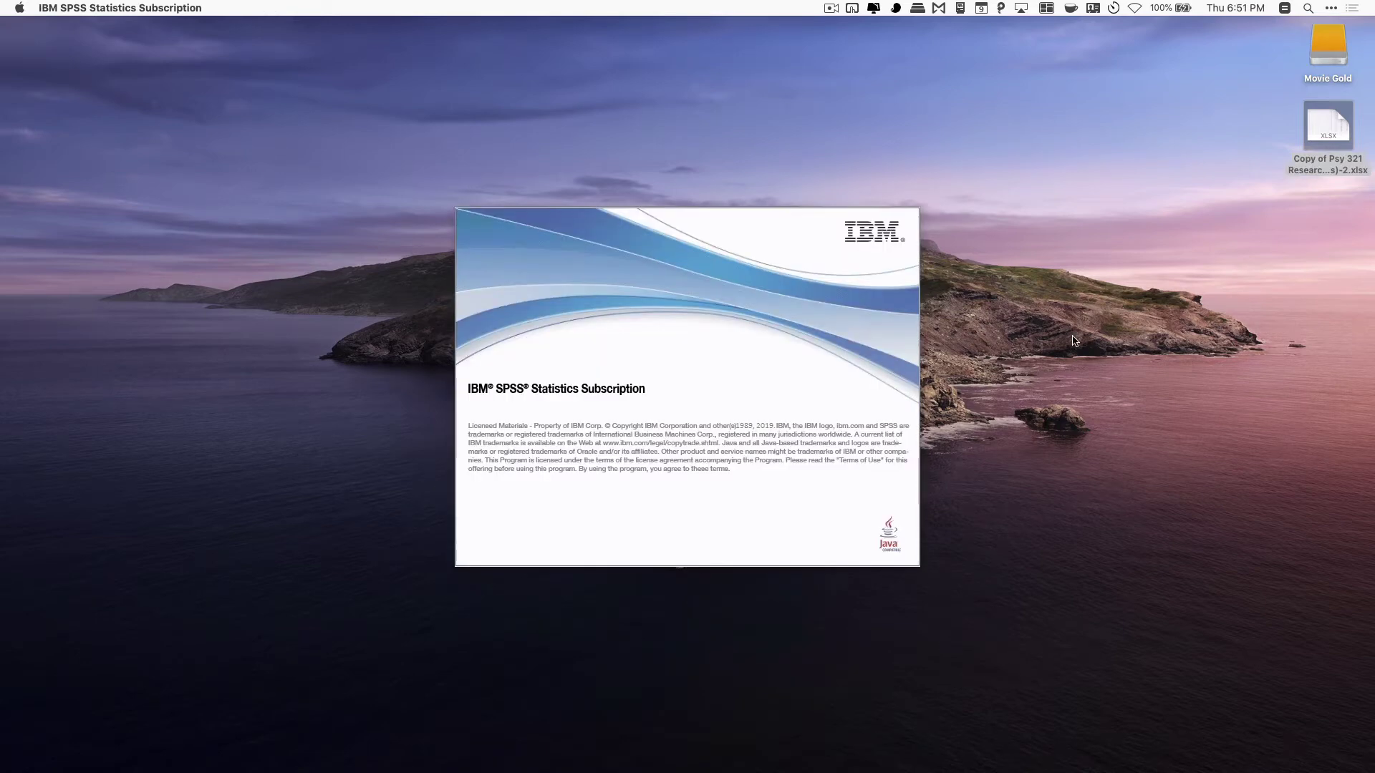
Search Spotlight for SPSS, dismissing the search without opening a result, and close the SPSS welcome dialog.
{"action": "left_click", "coordinate": [1309, 9]}
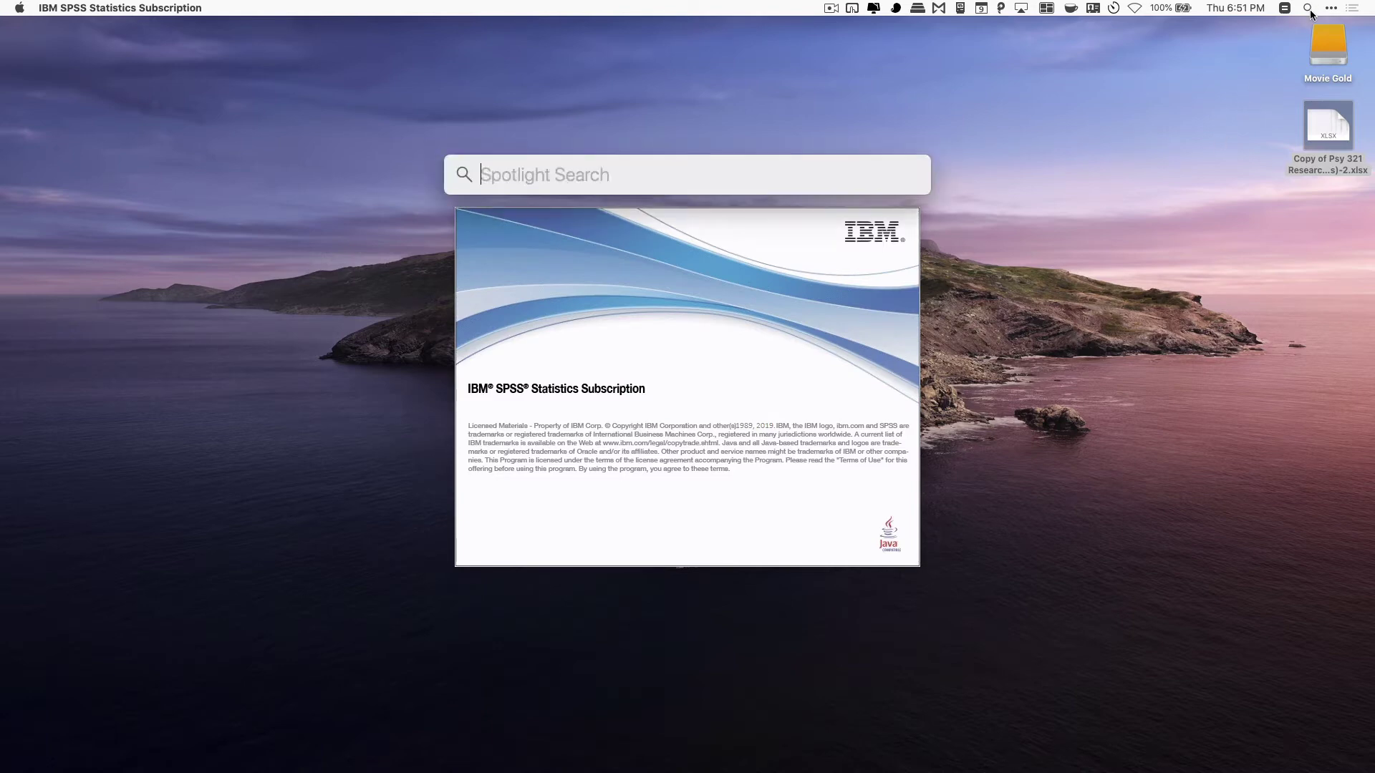
{"action": "type", "text": "sp"}
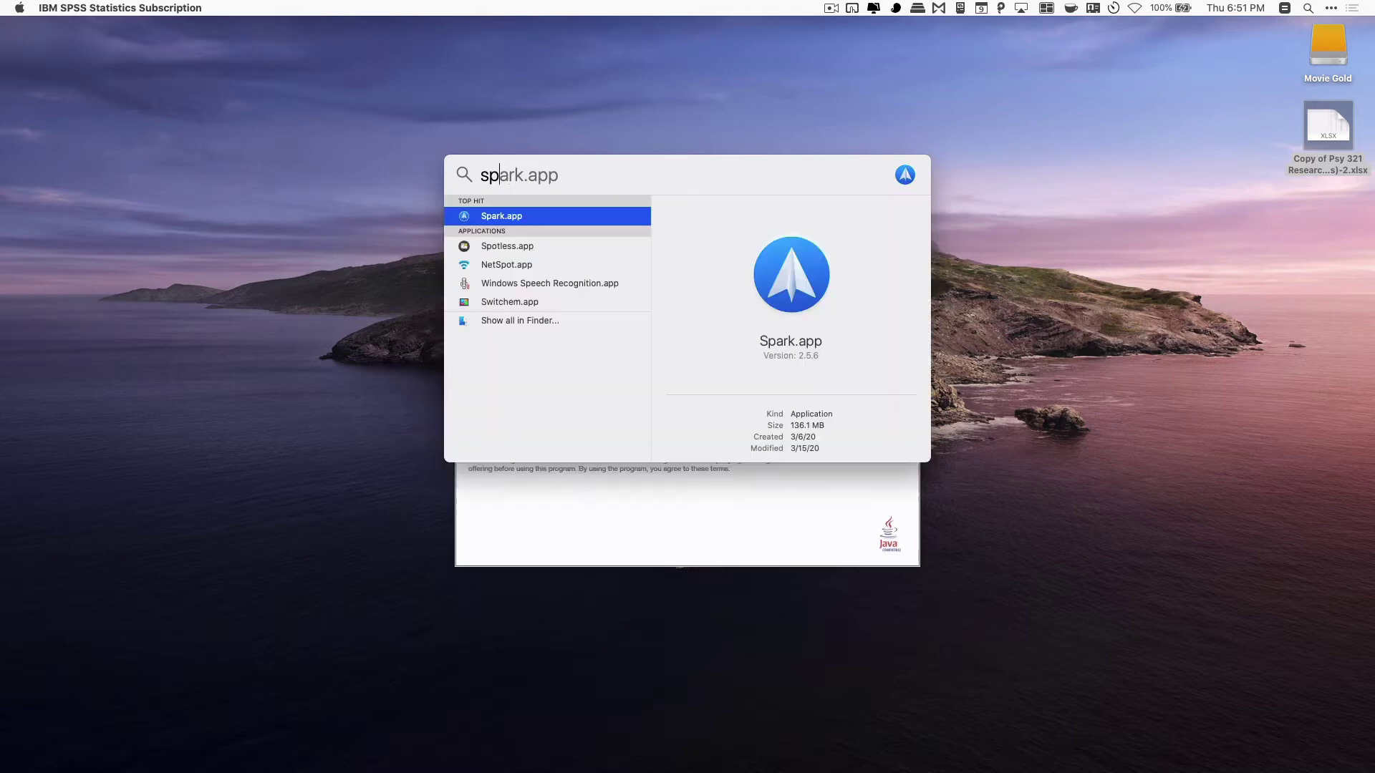
{"action": "key", "text": "BackSpace"}
{"action": "key", "text": "BackSpace"}
{"action": "type", "text": "SPSS"}
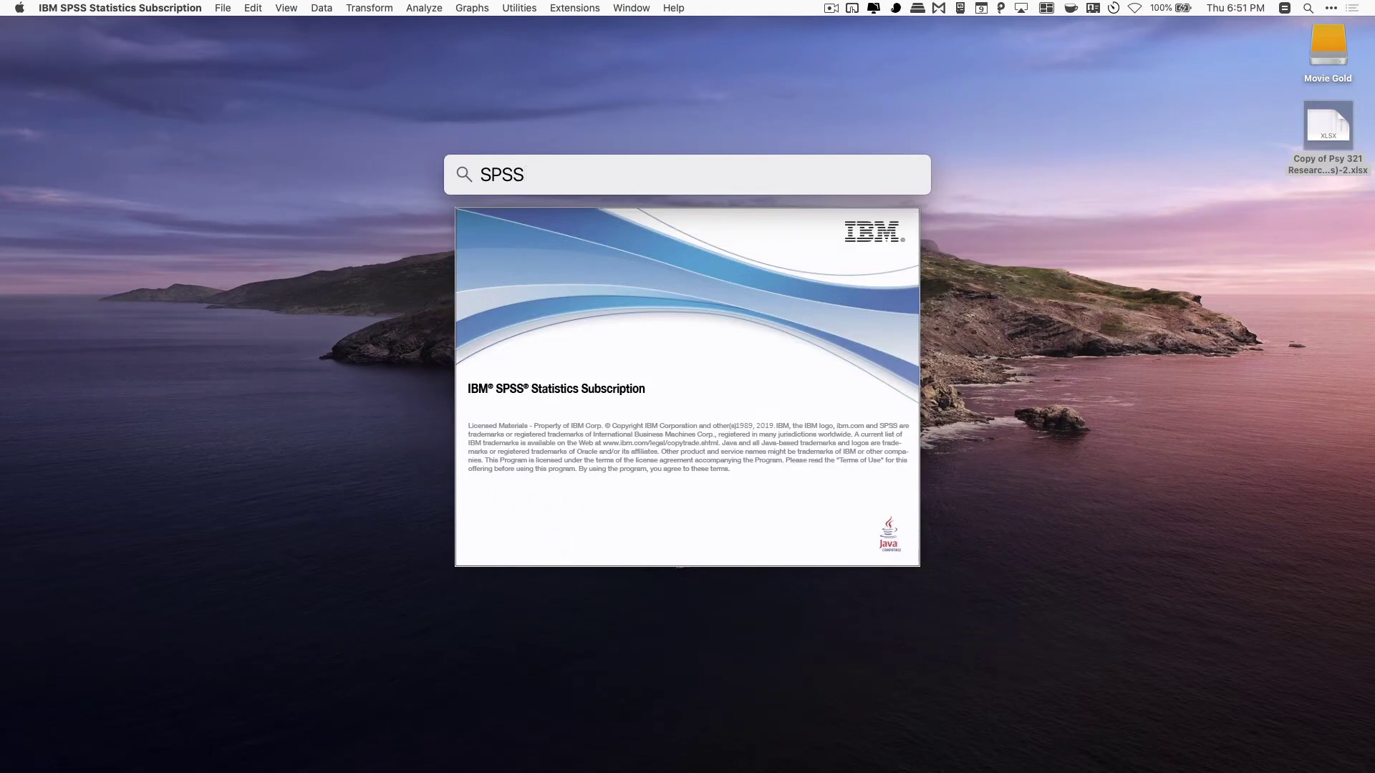
{"action": "key", "text": "BackSpace"}
{"action": "key", "text": "BackSpace"}
{"action": "key", "text": "BackSpace"}
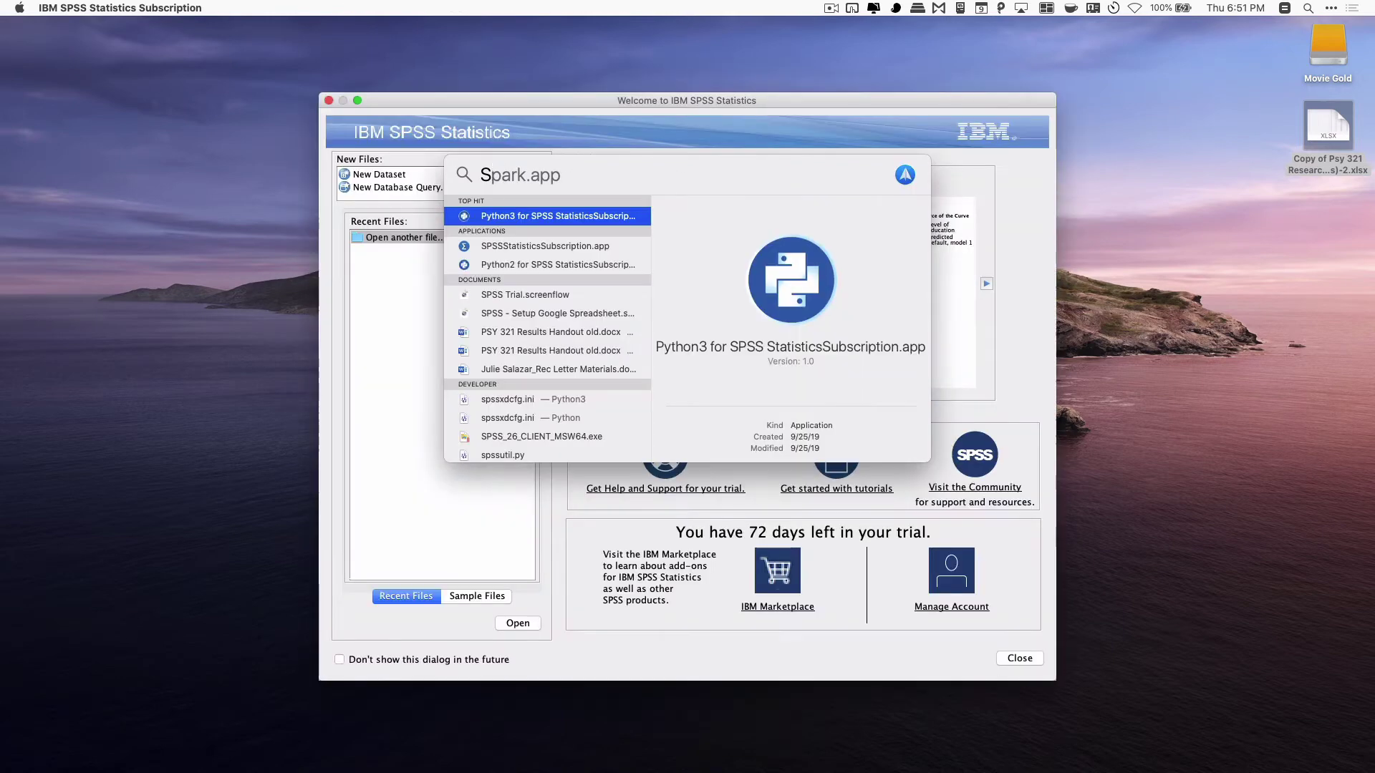
{"action": "type", "text": "pss"}
{"action": "key", "text": "super+space"}
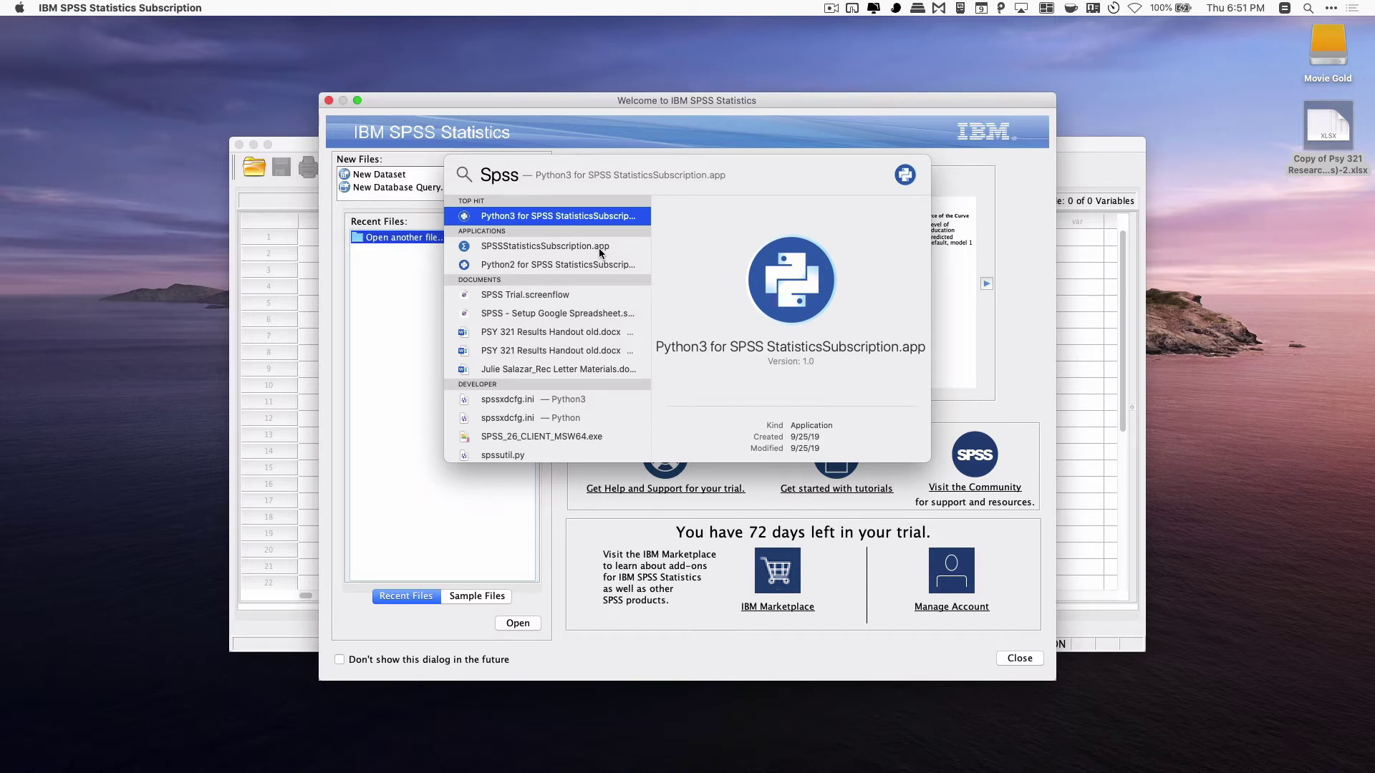
{"action": "left_click", "coordinate": [651, 116]}
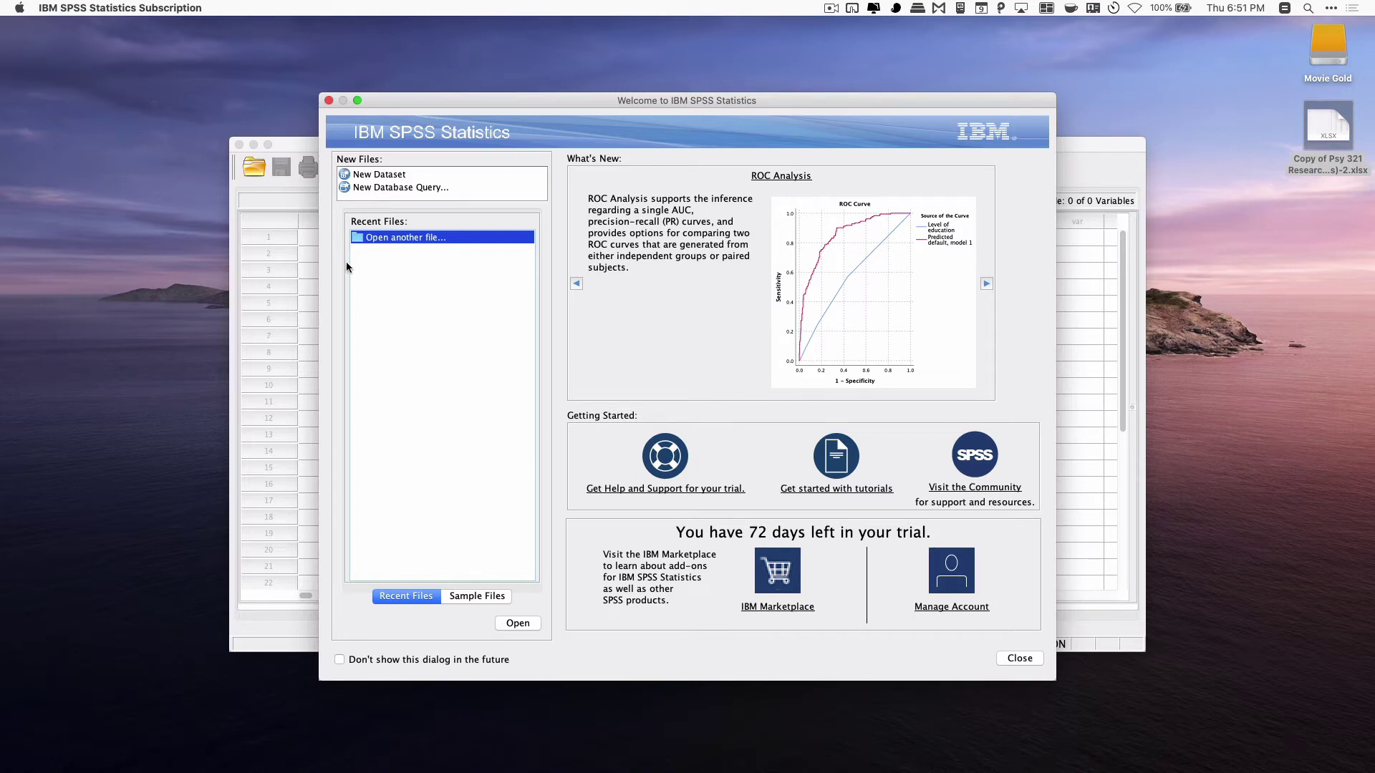
{"action": "left_click", "coordinate": [329, 101]}
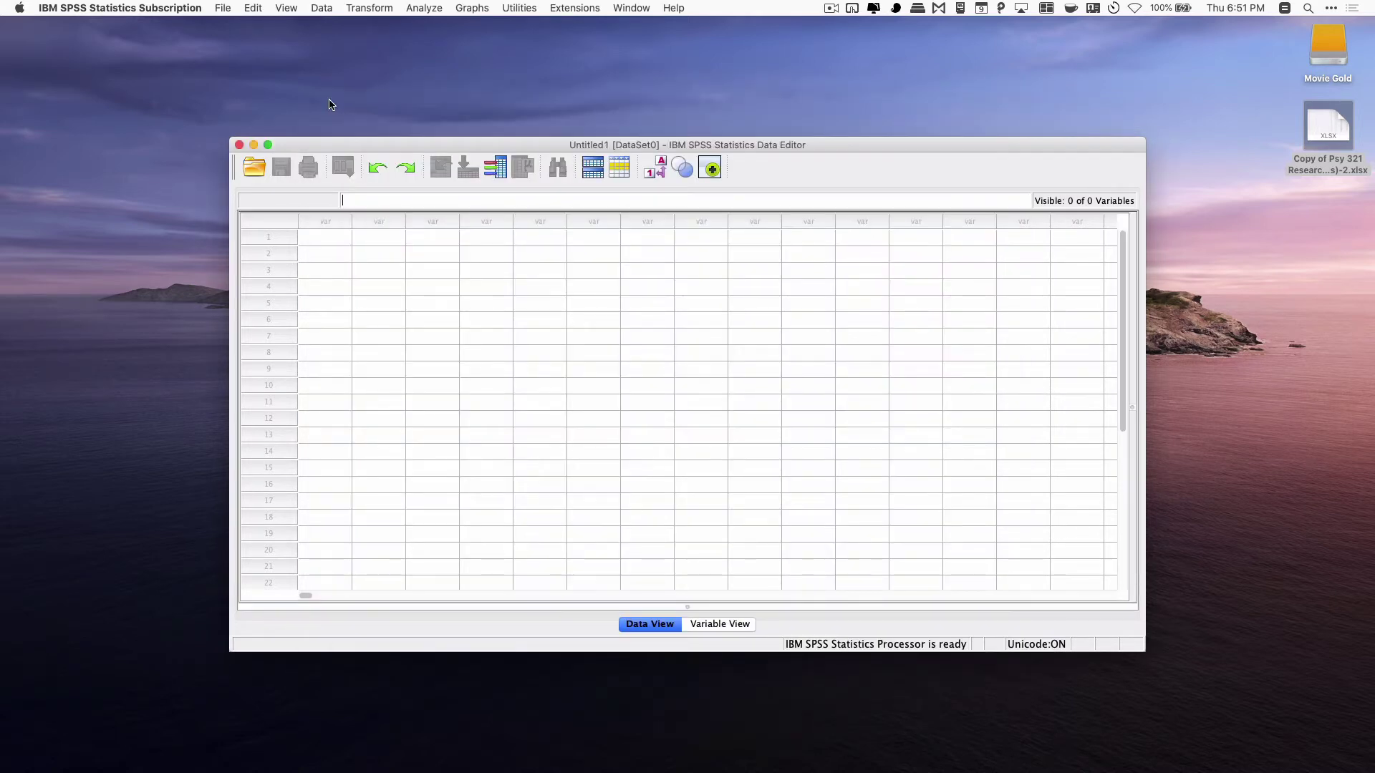
Try to import Copy of Psy 321 Research Methods Data Survey (Responses)-2.xlsx from the Desktop as Excel data, allowing access to the Desktop folder.
{"action": "left_click", "coordinate": [223, 8]}
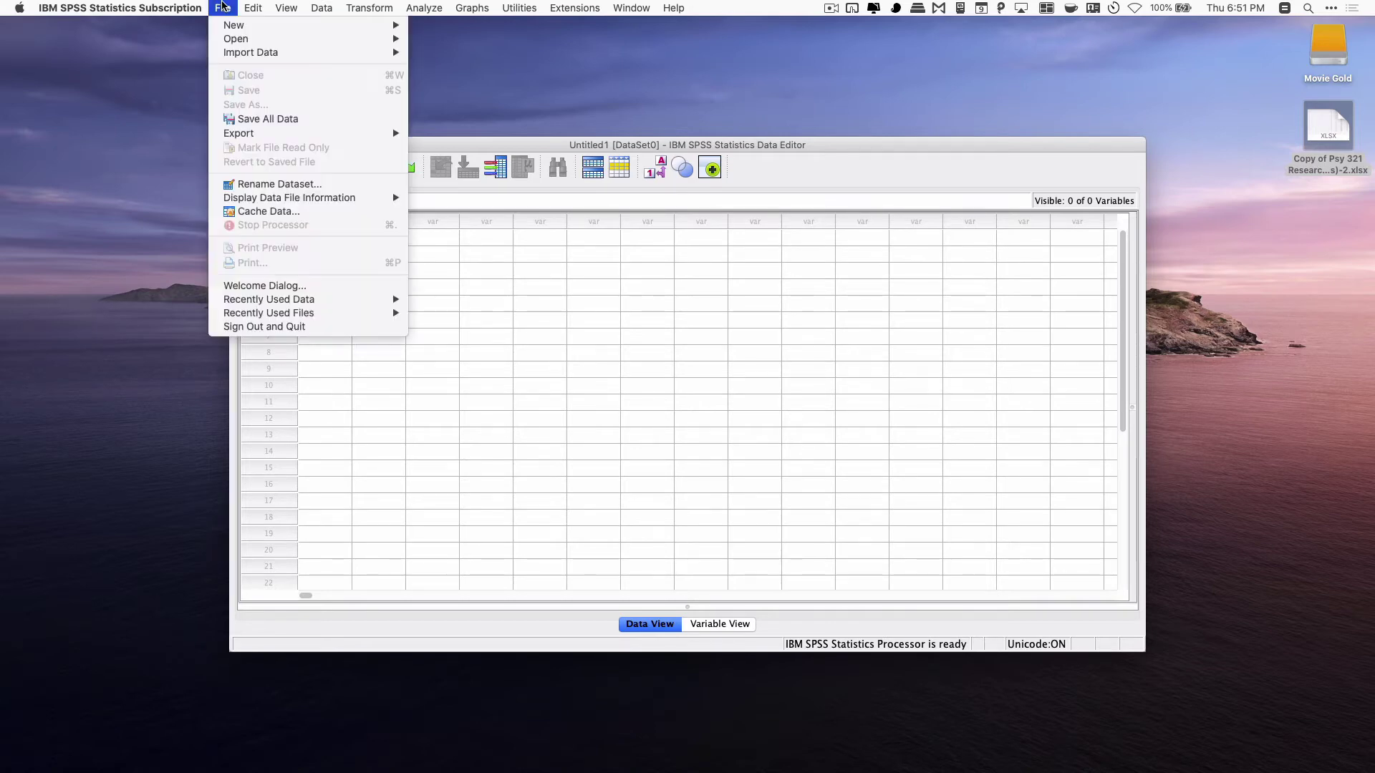
{"action": "mouse_move", "coordinate": [236, 56]}
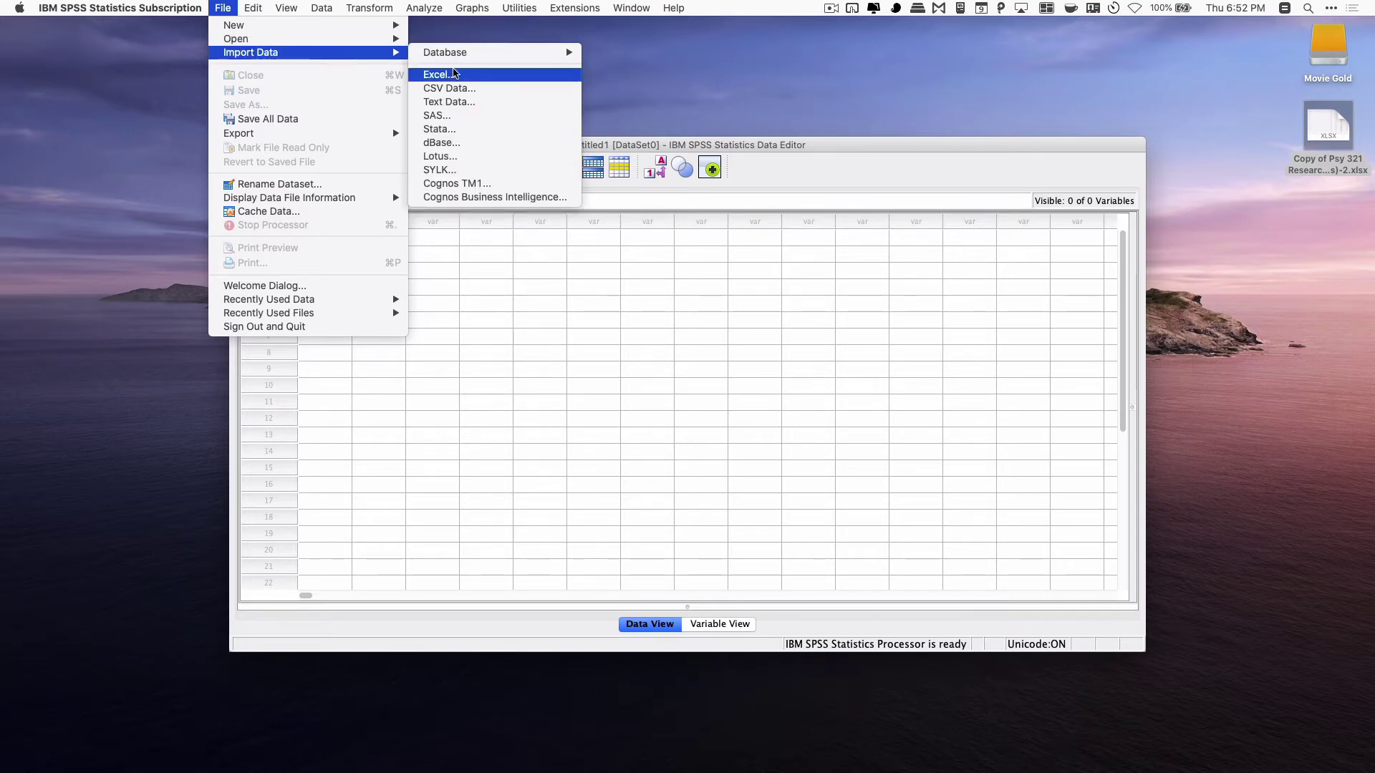
{"action": "left_click", "coordinate": [453, 74]}
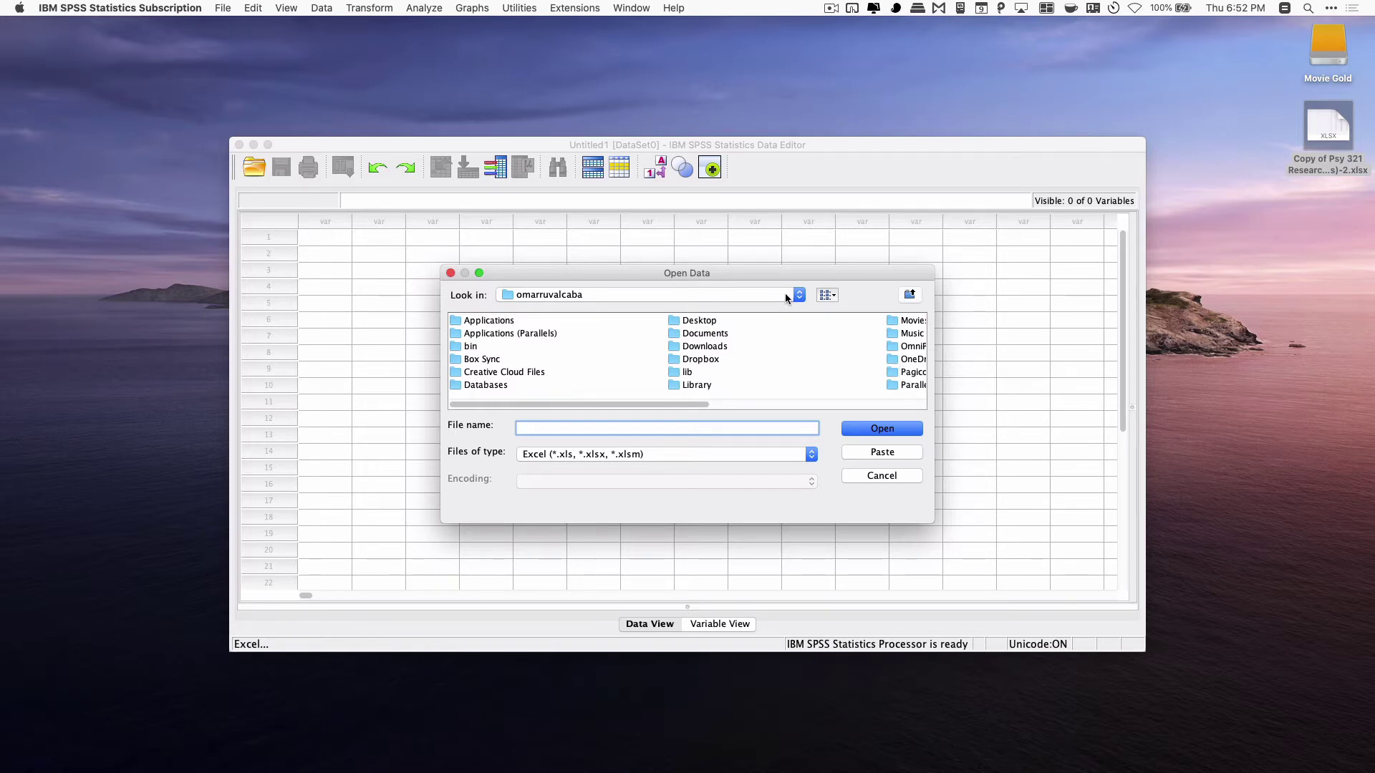
{"action": "double_click", "coordinate": [711, 323]}
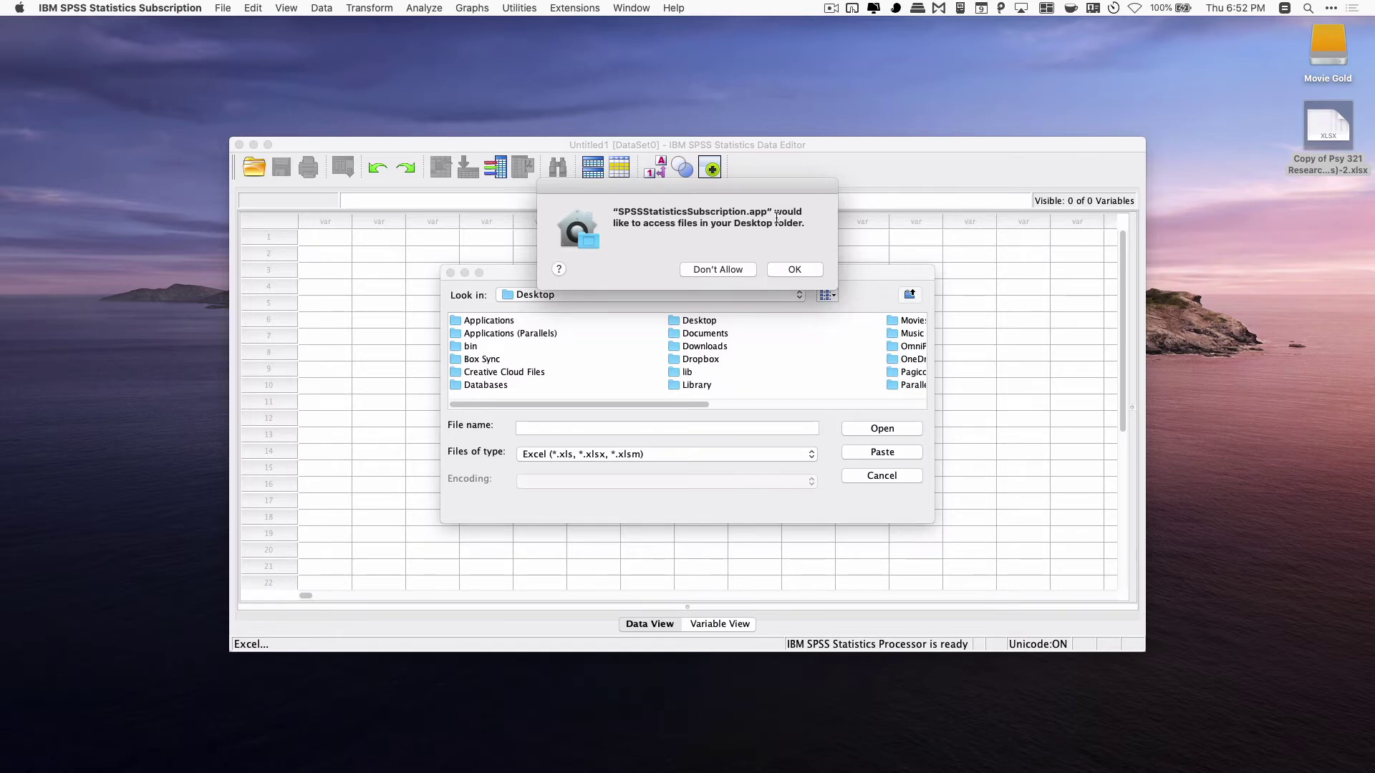
{"action": "left_click", "coordinate": [795, 270]}
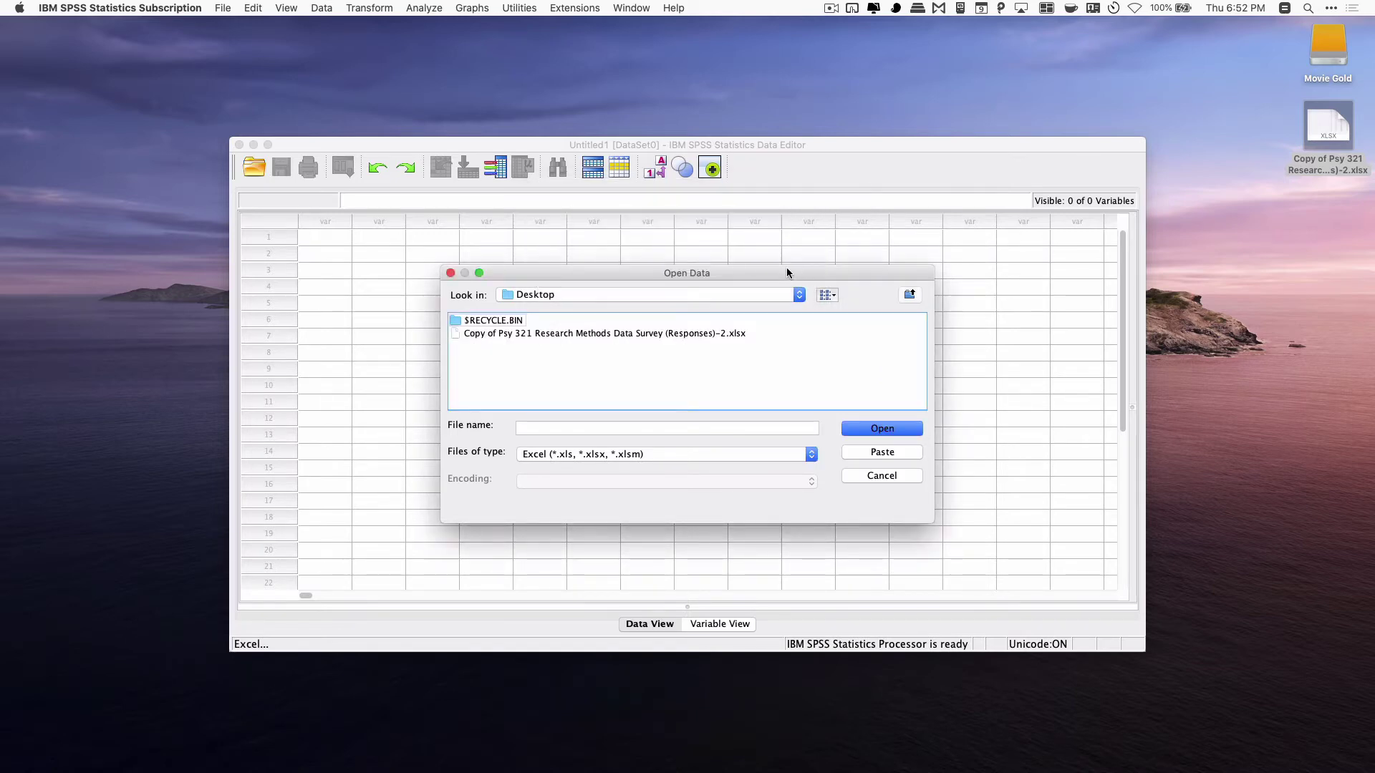
{"action": "left_click", "coordinate": [574, 335]}
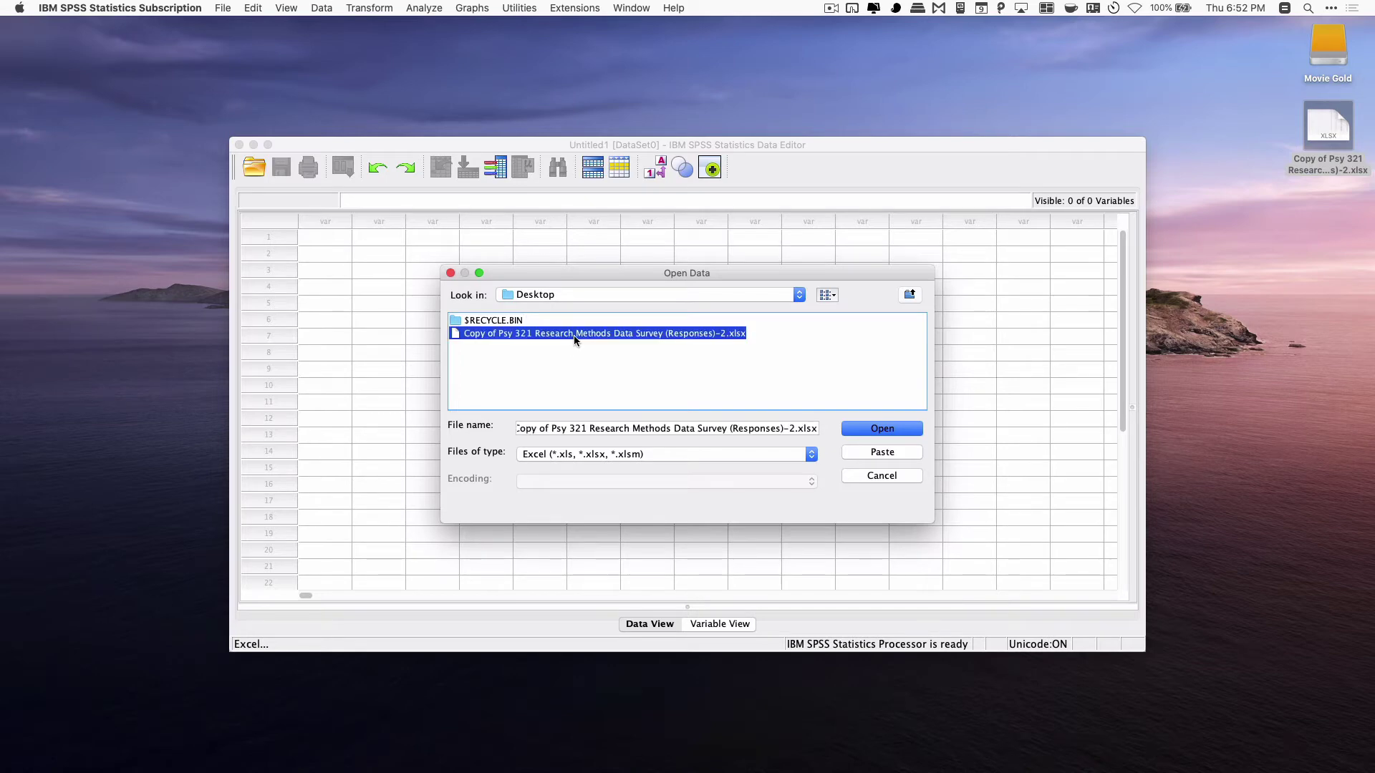
{"action": "left_click", "coordinate": [892, 429]}
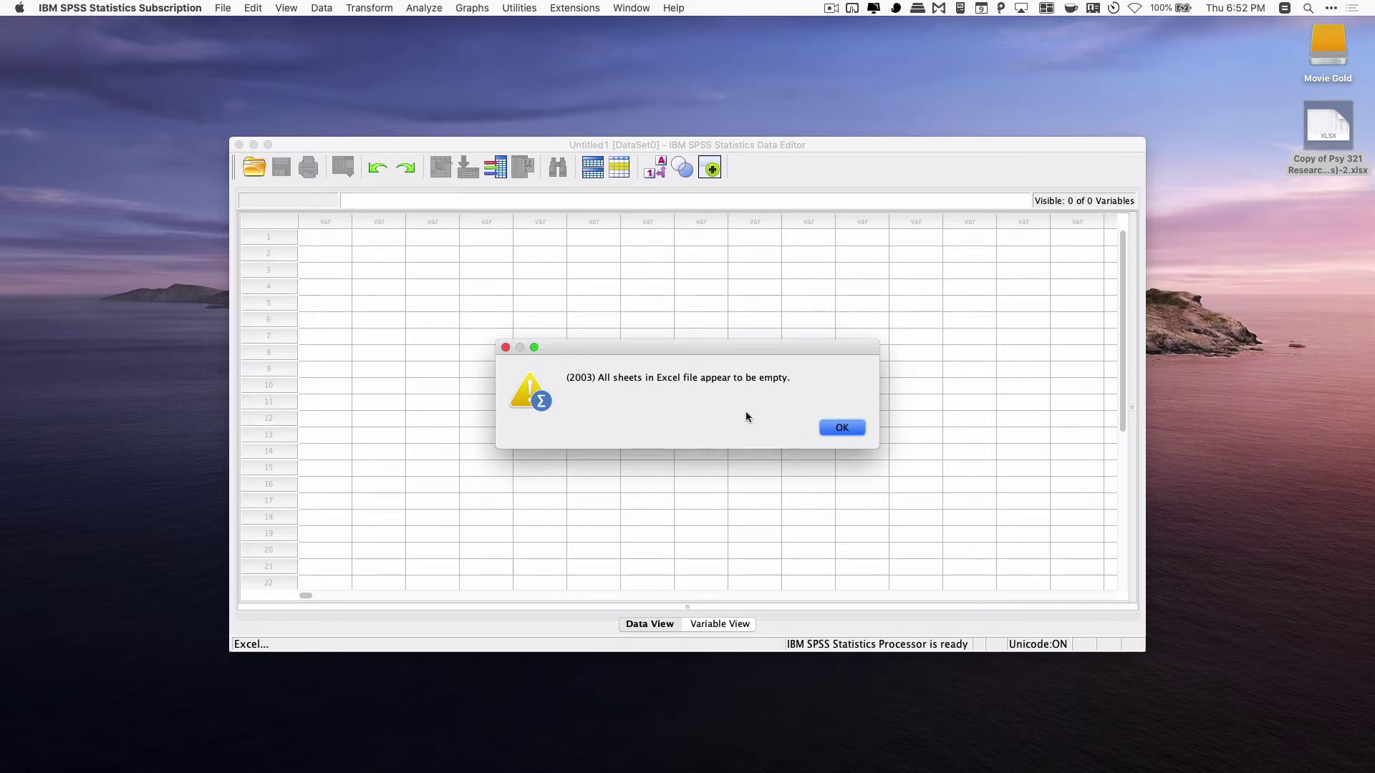
{"action": "left_click", "coordinate": [843, 427]}
Switch to Excel by opening the (Responses)-2.xlsx survey file from the Desktop.
{"action": "left_click", "coordinate": [1326, 165]}
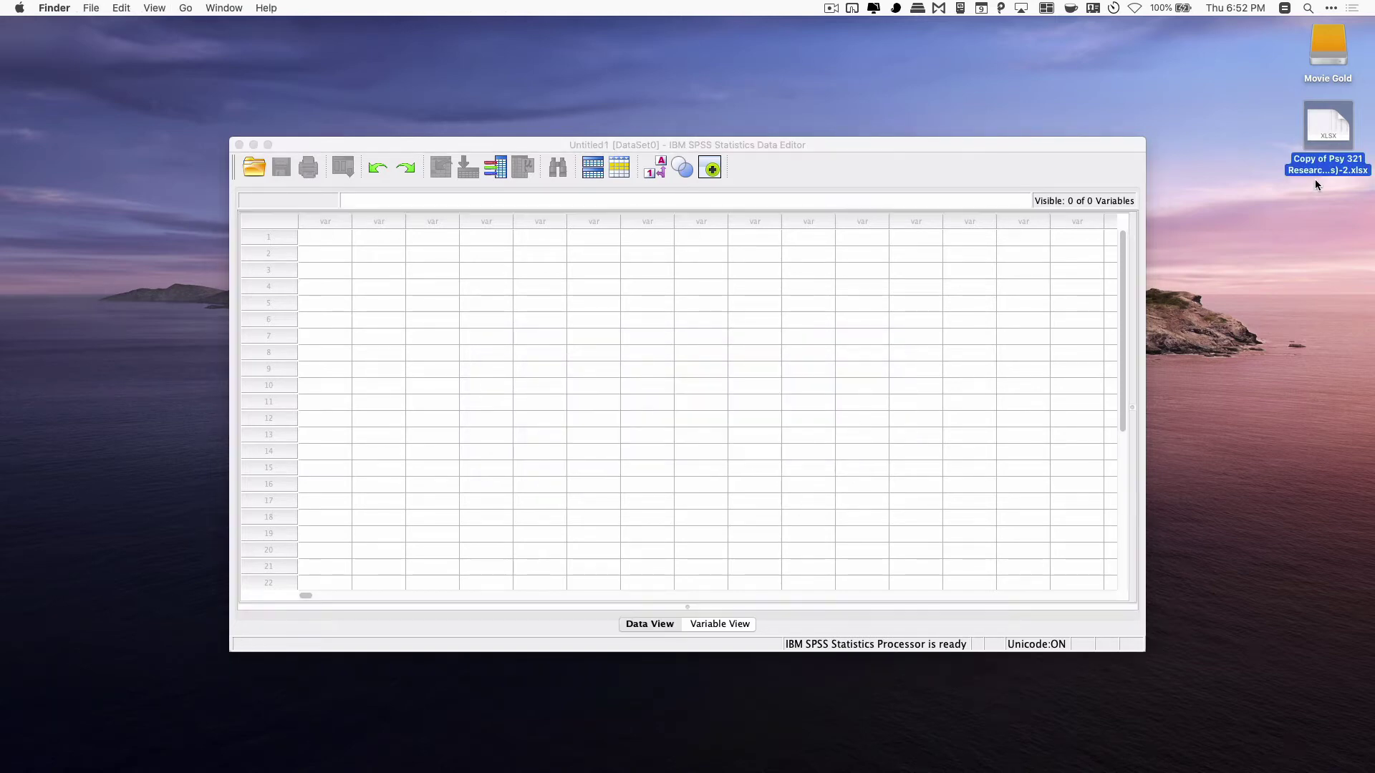
{"action": "double_click", "coordinate": [1333, 127]}
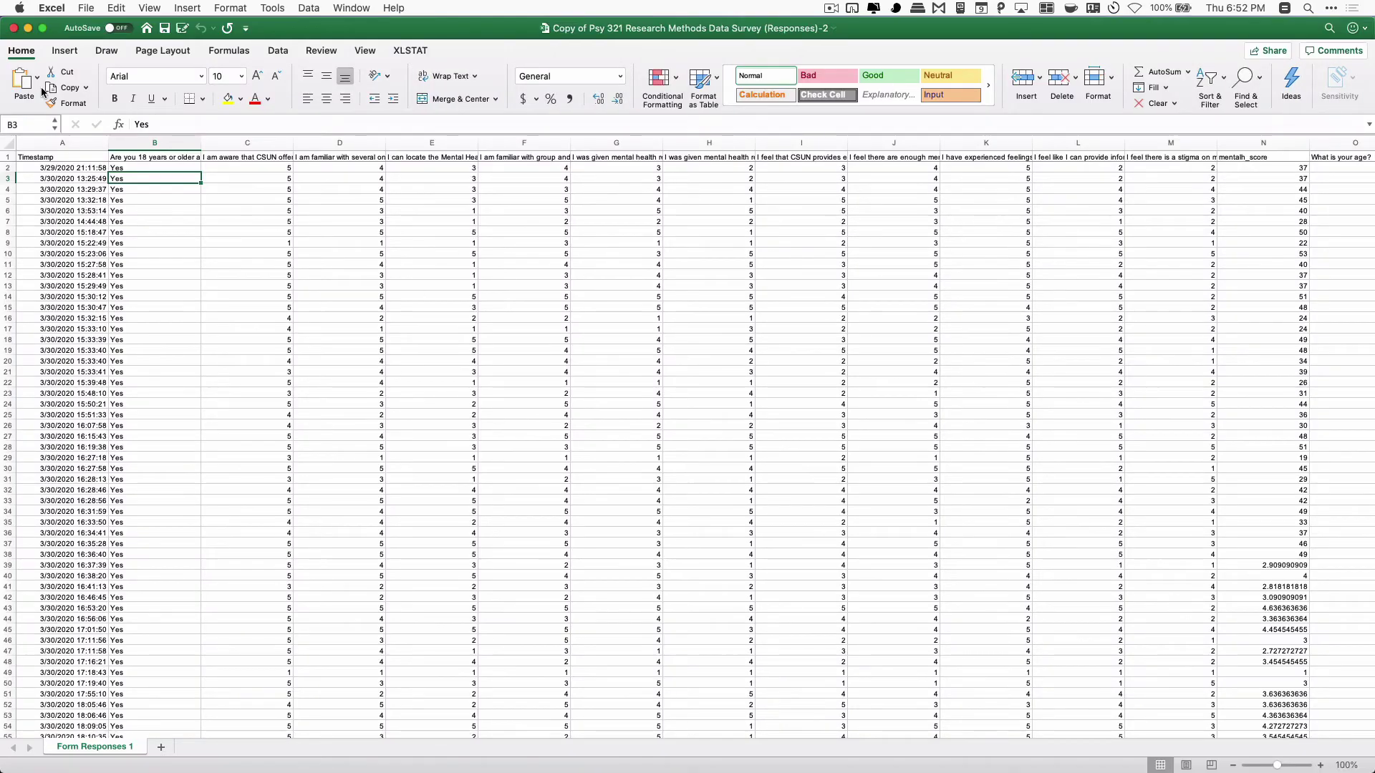
Save a copy of the survey workbook to the Desktop as PSY321 DATA in Excel Workbook (.xlsx) format and close it.
{"action": "left_click", "coordinate": [83, 10]}
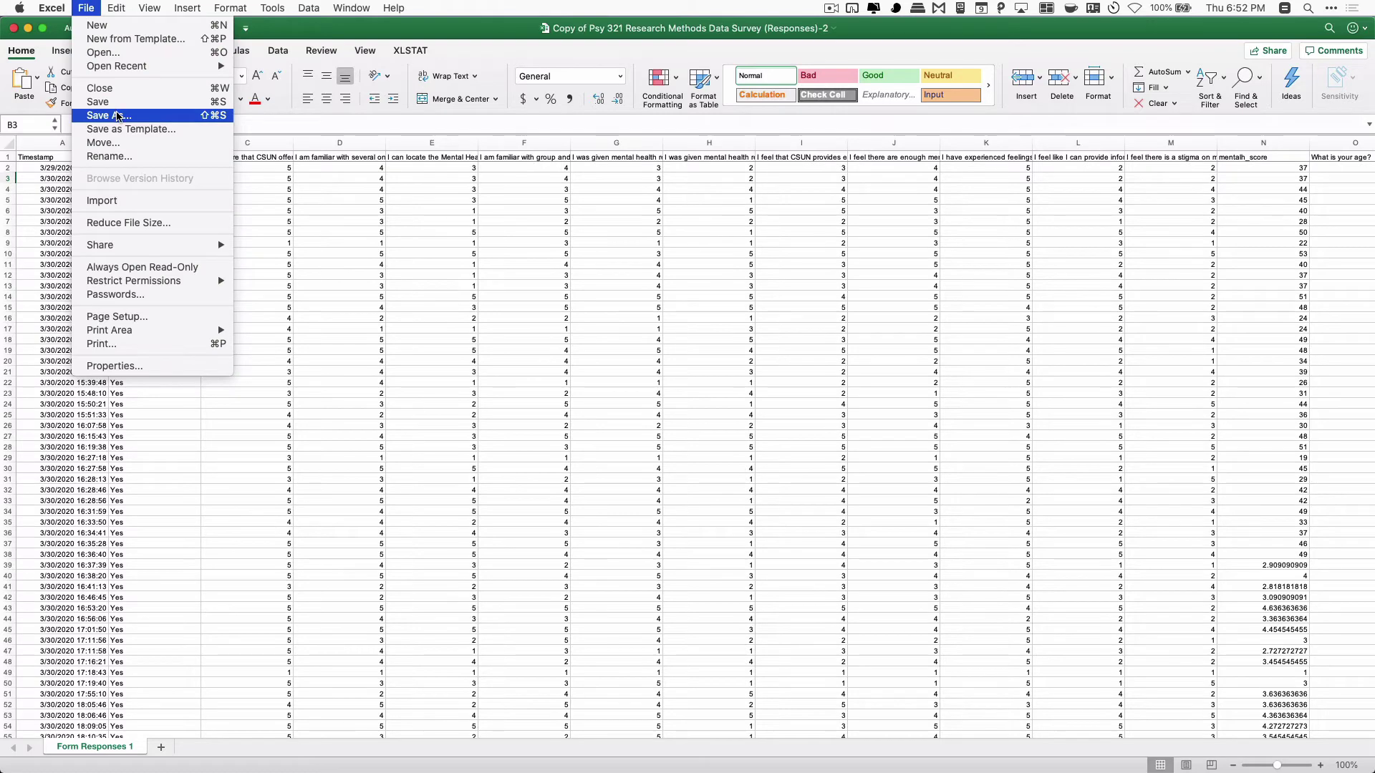
{"action": "left_click", "coordinate": [118, 116]}
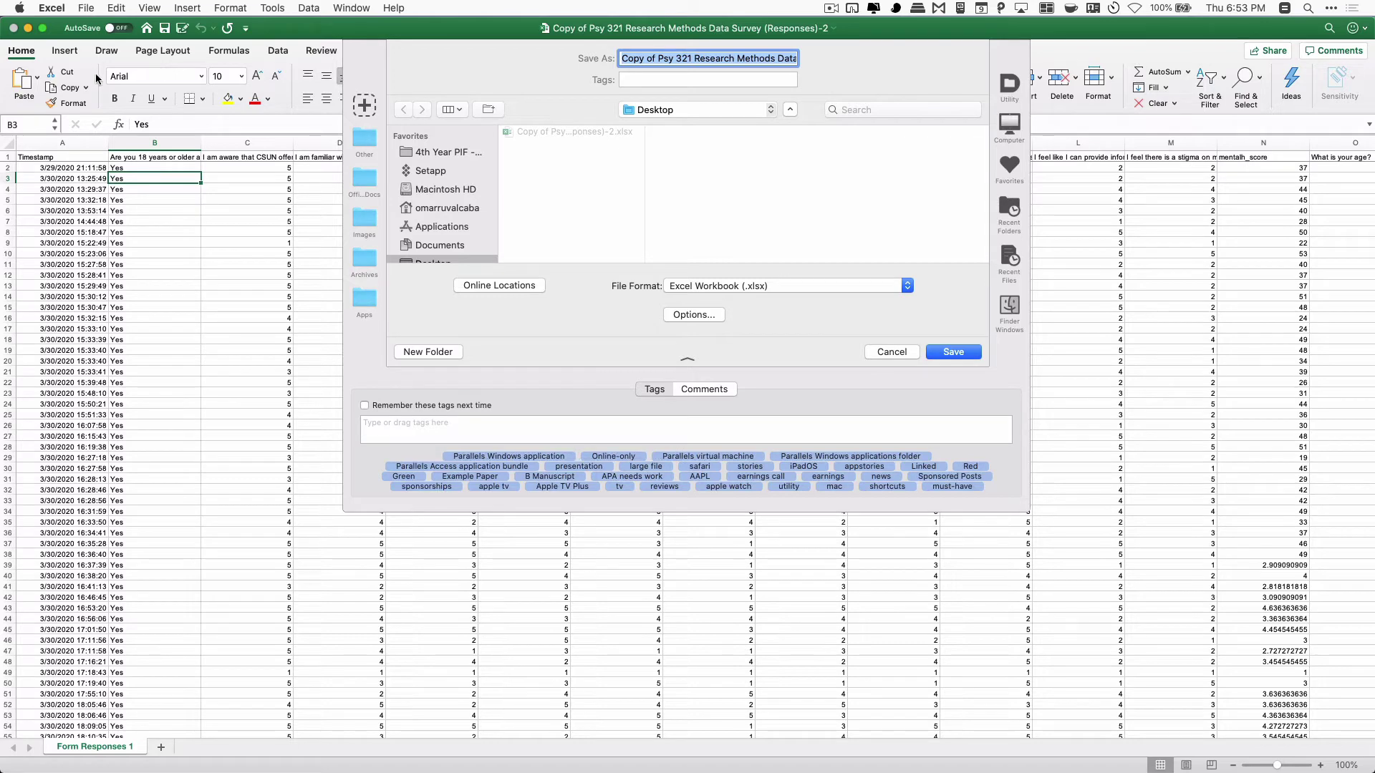
{"action": "left_click", "coordinate": [737, 57]}
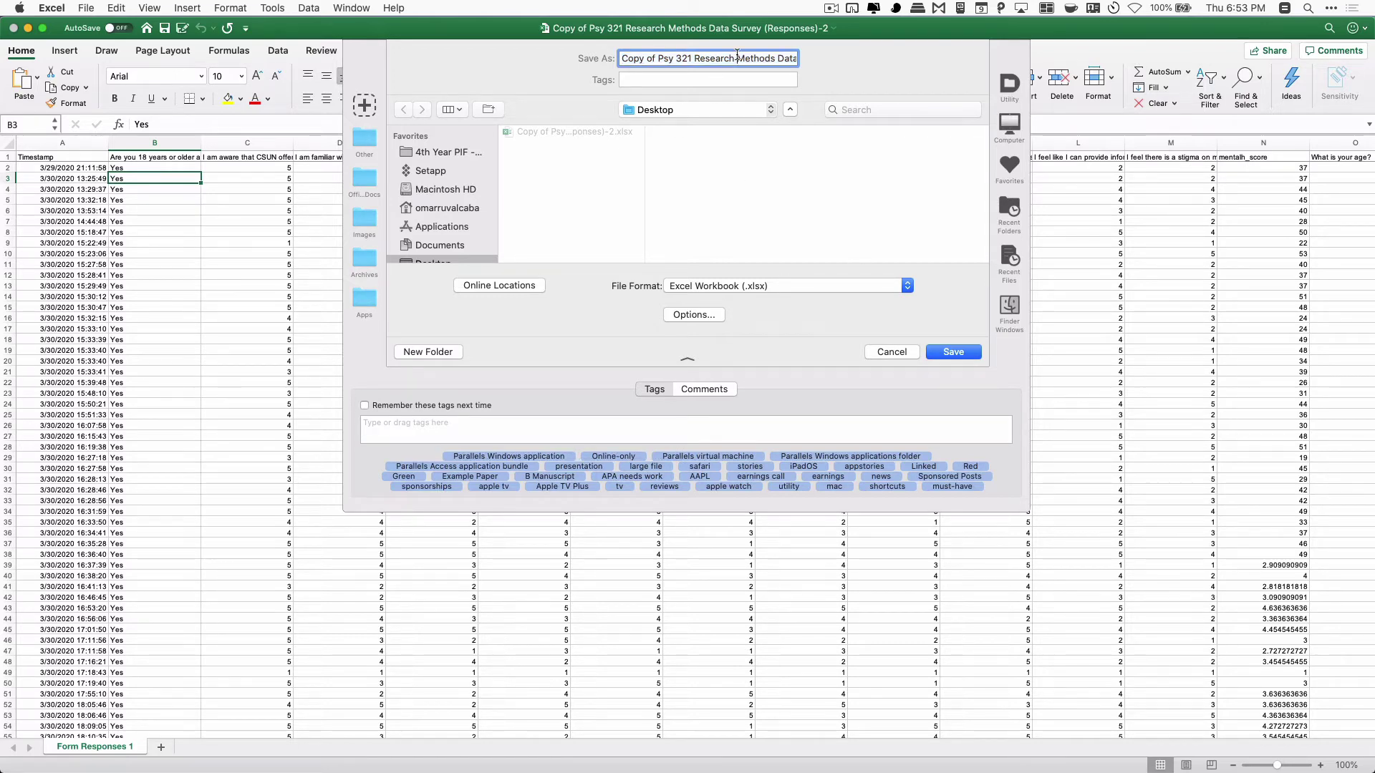
{"action": "key", "text": "super+Right"}
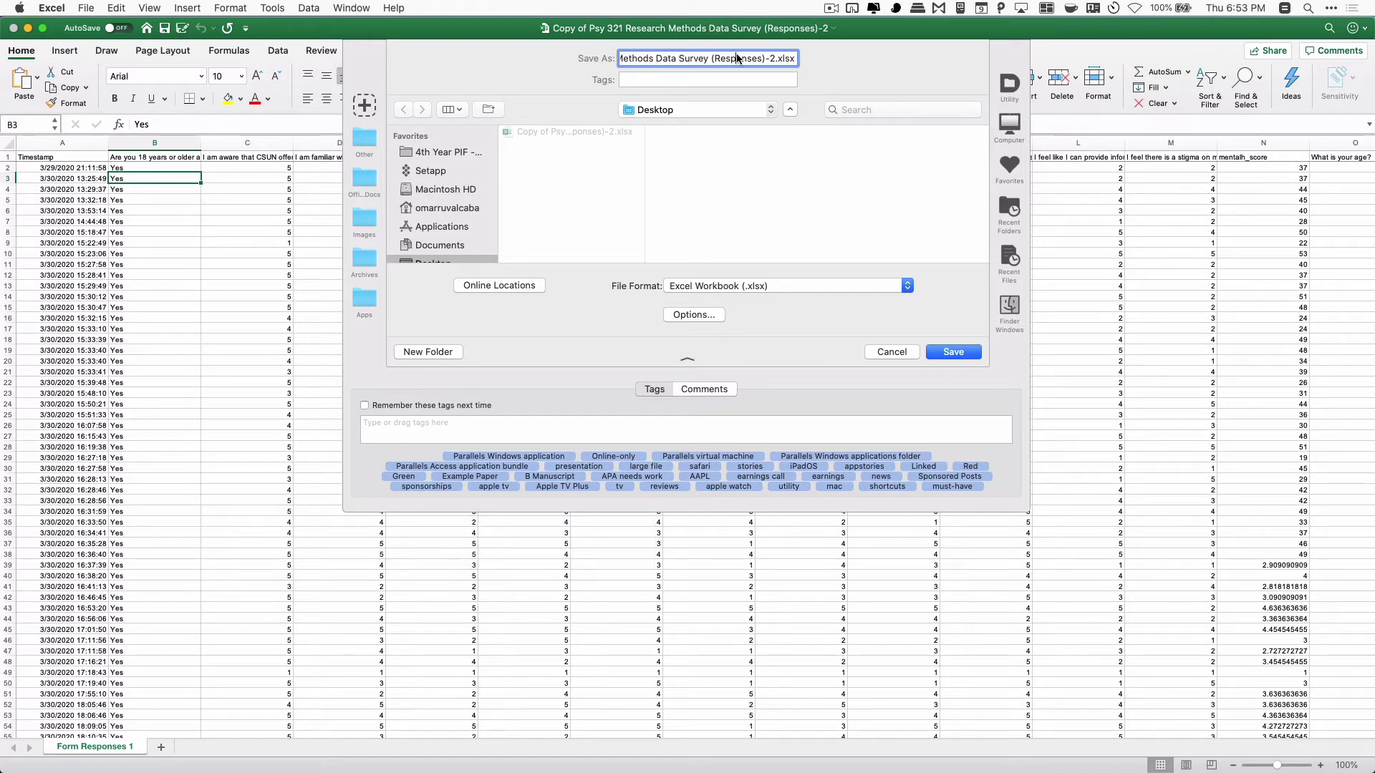
{"action": "key", "text": "super+a"}
{"action": "key", "text": "BackSpace"}
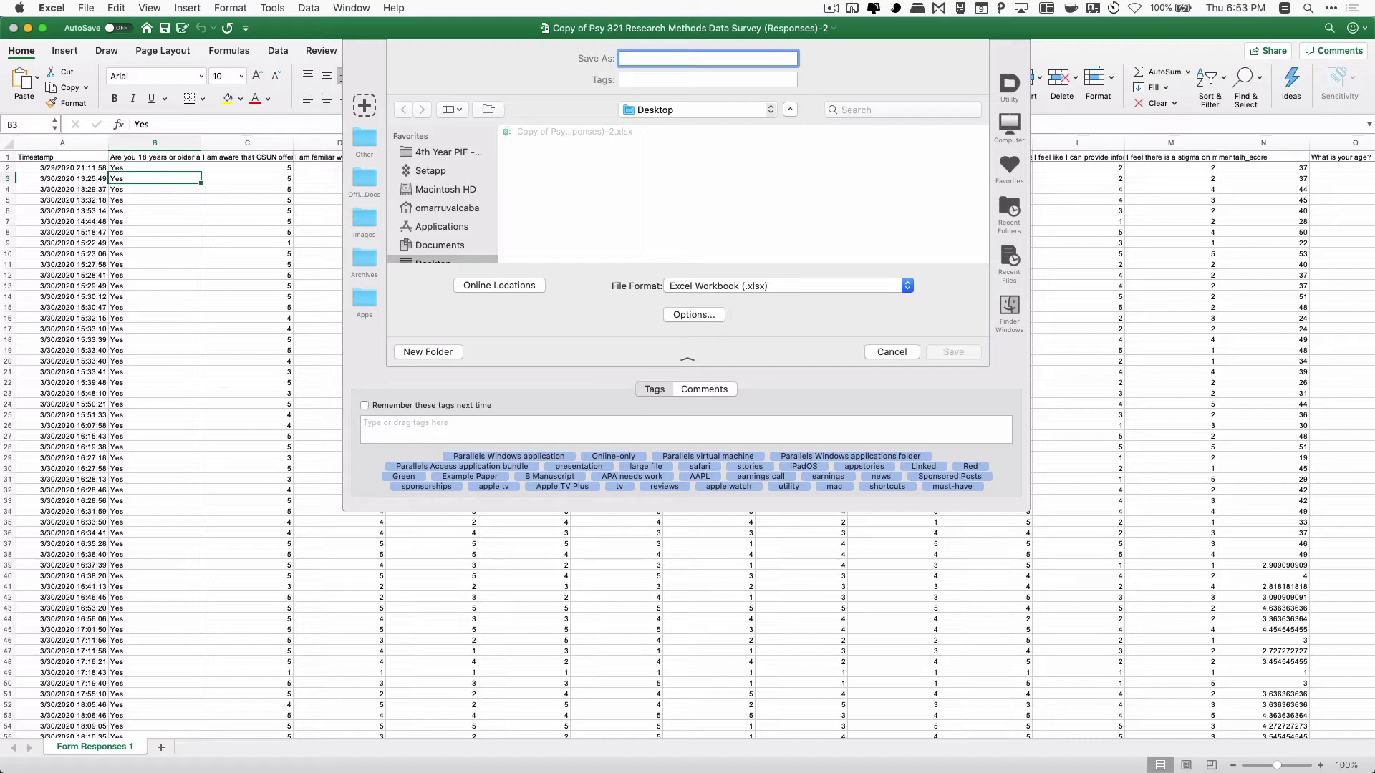
{"action": "type", "text": "DATA"}
{"action": "key", "text": "BackSpace"}
{"action": "key", "text": "BackSpace"}
{"action": "key", "text": "BackSpace"}
{"action": "type", "text": "PSY321"}
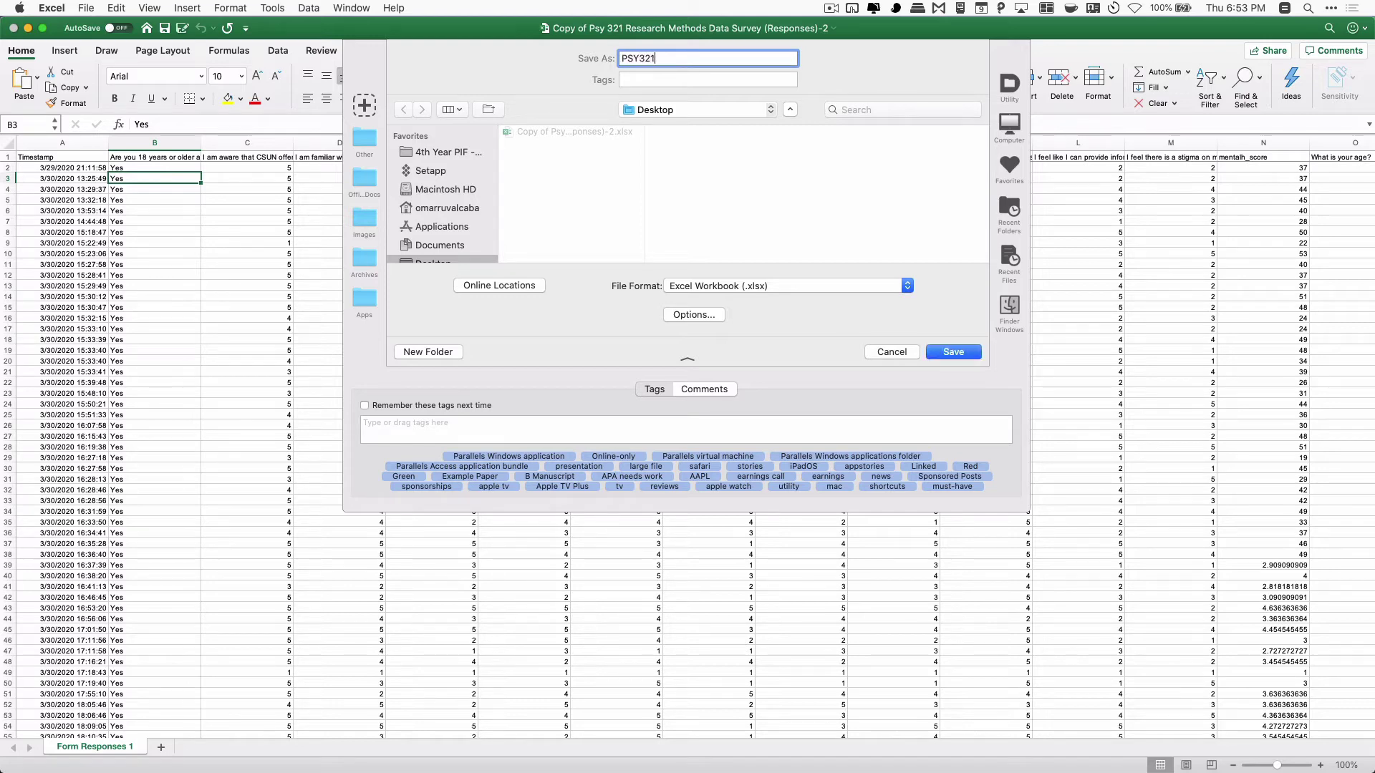
{"action": "type", "text": " DATA"}
{"action": "left_click", "coordinate": [974, 352]}
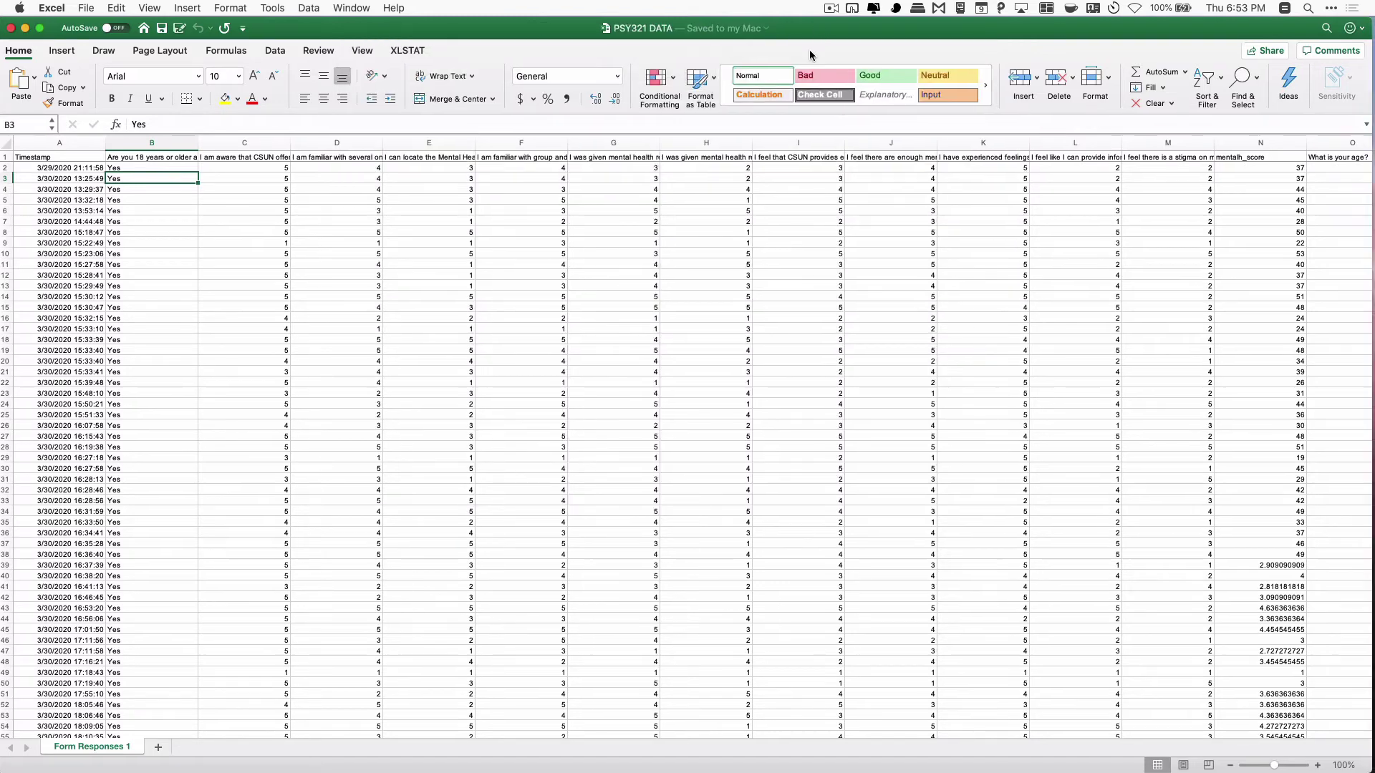
{"action": "mouse_move", "coordinate": [817, 36]}
{"action": "left_mouse_down"}
{"action": "mouse_move", "coordinate": [731, 179]}
{"action": "mouse_move", "coordinate": [781, 80]}
{"action": "mouse_move", "coordinate": [825, 36]}
{"action": "left_mouse_up"}
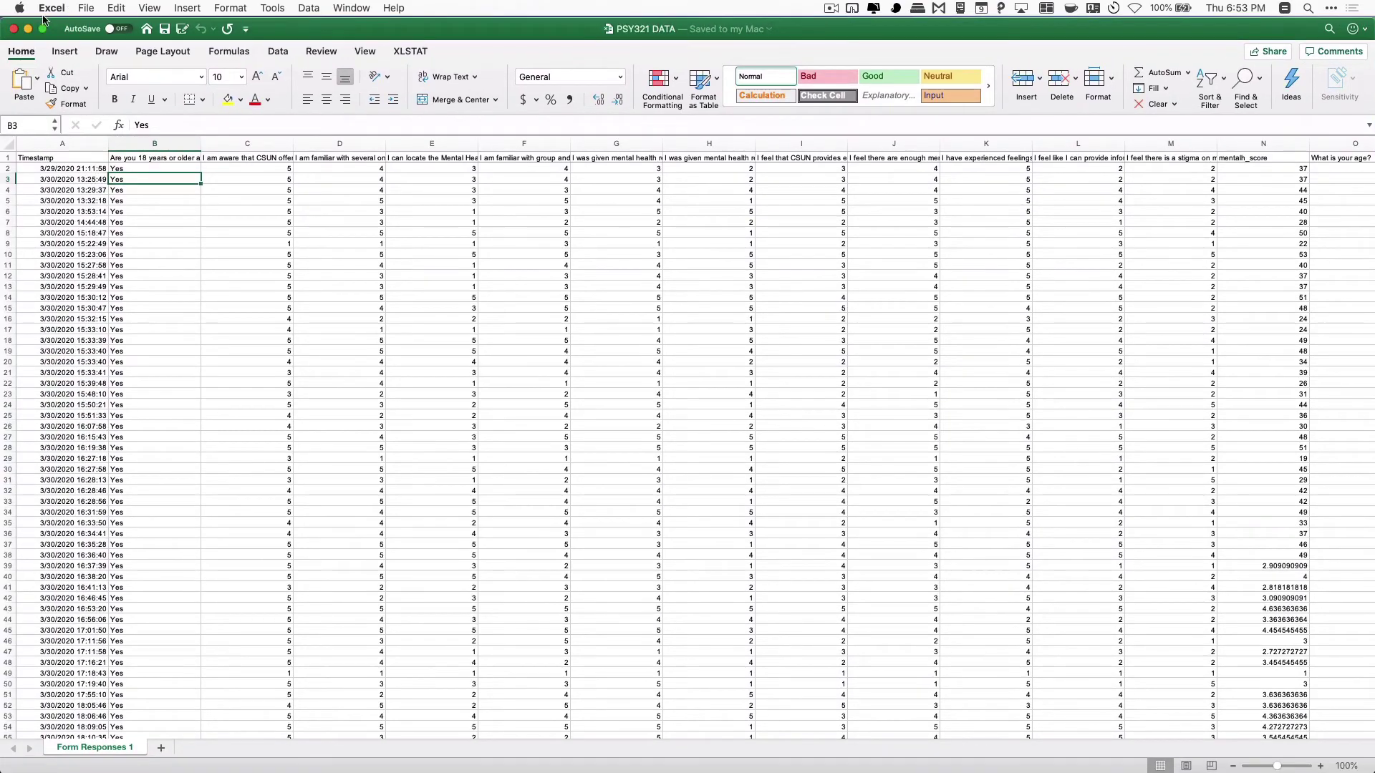
{"action": "left_click", "coordinate": [11, 30]}
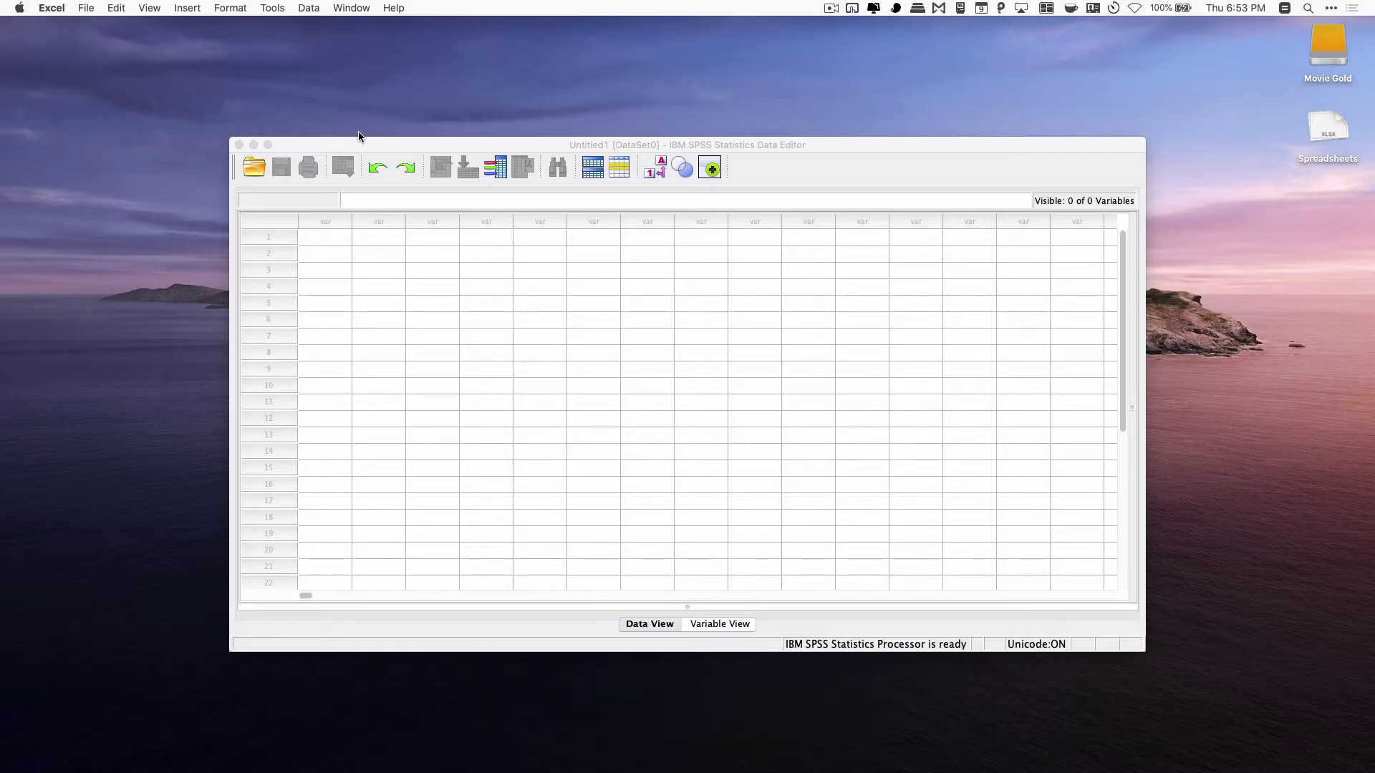
Switch to SPSS Statistics and start importing Excel data from the Desktop.
{"action": "left_click", "coordinate": [355, 142]}
{"action": "left_click", "coordinate": [223, 8]}
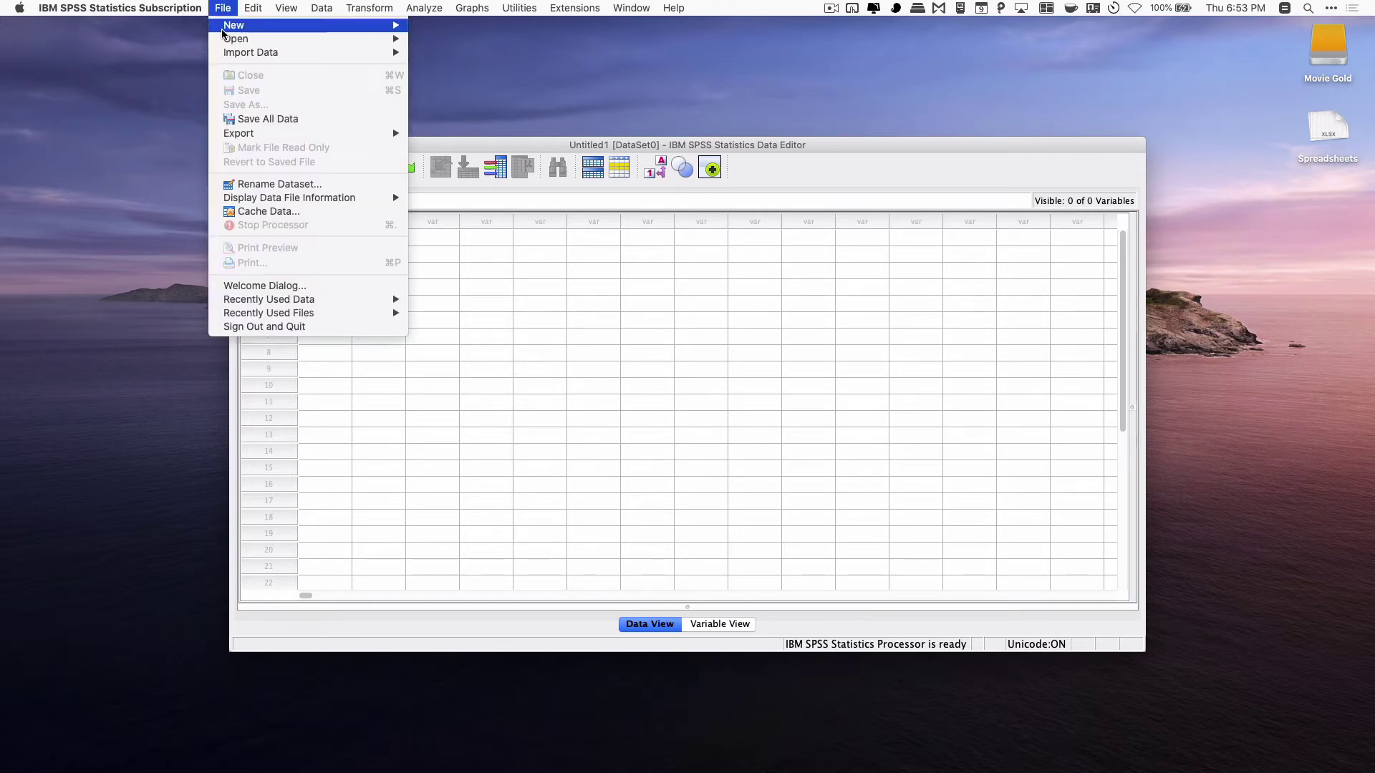
{"action": "mouse_move", "coordinate": [244, 55]}
{"action": "left_click", "coordinate": [467, 75]}
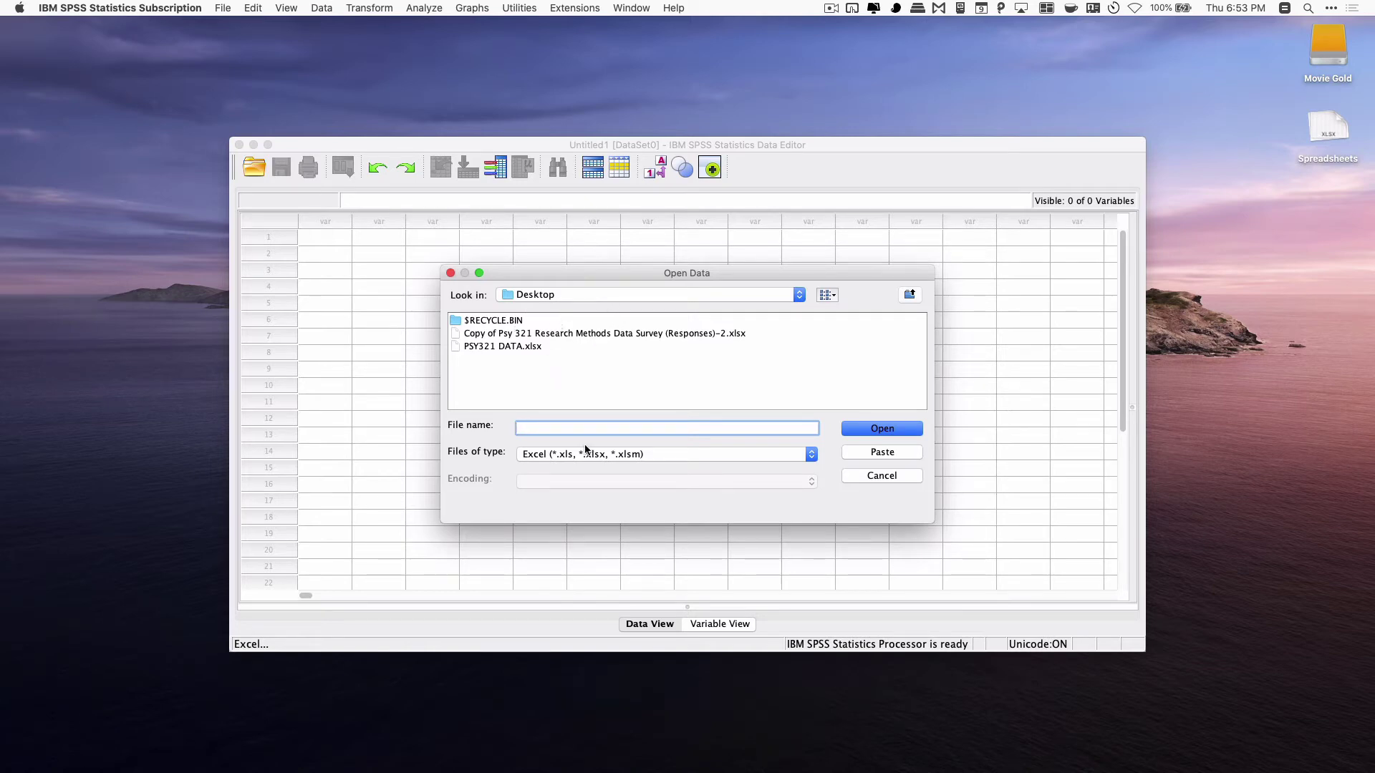
Switch the import file type to CSV (*.csv) and back to Excel.
{"action": "left_click", "coordinate": [531, 456]}
{"action": "left_click", "coordinate": [542, 481]}
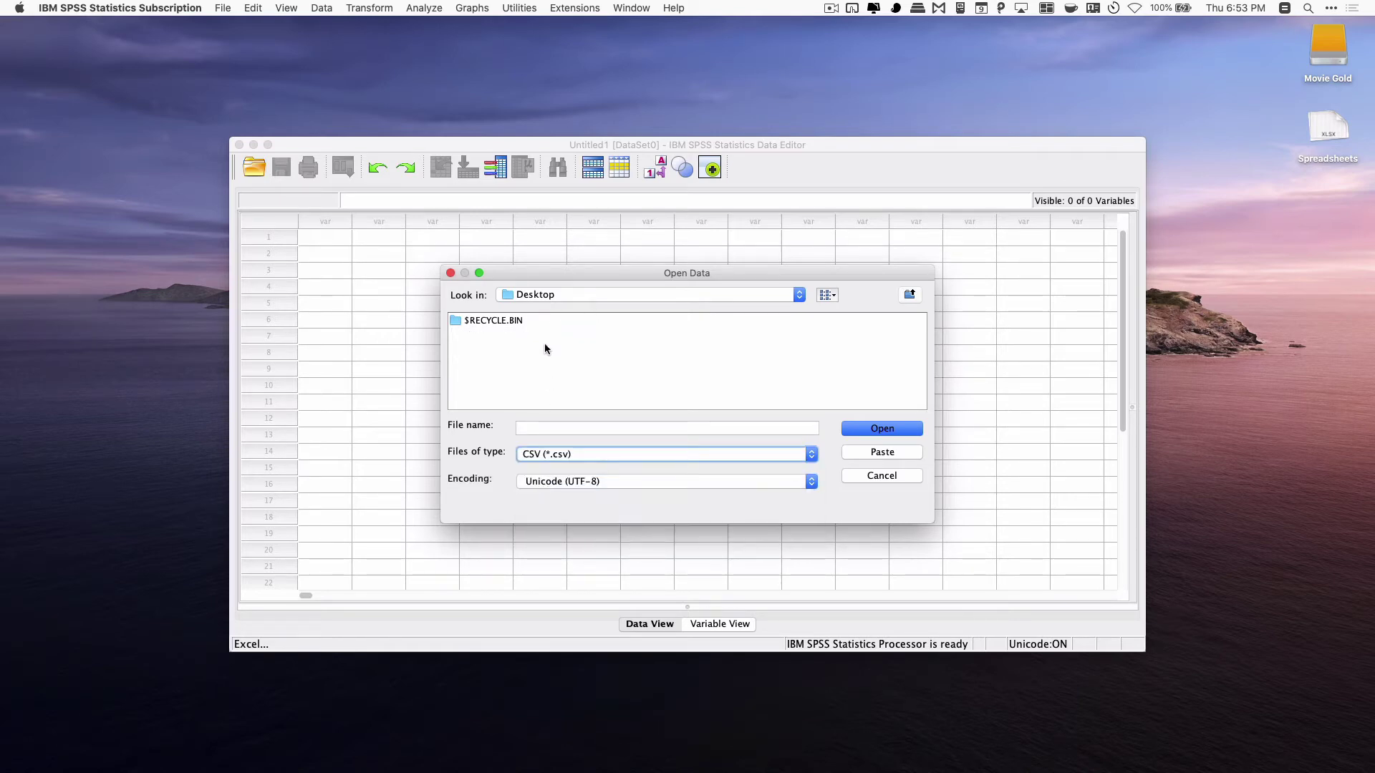
{"action": "left_click", "coordinate": [560, 455]}
{"action": "left_click", "coordinate": [553, 472]}
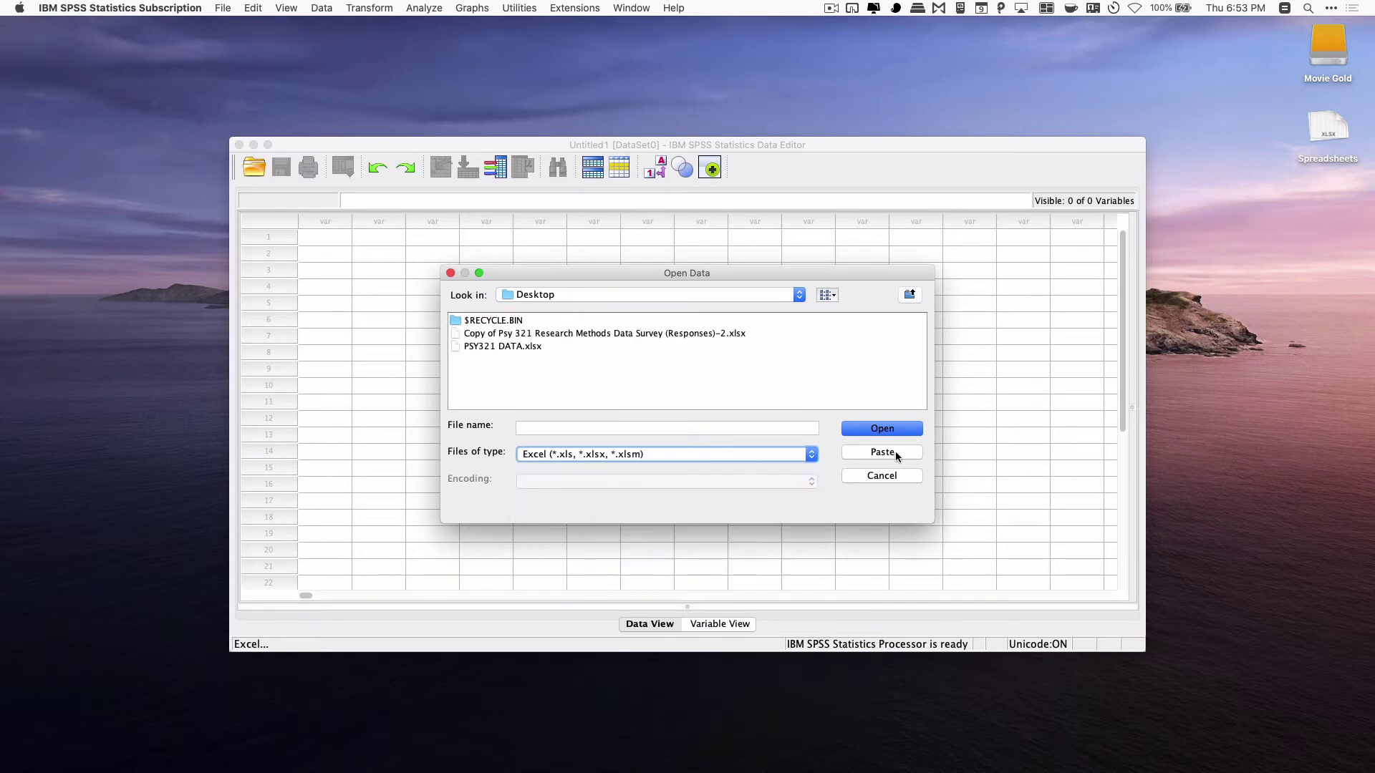
Import the Form Responses 1 worksheet of PSY321 DATA.xlsx, reading variable names from the first row of data.
{"action": "left_click", "coordinate": [505, 346]}
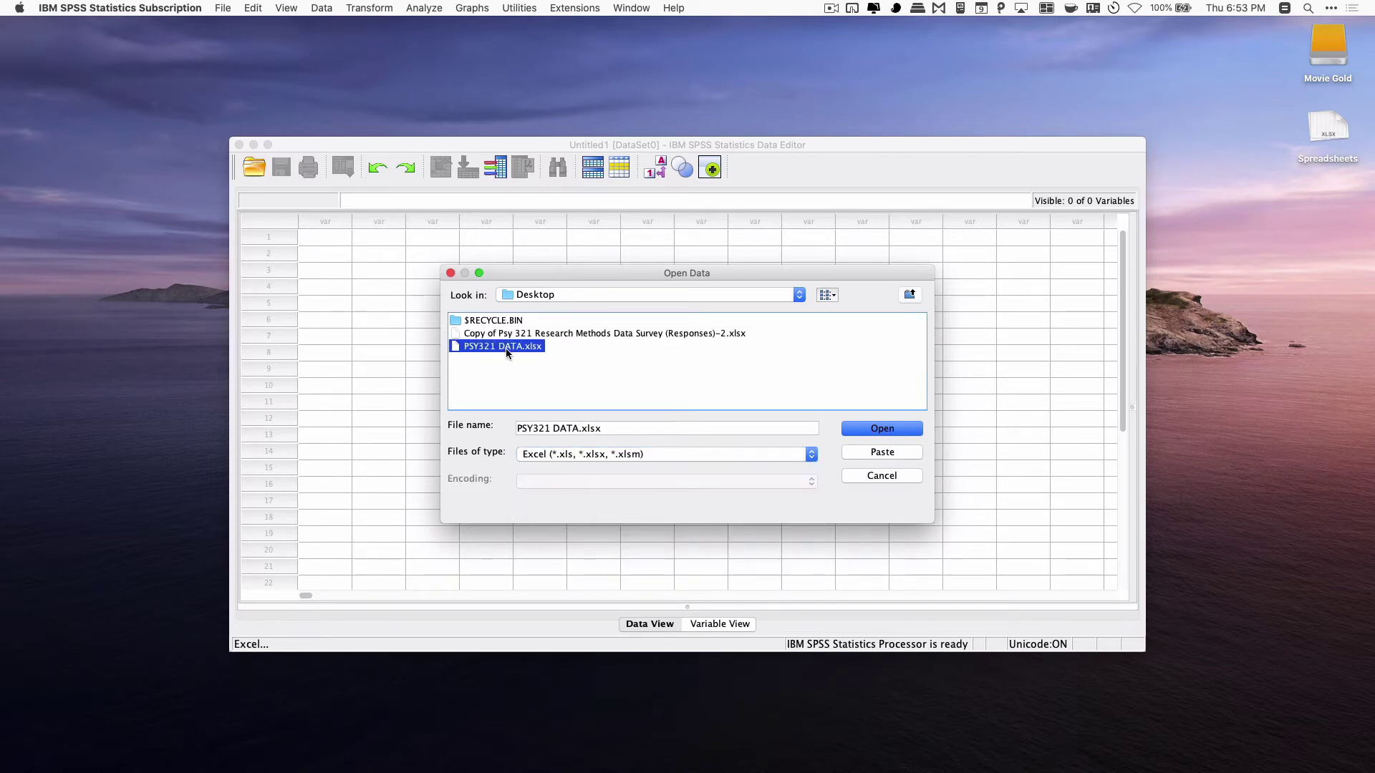
{"action": "left_click", "coordinate": [906, 433]}
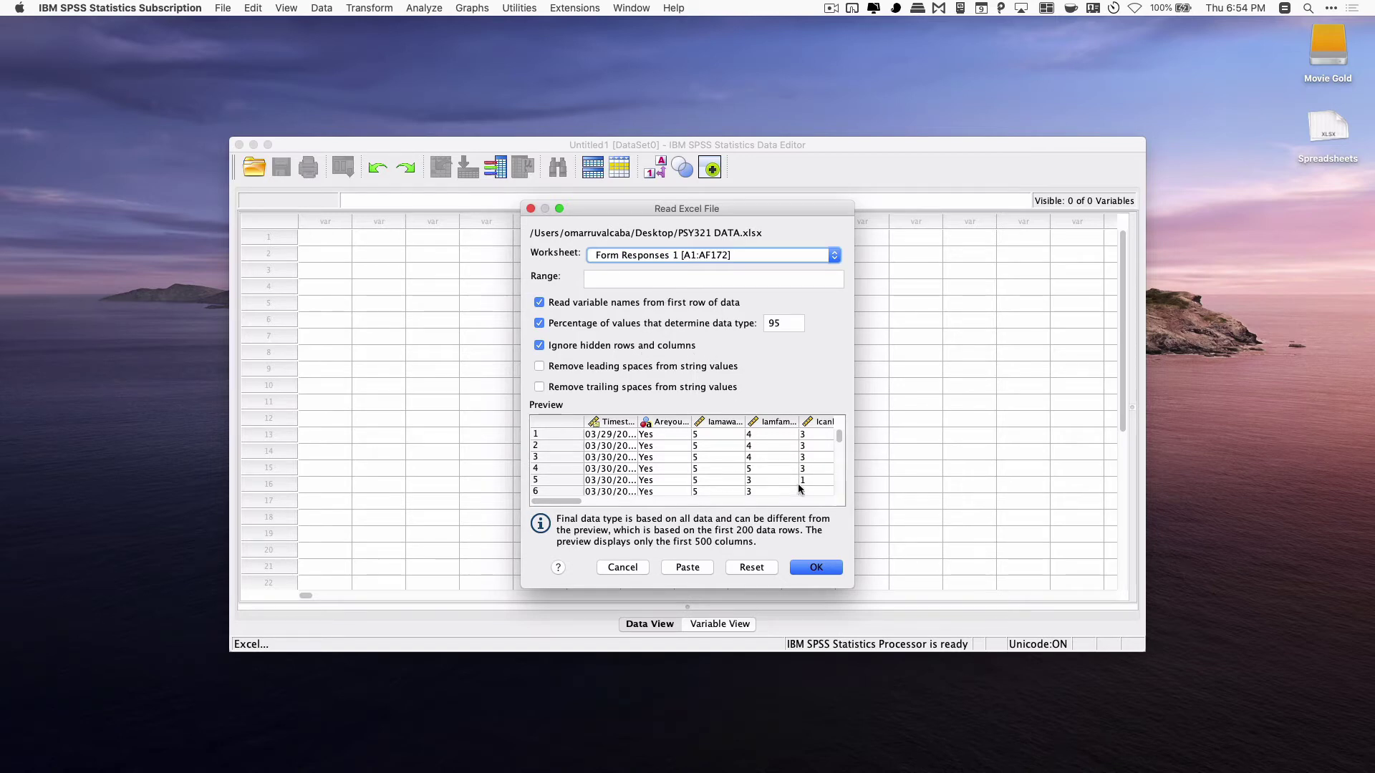
{"action": "left_click", "coordinate": [817, 567]}
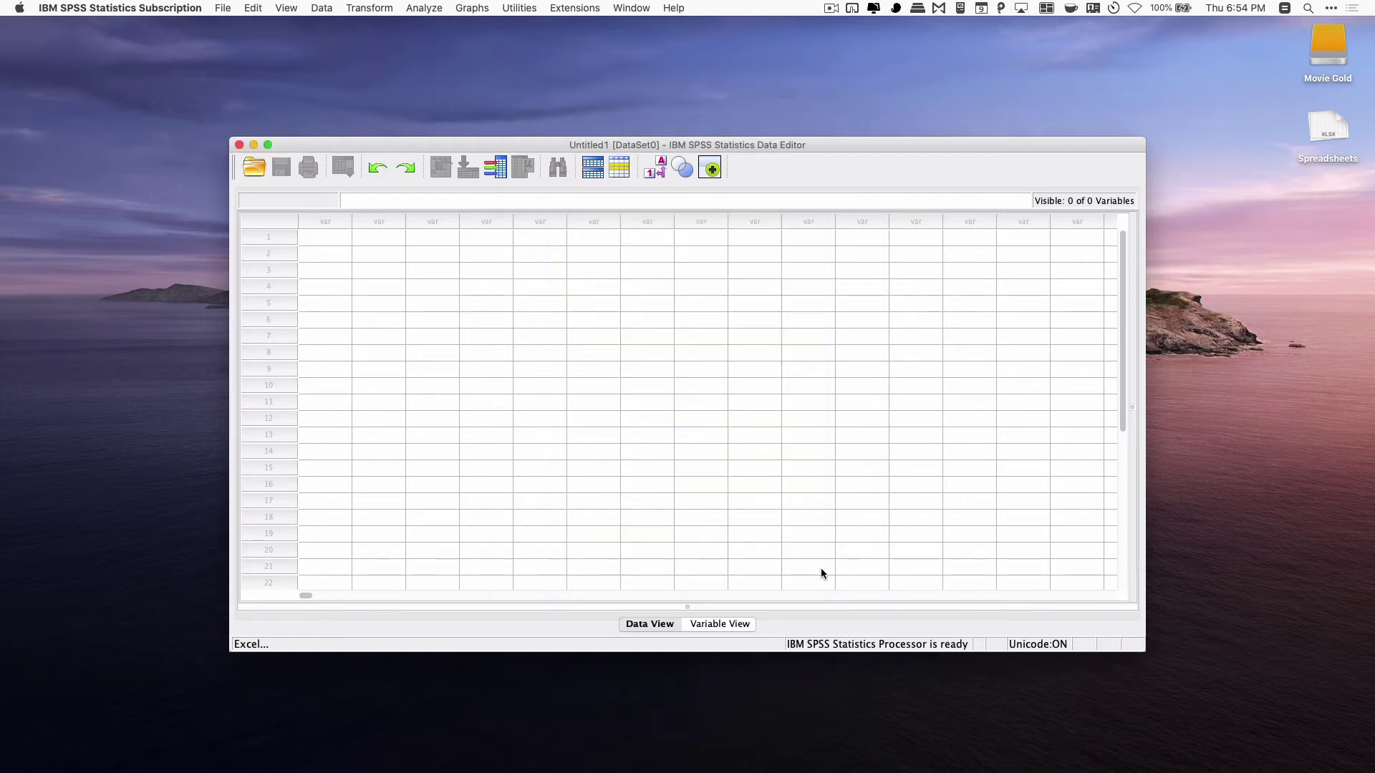
{"action": "key", "text": "super+m"}
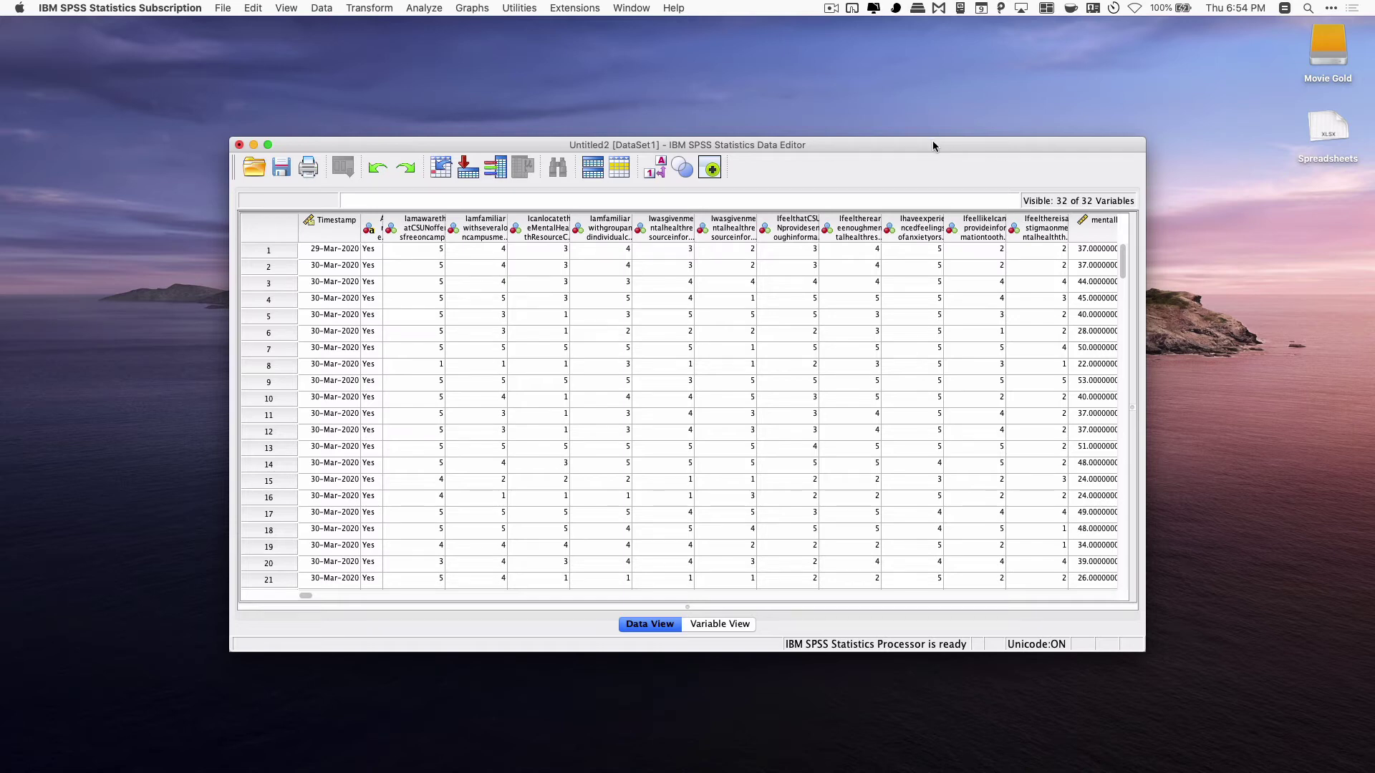
Move the imported dataset and output viewer windows apart and review the data and the import log.
{"action": "left_click_drag", "start_coordinate": [933, 141], "coordinate": [758, 203]}
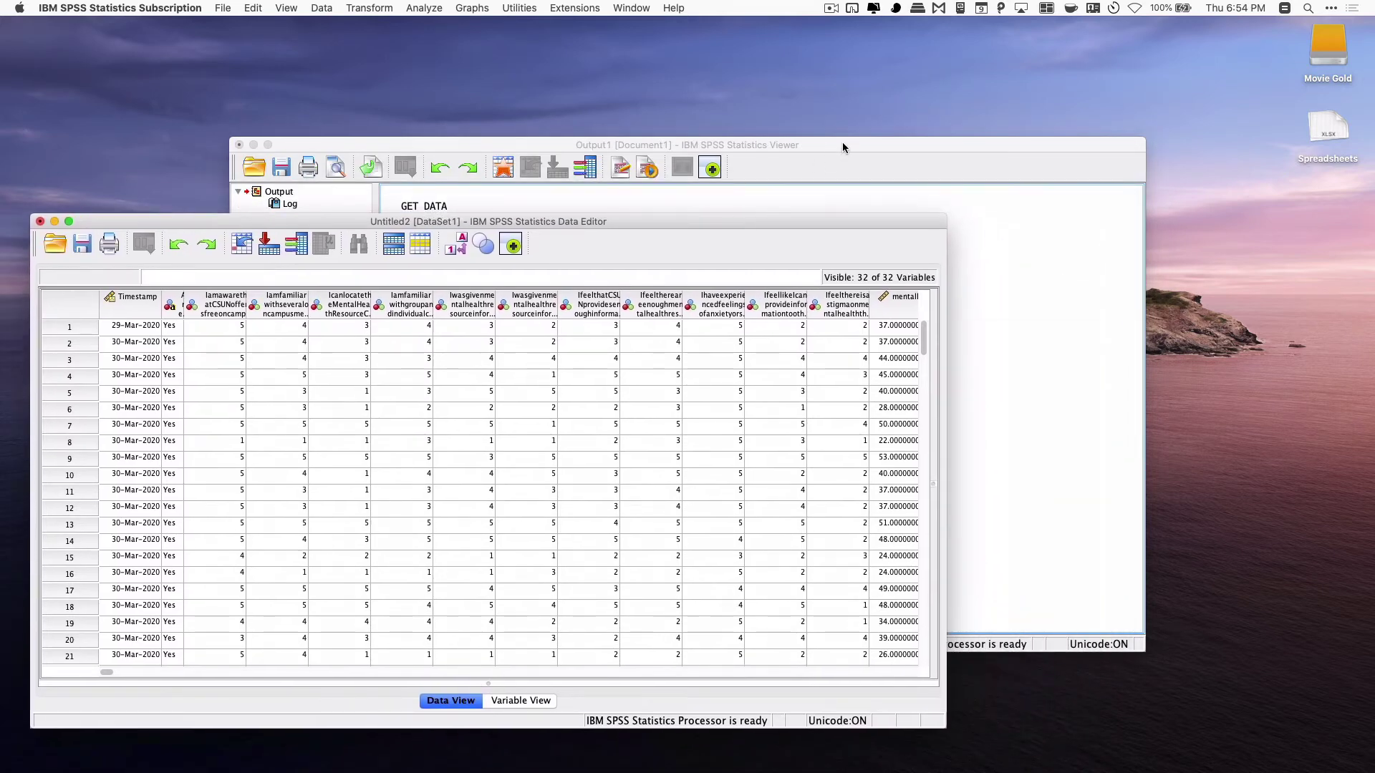
{"action": "left_click_drag", "start_coordinate": [842, 142], "coordinate": [1136, 93]}
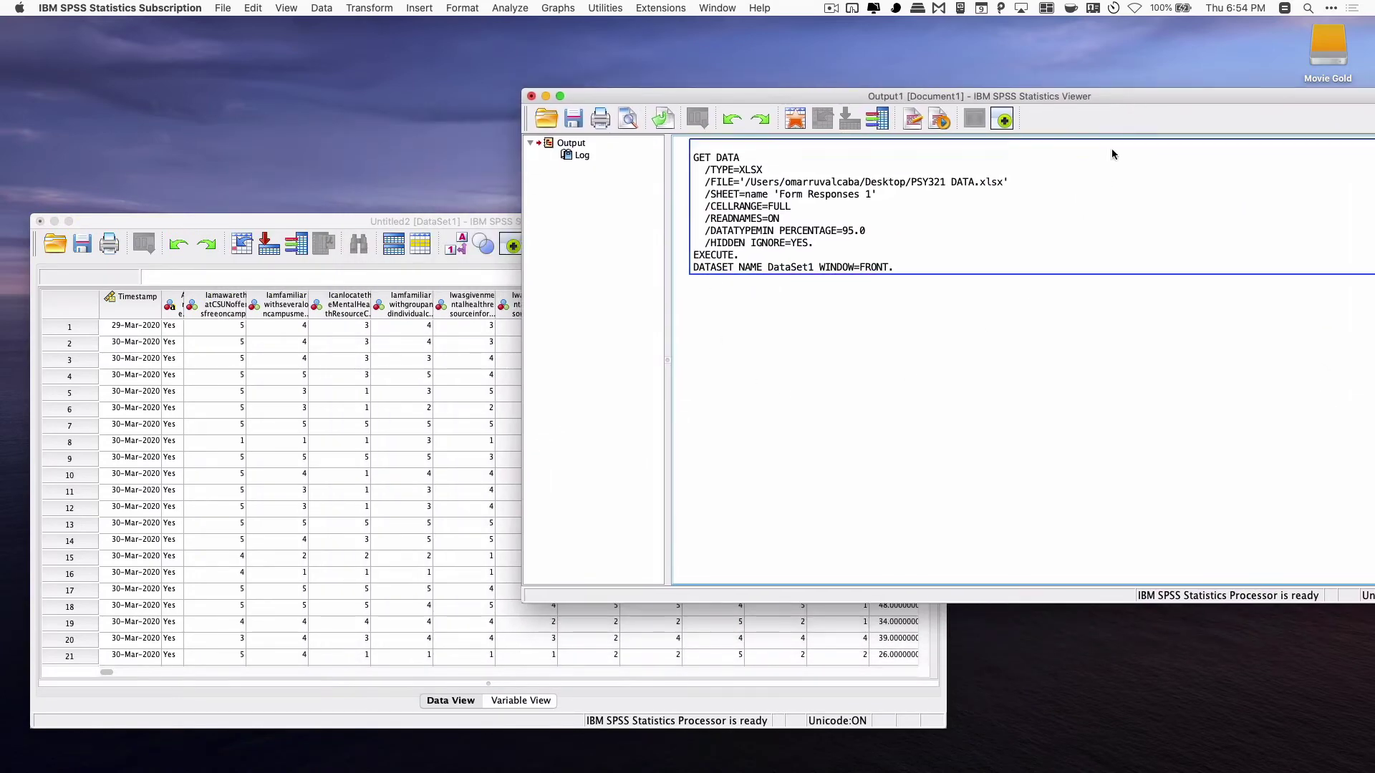
{"action": "left_click", "coordinate": [331, 215]}
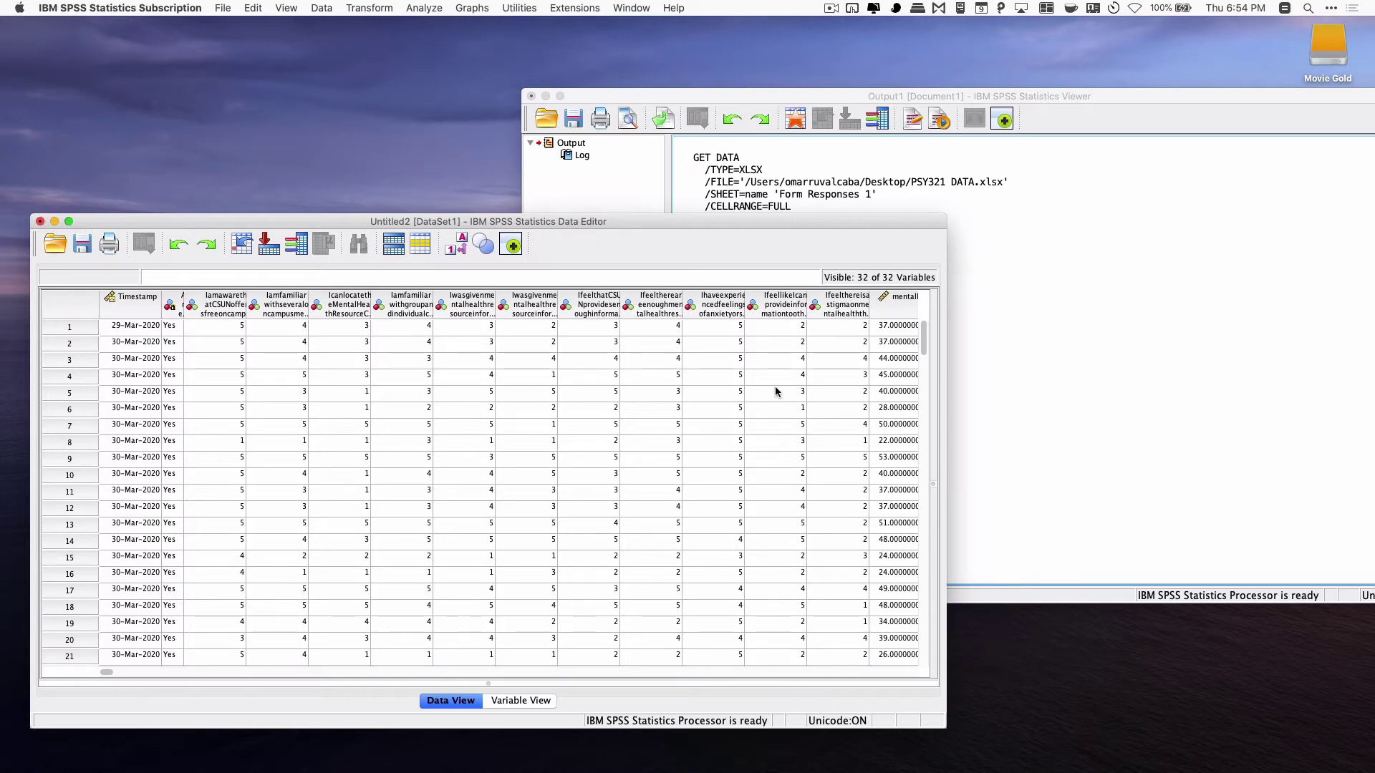
{"action": "left_click", "coordinate": [603, 378]}
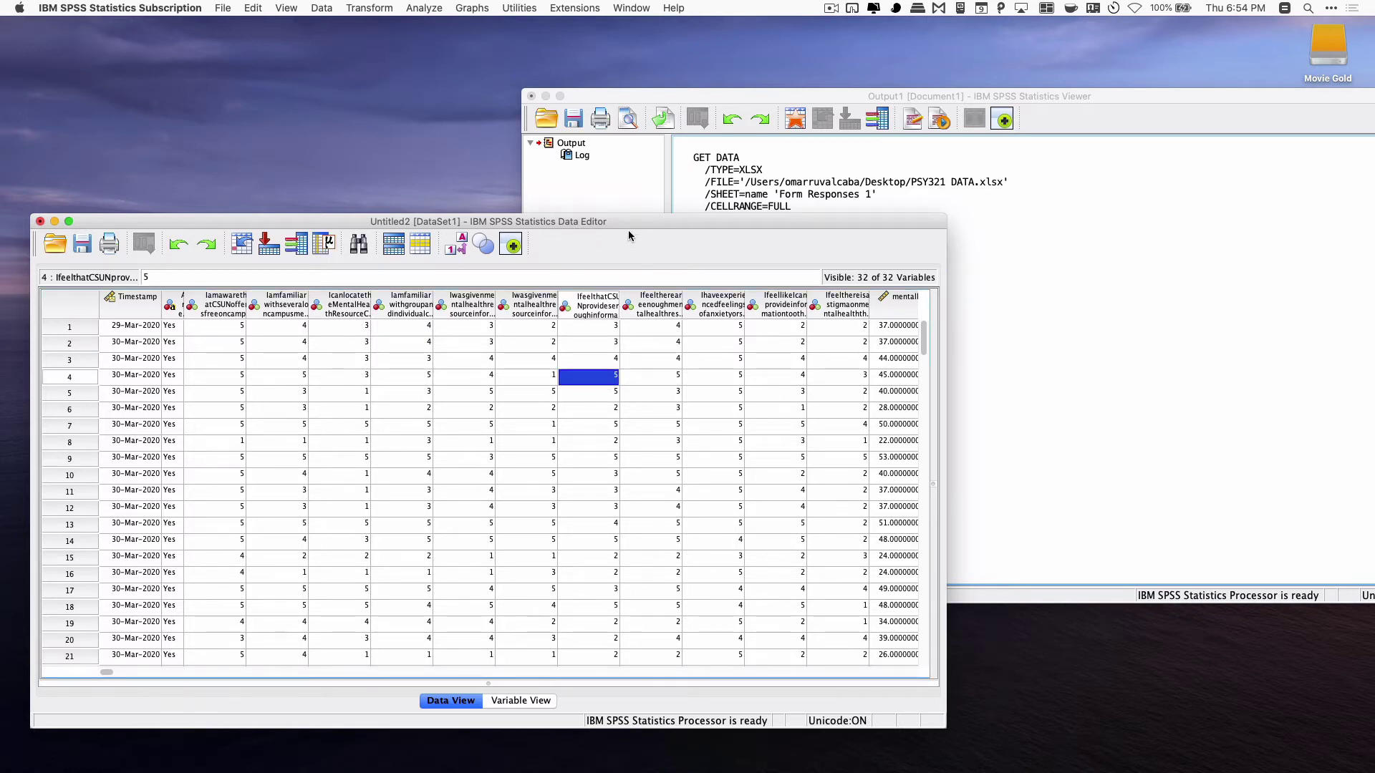
{"action": "left_click", "coordinate": [1071, 231]}
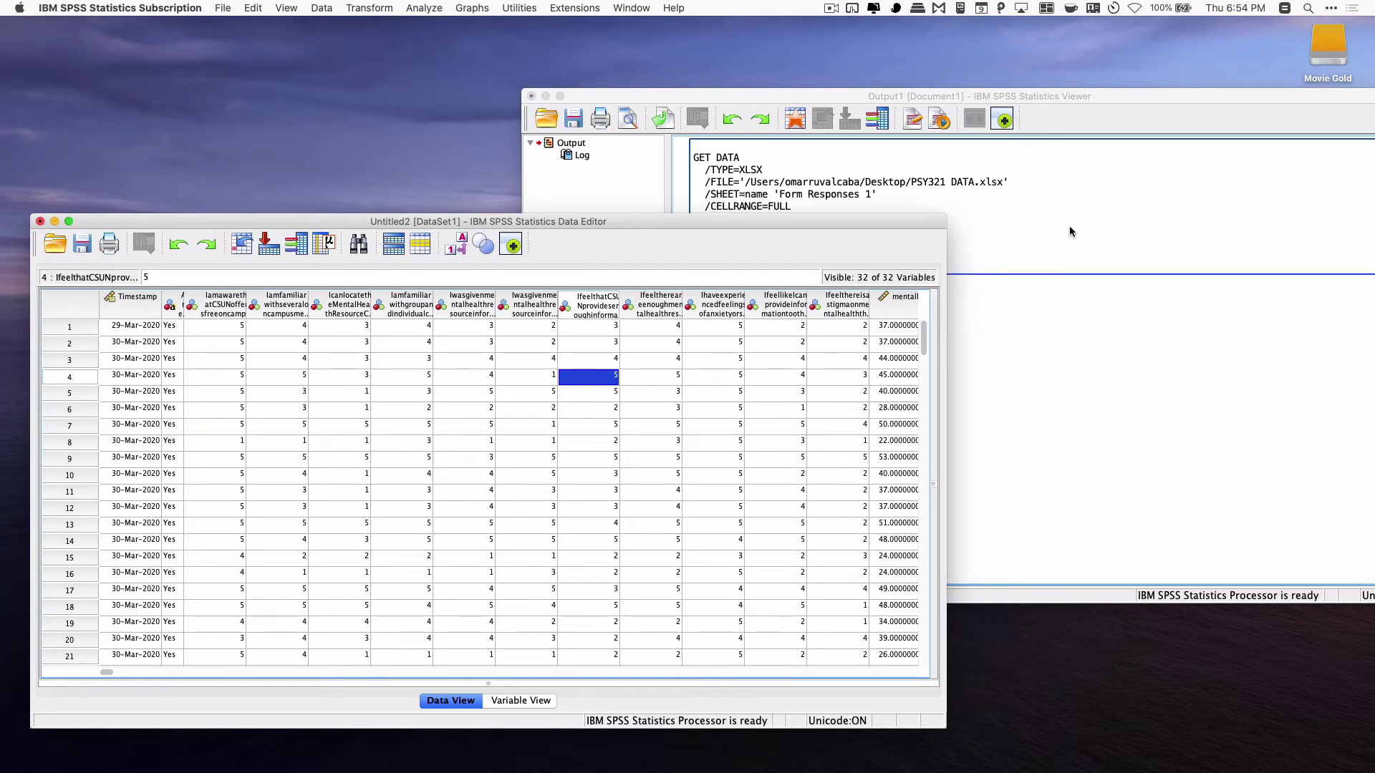
{"action": "left_click", "coordinate": [1129, 93]}
{"action": "left_click_drag", "start_coordinate": [1129, 93], "coordinate": [1046, 106]}
{"action": "left_click", "coordinate": [852, 232]}
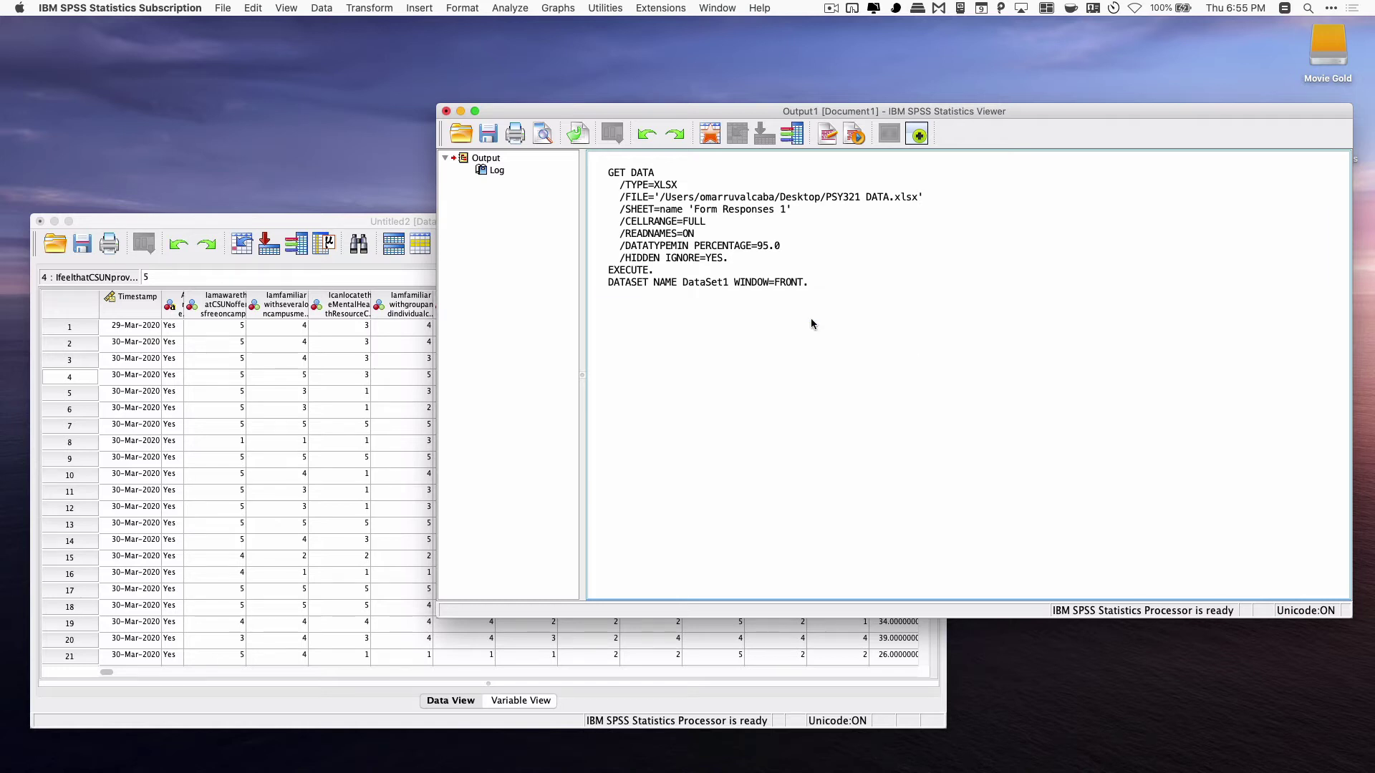
Close the output viewer without saving its contents and enlarge the imported dataset's window to fill the screen.
{"action": "left_click", "coordinate": [446, 112]}
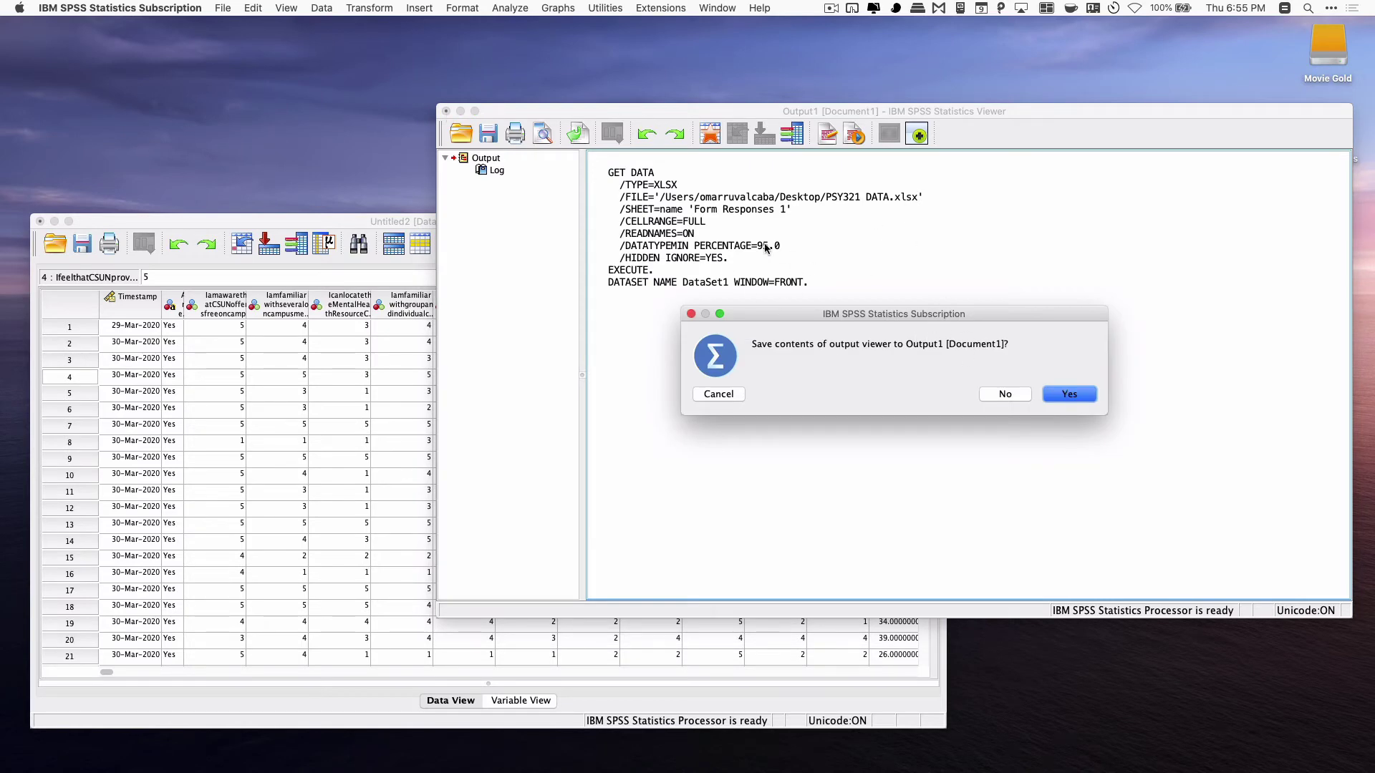
{"action": "left_click", "coordinate": [1029, 394]}
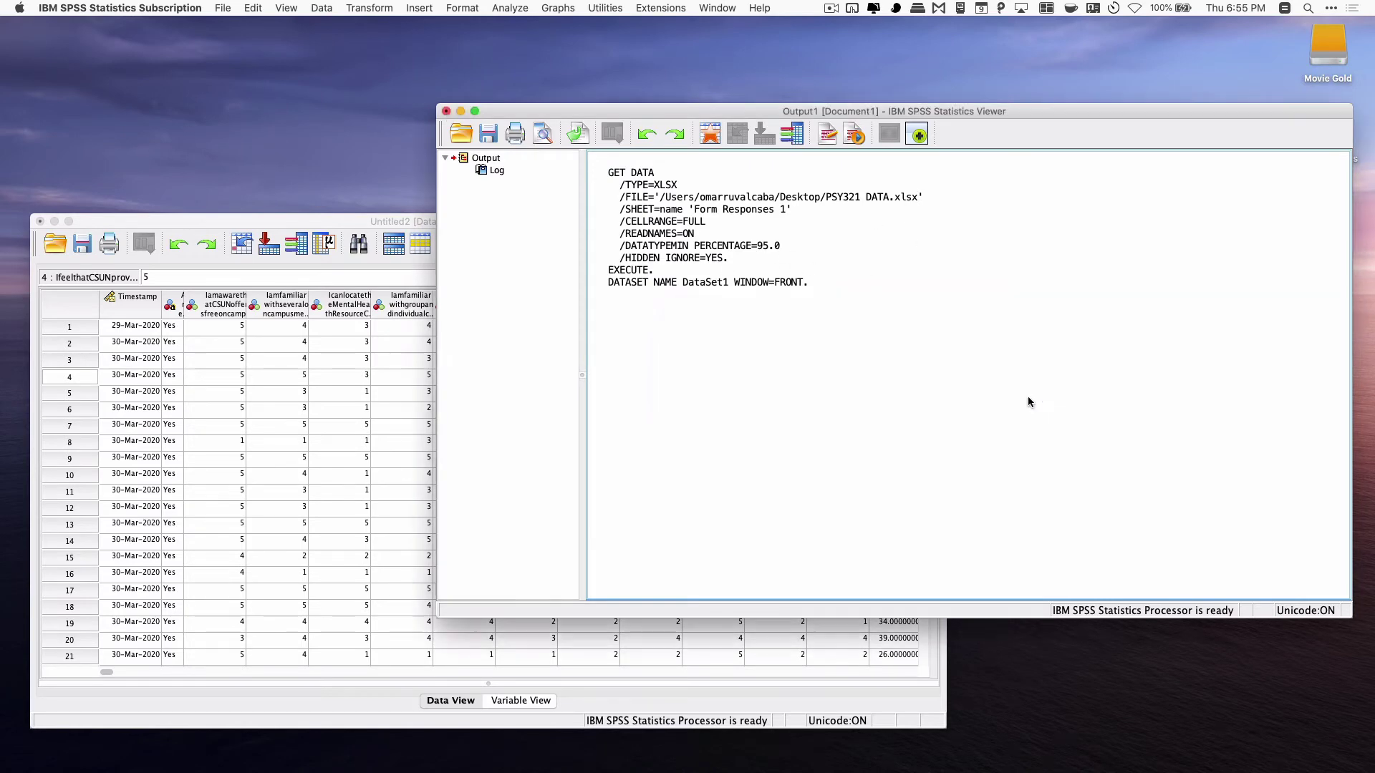
{"action": "left_click_drag", "start_coordinate": [664, 218], "coordinate": [792, 69]}
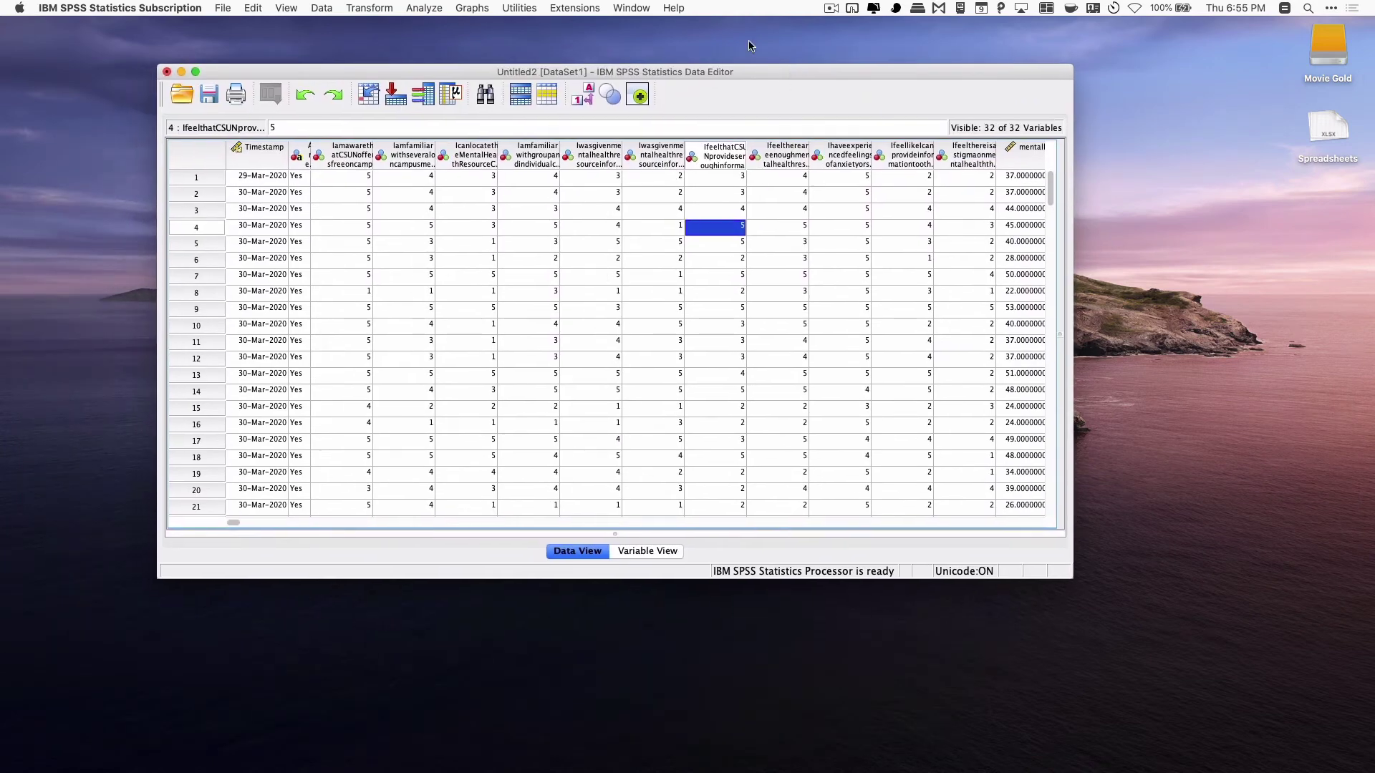
{"action": "double_click", "coordinate": [779, 69]}
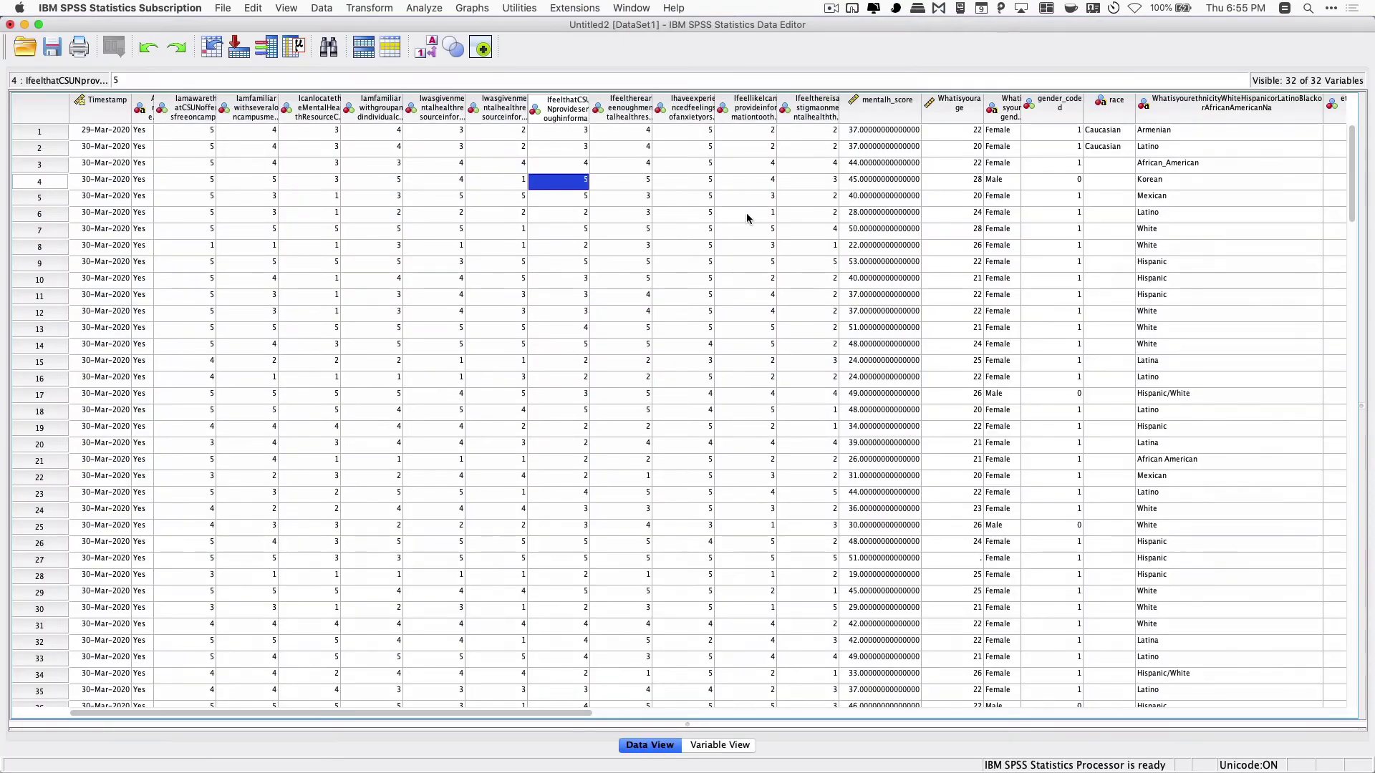
Examine the demographic and coded columns of the dataset, including the ethnicity code list in V21.
{"action": "scroll", "coordinate": [886, 235], "scroll_direction": "right", "scroll_amount": 5}
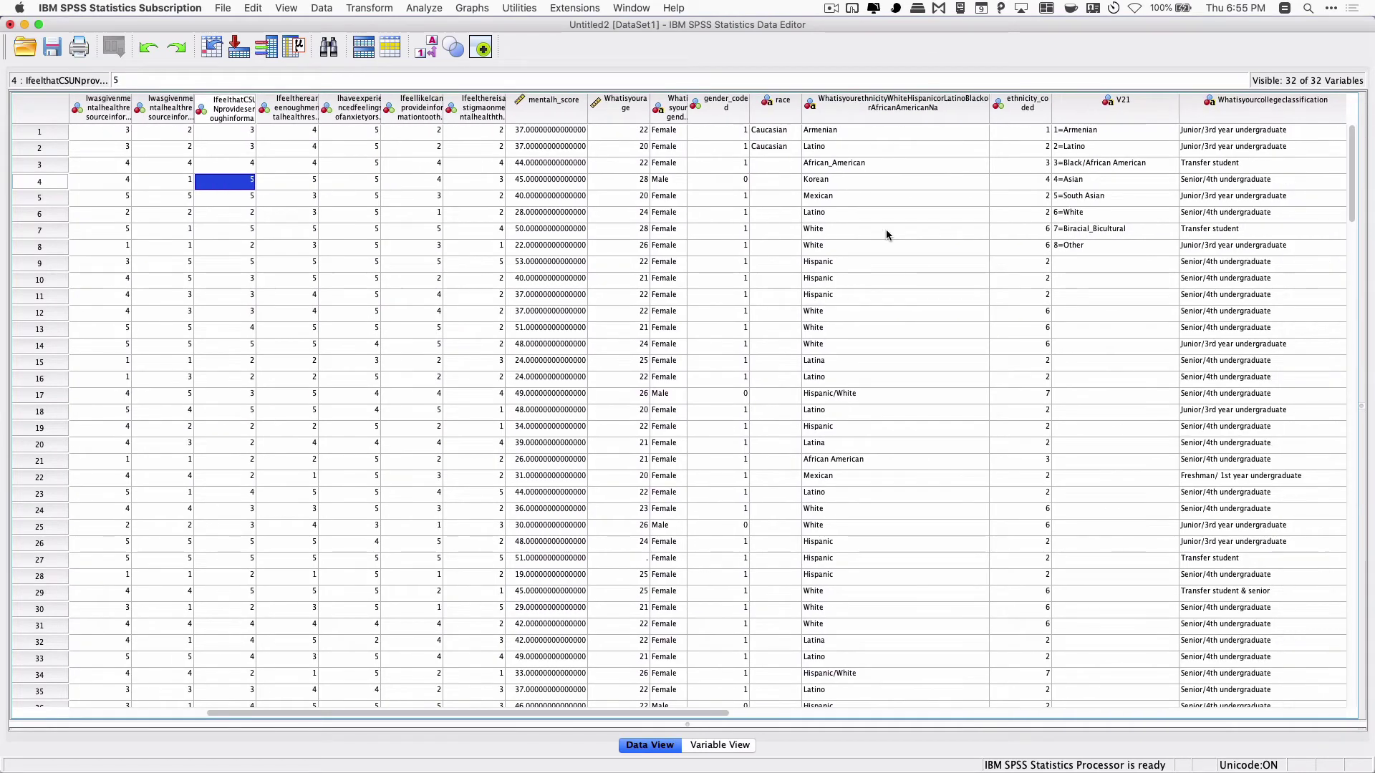
{"action": "scroll", "coordinate": [887, 235], "scroll_direction": "right", "scroll_amount": 2}
{"action": "left_click", "coordinate": [976, 111]}
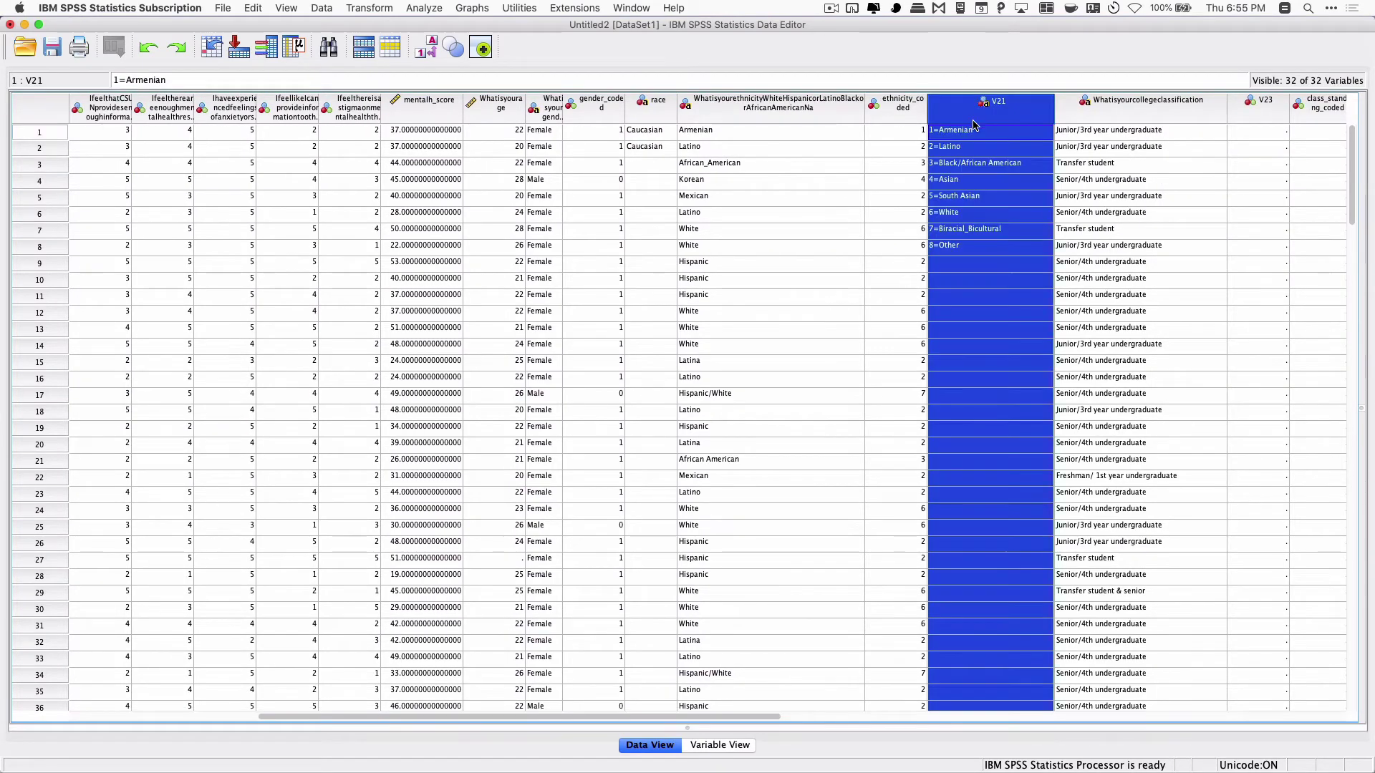
{"action": "left_click", "coordinate": [976, 180]}
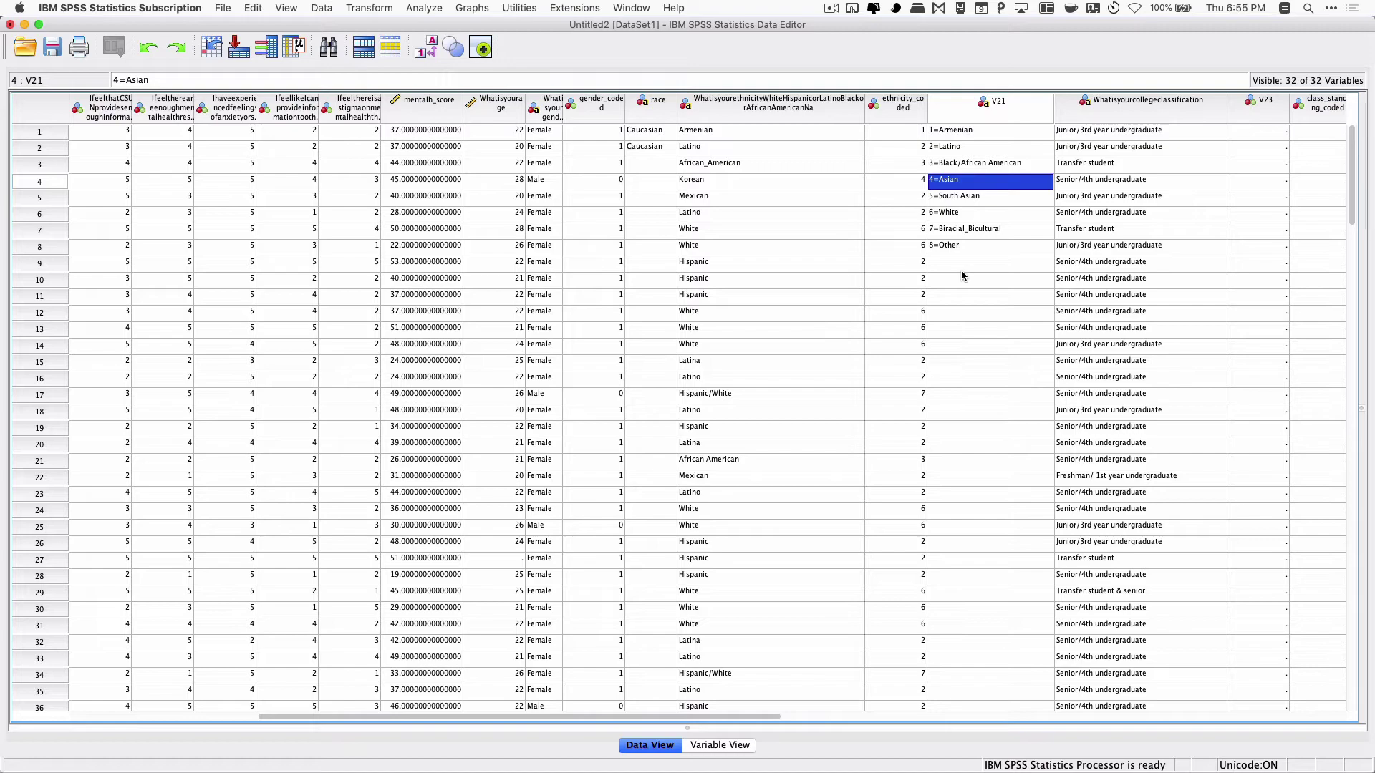
{"action": "scroll", "coordinate": [848, 256], "scroll_direction": "right", "scroll_amount": 10}
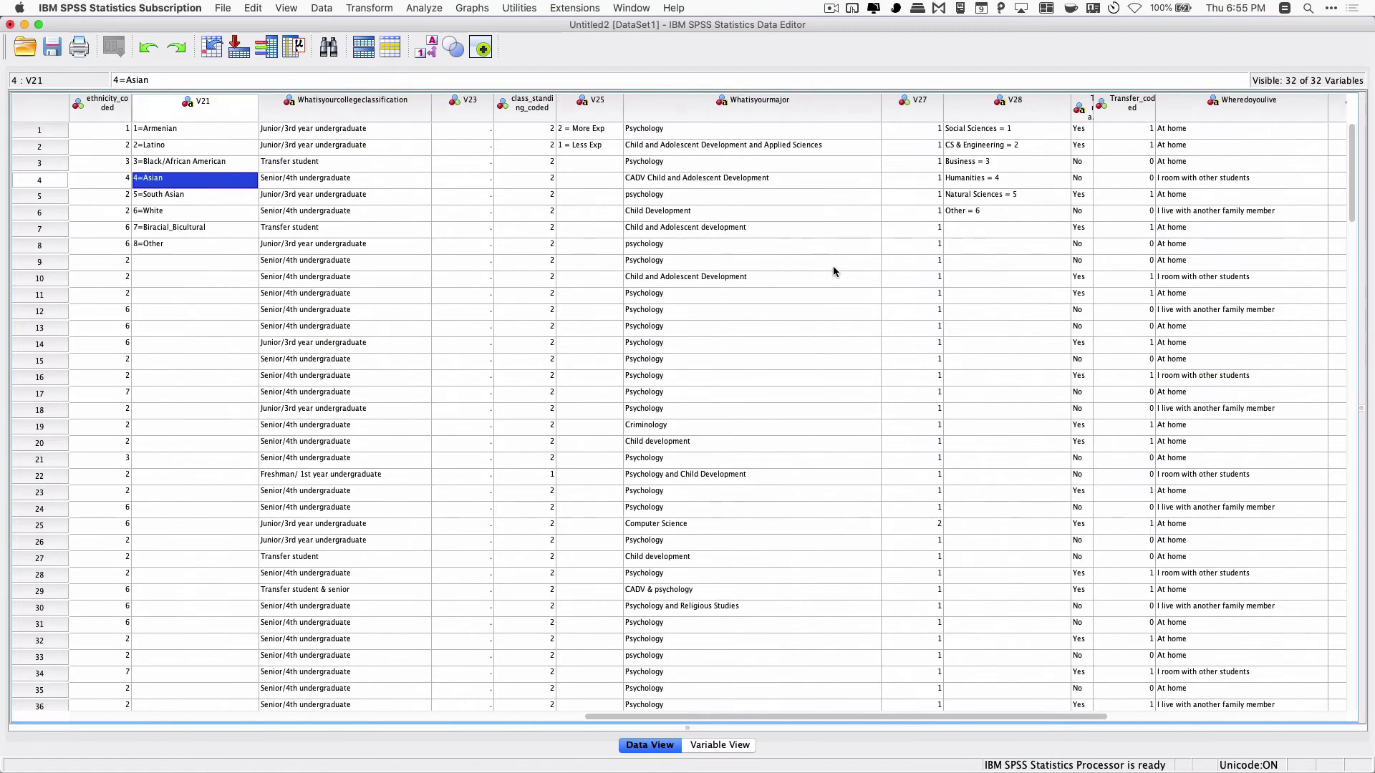
Return to the first columns and review Timestamp, the age consent question and the mental health items through the stigma item.
{"action": "scroll", "coordinate": [832, 265], "scroll_direction": "left", "scroll_amount": 15}
{"action": "scroll", "coordinate": [773, 286], "scroll_direction": "down", "scroll_amount": 1}
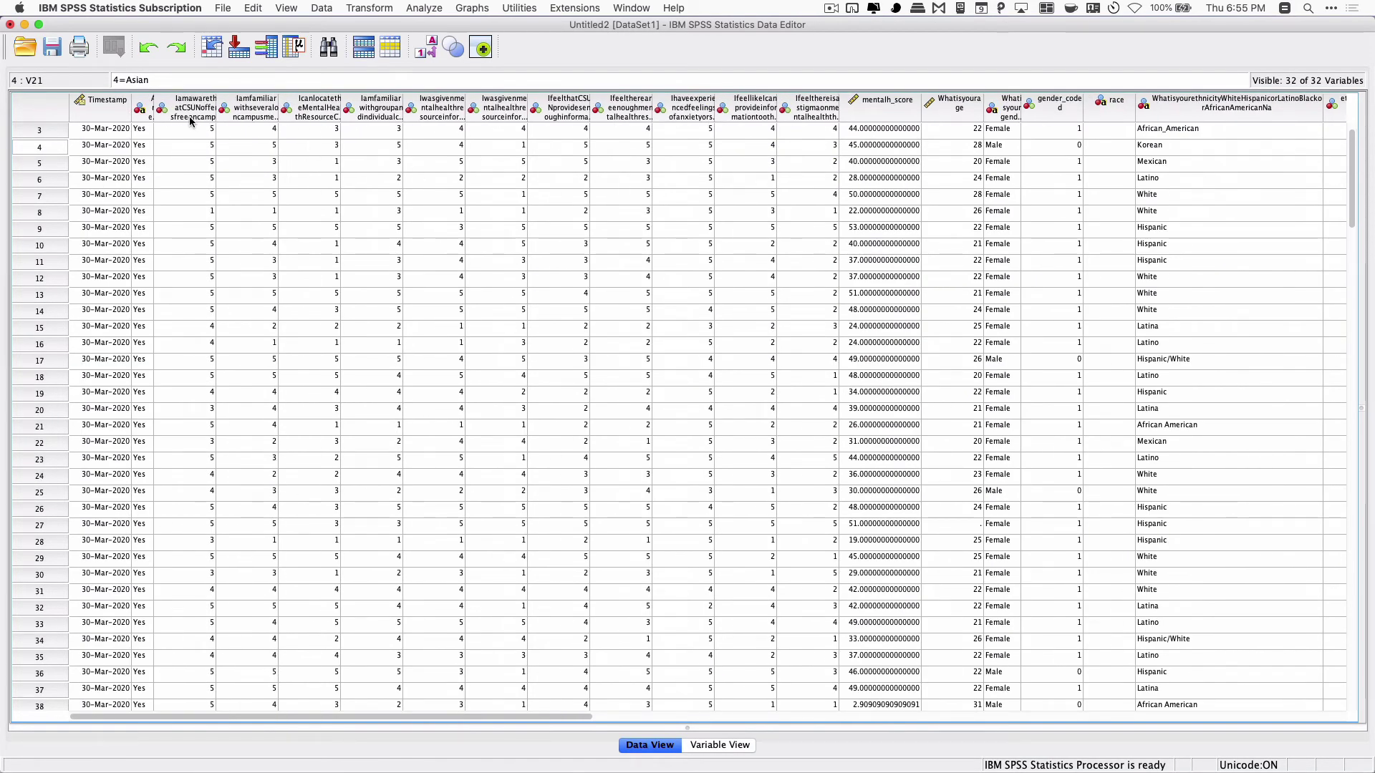
{"action": "scroll", "coordinate": [118, 109], "scroll_direction": "up", "scroll_amount": 1}
{"action": "left_click", "coordinate": [118, 108]}
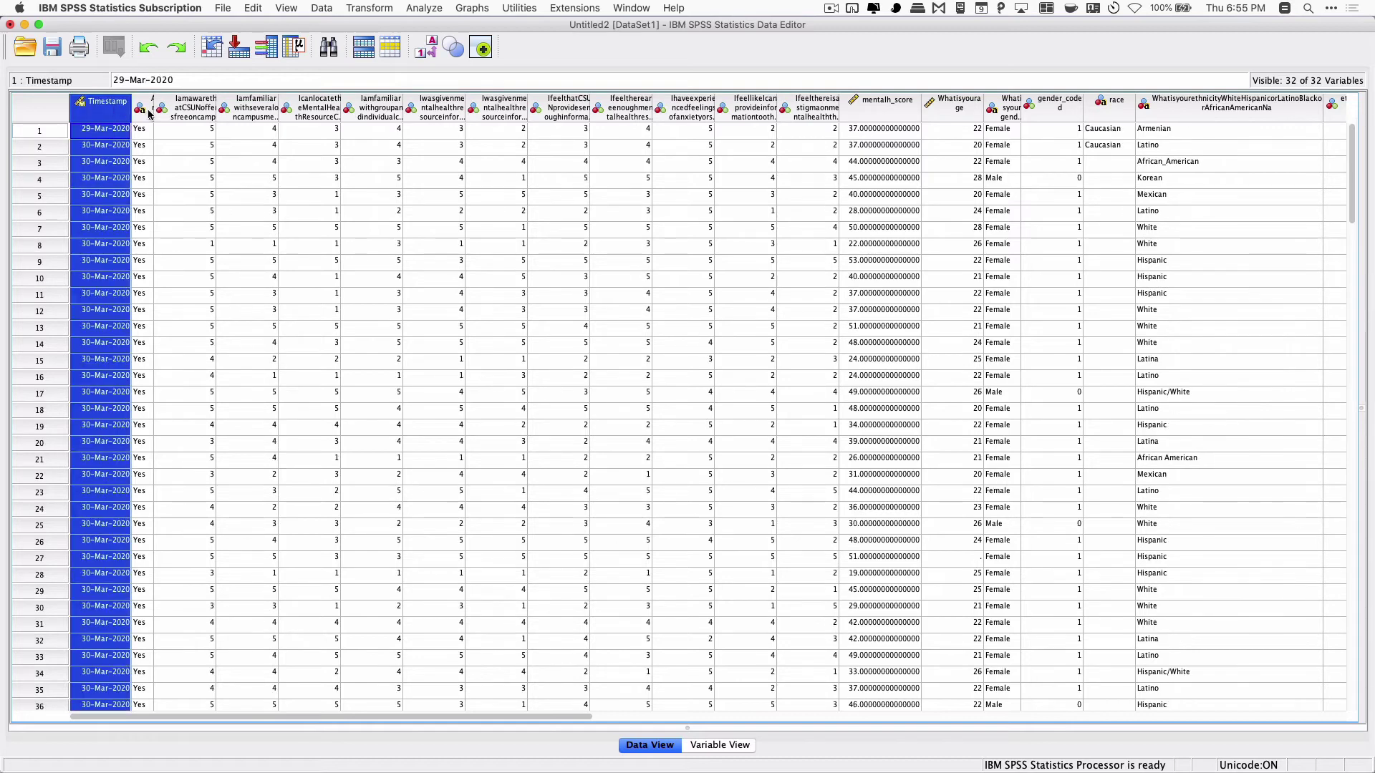
{"action": "left_click", "coordinate": [141, 113]}
{"action": "left_click", "coordinate": [179, 115]}
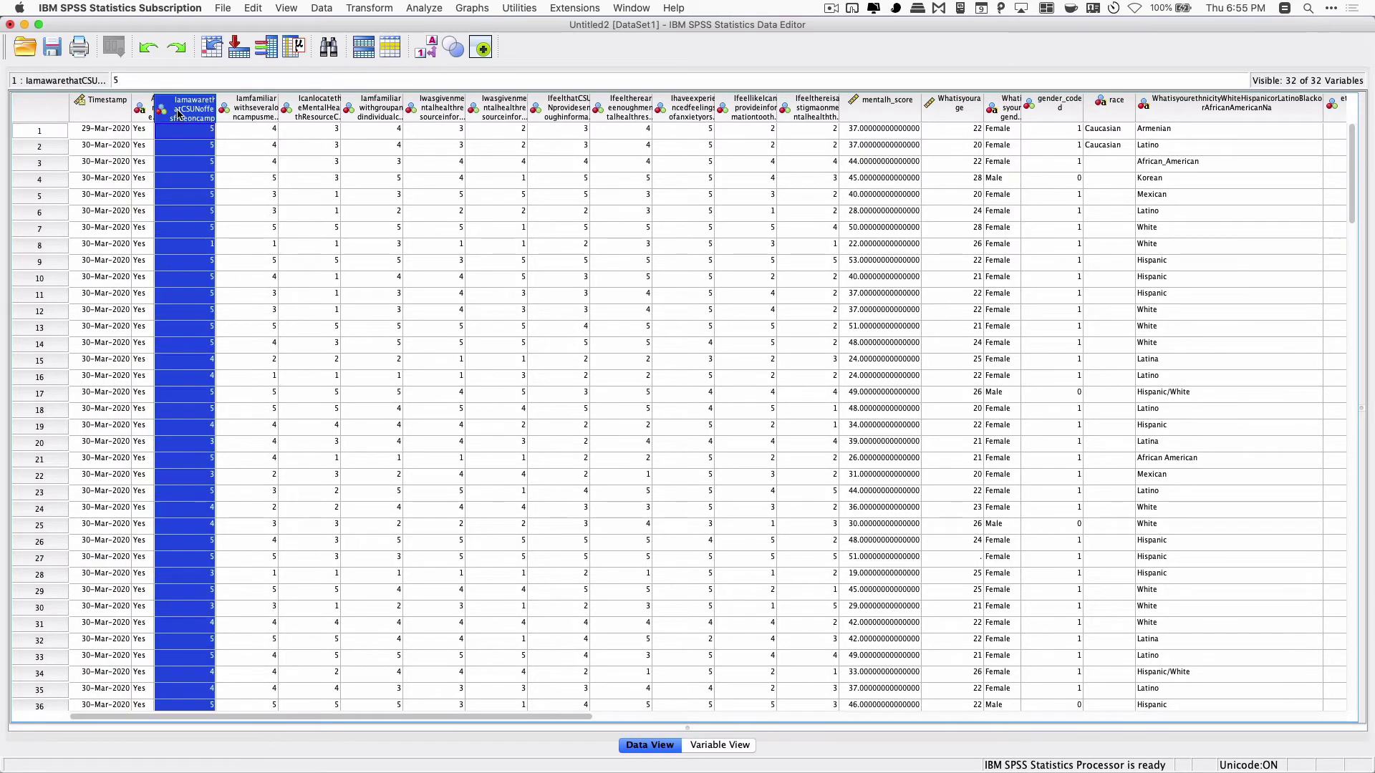
{"action": "left_click", "coordinate": [807, 112]}
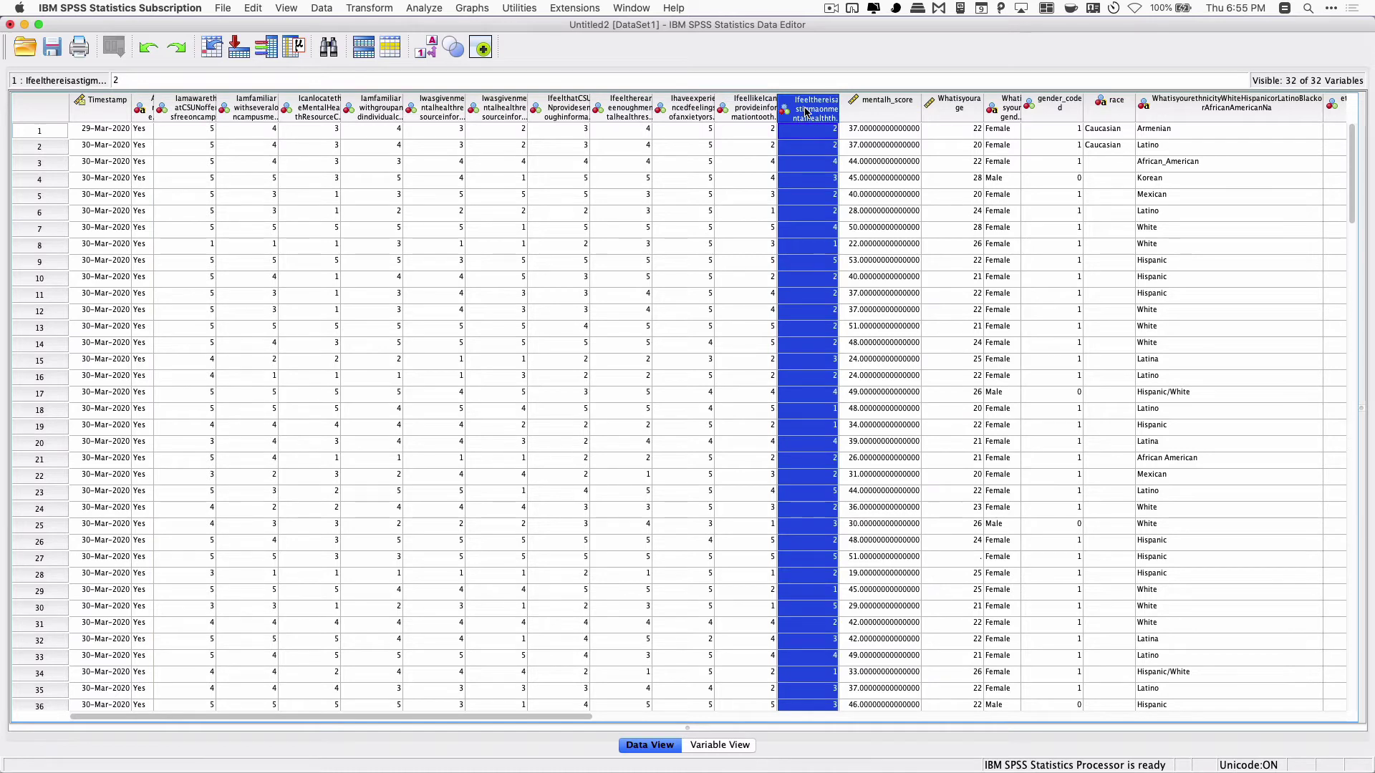
Examine the mentalh_score, age, gender, gender_coded and ethnicity columns one after another, including ethnicity_coded.
{"action": "left_click", "coordinate": [866, 106]}
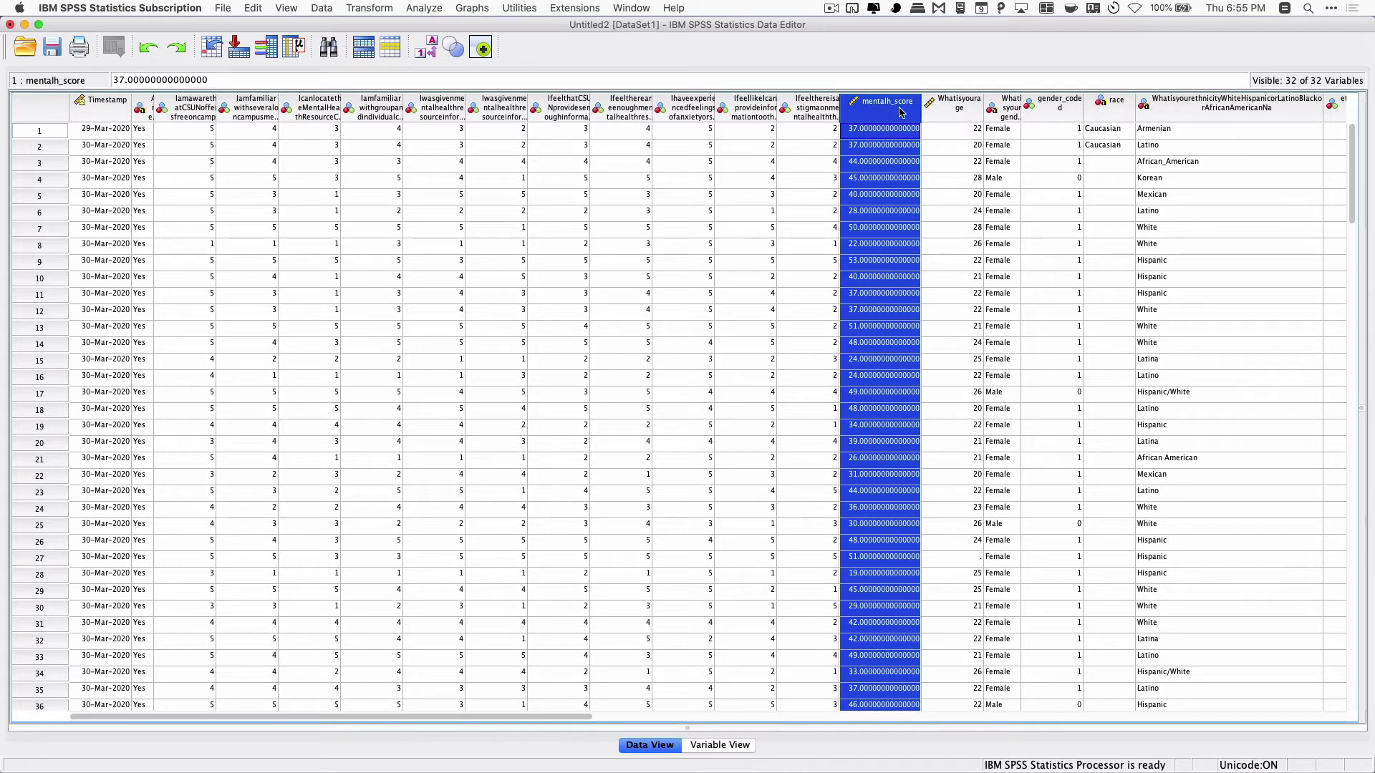
{"action": "left_click", "coordinate": [971, 116]}
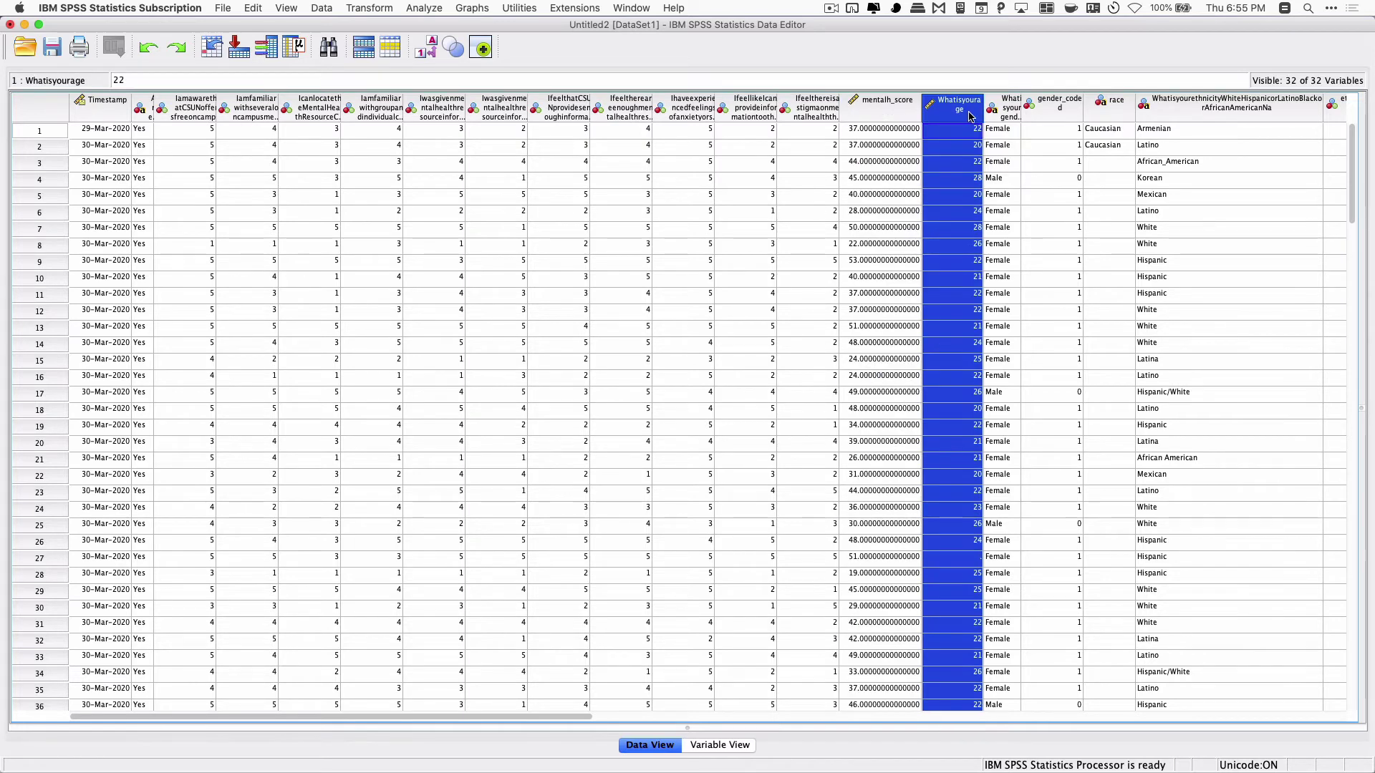
{"action": "left_click", "coordinate": [1007, 117]}
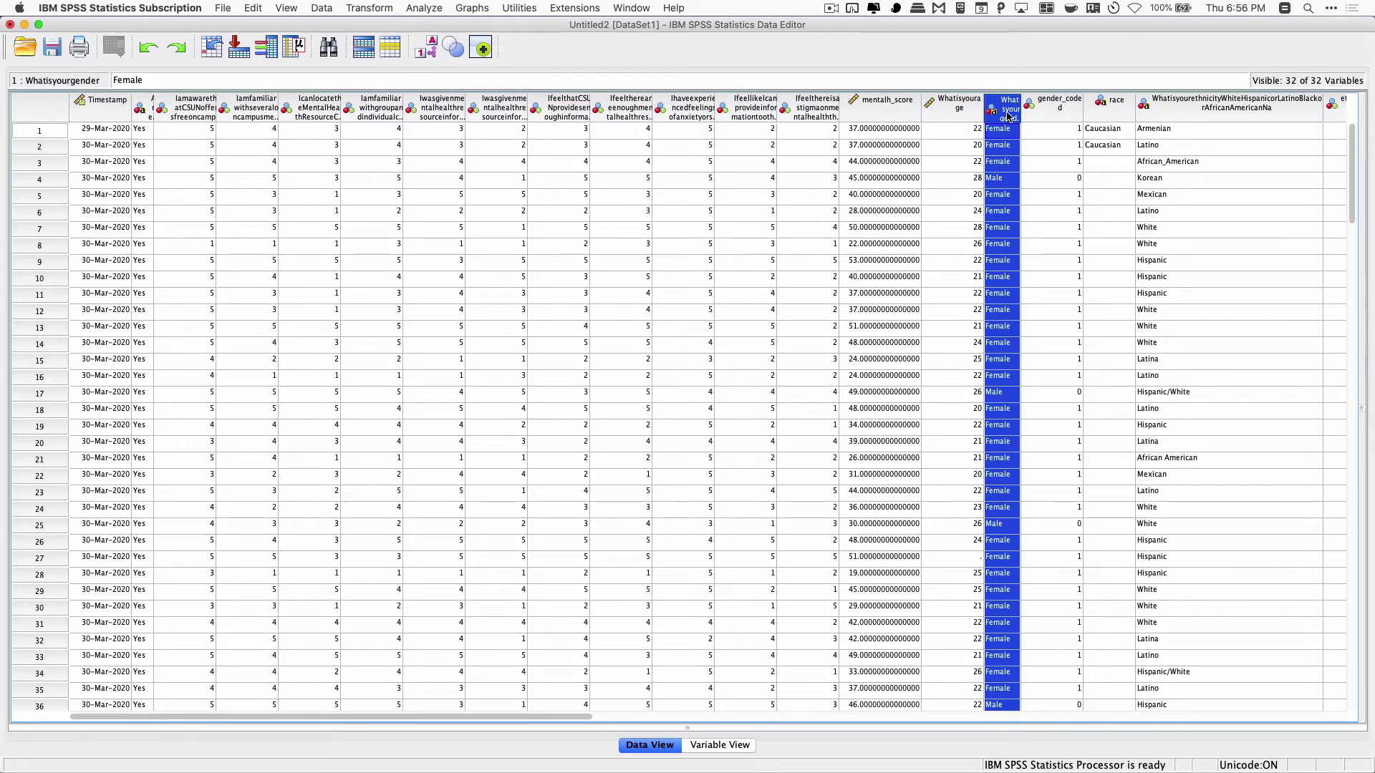
{"action": "left_click", "coordinate": [1051, 119]}
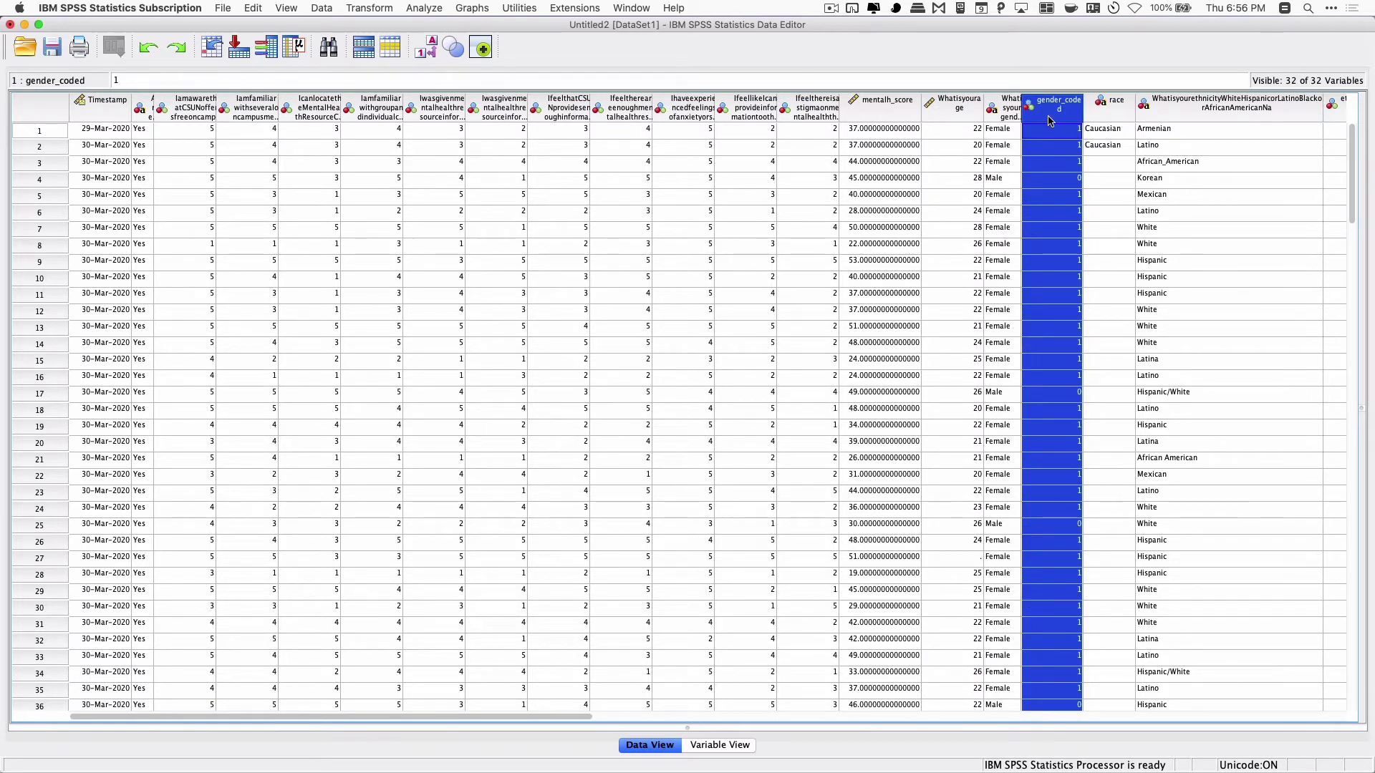
{"action": "scroll", "coordinate": [1049, 120], "scroll_direction": "right", "scroll_amount": 5}
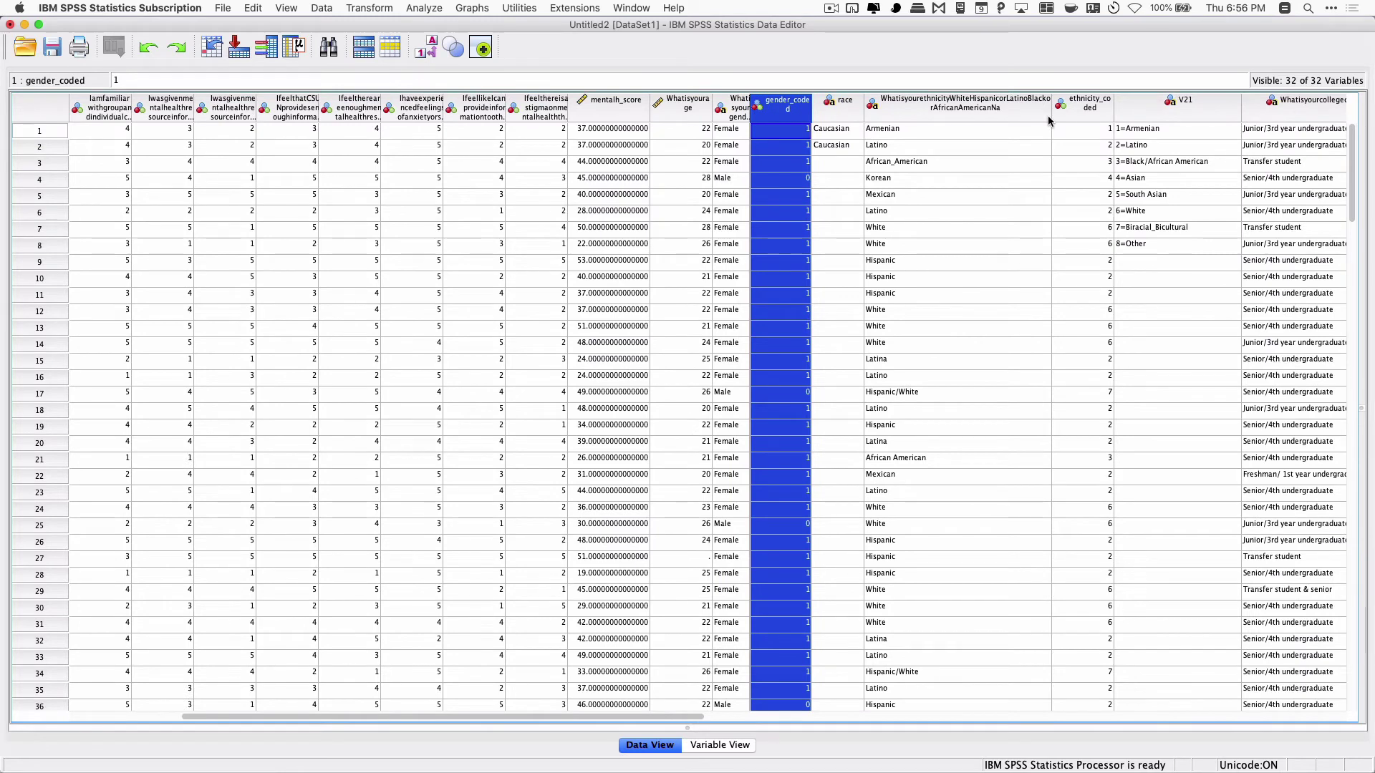
{"action": "left_click", "coordinate": [1094, 119]}
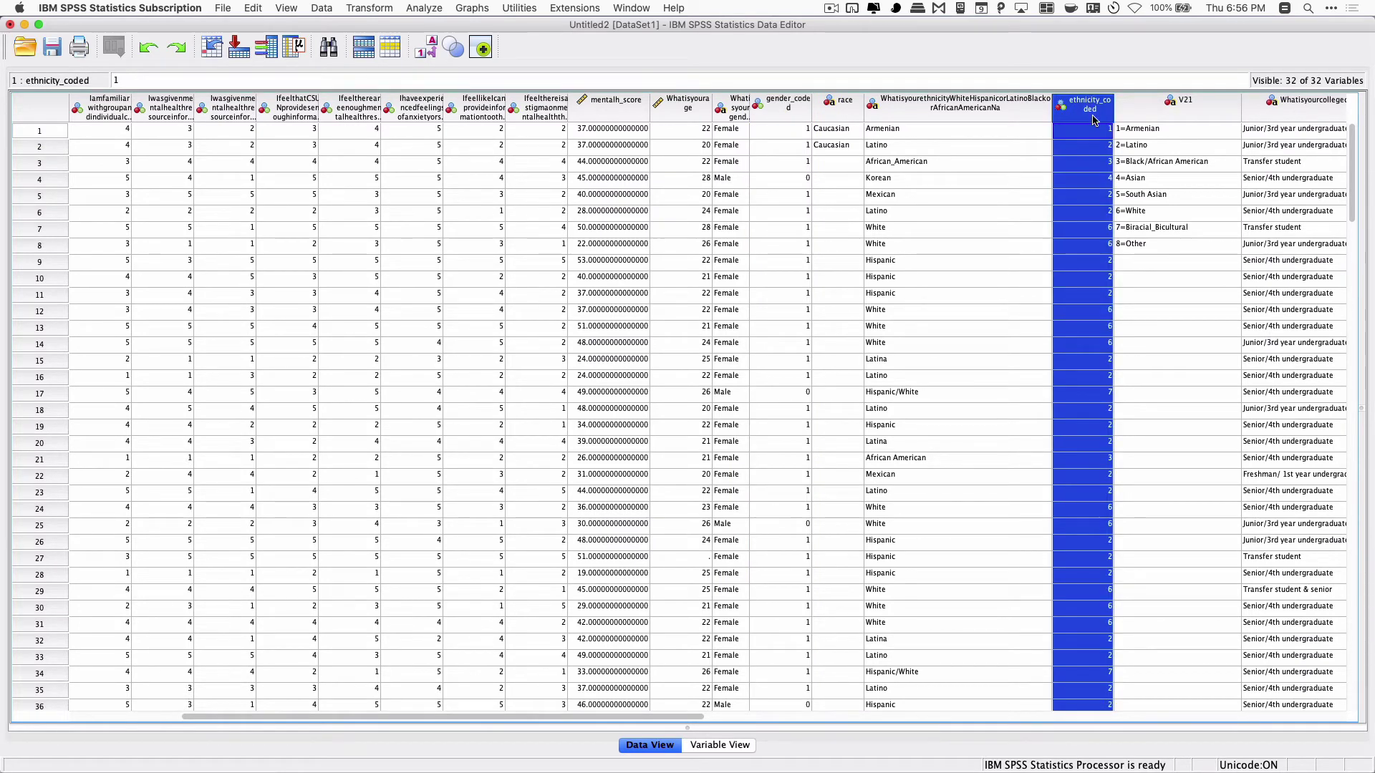
{"action": "left_click", "coordinate": [1020, 115]}
Delete the empty V23 column beside class_standing_coded from the dataset.
{"action": "scroll", "coordinate": [1019, 113], "scroll_direction": "right", "scroll_amount": 5}
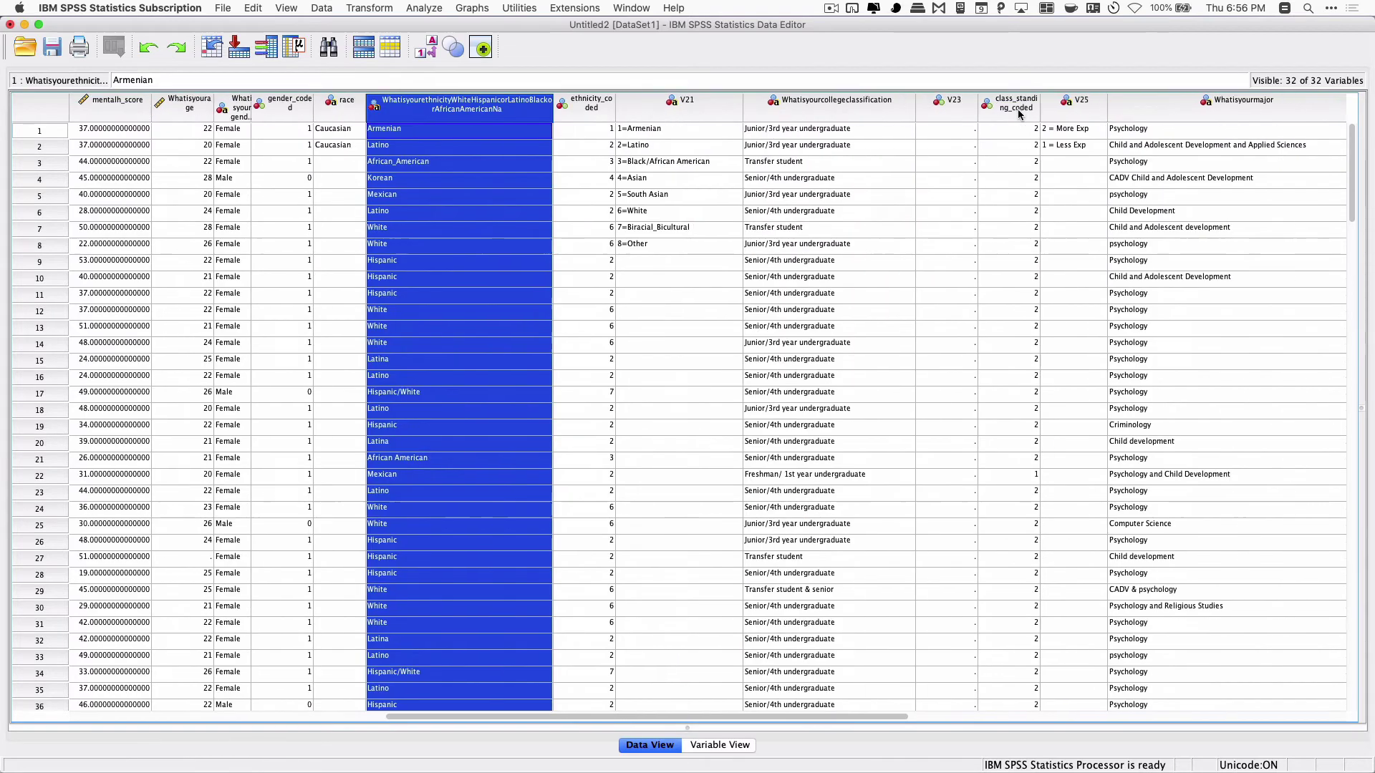
{"action": "left_click", "coordinate": [965, 115]}
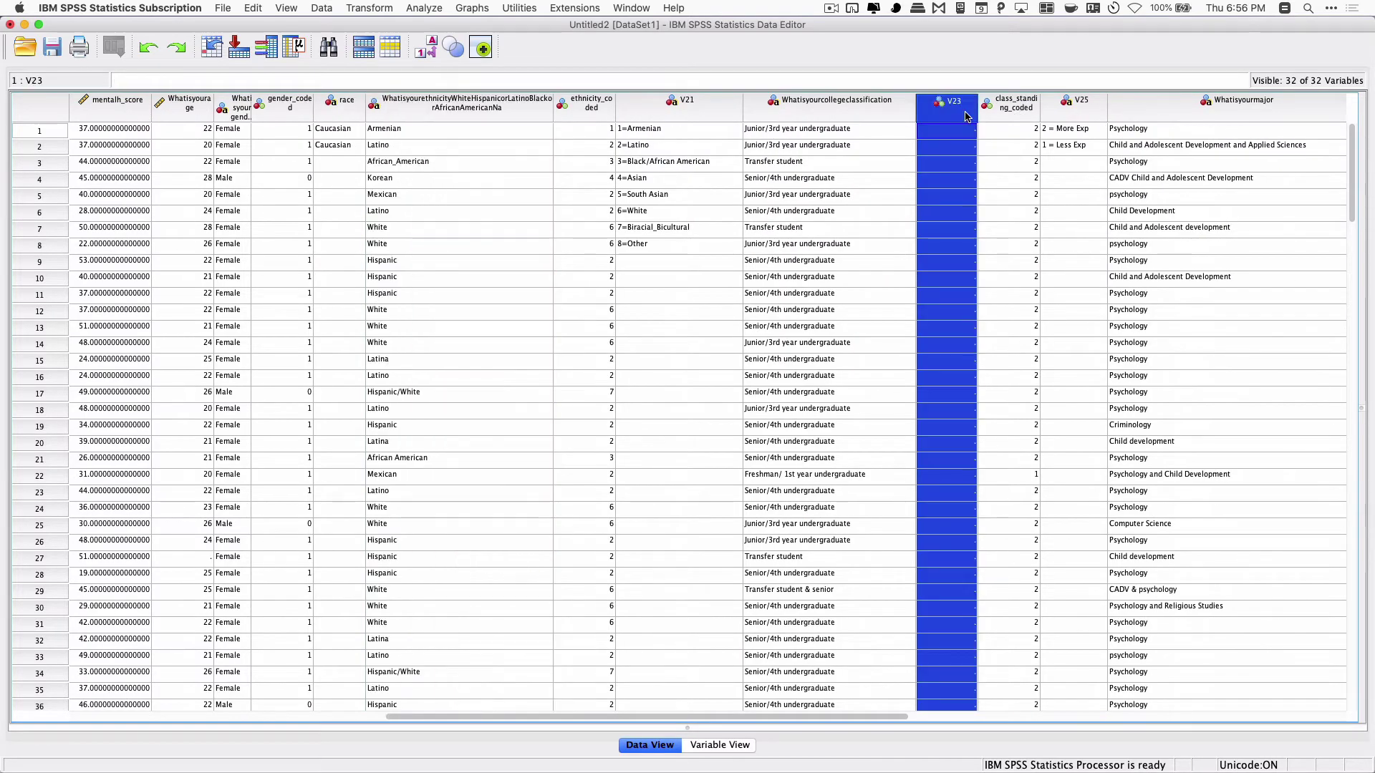
{"action": "right_click", "coordinate": [964, 117]}
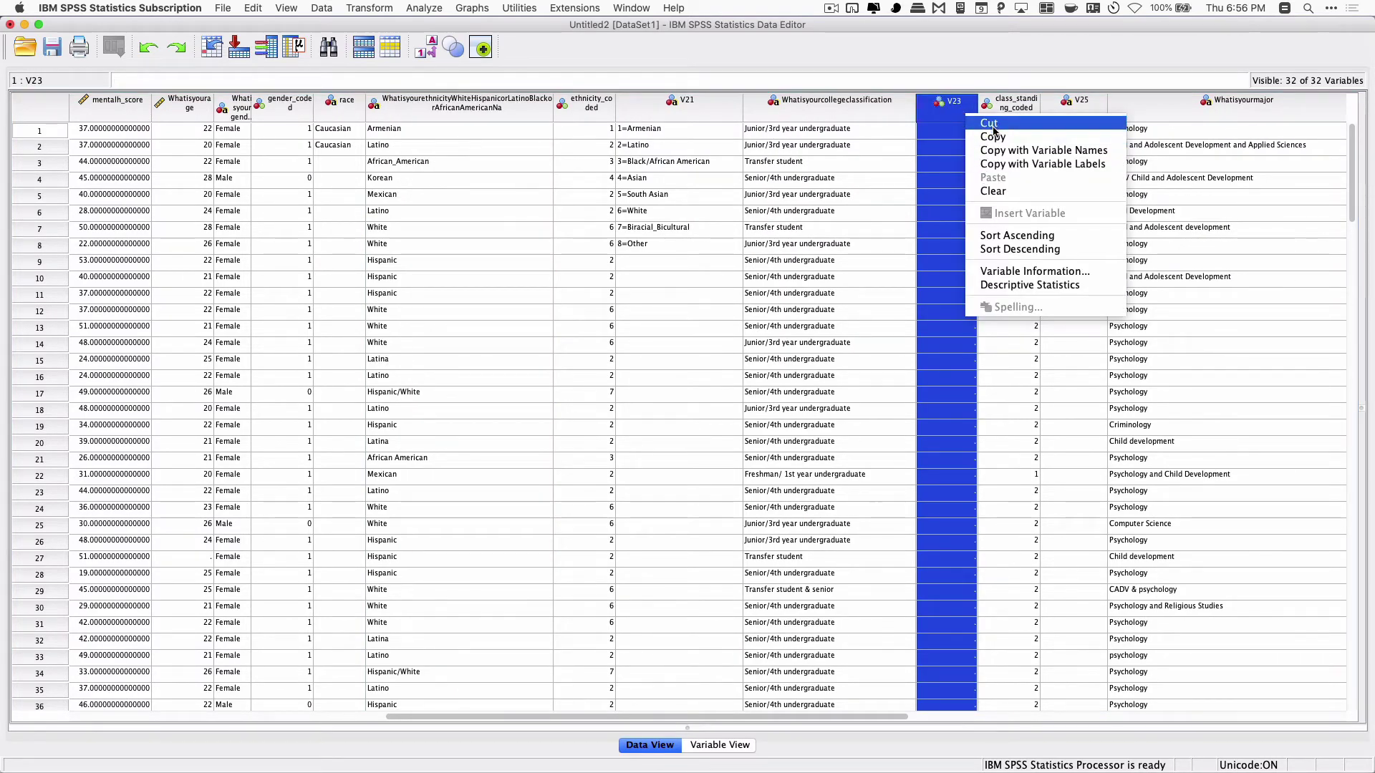
{"action": "left_click", "coordinate": [1005, 191]}
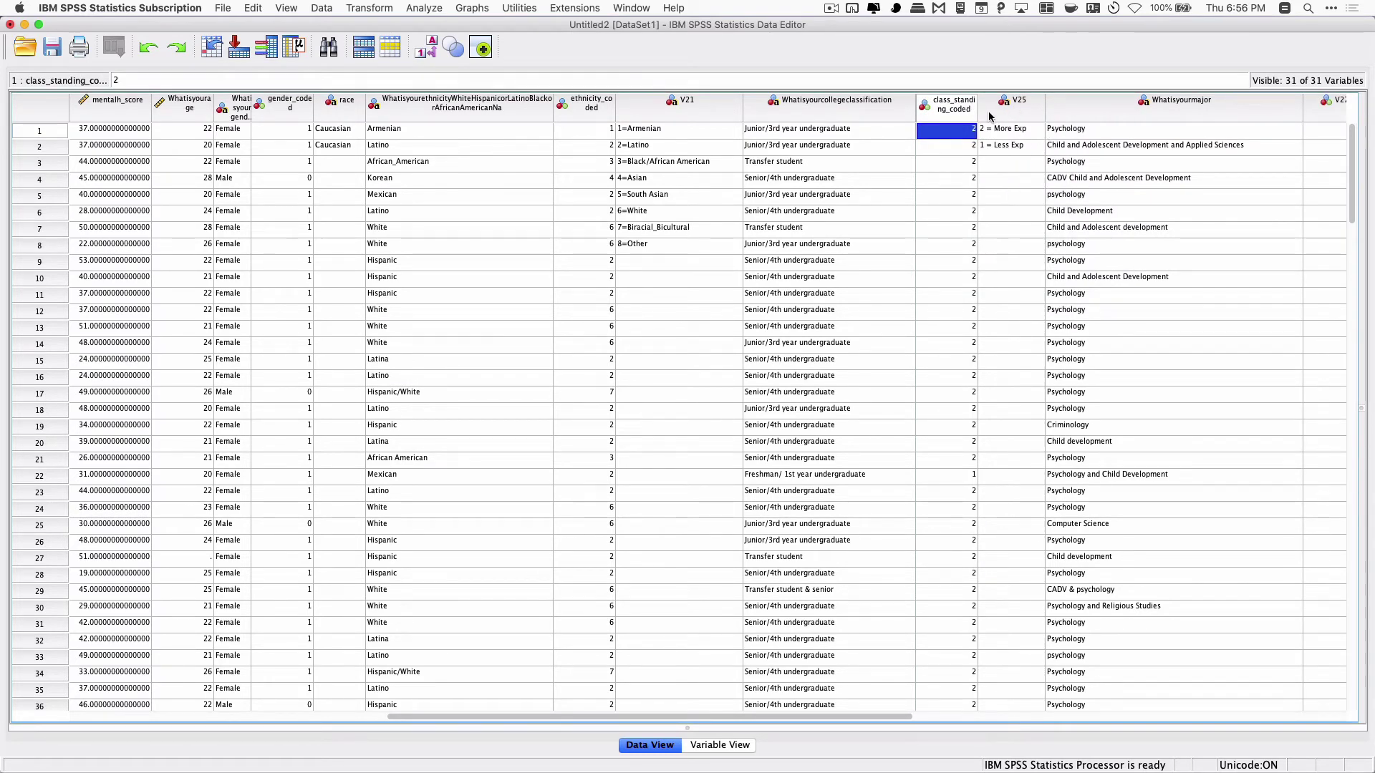
Review the remaining columns through V32 and return to the start of the dataset.
{"action": "scroll", "coordinate": [1063, 358], "scroll_direction": "right", "scroll_amount": 10}
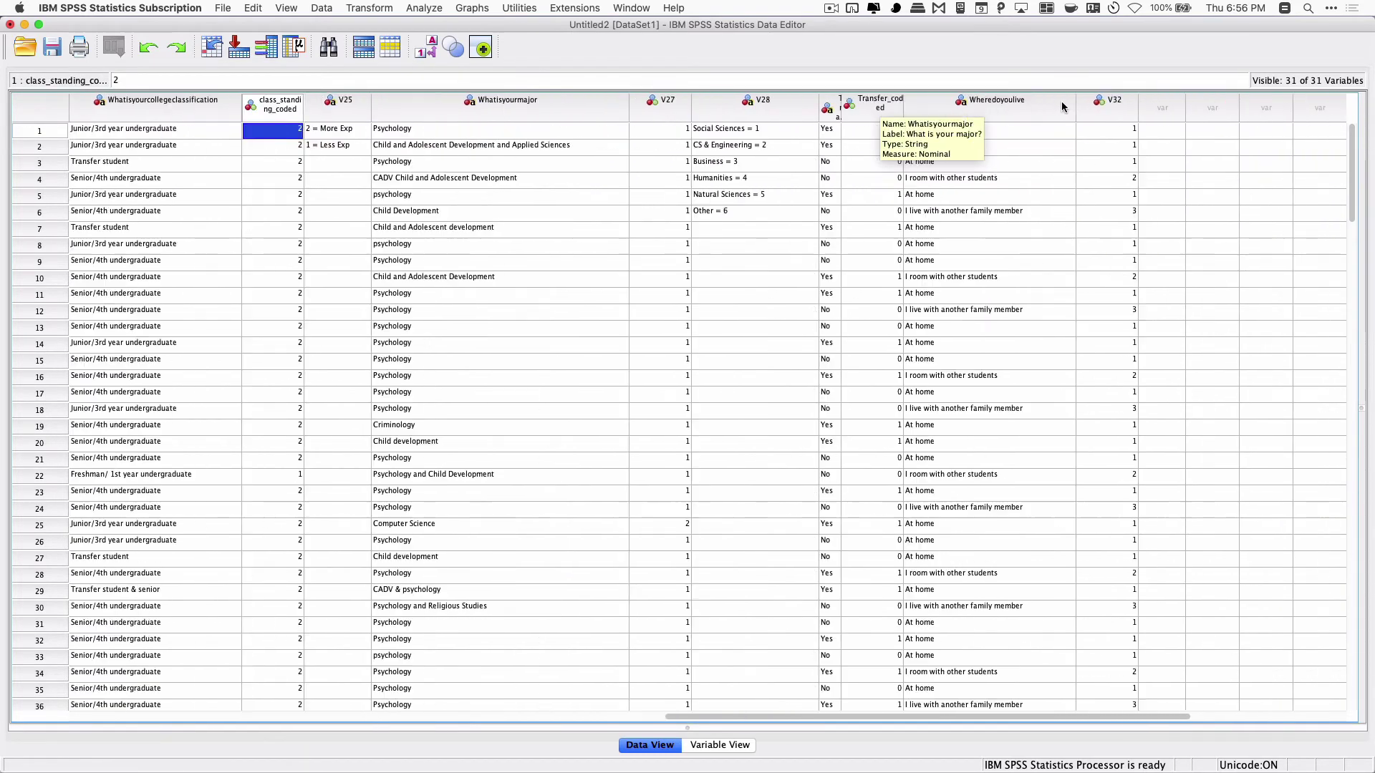
{"action": "scroll", "coordinate": [1062, 106], "scroll_direction": "left", "scroll_amount": 15}
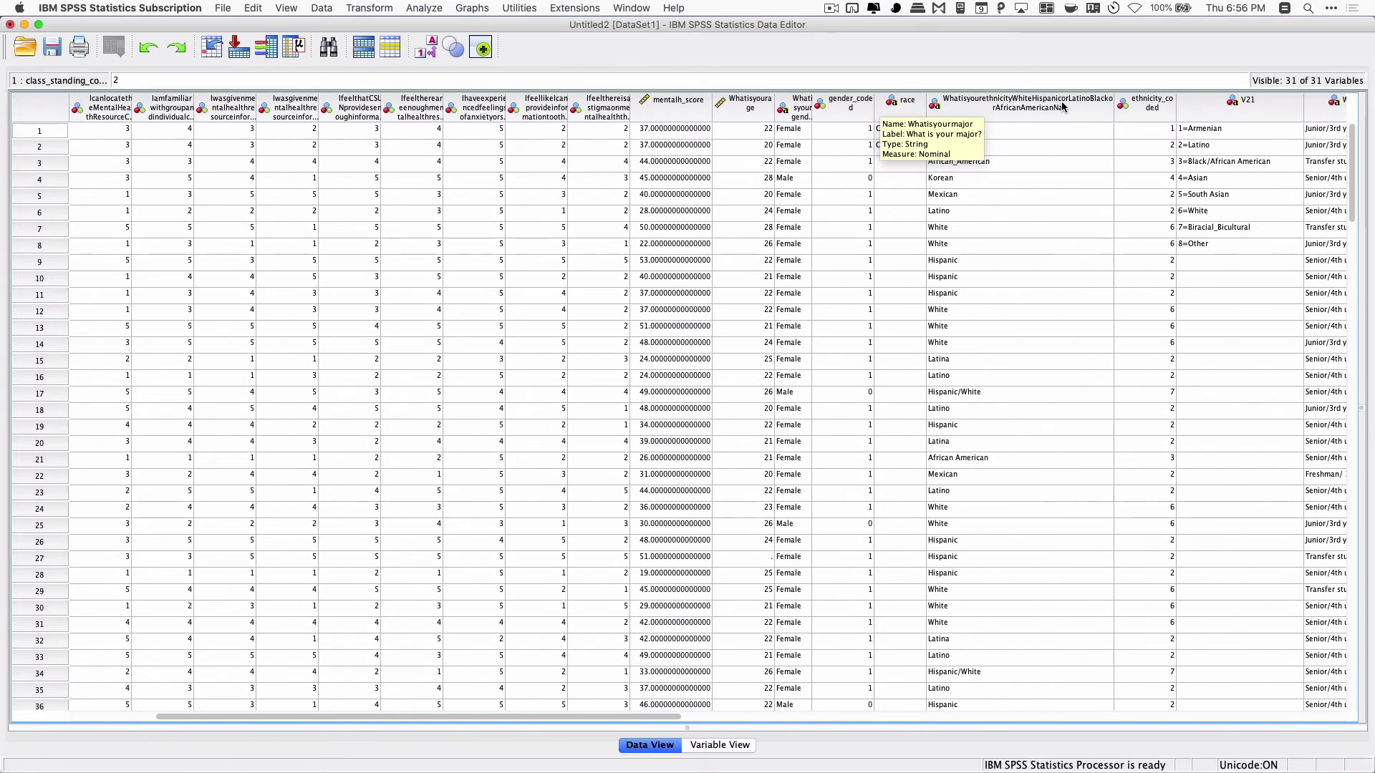
{"action": "scroll", "coordinate": [829, 242], "scroll_direction": "down", "scroll_amount": 1}
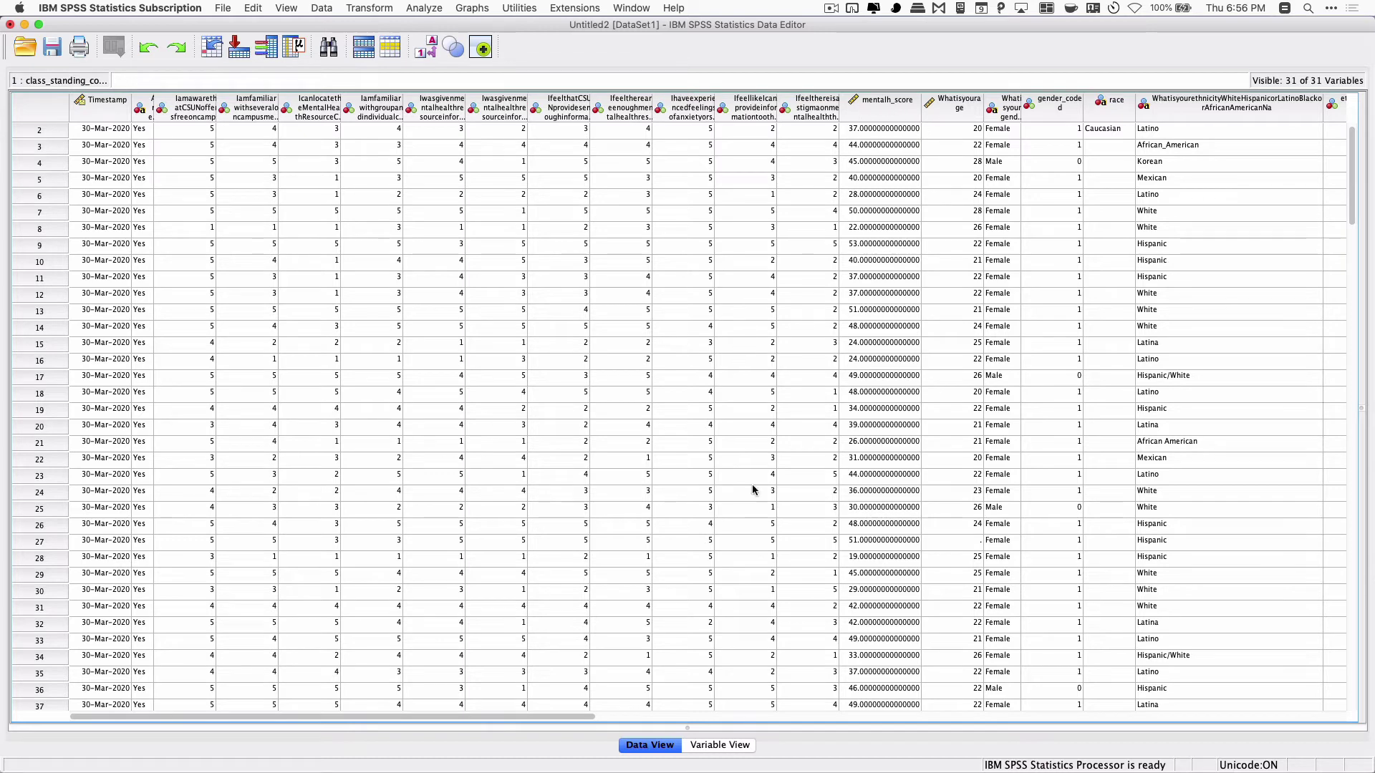
Widen the Name column in the variable definitions to show more of the variable names and return to the data.
{"action": "left_click", "coordinate": [716, 747]}
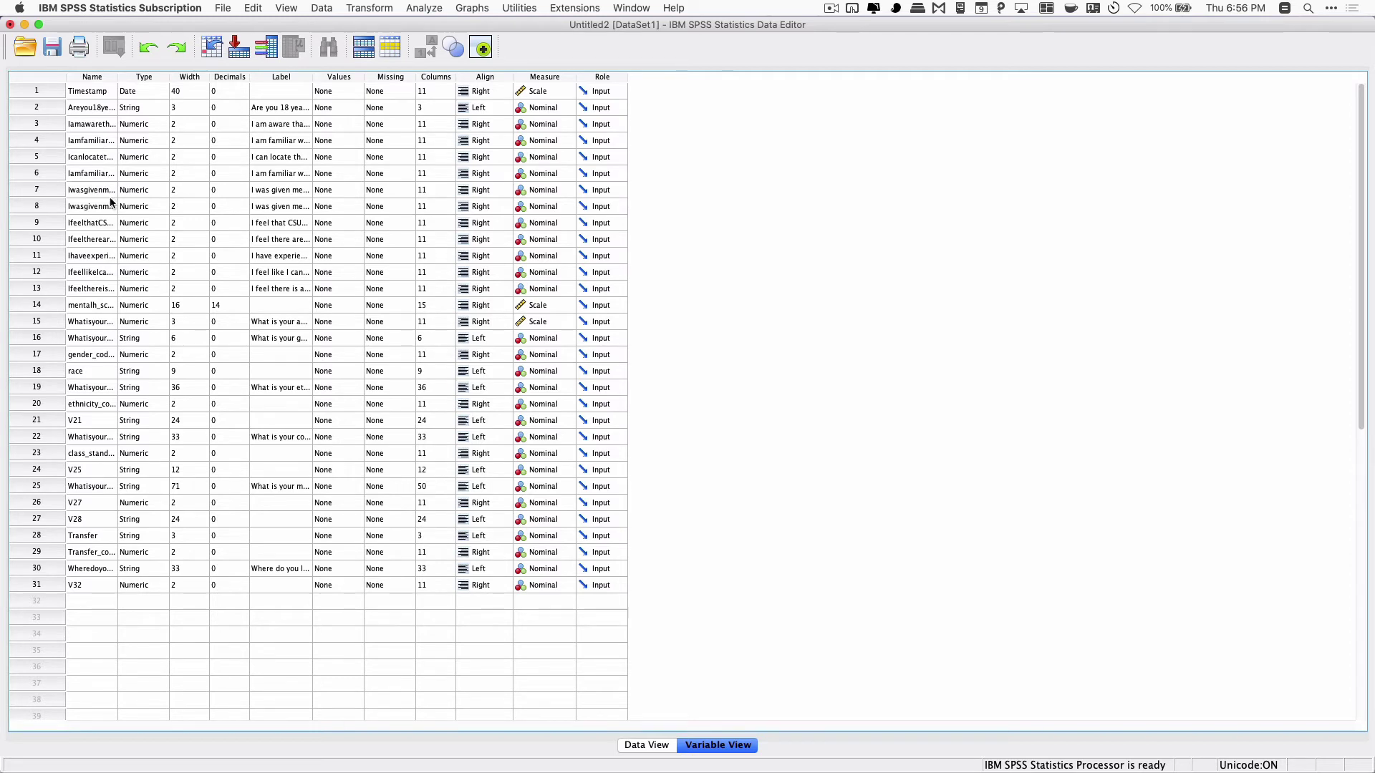
{"action": "left_click_drag", "start_coordinate": [117, 77], "coordinate": [148, 77]}
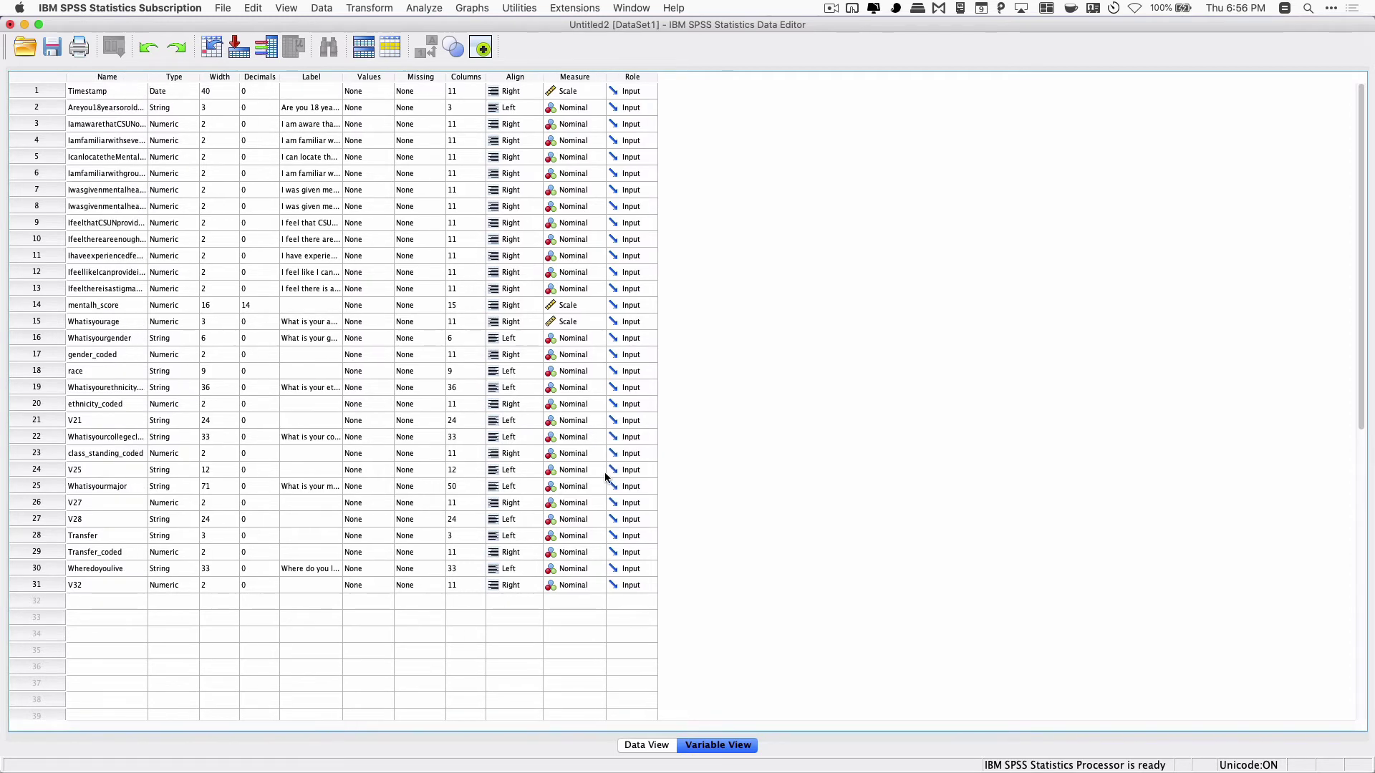
{"action": "left_click", "coordinate": [653, 743]}
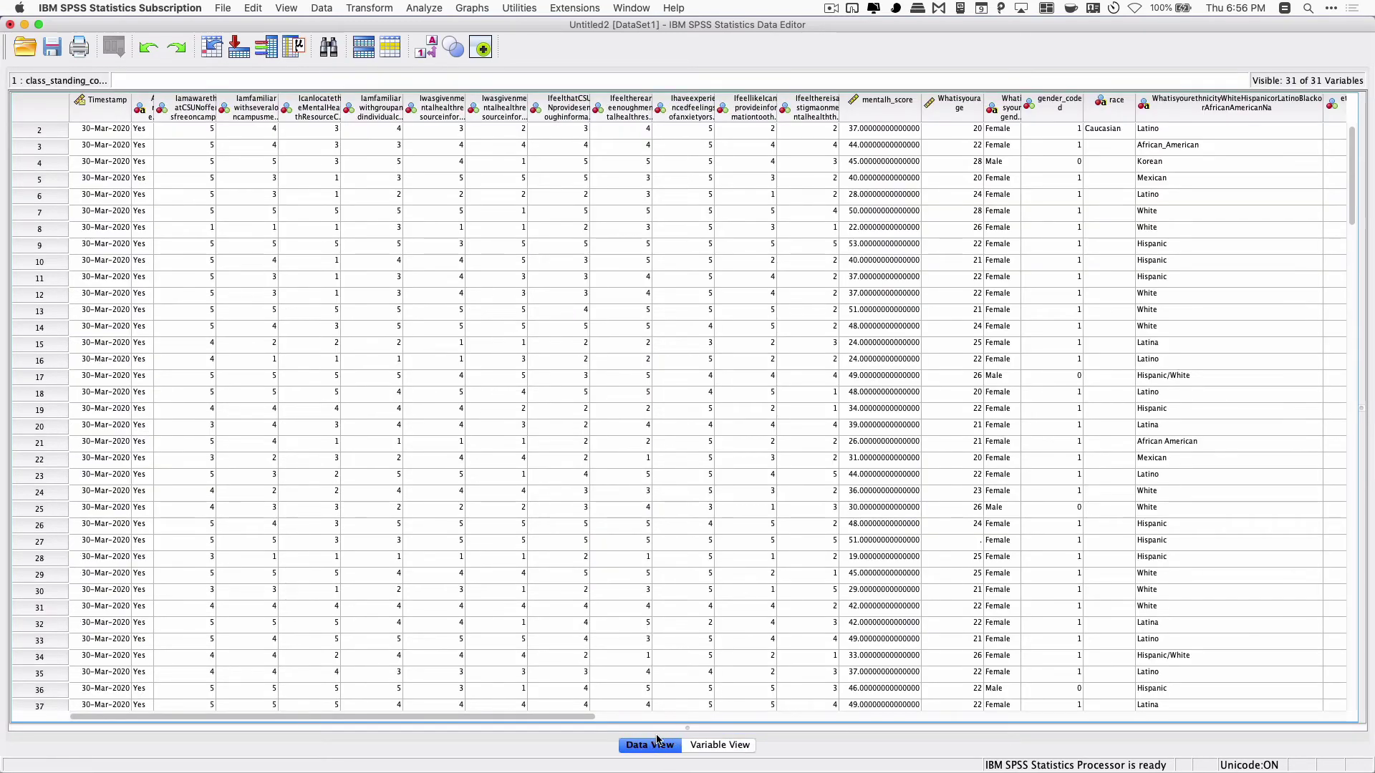
Set the mentalh_score variable to 2 decimals and return to the data.
{"action": "left_click", "coordinate": [744, 745]}
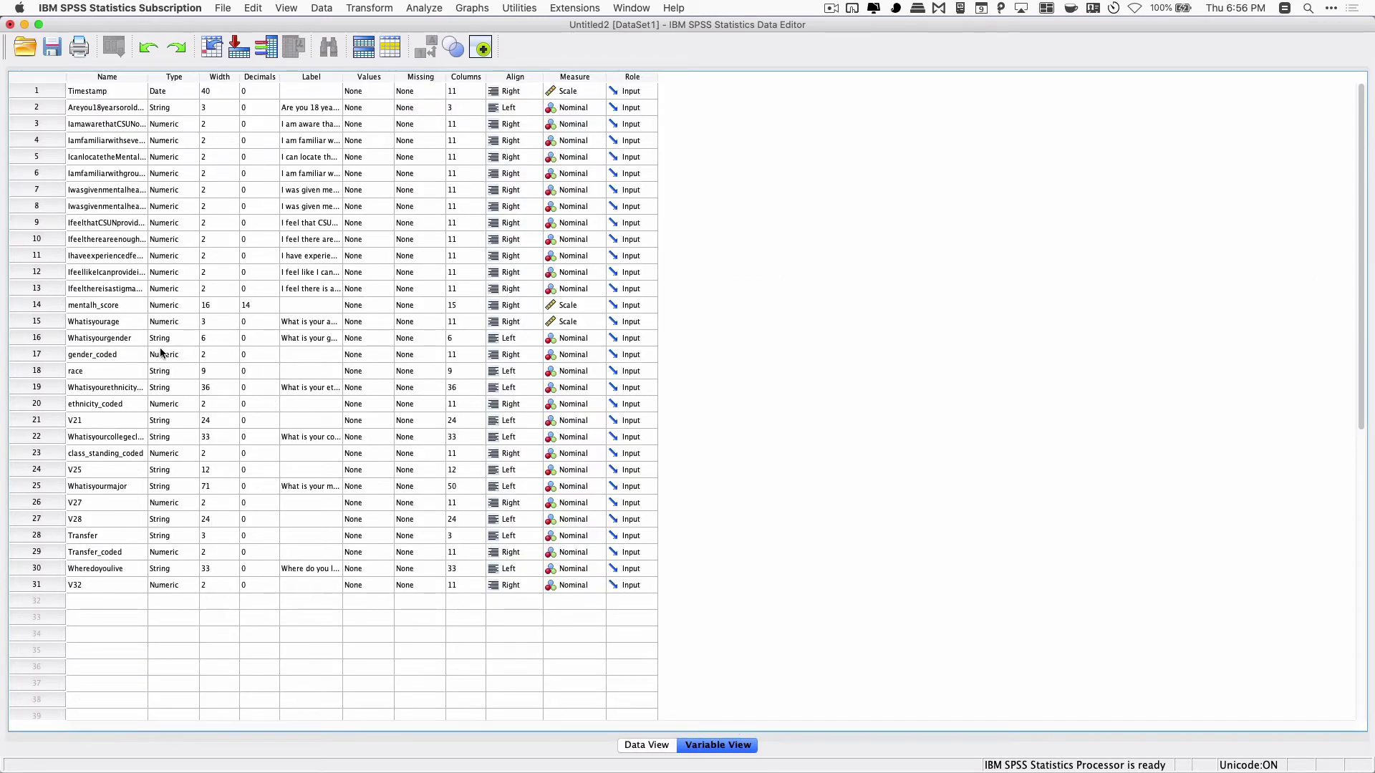
{"action": "left_click", "coordinate": [100, 307]}
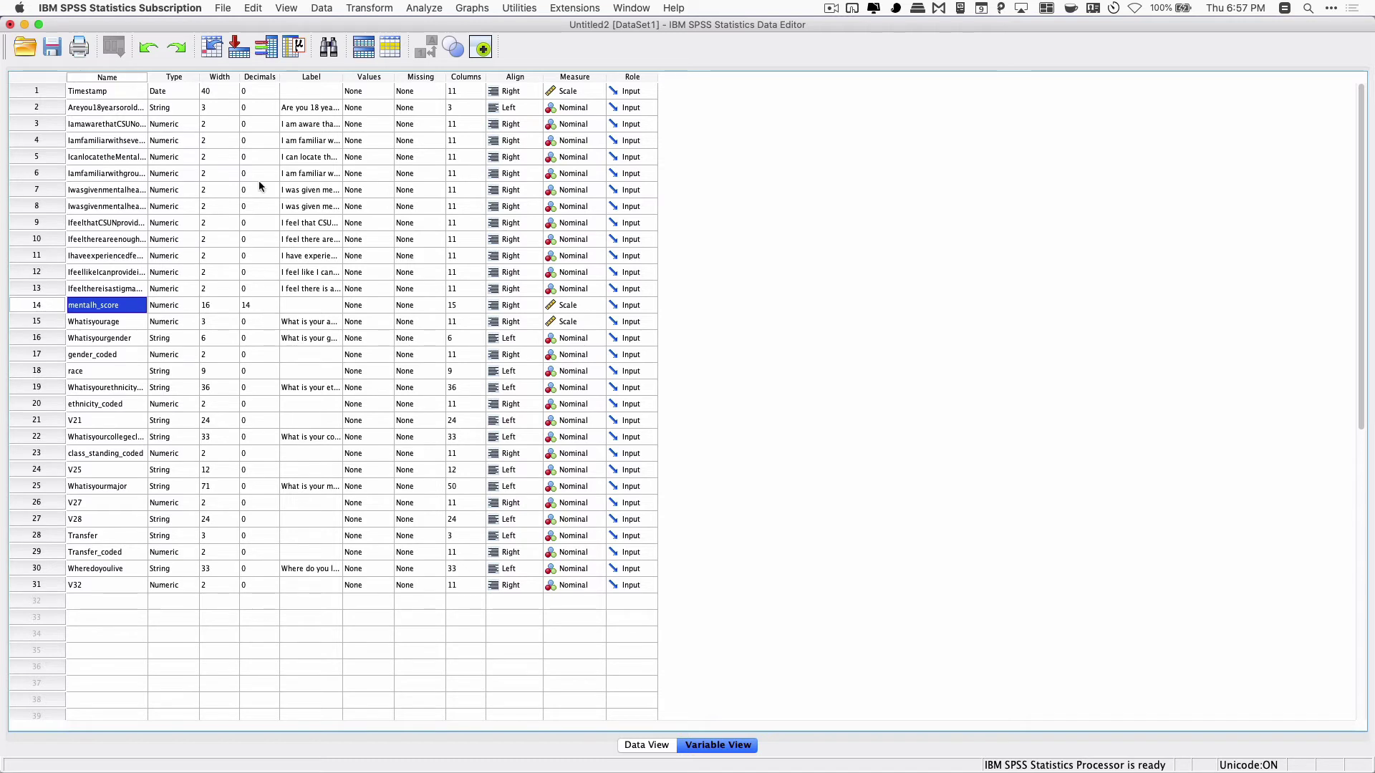
{"action": "left_click", "coordinate": [257, 304]}
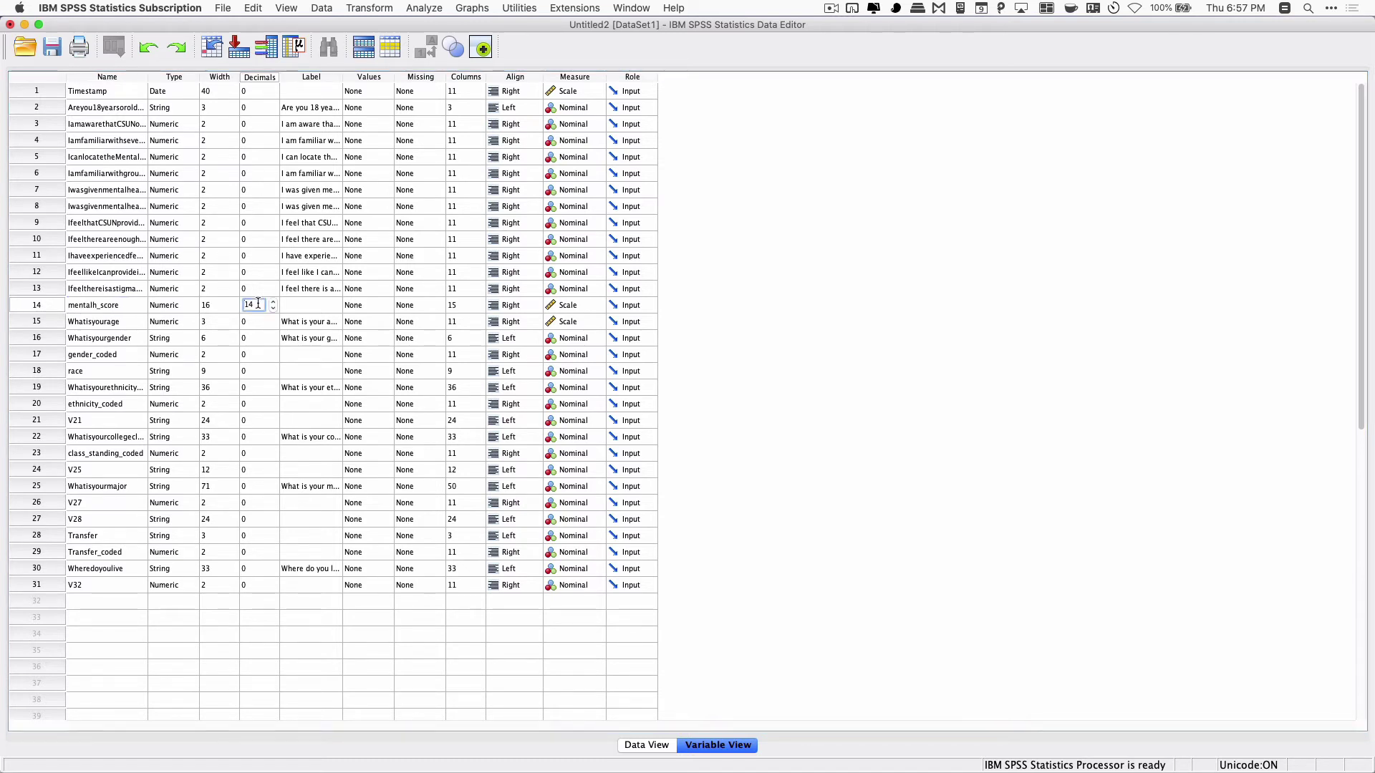
{"action": "key", "text": "BackSpace"}
{"action": "key", "text": "BackSpace"}
{"action": "type", "text": "2"}
{"action": "left_click", "coordinate": [648, 745]}
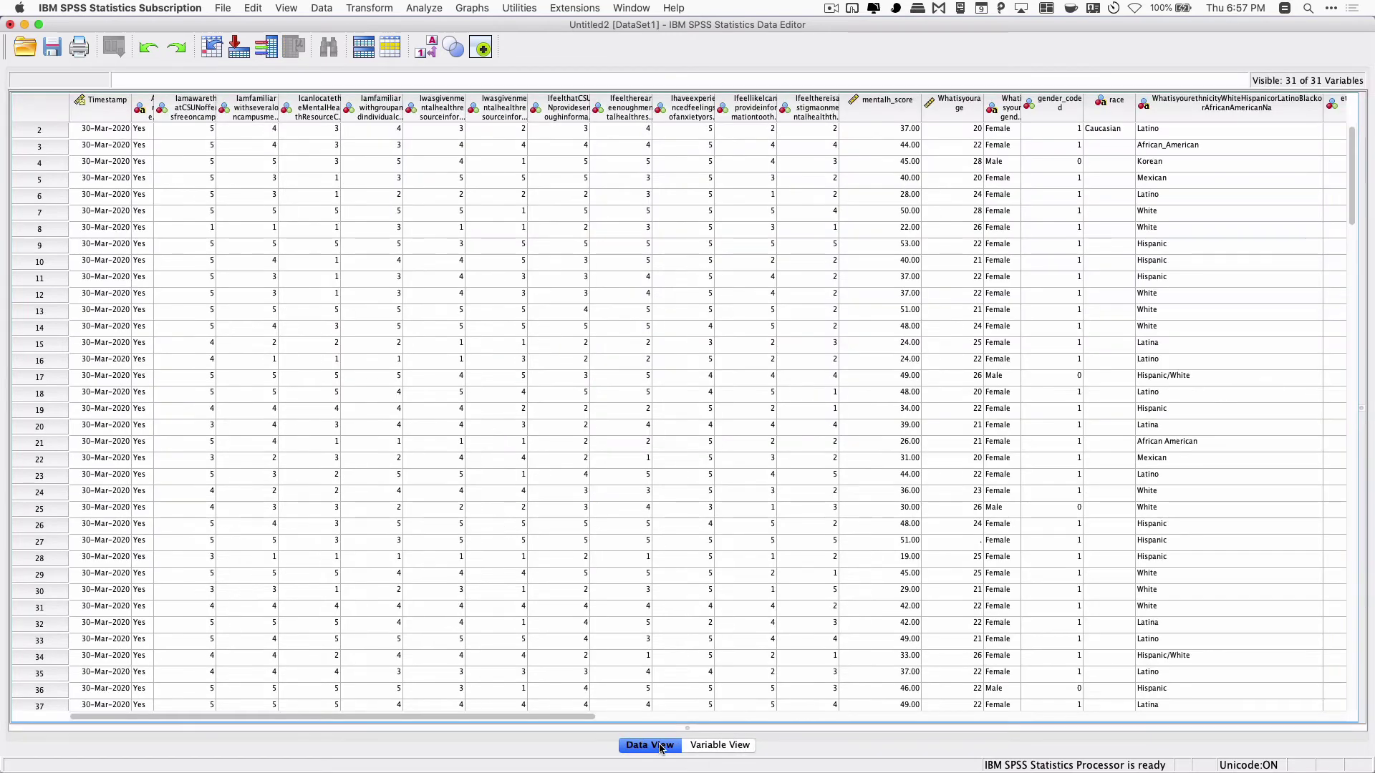
Remove the mentalh_score column from the dataset.
{"action": "left_click", "coordinate": [893, 113]}
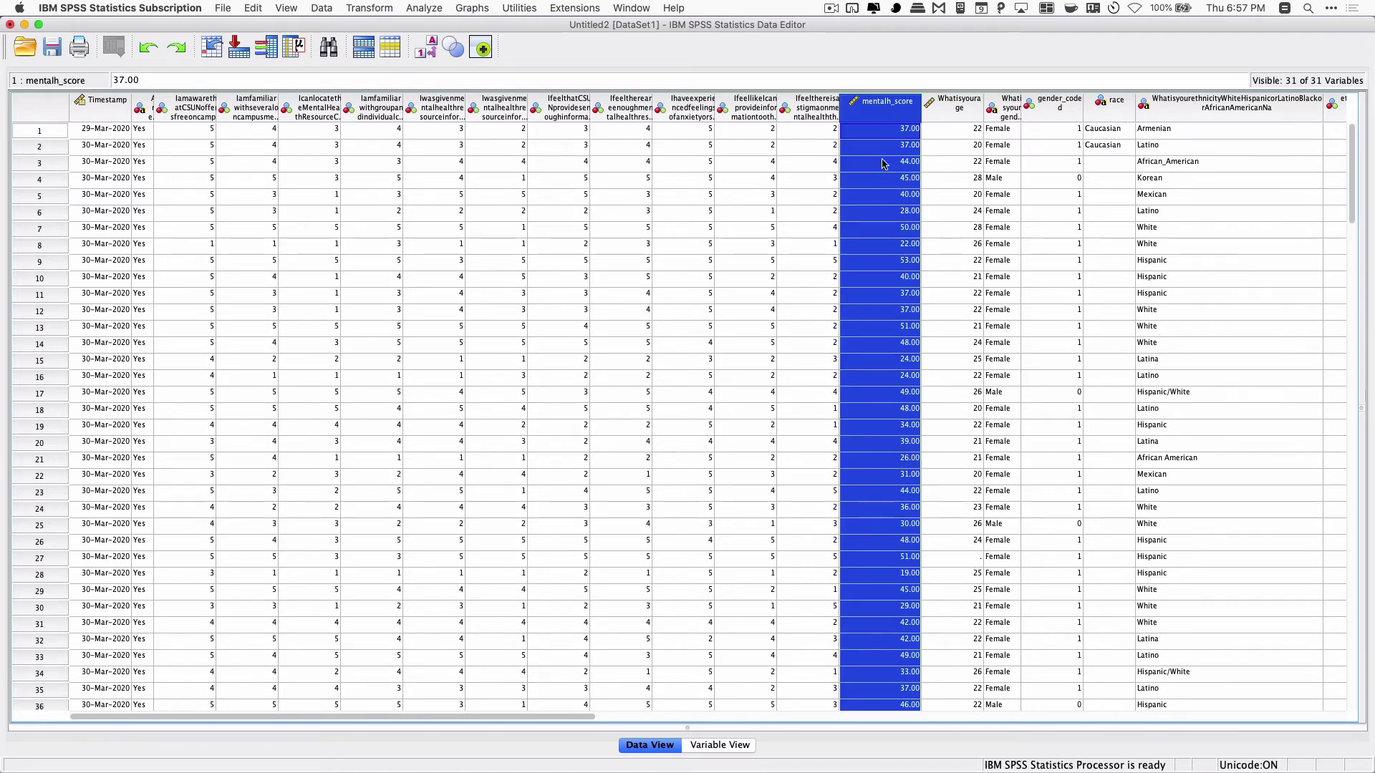
{"action": "scroll", "coordinate": [883, 164], "scroll_direction": "right", "scroll_amount": 5}
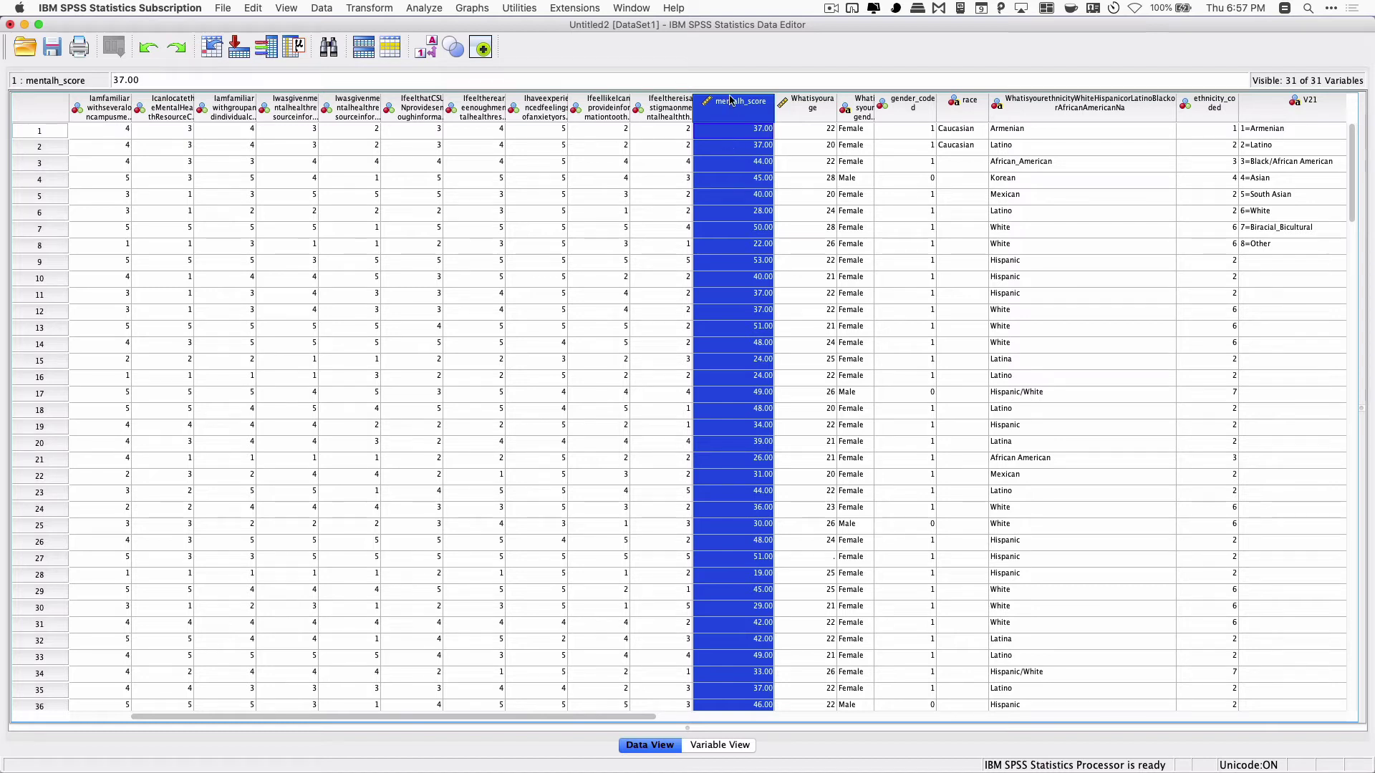
{"action": "right_click", "coordinate": [725, 109]}
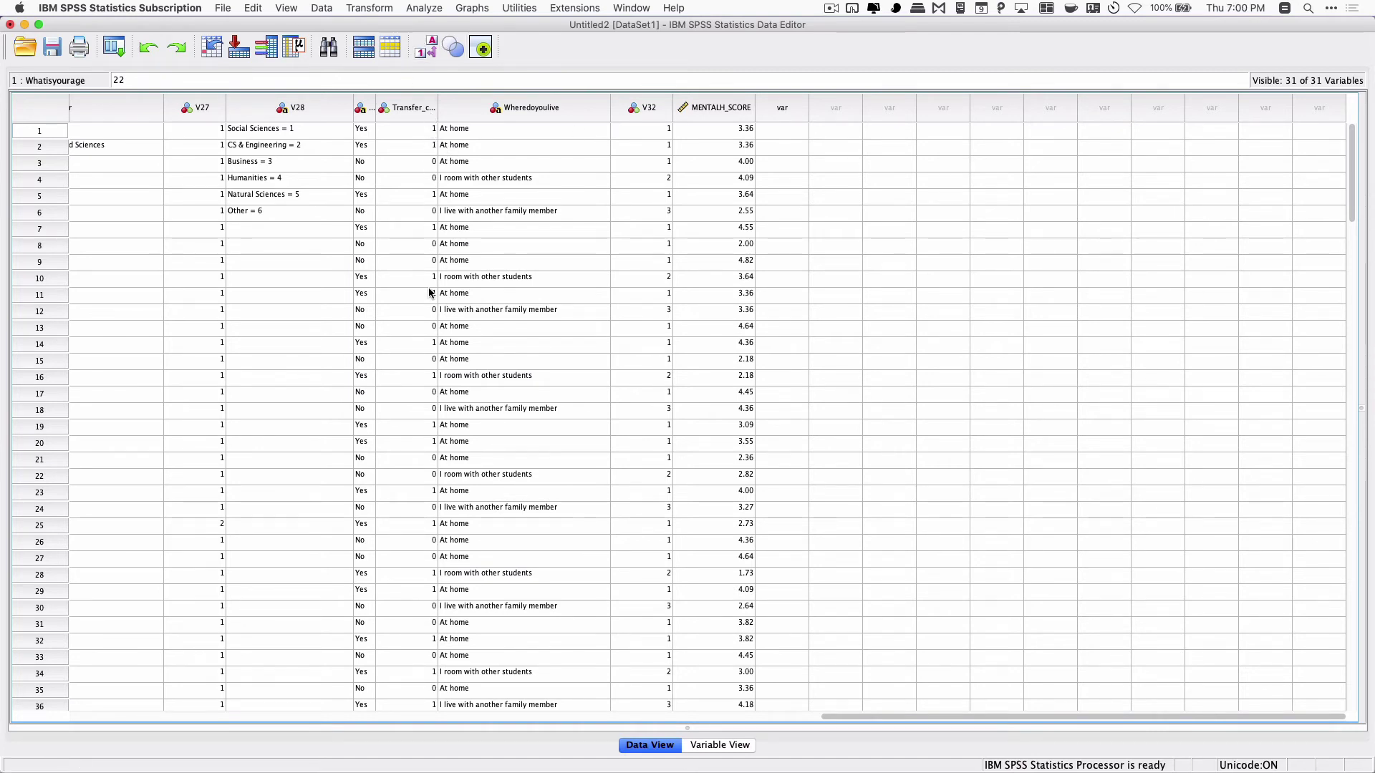
Widen the Transfer_coded and Transfer columns to show their full names.
{"action": "left_click", "coordinate": [414, 134]}
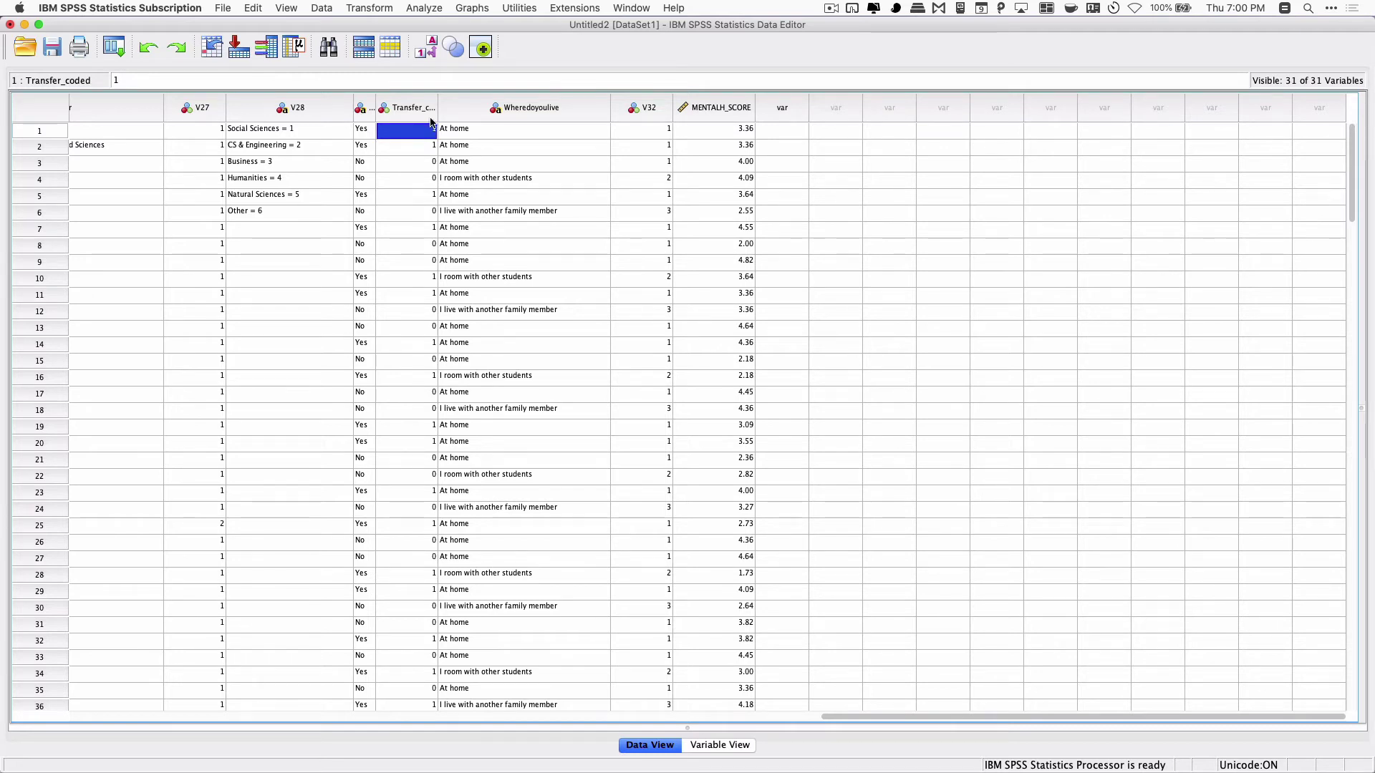
{"action": "left_click_drag", "start_coordinate": [437, 109], "coordinate": [487, 109]}
{"action": "left_click_drag", "start_coordinate": [375, 108], "coordinate": [441, 107]}
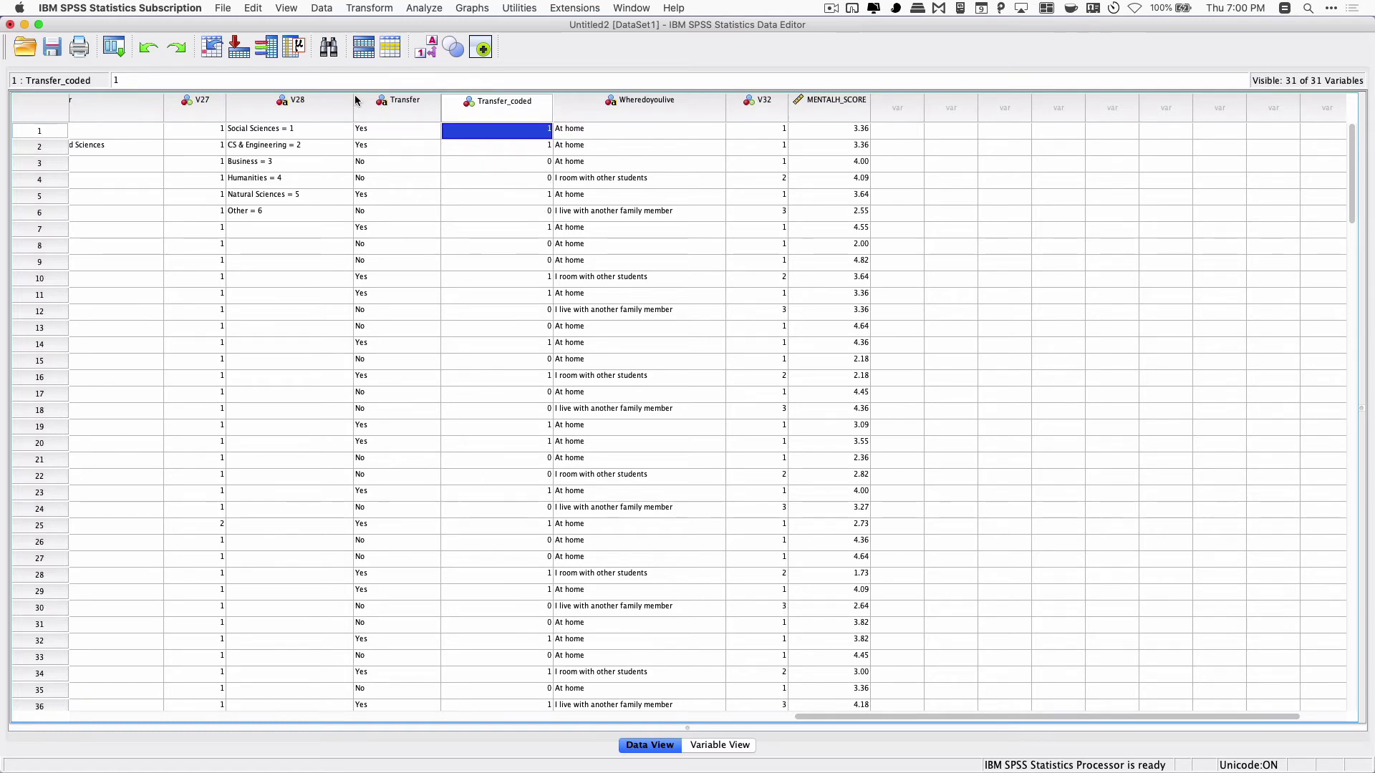
Review the coded columns back to gender_coded and open the variable definitions.
{"action": "scroll", "coordinate": [337, 113], "scroll_direction": "left", "scroll_amount": 10}
{"action": "scroll", "coordinate": [336, 113], "scroll_direction": "right", "scroll_amount": 4}
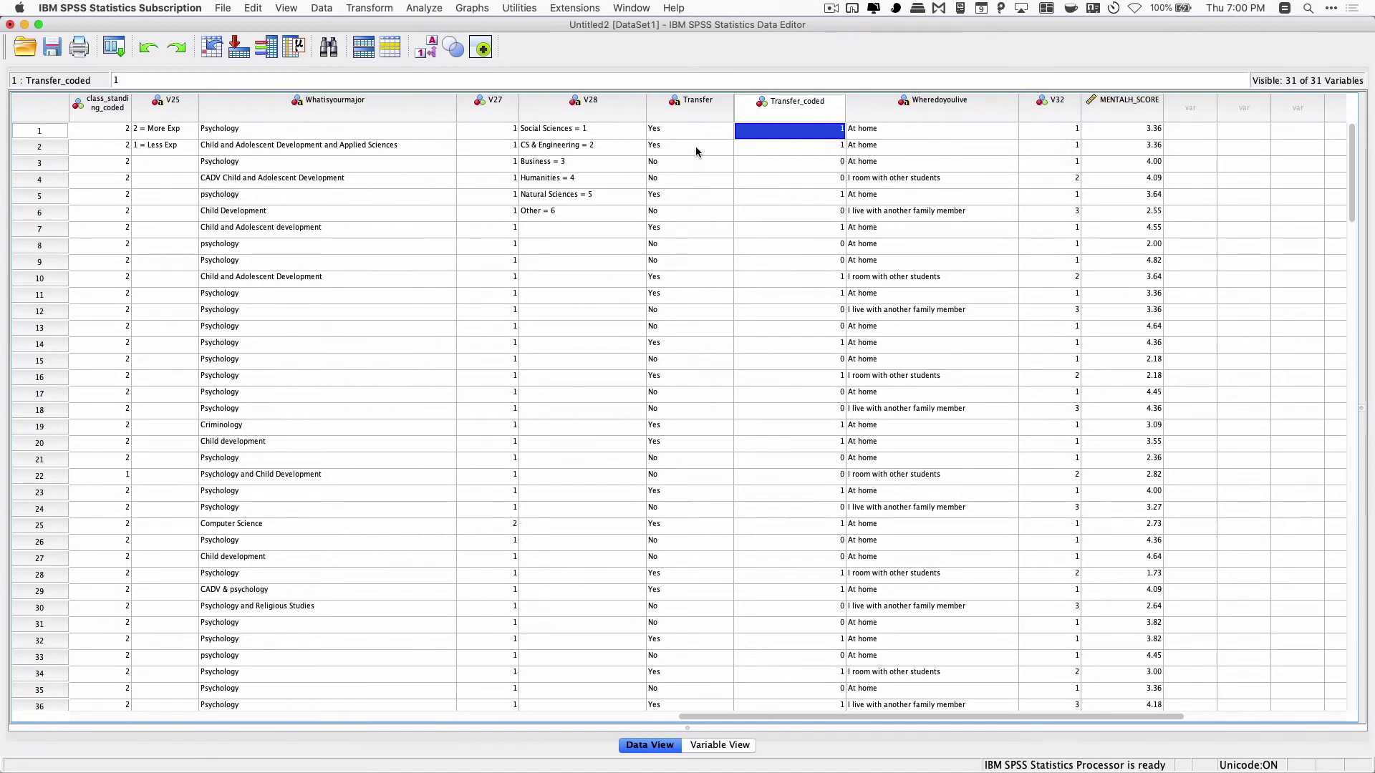
{"action": "scroll", "coordinate": [668, 155], "scroll_direction": "left", "scroll_amount": 12}
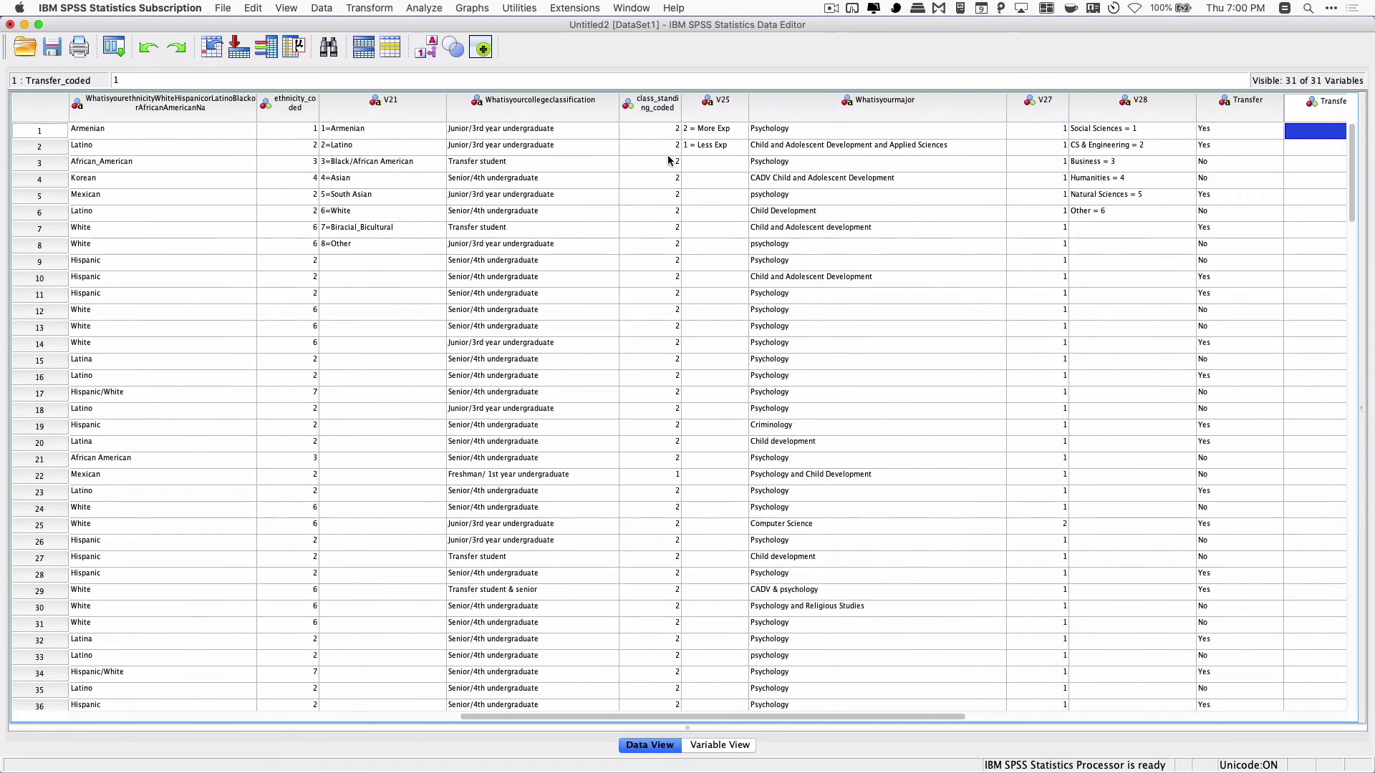
{"action": "scroll", "coordinate": [668, 160], "scroll_direction": "left", "scroll_amount": 5}
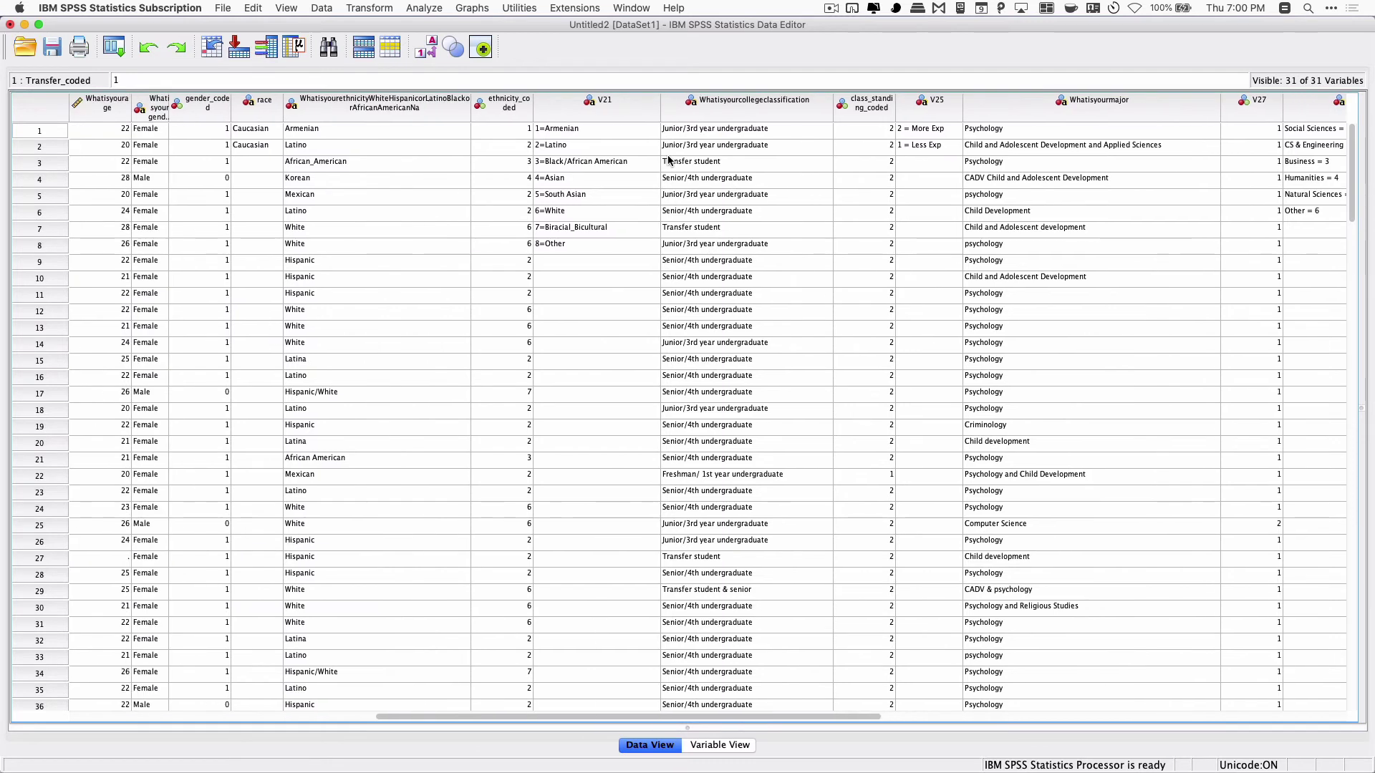
{"action": "scroll", "coordinate": [487, 171], "scroll_direction": "left", "scroll_amount": 3}
{"action": "left_click", "coordinate": [336, 115]}
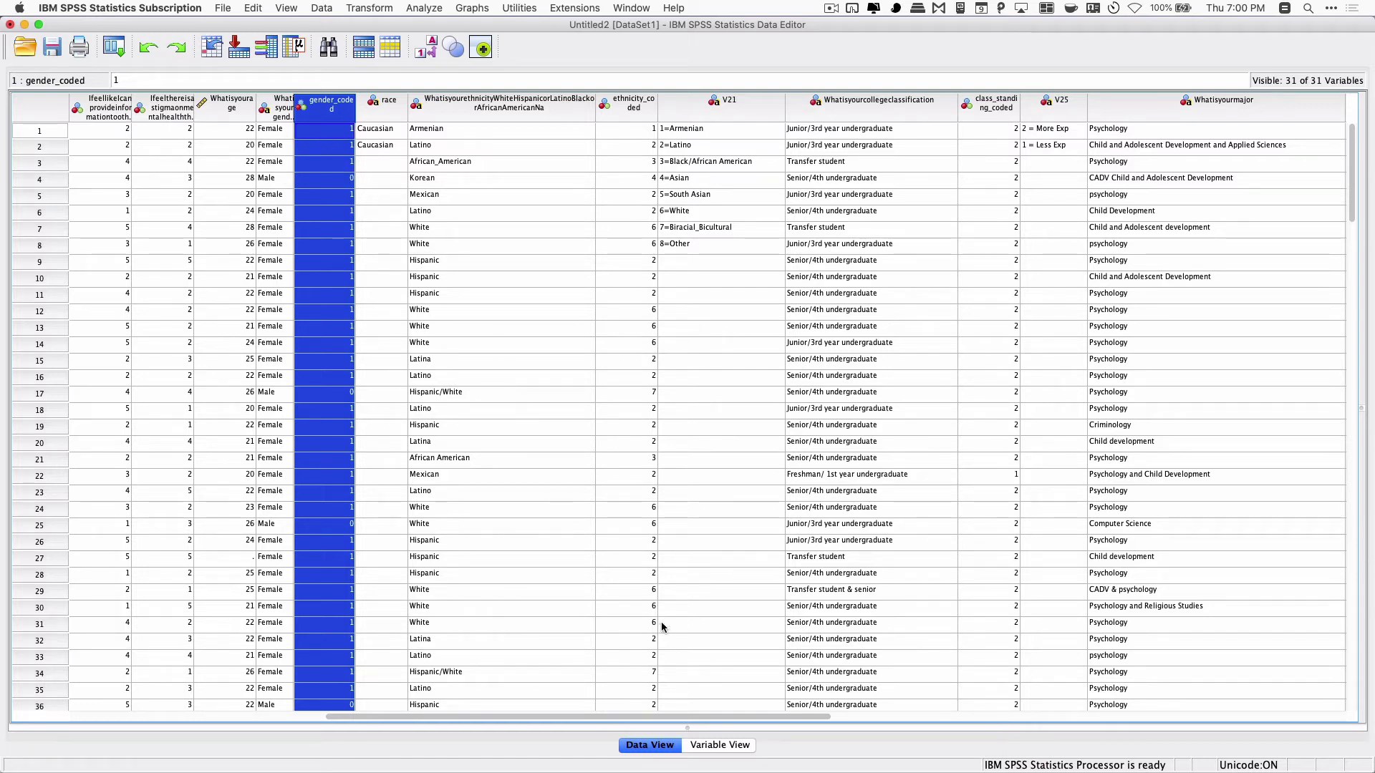
{"action": "left_click", "coordinate": [727, 745]}
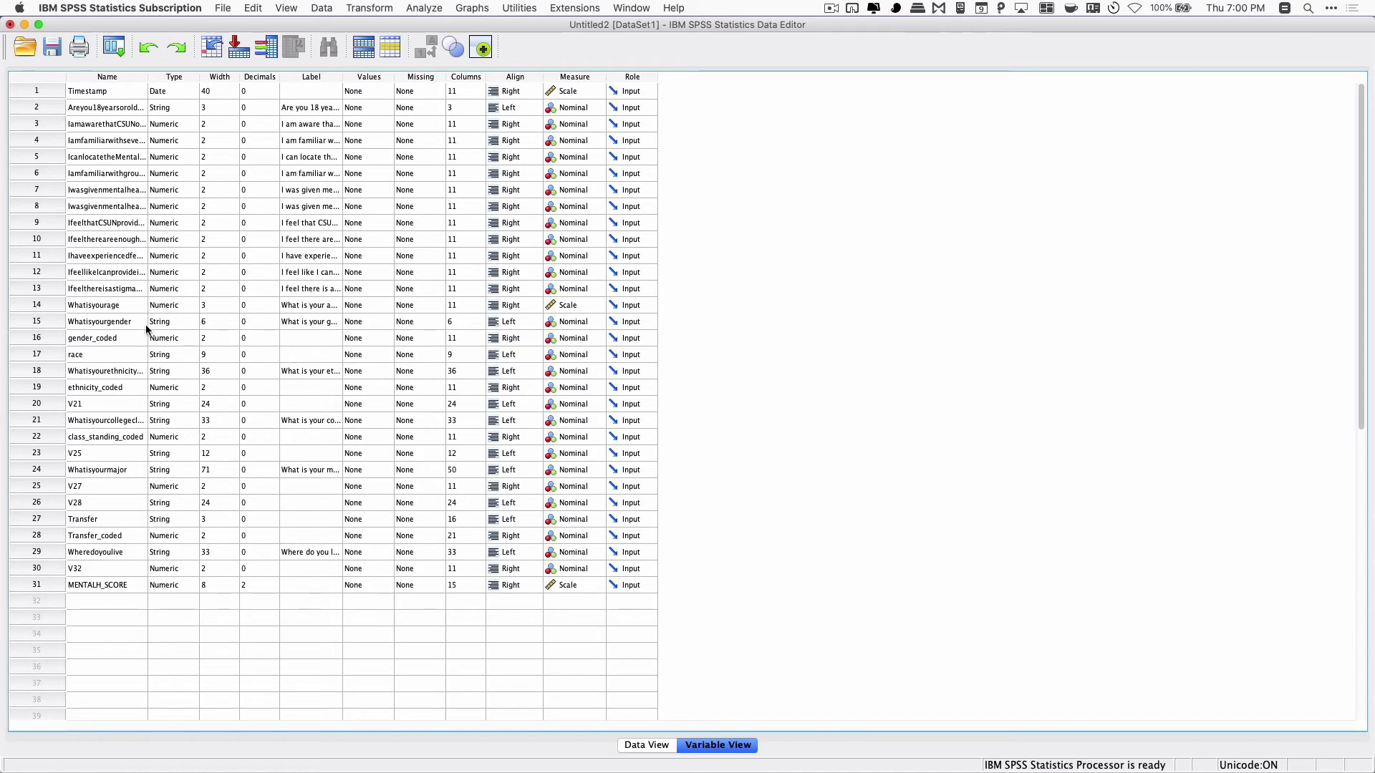
{"action": "left_click", "coordinate": [385, 325]}
{"action": "left_click", "coordinate": [385, 325]}
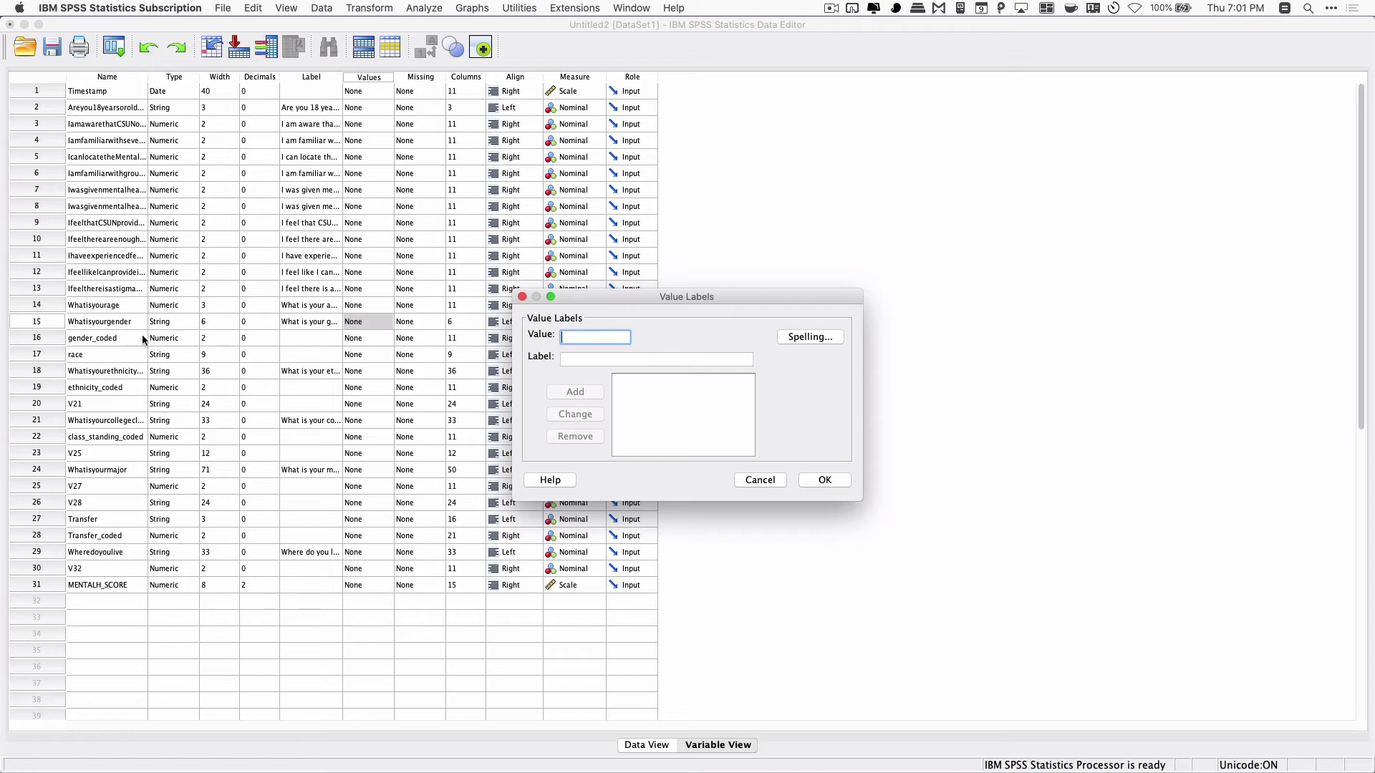
{"action": "left_click", "coordinate": [754, 480]}
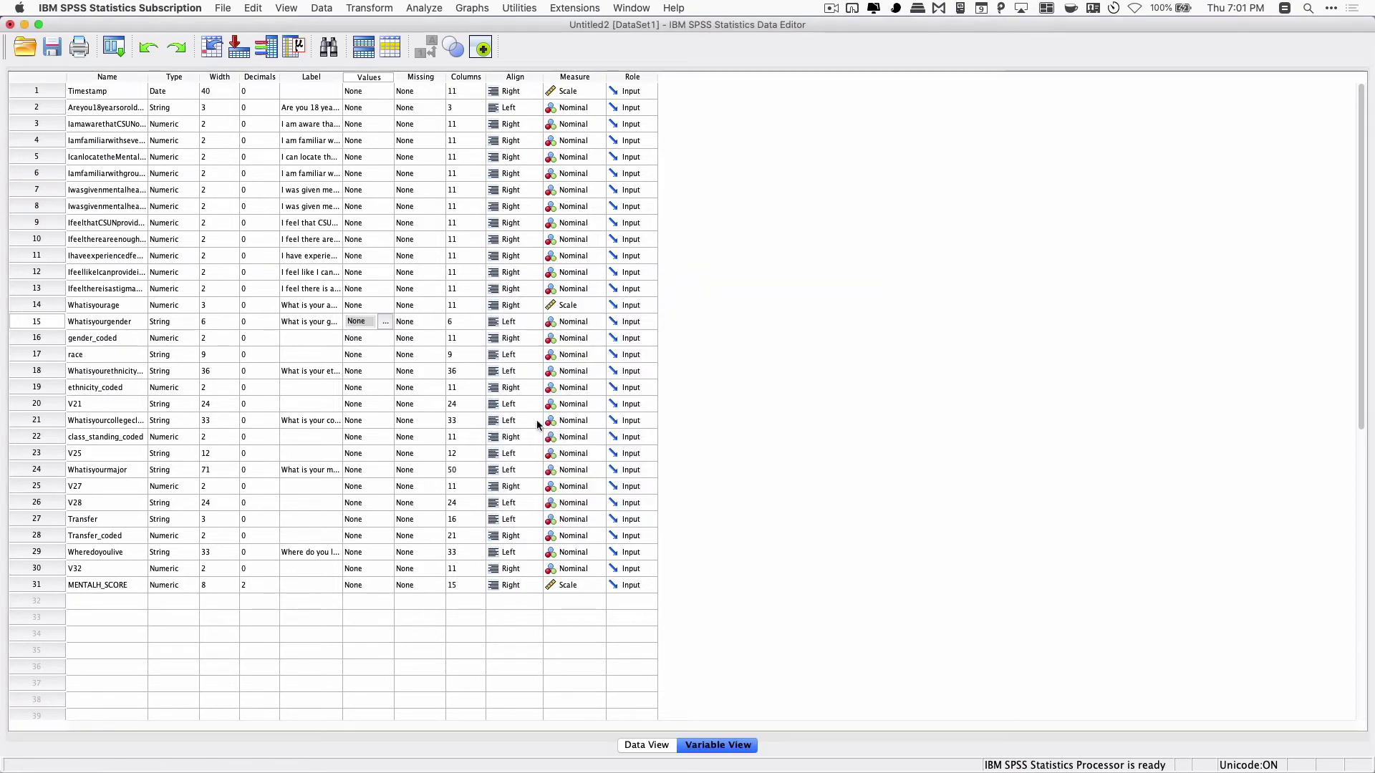
Add a value label to gender_coded that defines value 1 as Female.
{"action": "left_click", "coordinate": [370, 340]}
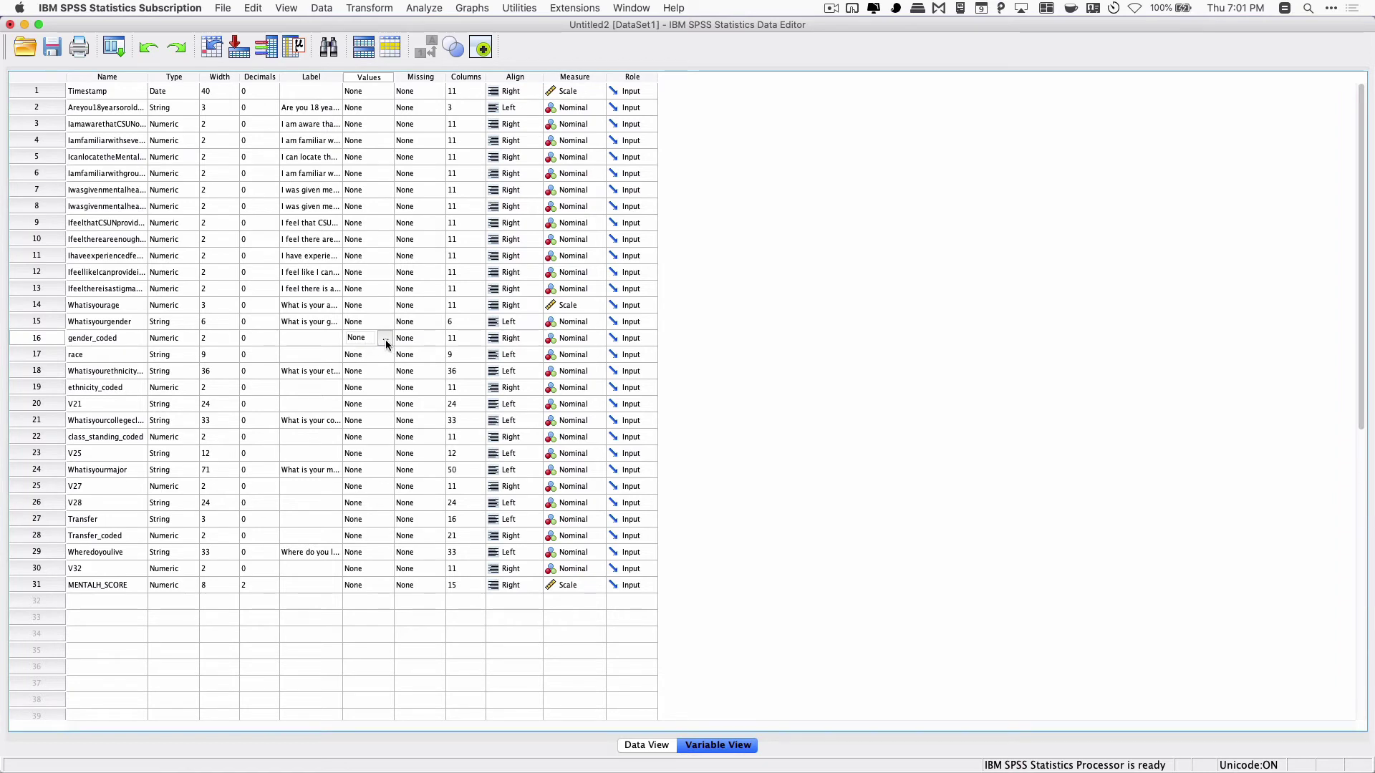
{"action": "left_click", "coordinate": [385, 338]}
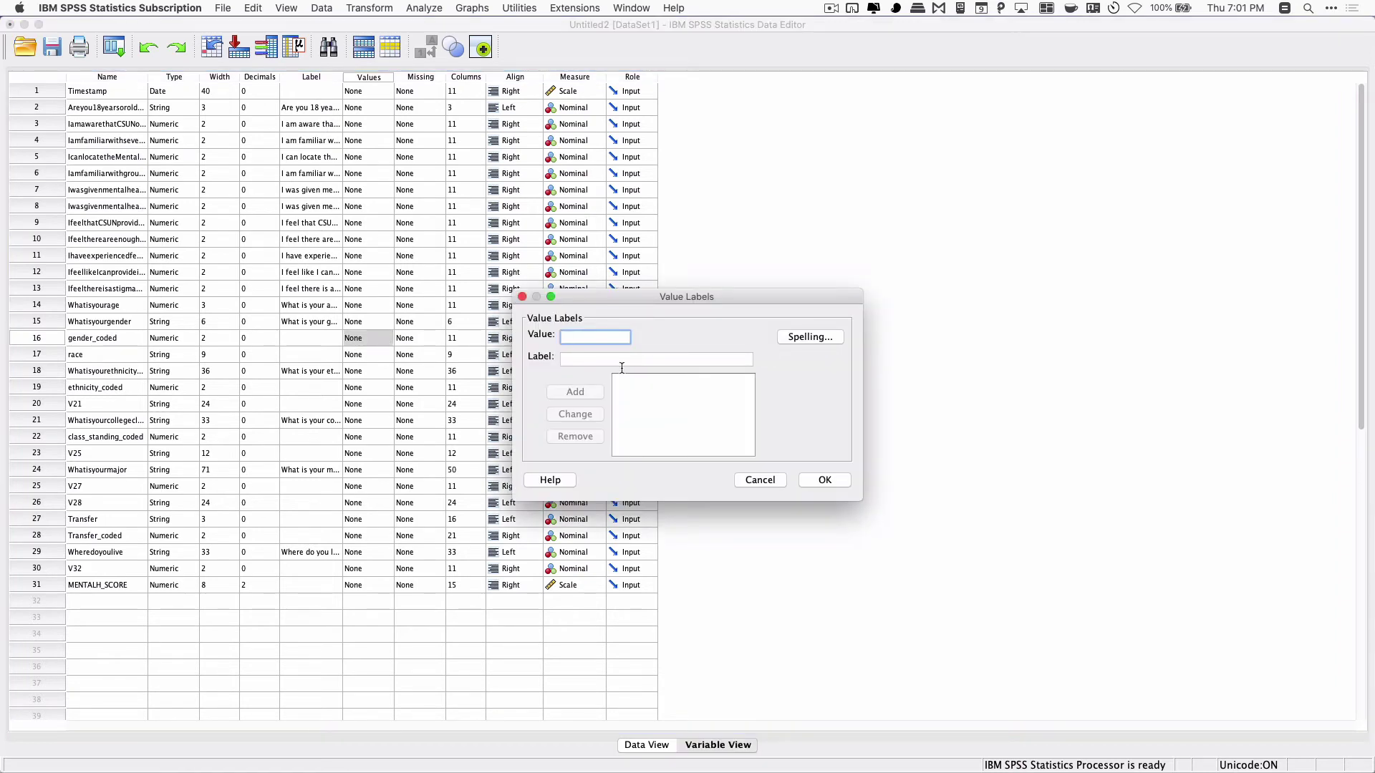
{"action": "type", "text": "1"}
{"action": "left_click", "coordinate": [622, 366]}
{"action": "type", "text": "Female"}
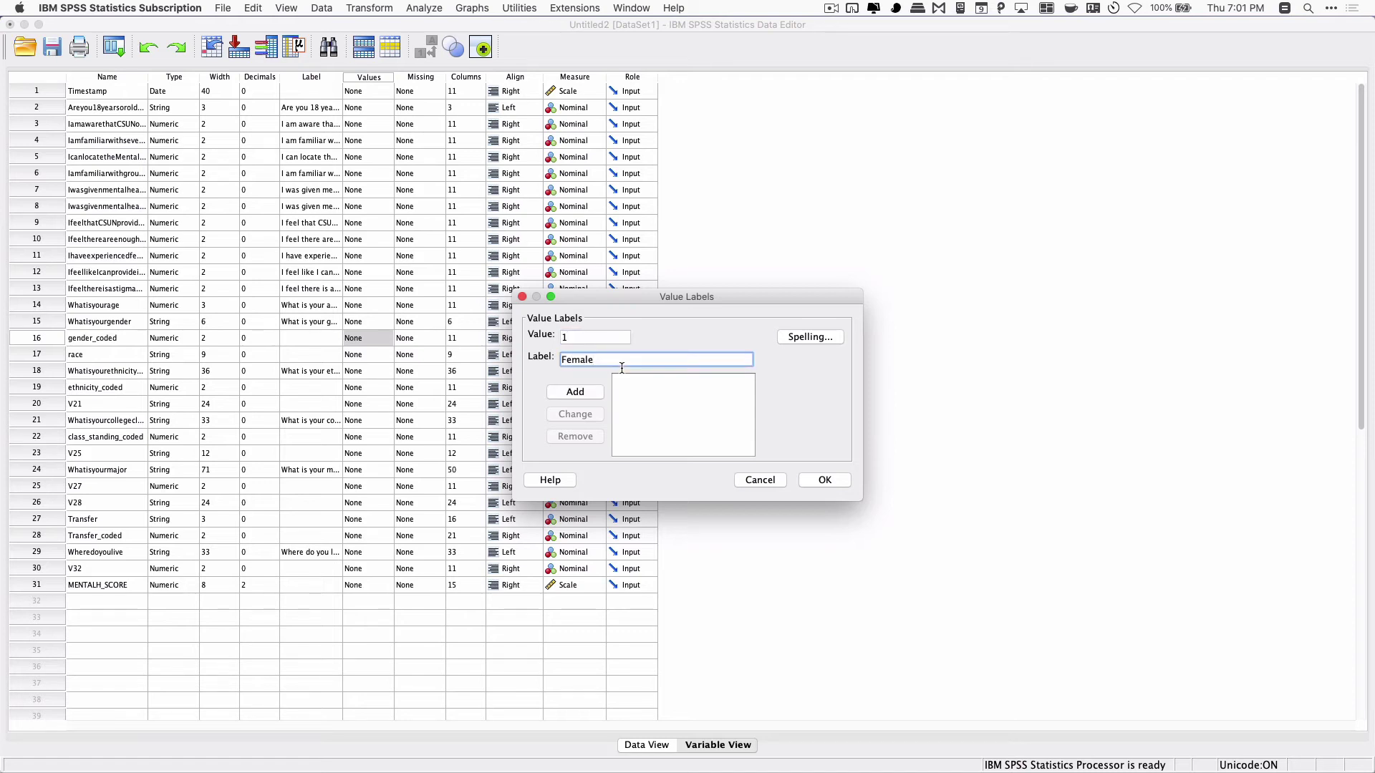
{"action": "left_click", "coordinate": [570, 393]}
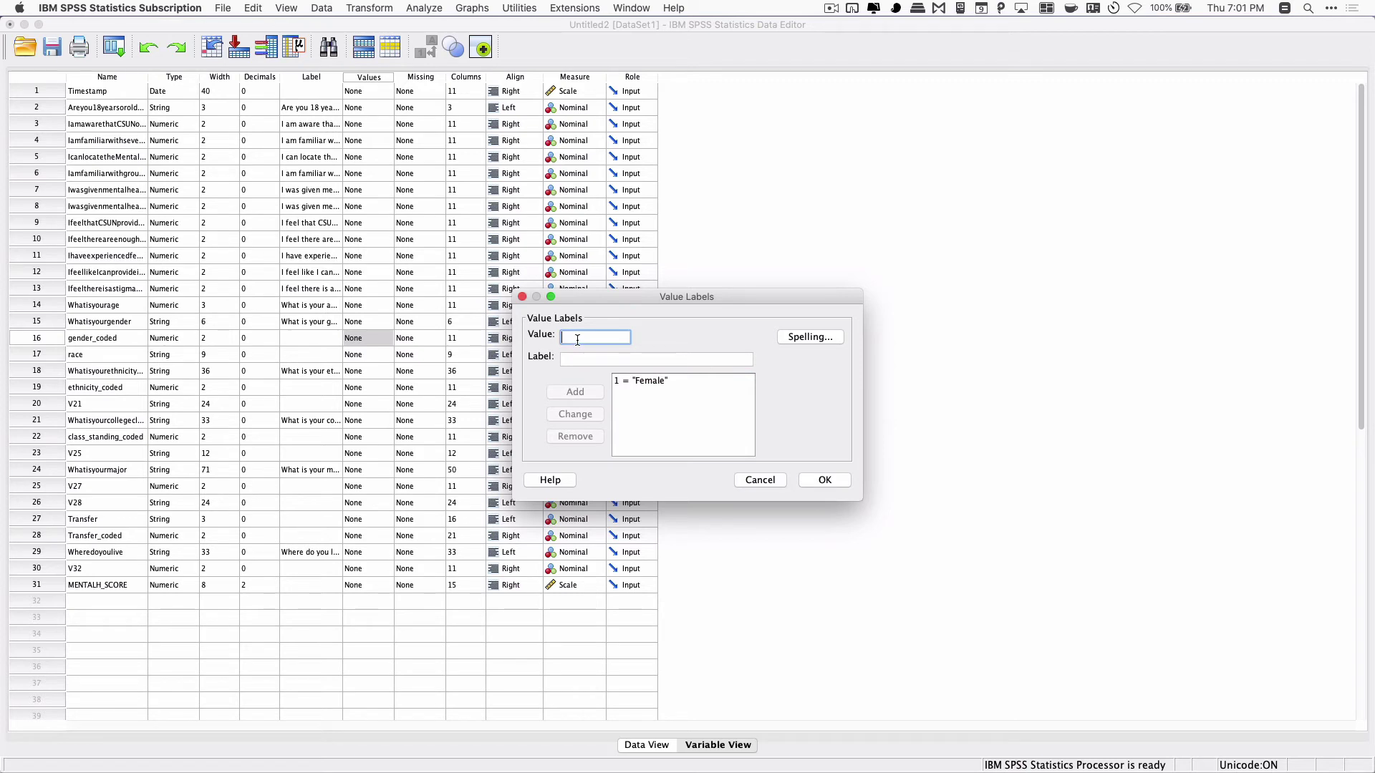
Label value 0 of gender_coded as Male, and widen the Values column of the variable list.
{"action": "type", "text": "0"}
{"action": "key", "text": "Tab"}
{"action": "type", "text": "Male"}
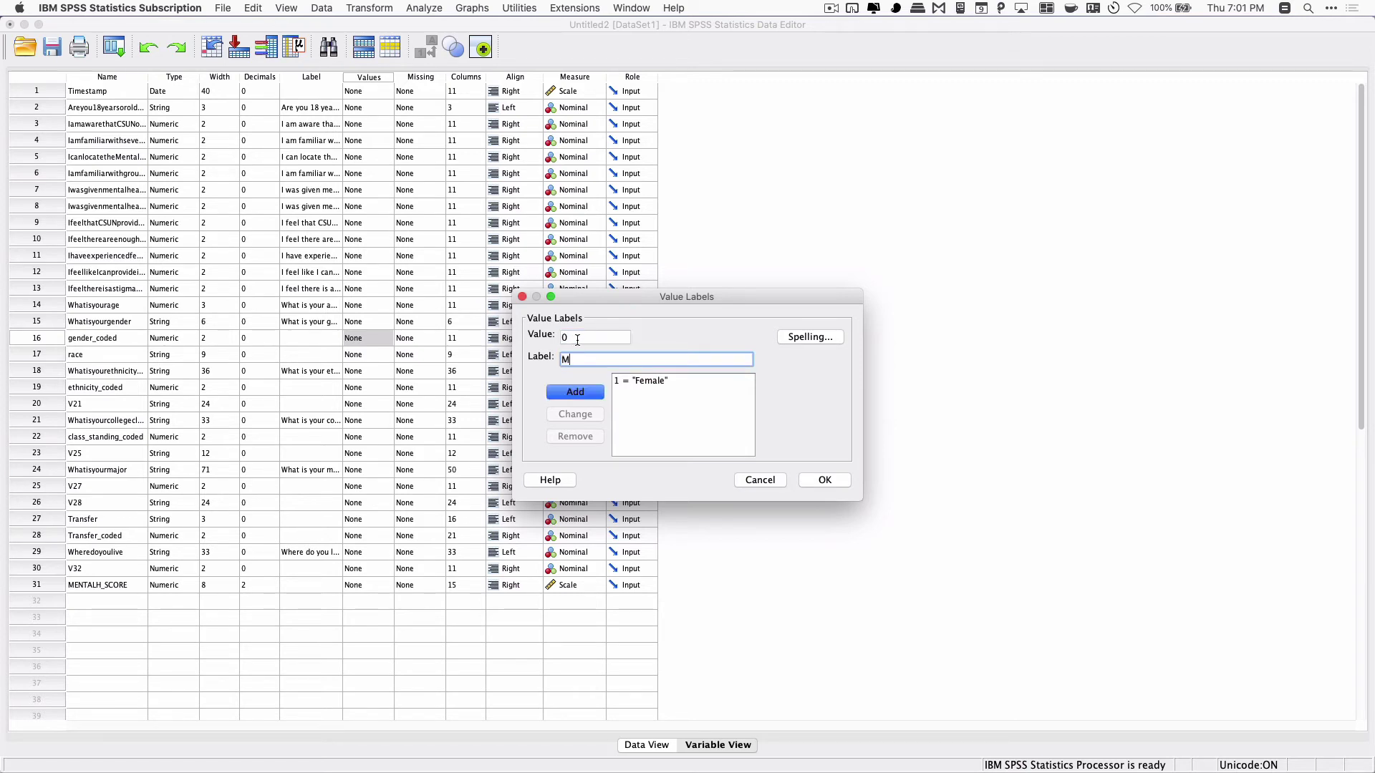
{"action": "left_click", "coordinate": [574, 392]}
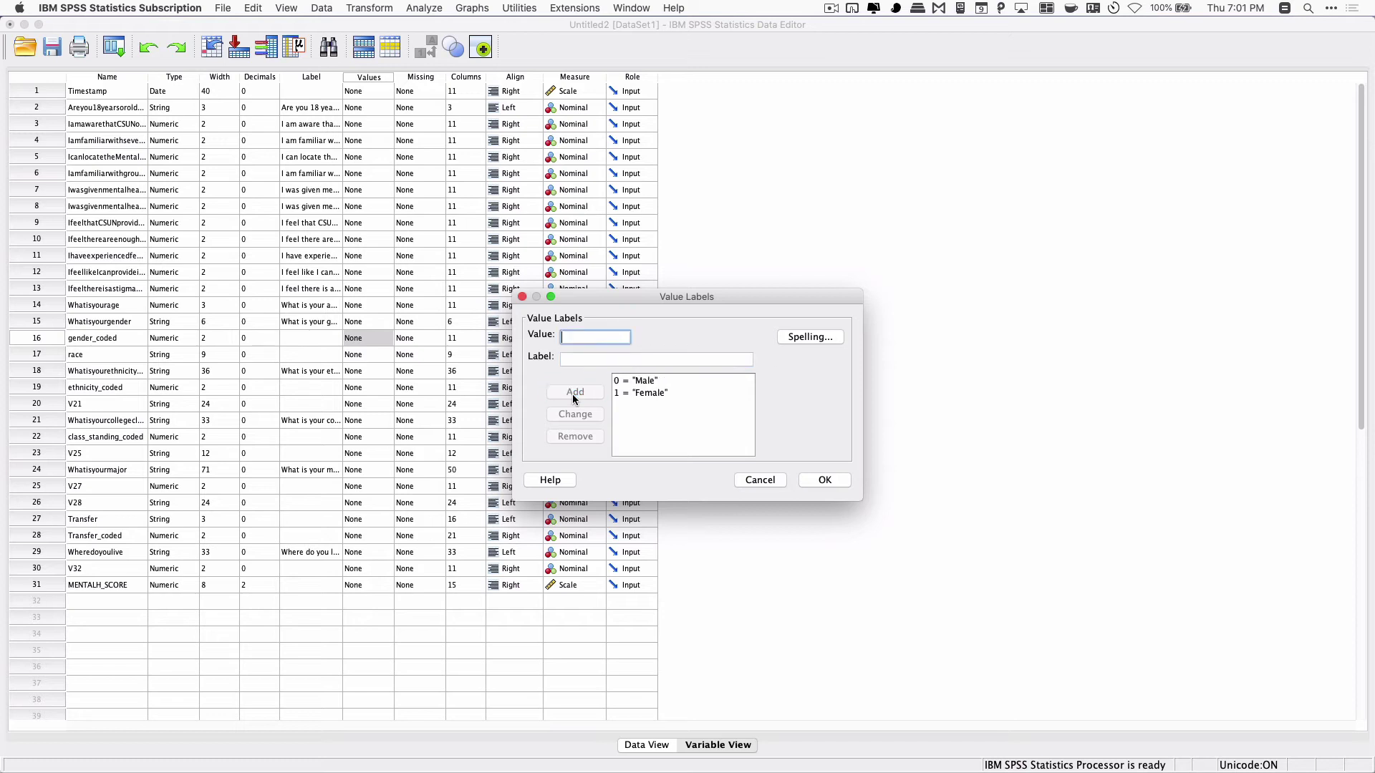
{"action": "left_click", "coordinate": [824, 480]}
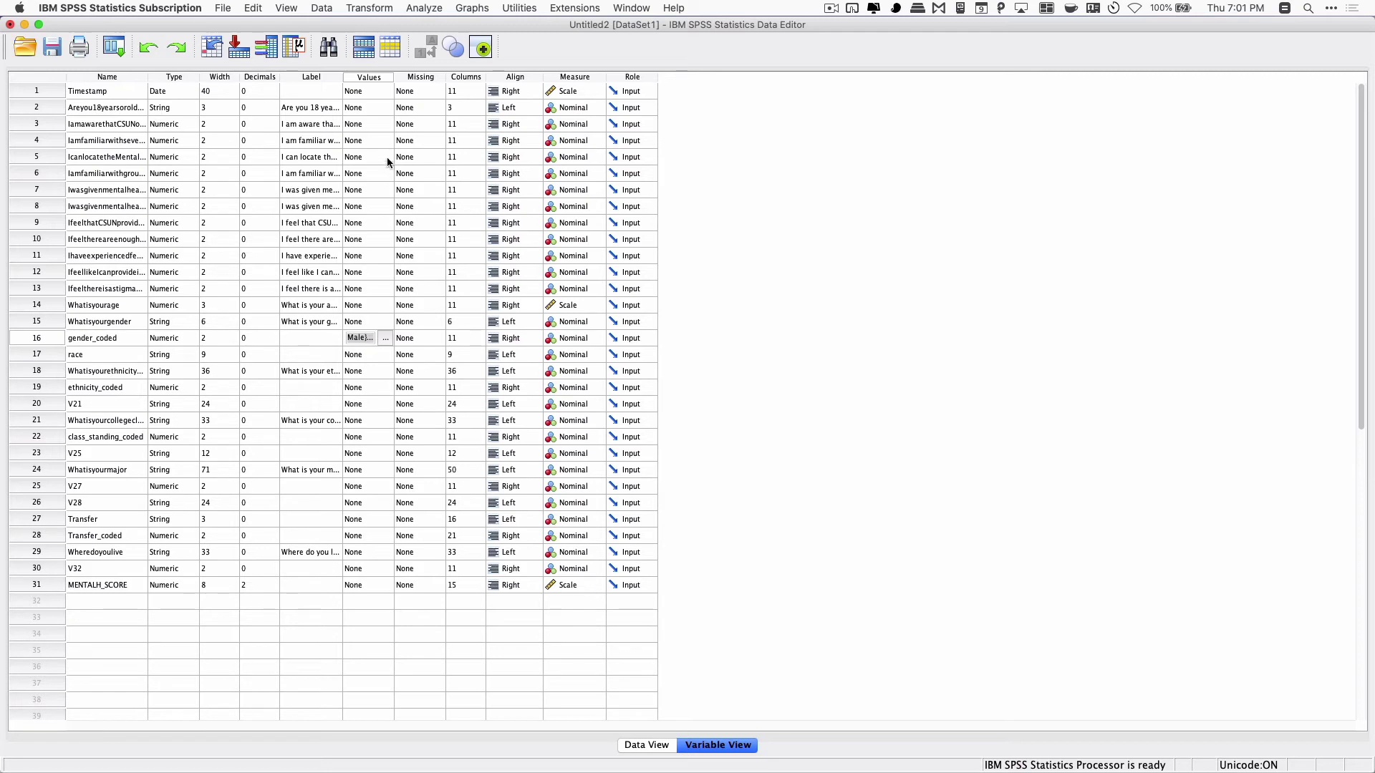
{"action": "left_click_drag", "start_coordinate": [395, 77], "coordinate": [470, 80]}
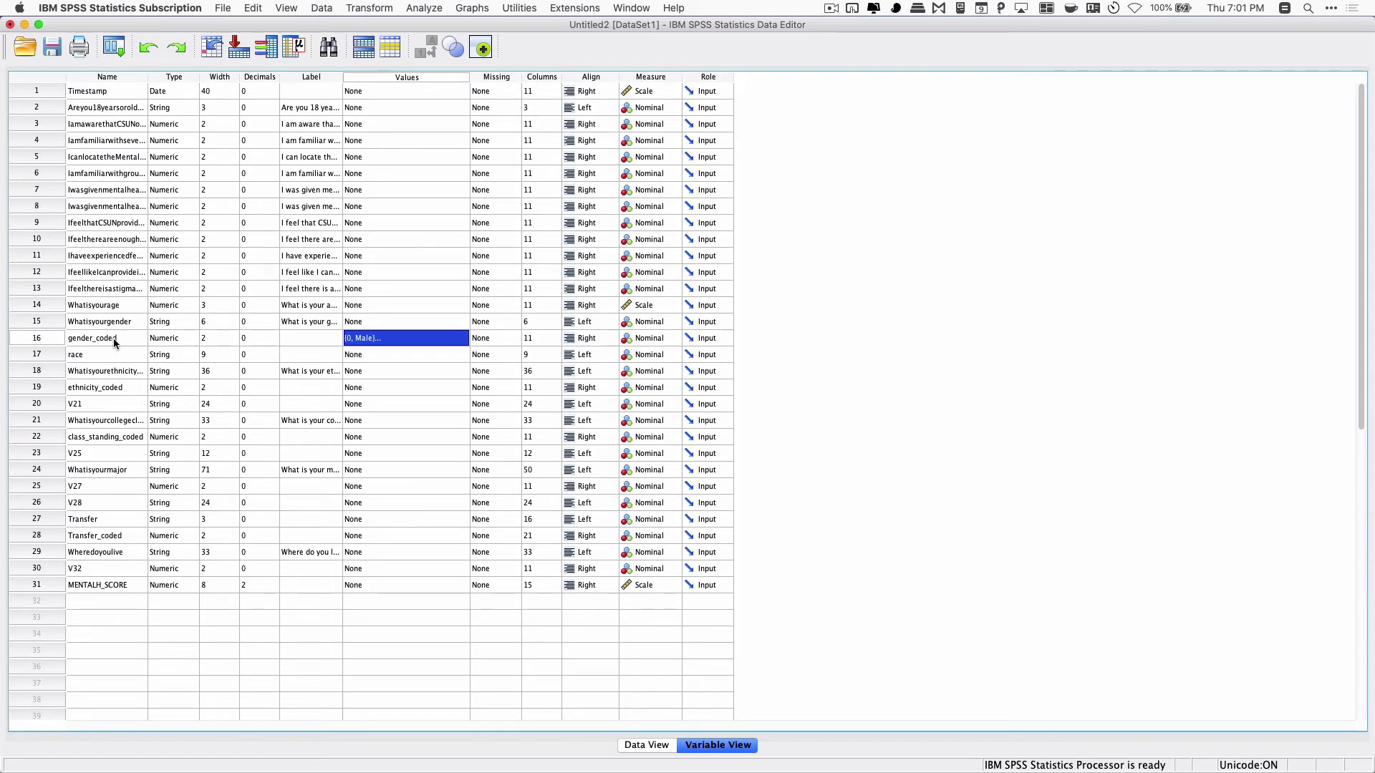
{"action": "left_click", "coordinate": [55, 323]}
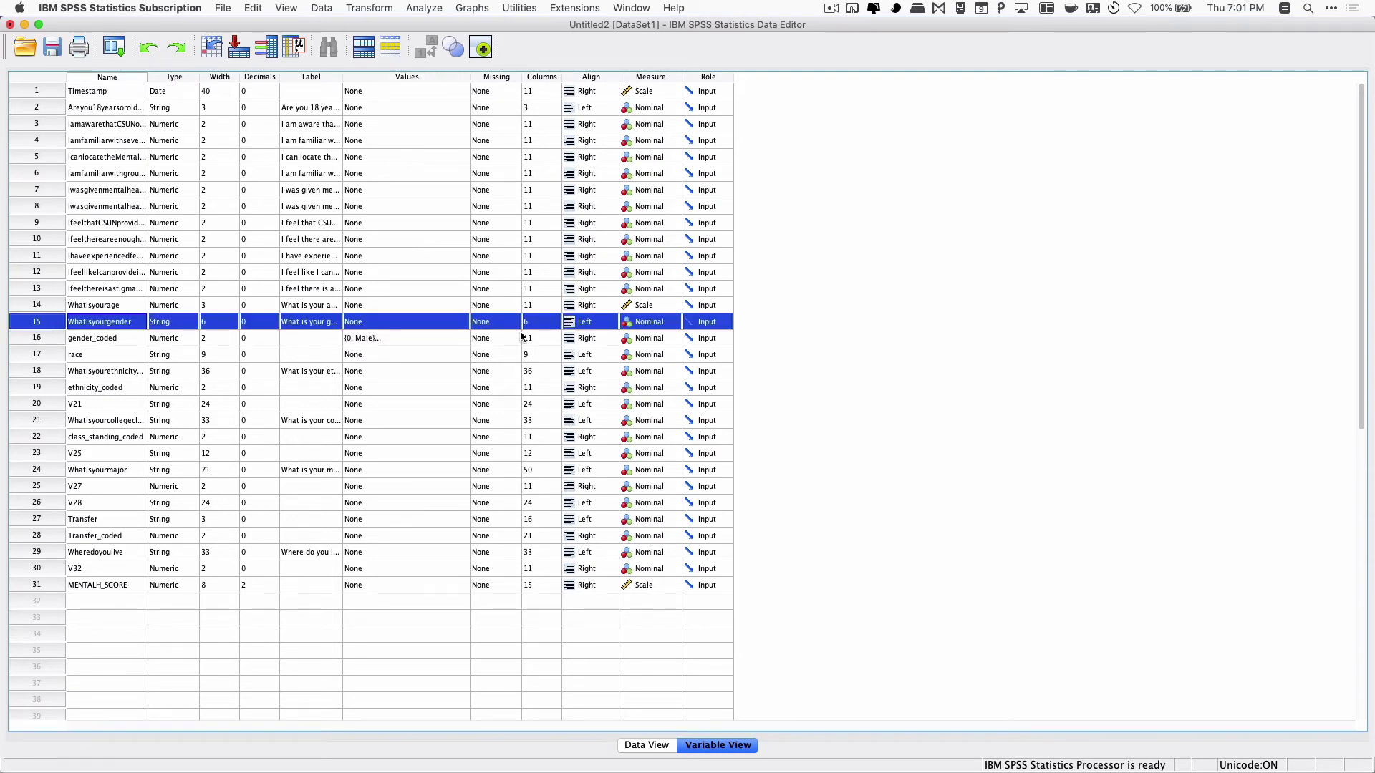
{"action": "left_click", "coordinate": [415, 324]}
{"action": "left_click", "coordinate": [462, 322]}
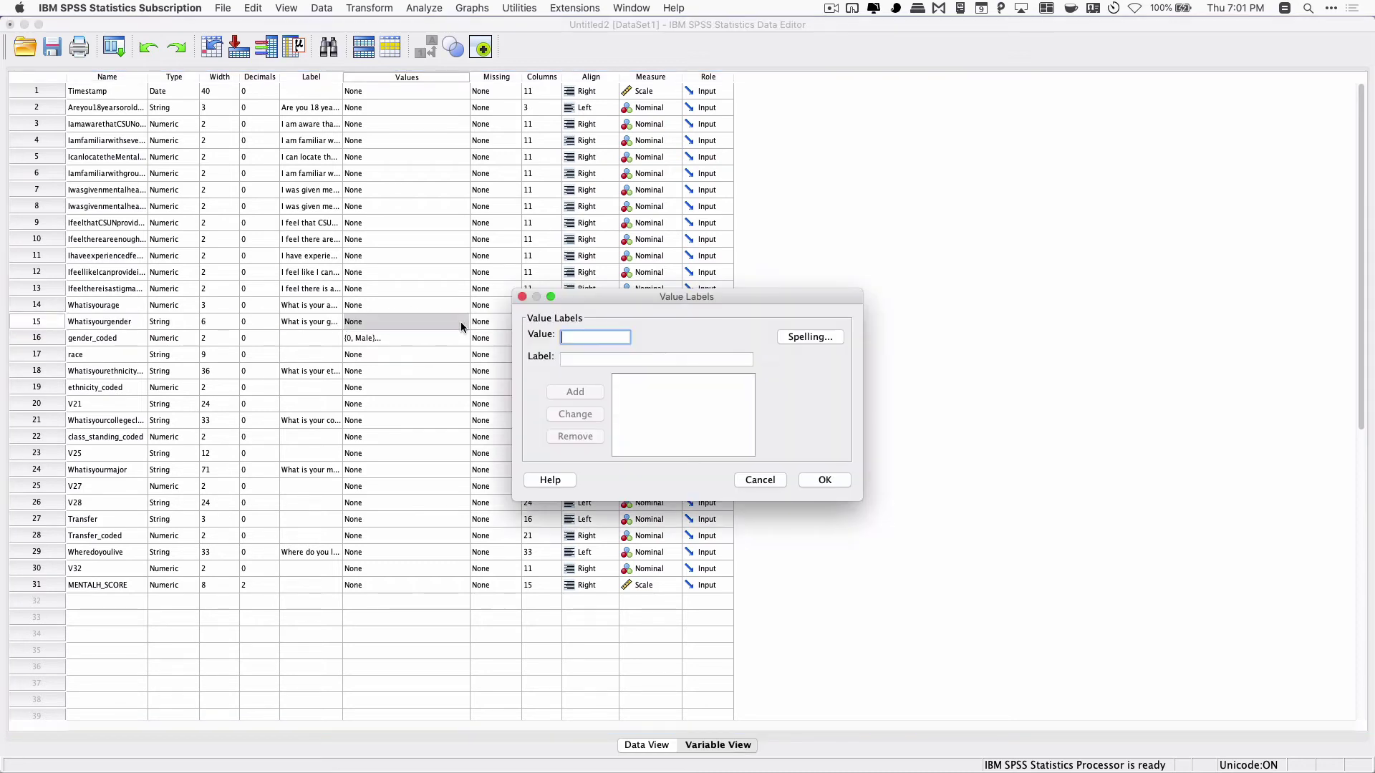
{"action": "left_click", "coordinate": [522, 298]}
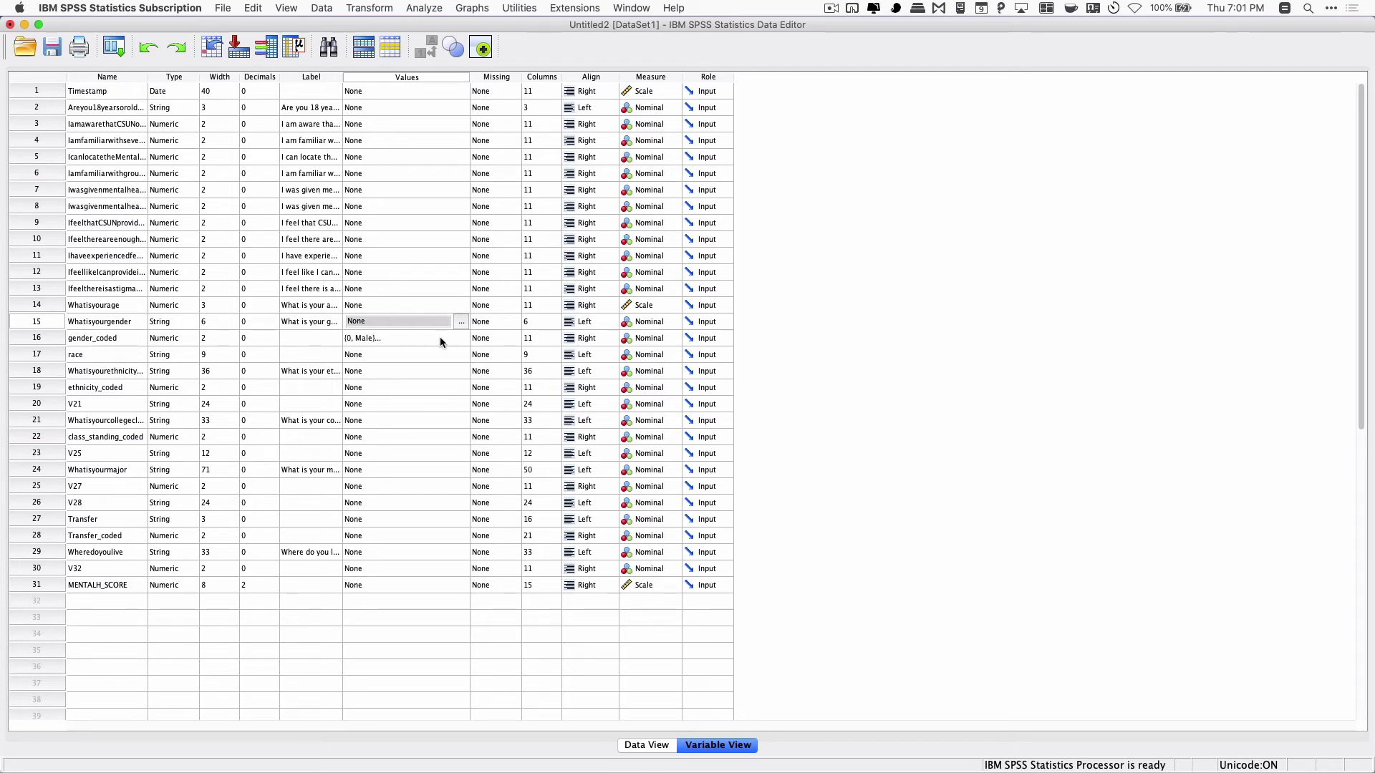
Check the class standing codes in the data and label value 1 of class_standing_coded as Less_Exp.
{"action": "left_click", "coordinate": [650, 745]}
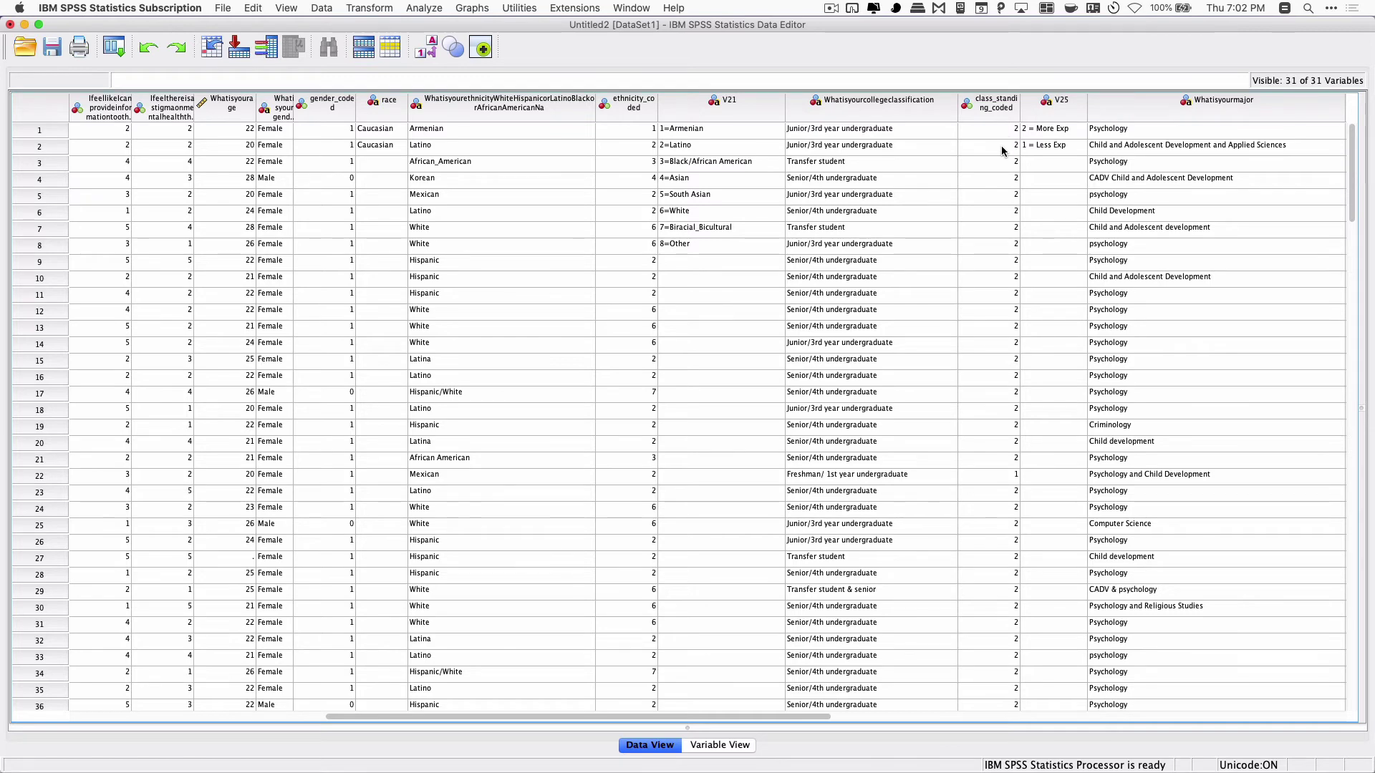
{"action": "left_click", "coordinate": [726, 746]}
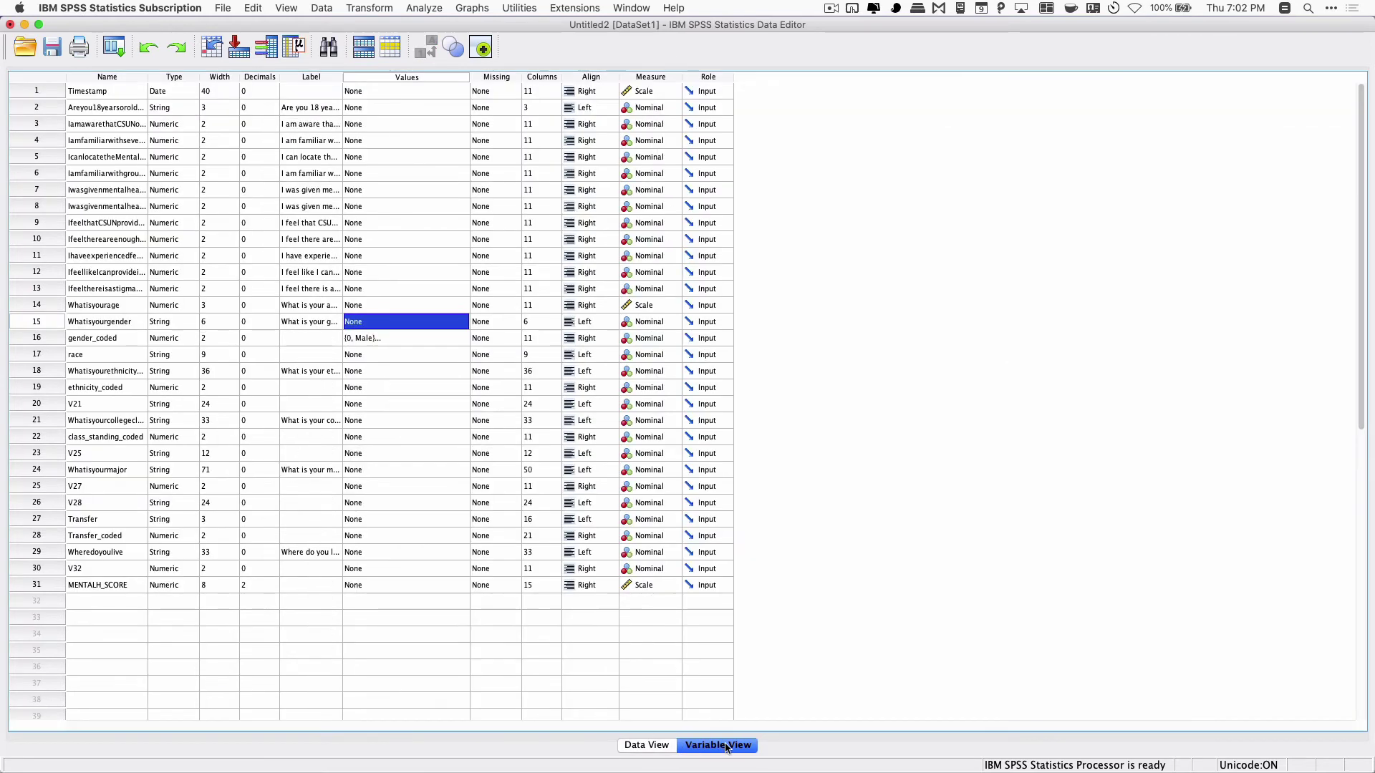
{"action": "left_click", "coordinate": [671, 746]}
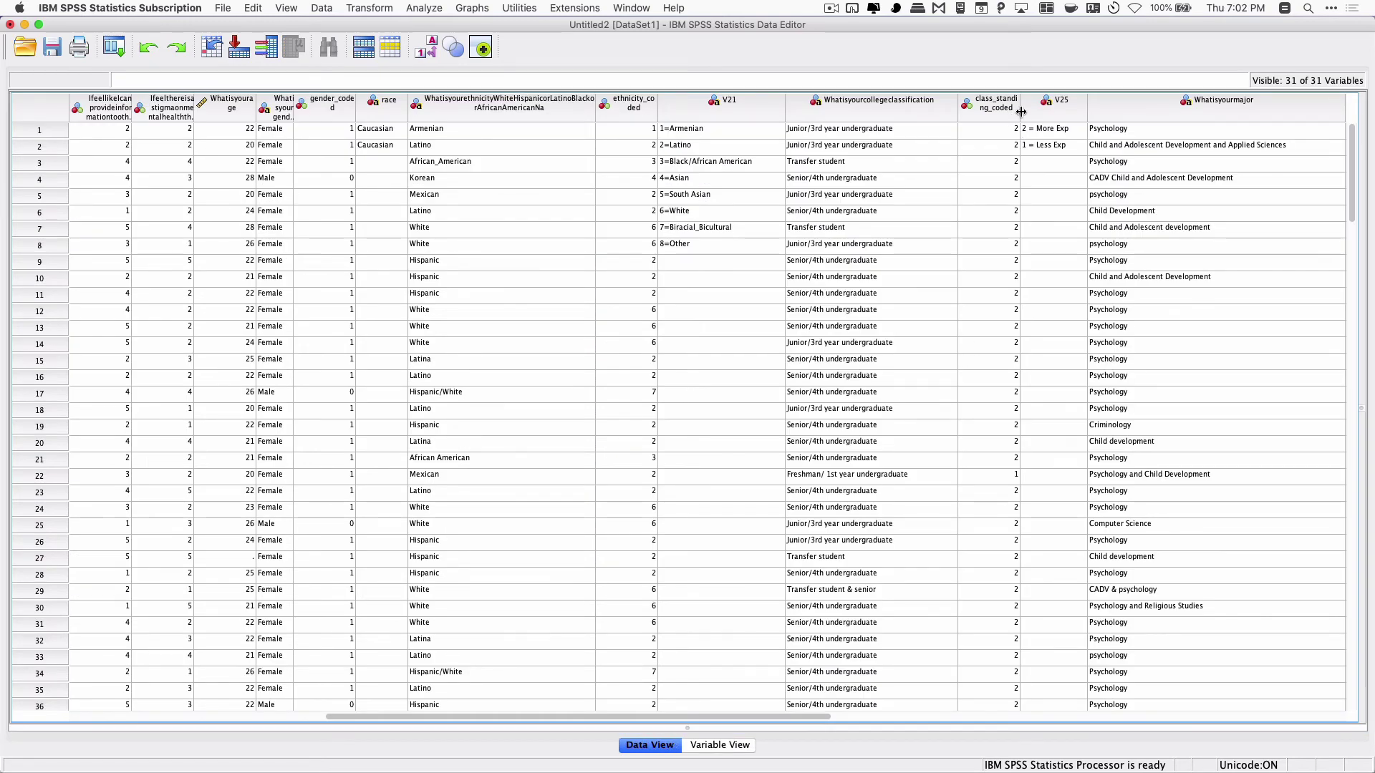
{"action": "left_click", "coordinate": [720, 746]}
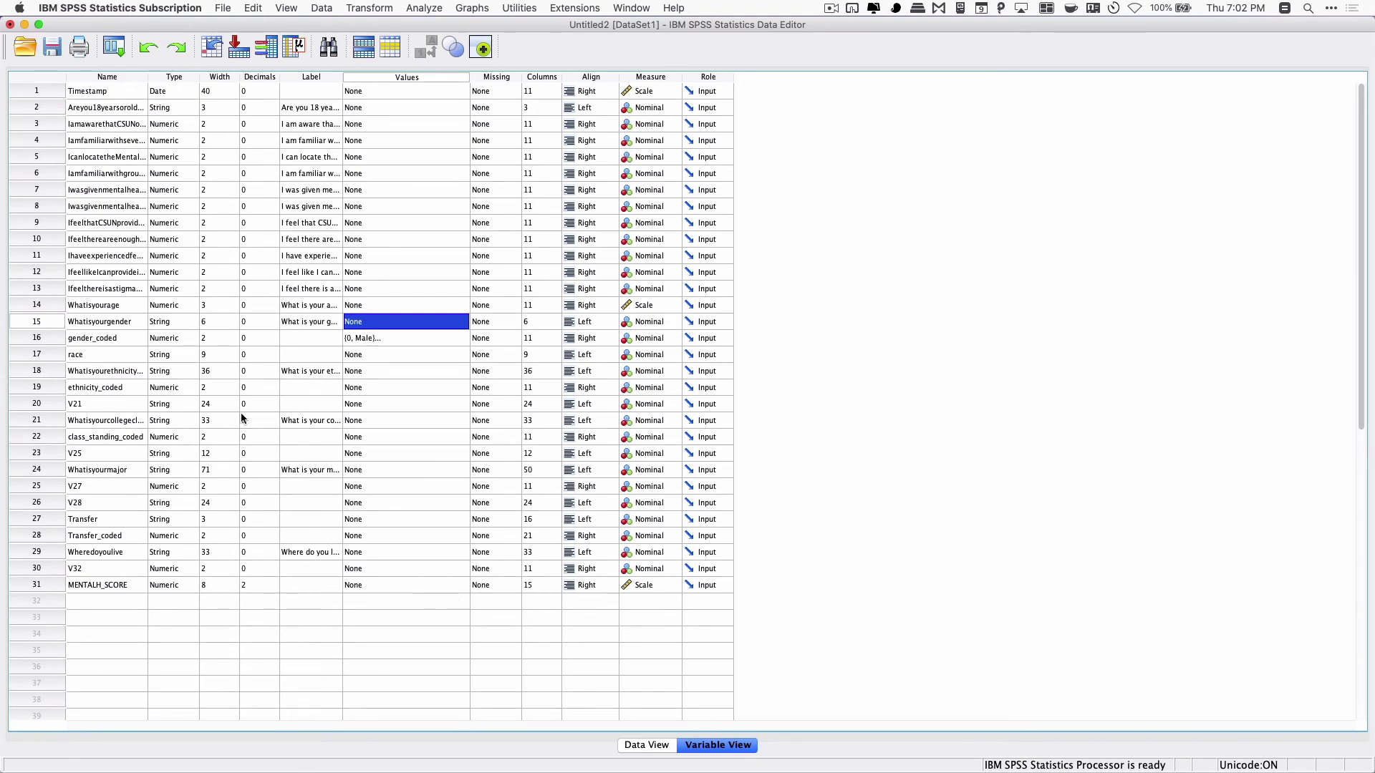
{"action": "left_click", "coordinate": [48, 435]}
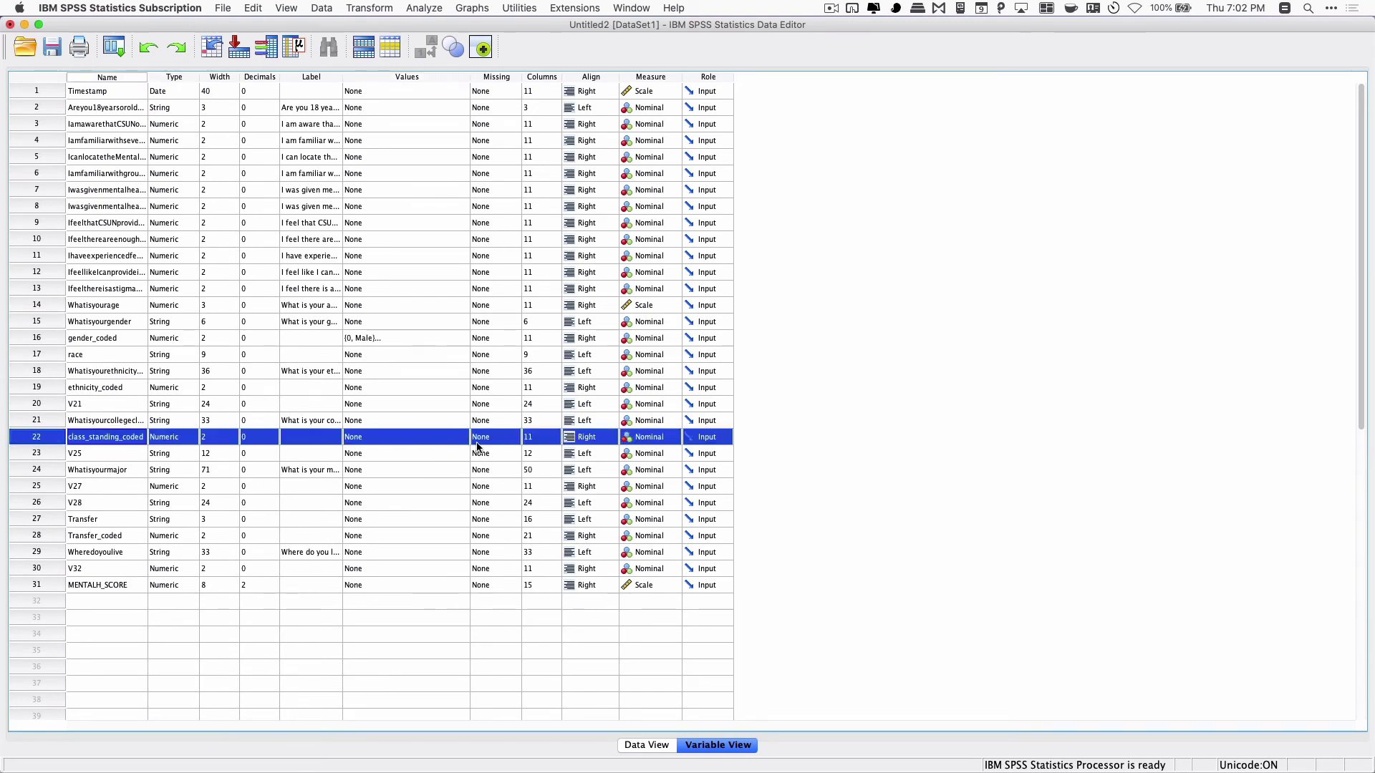
{"action": "left_click", "coordinate": [413, 438]}
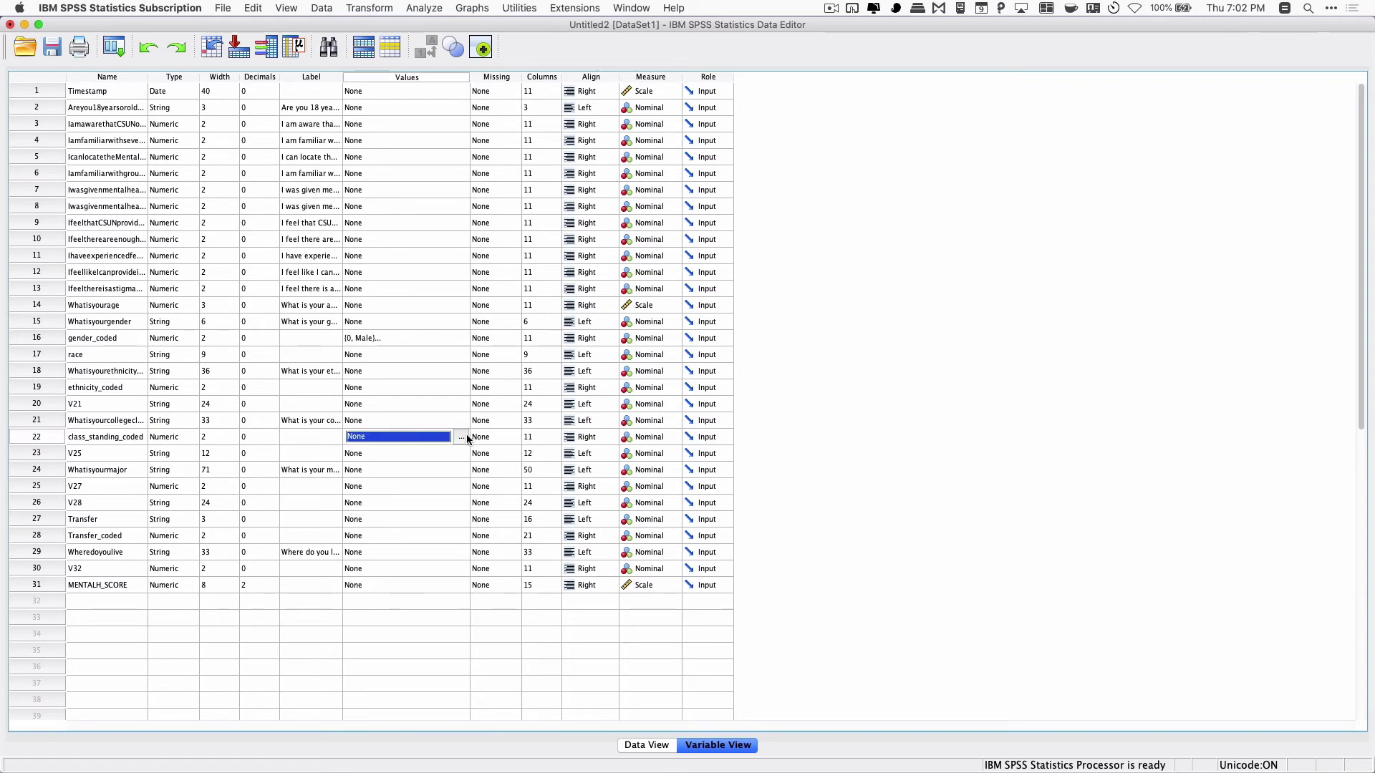
{"action": "left_click", "coordinate": [462, 437]}
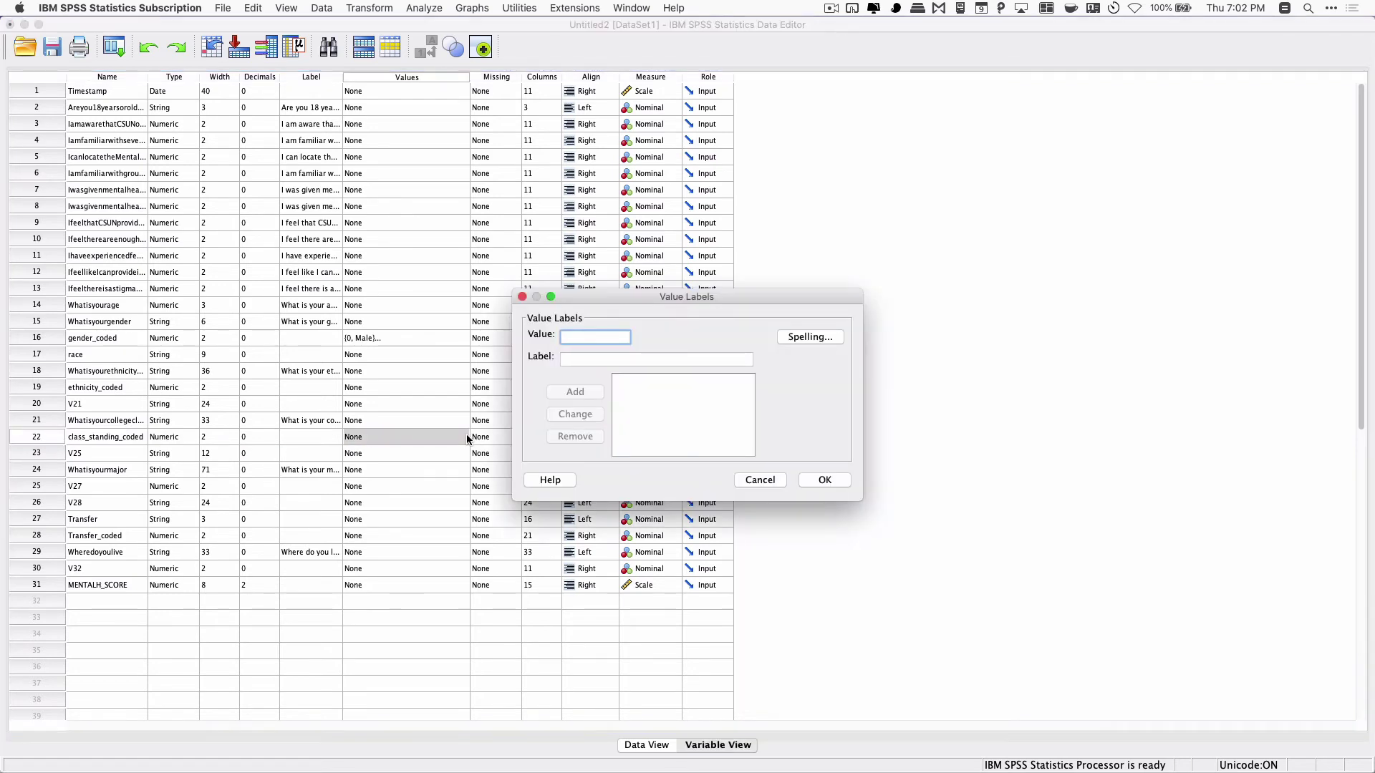
{"action": "type", "text": "1"}
{"action": "key", "text": "Tab"}
{"action": "type", "text": "Les"}
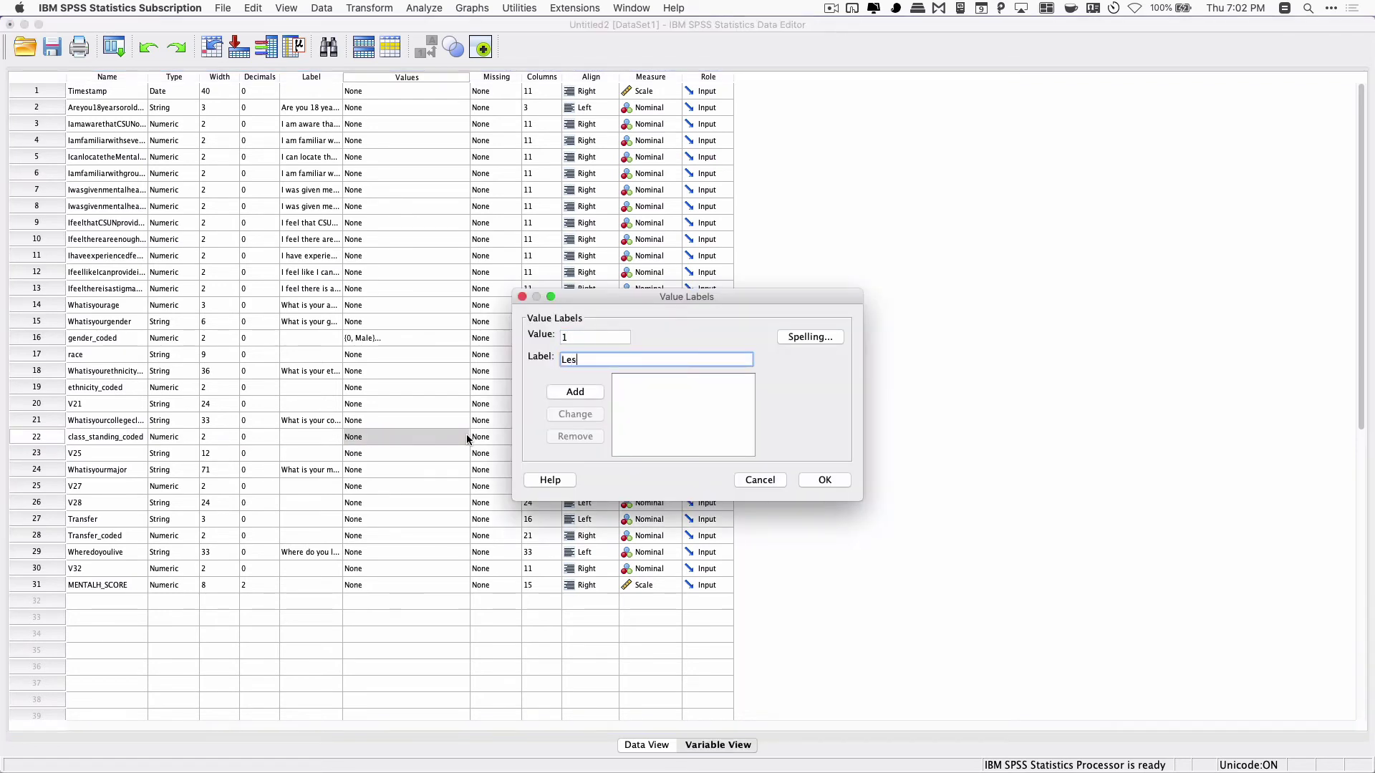
{"action": "type", "text": "s_Exp"}
{"action": "left_click", "coordinate": [586, 393]}
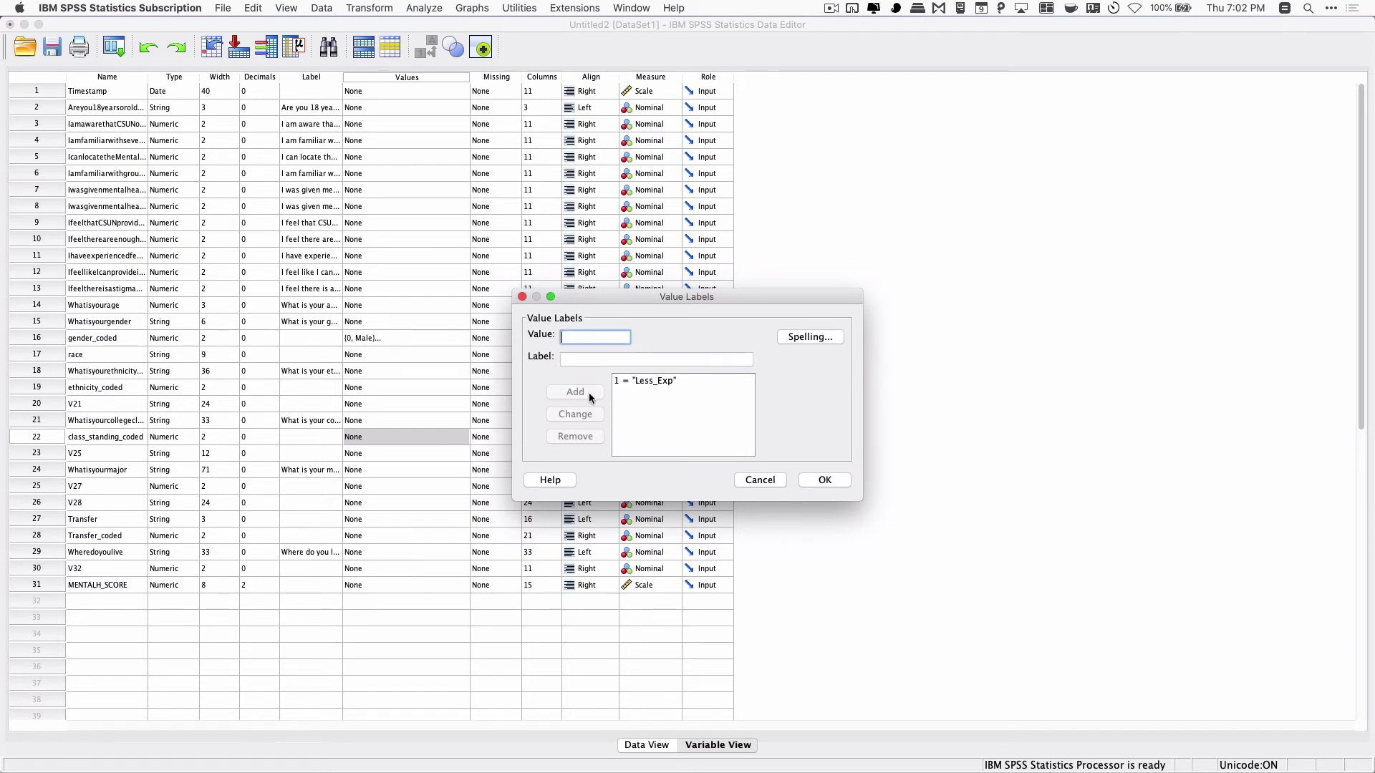
Label value 2 of class_standing_coded as More_Exp and apply the variable's value labels.
{"action": "type", "text": "2"}
{"action": "key", "text": "Tab"}
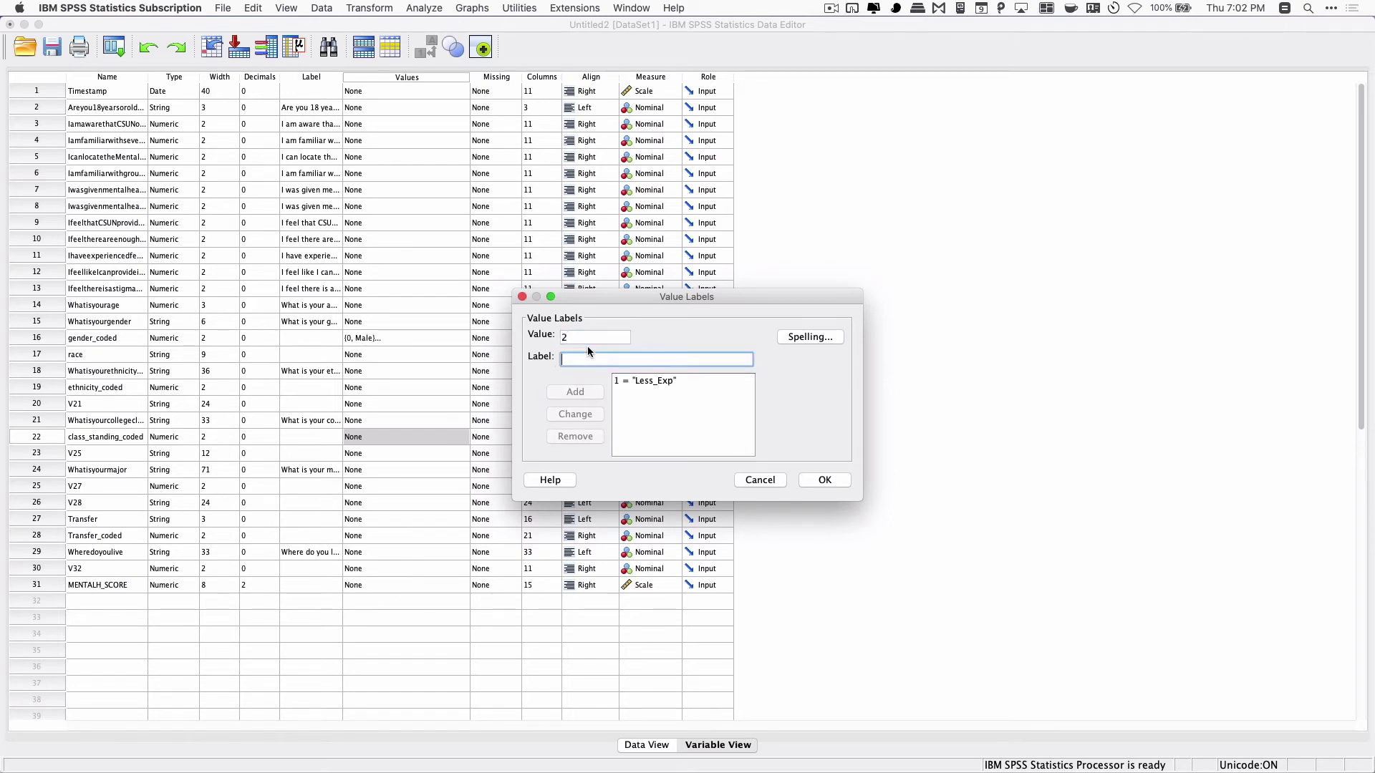
{"action": "type", "text": "More_Exp"}
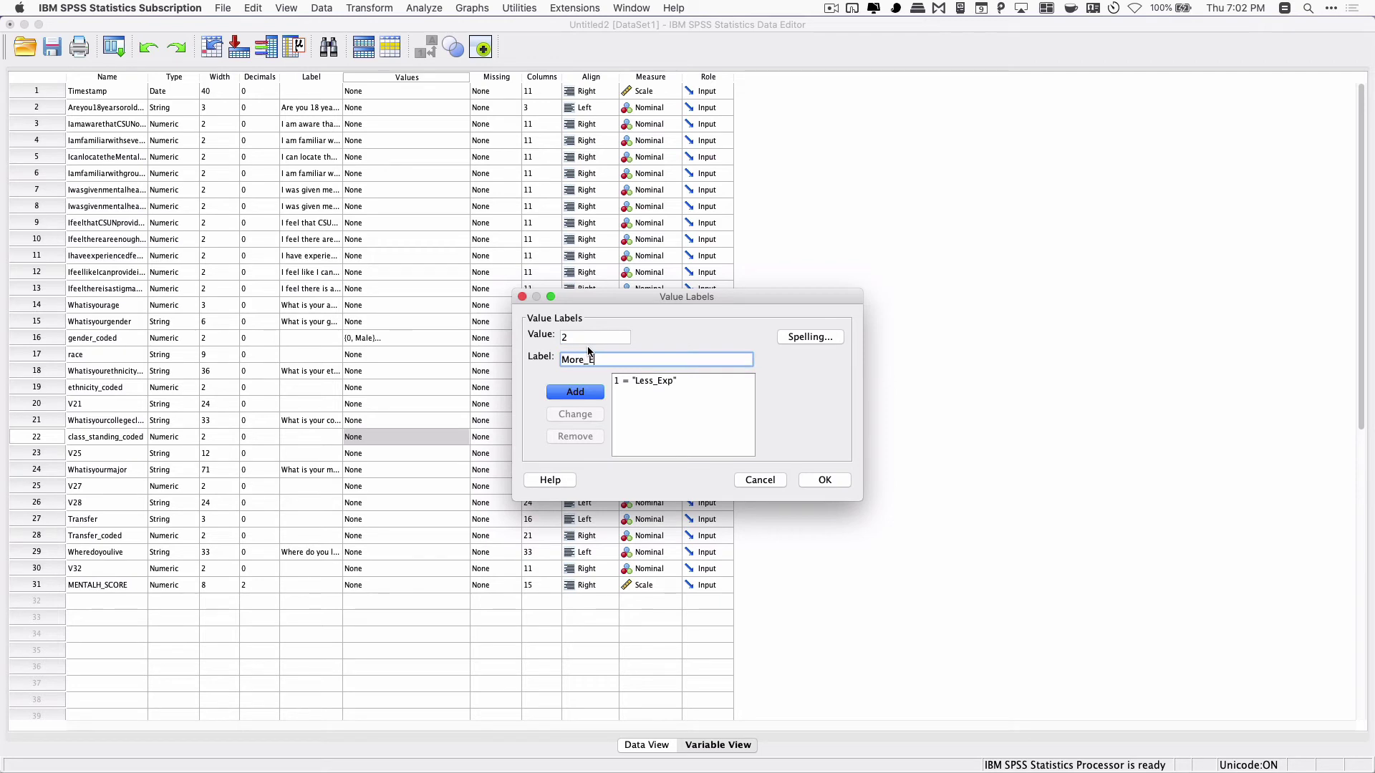
{"action": "left_click", "coordinate": [599, 394]}
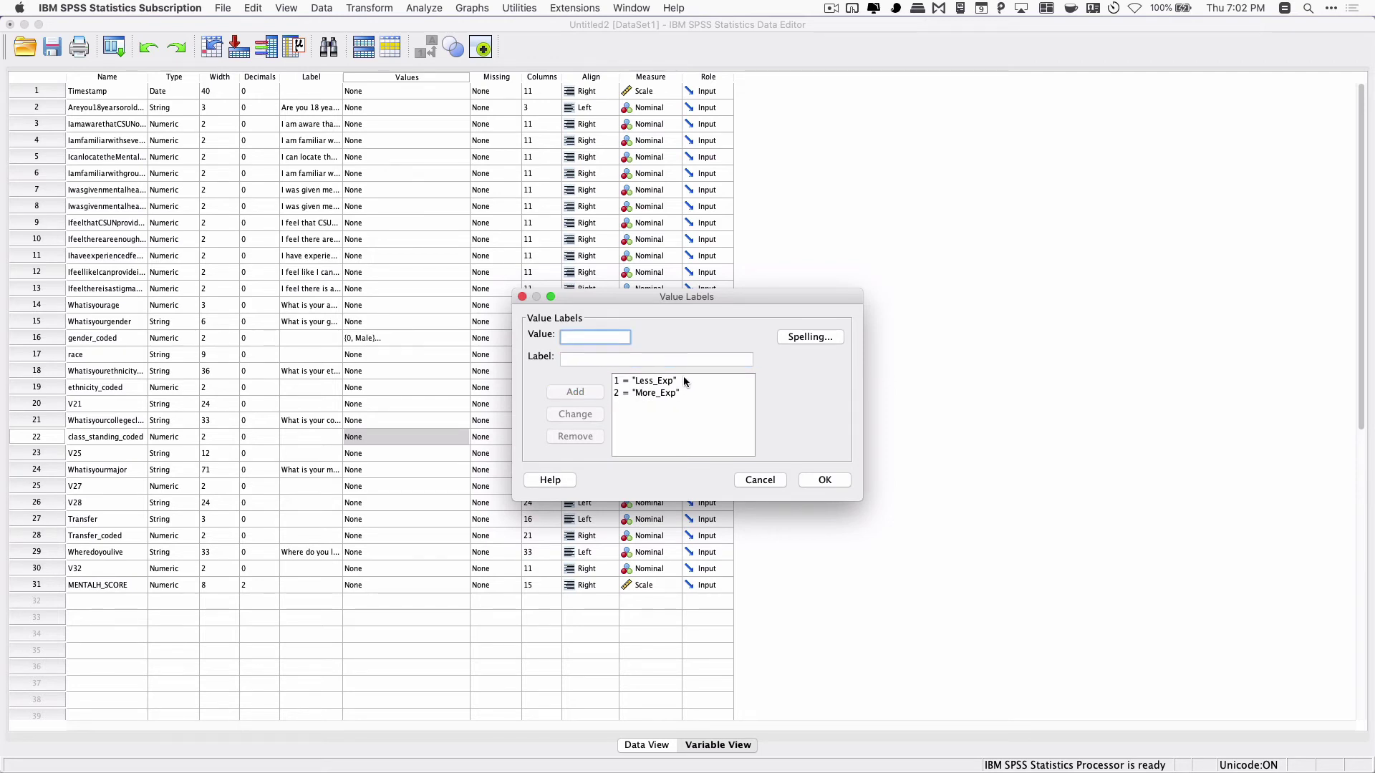
{"action": "left_click", "coordinate": [671, 382]}
{"action": "left_click", "coordinate": [701, 394]}
{"action": "left_click", "coordinate": [685, 381]}
{"action": "left_click", "coordinate": [672, 395]}
{"action": "left_click", "coordinate": [672, 382]}
{"action": "left_click", "coordinate": [672, 394]}
{"action": "left_click", "coordinate": [674, 382]}
{"action": "key", "text": "Tab"}
{"action": "left_click", "coordinate": [831, 478]}
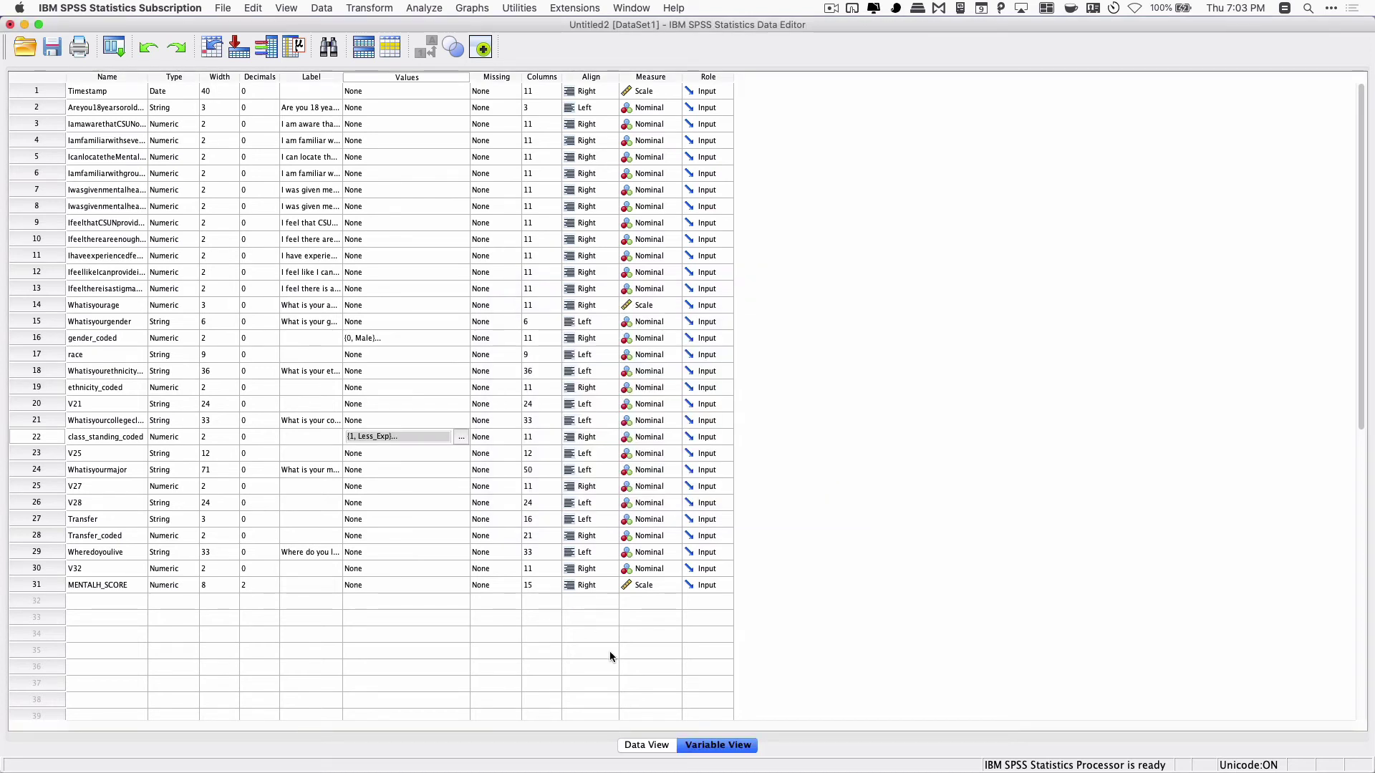
Return to the data and display value labels instead of numeric codes for gender_coded and class_standing_coded.
{"action": "left_click", "coordinate": [652, 744]}
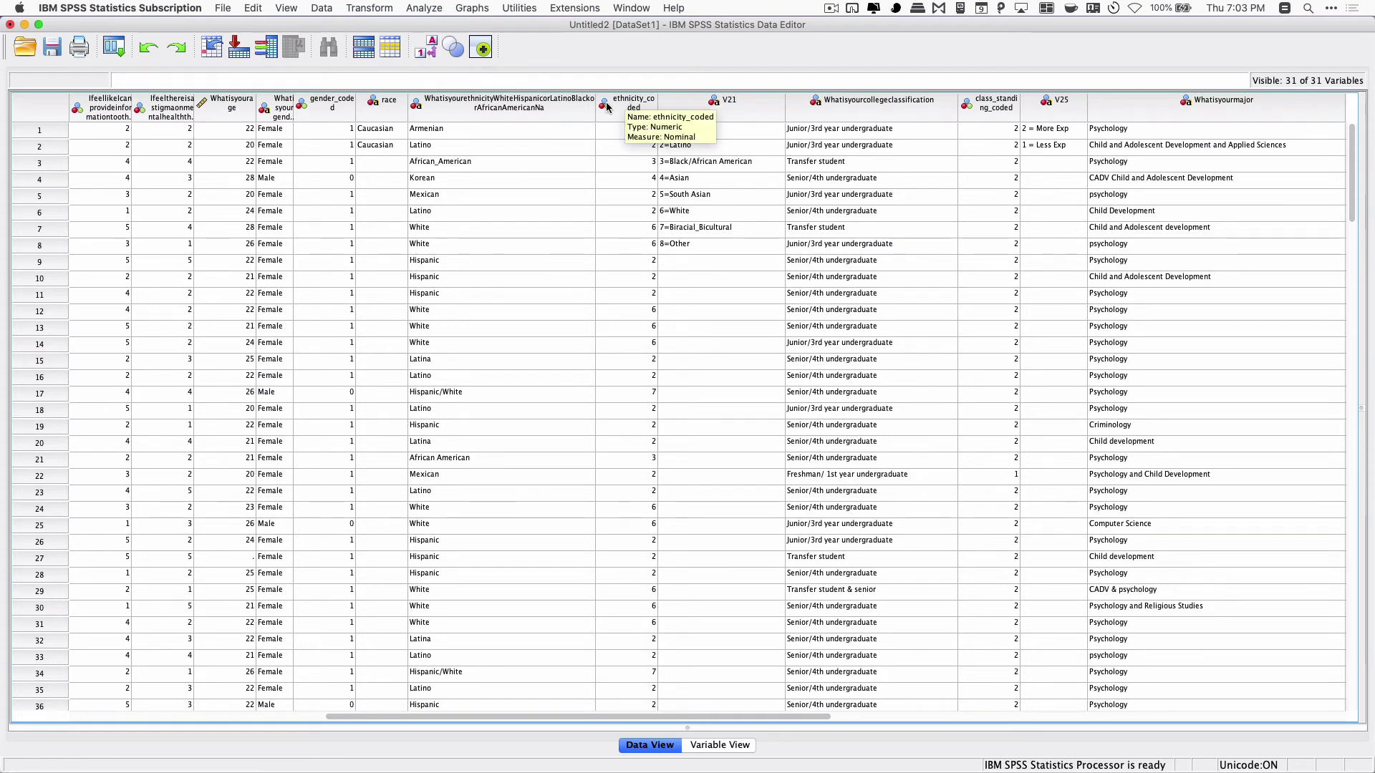
{"action": "left_click", "coordinate": [342, 104]}
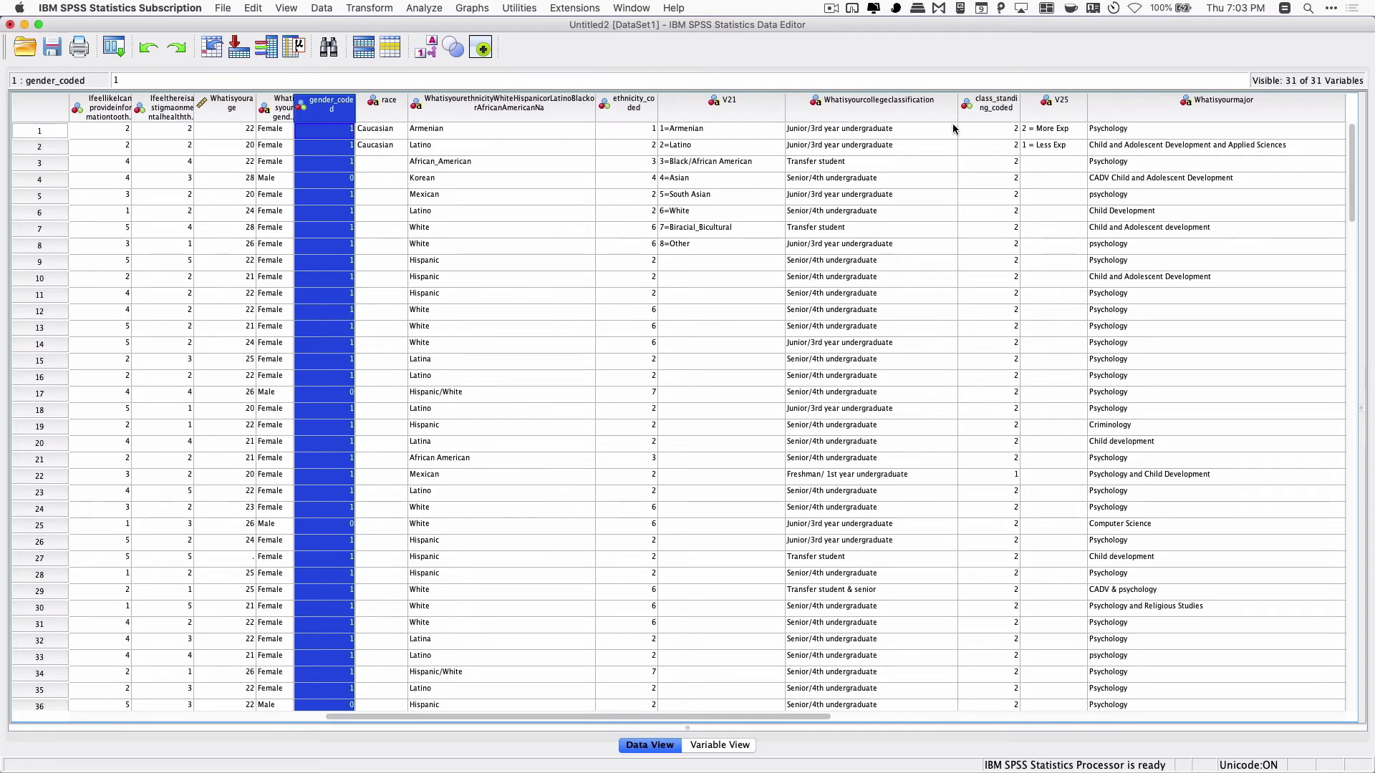
{"action": "left_click", "coordinate": [995, 108]}
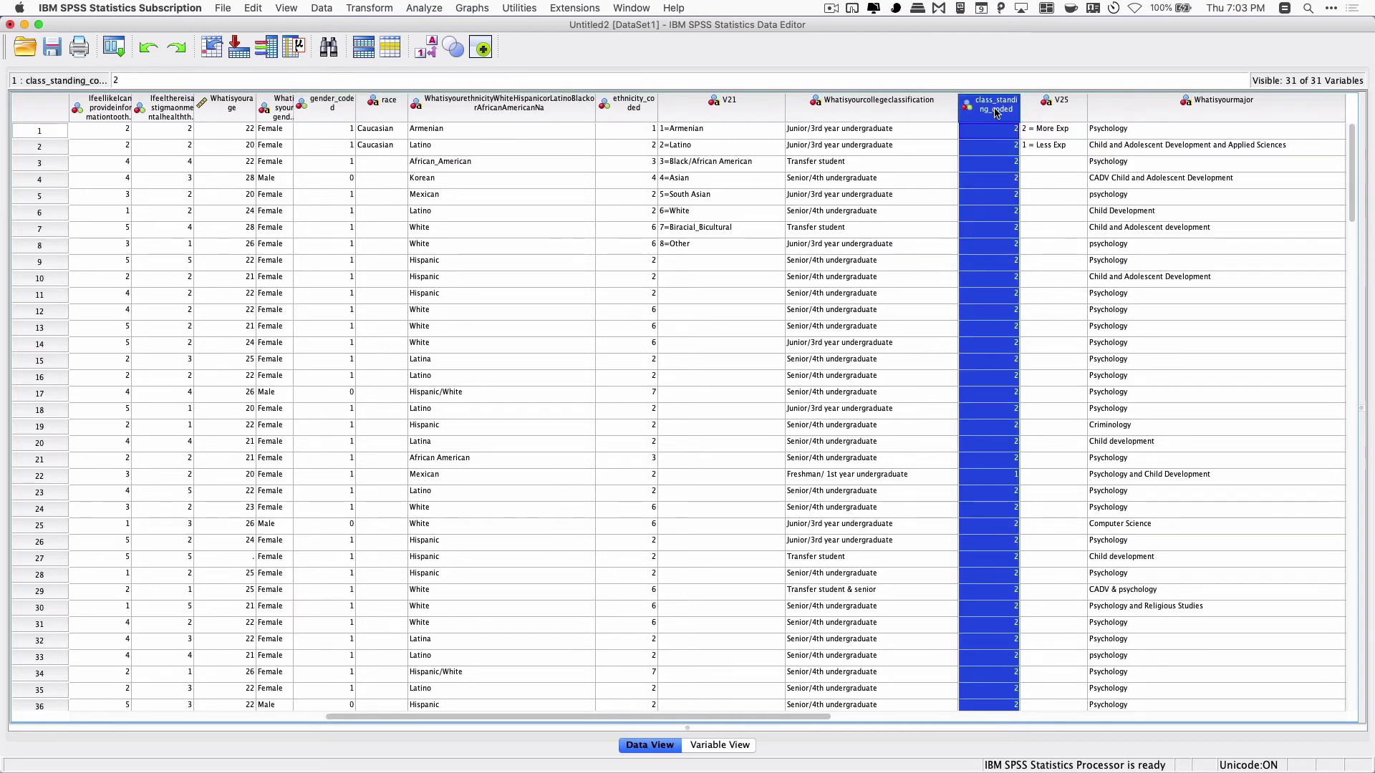
{"action": "left_click", "coordinate": [428, 49]}
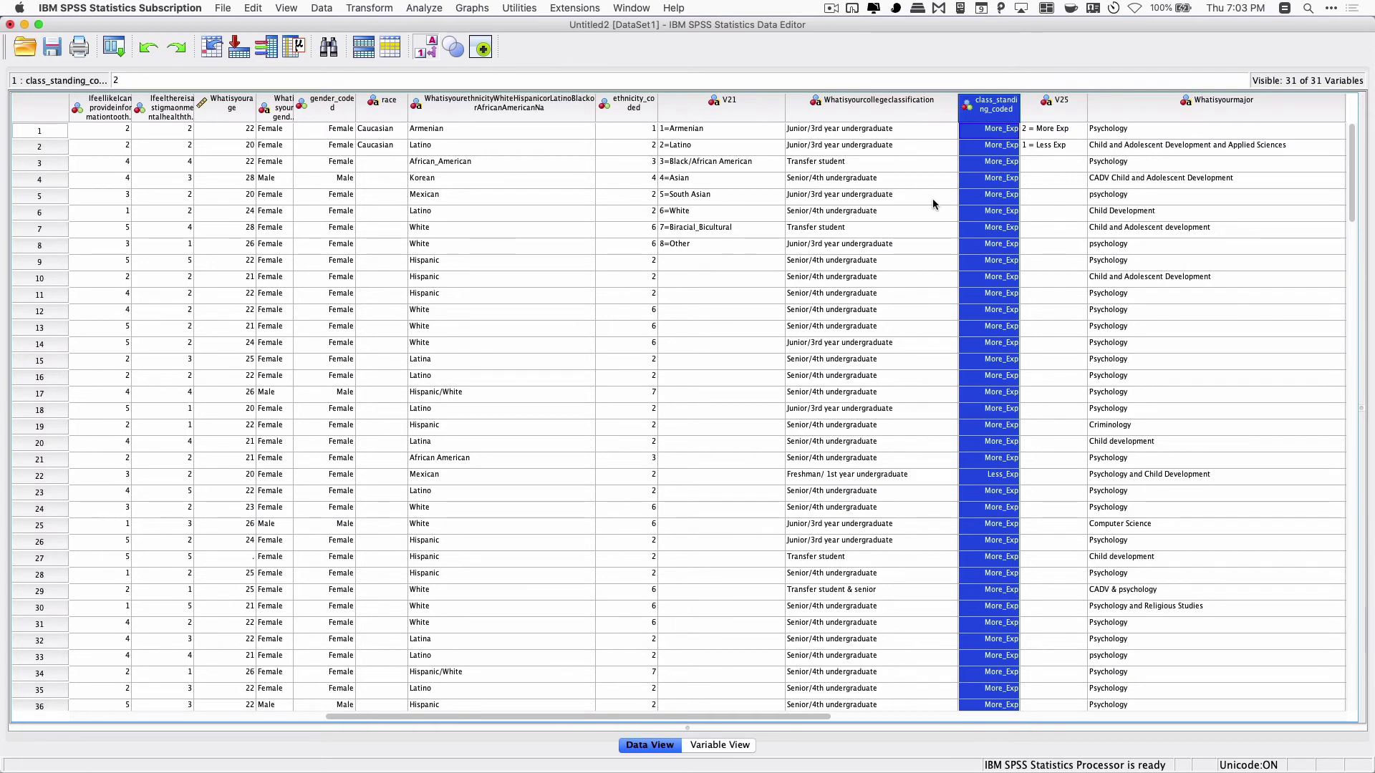
Remove the Whatisyourcollegeclassification and V25 columns from the dataset.
{"action": "left_click", "coordinate": [924, 111]}
{"action": "right_click", "coordinate": [924, 112]}
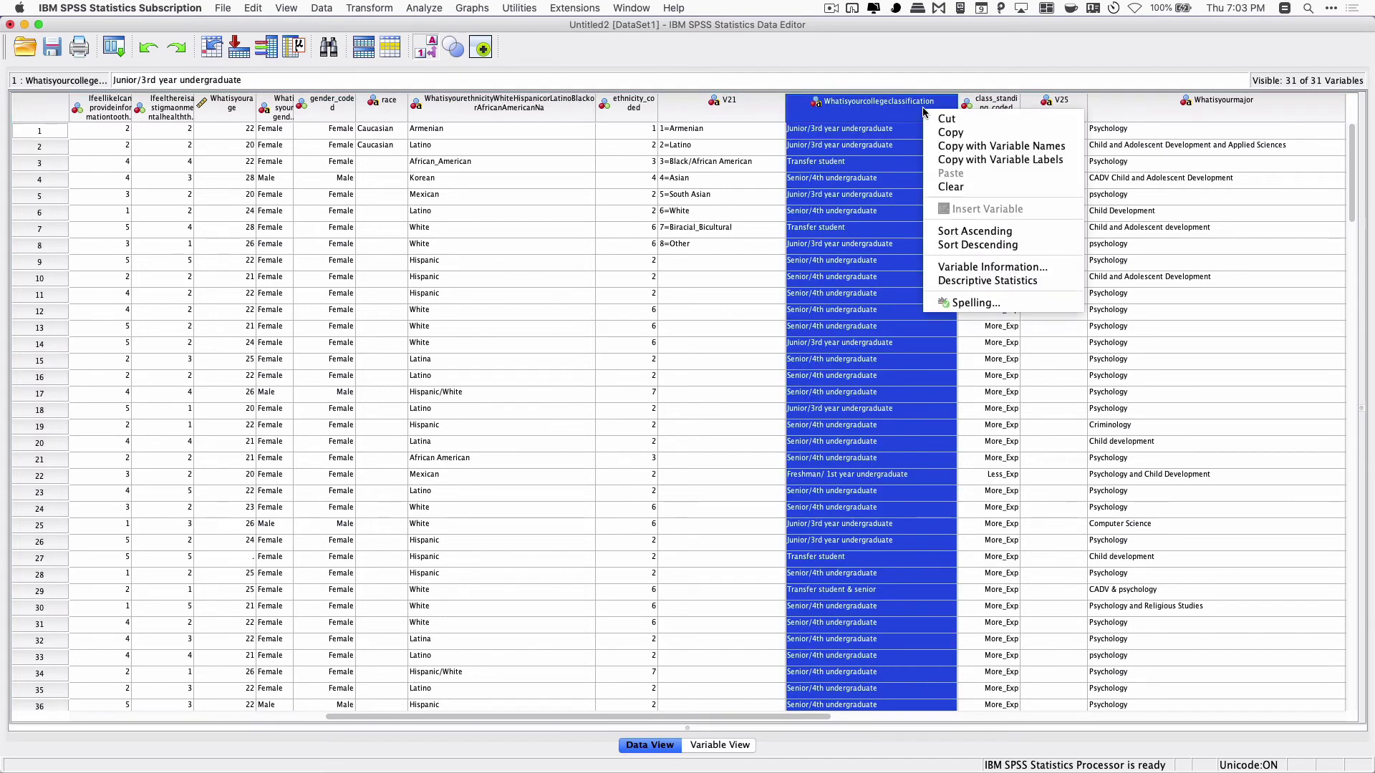
{"action": "left_click", "coordinate": [943, 187]}
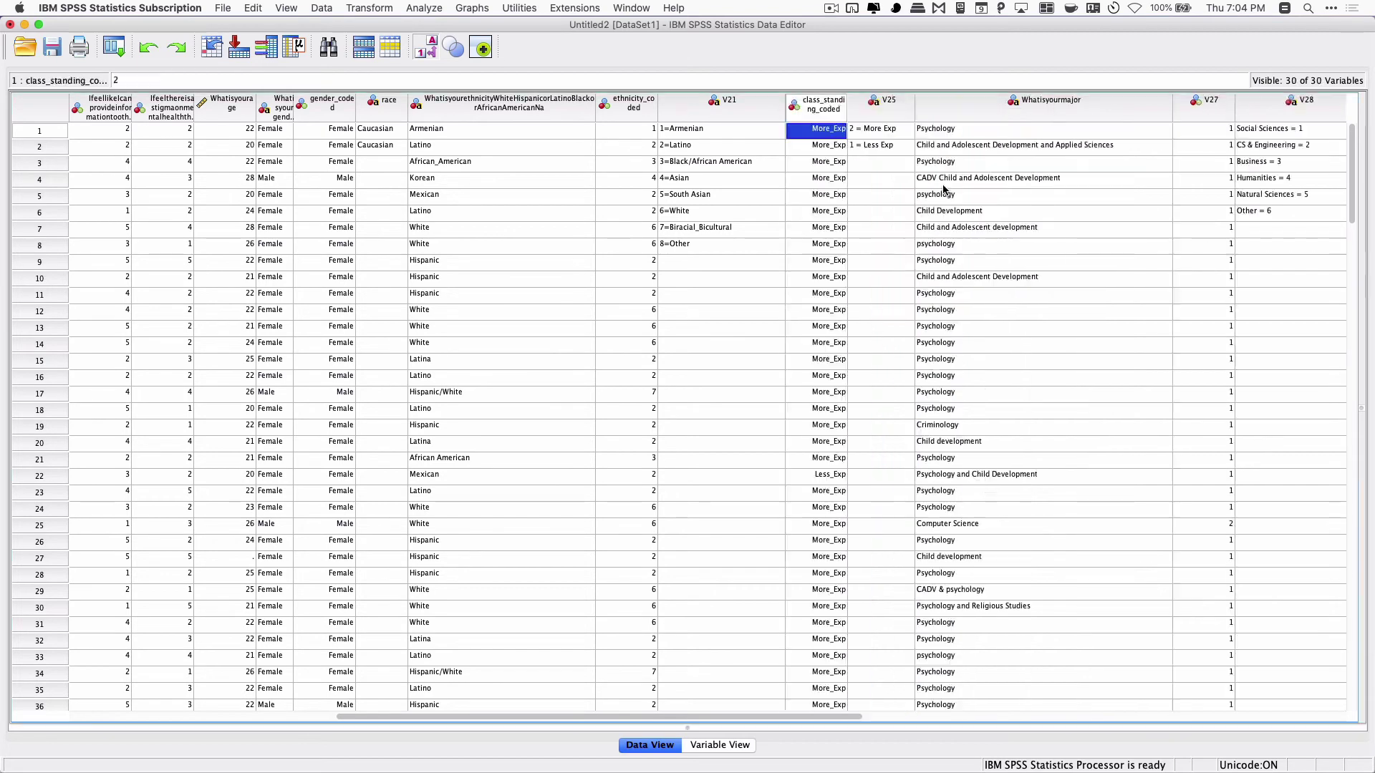
{"action": "left_click", "coordinate": [891, 113]}
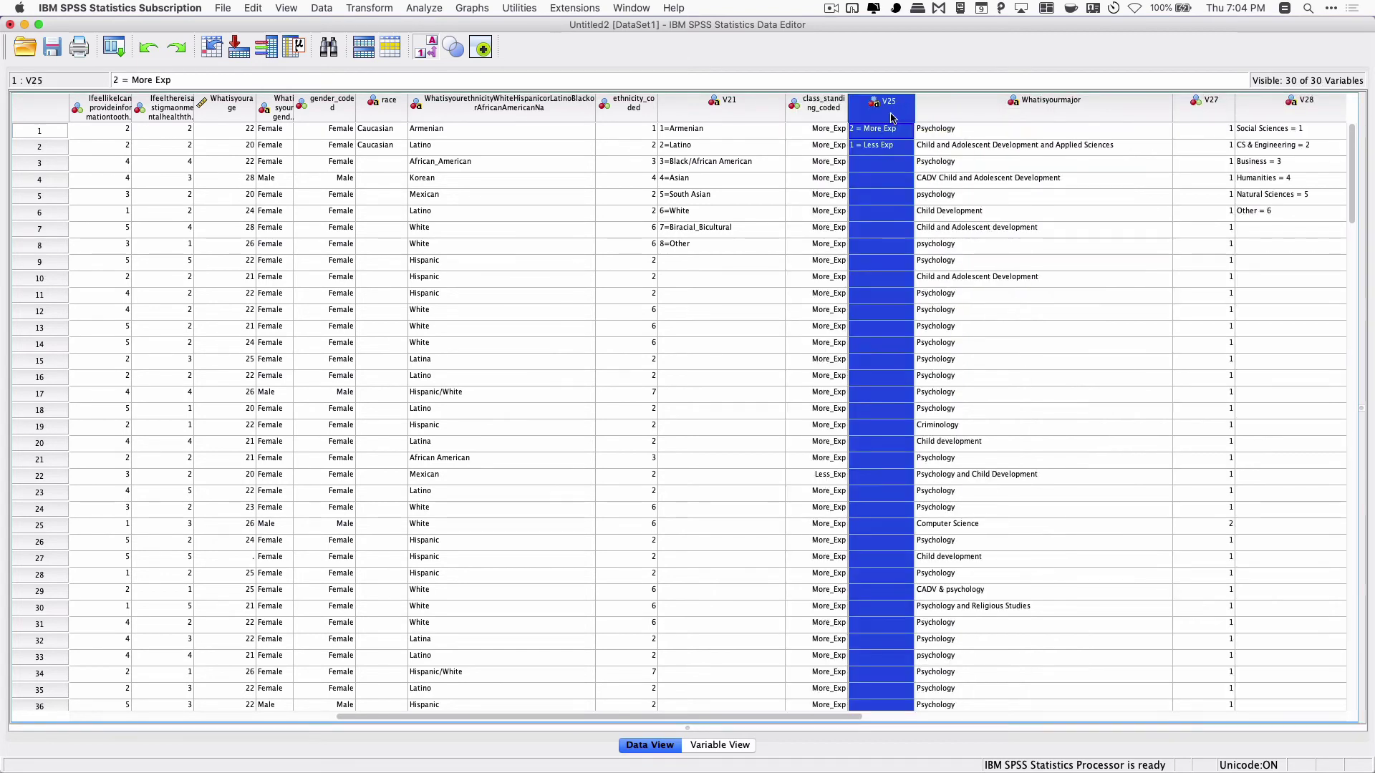
{"action": "right_click", "coordinate": [893, 117]}
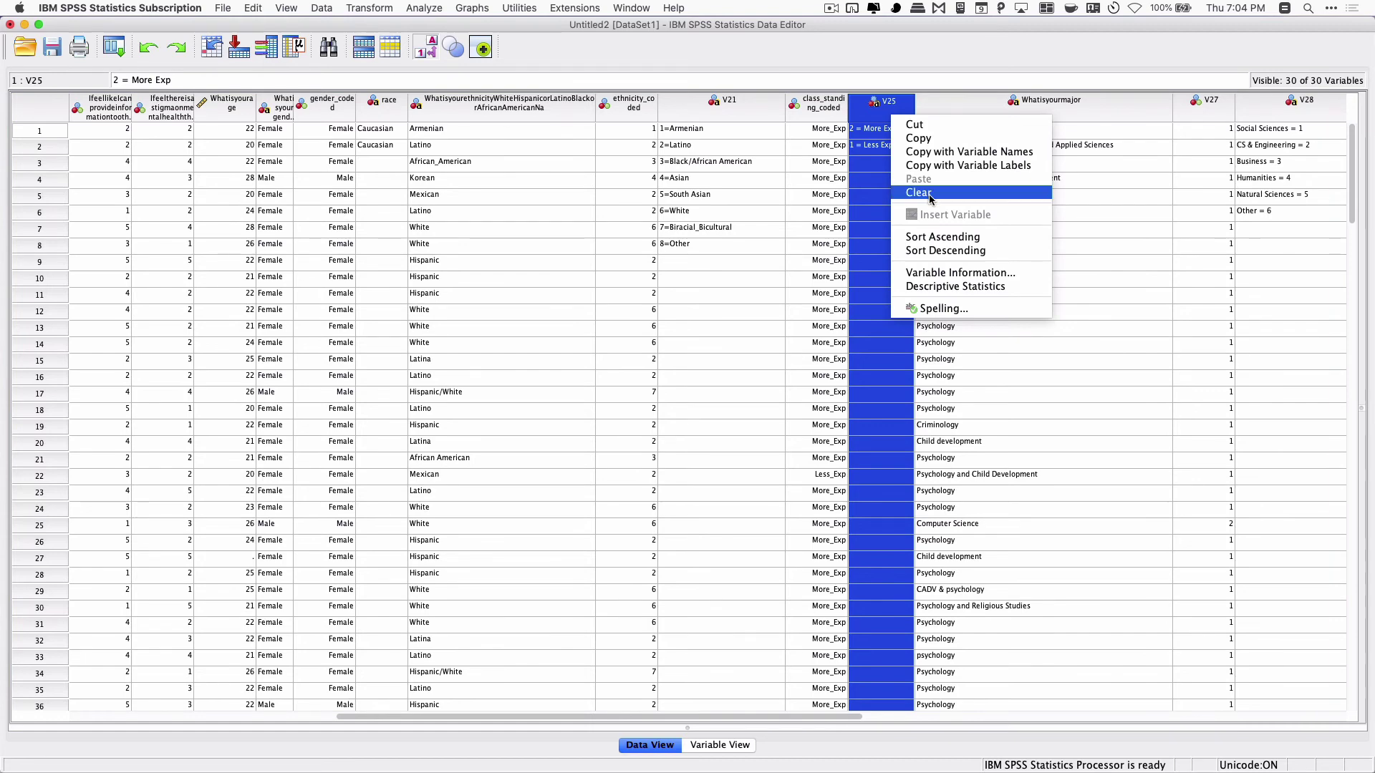
{"action": "left_click", "coordinate": [929, 193]}
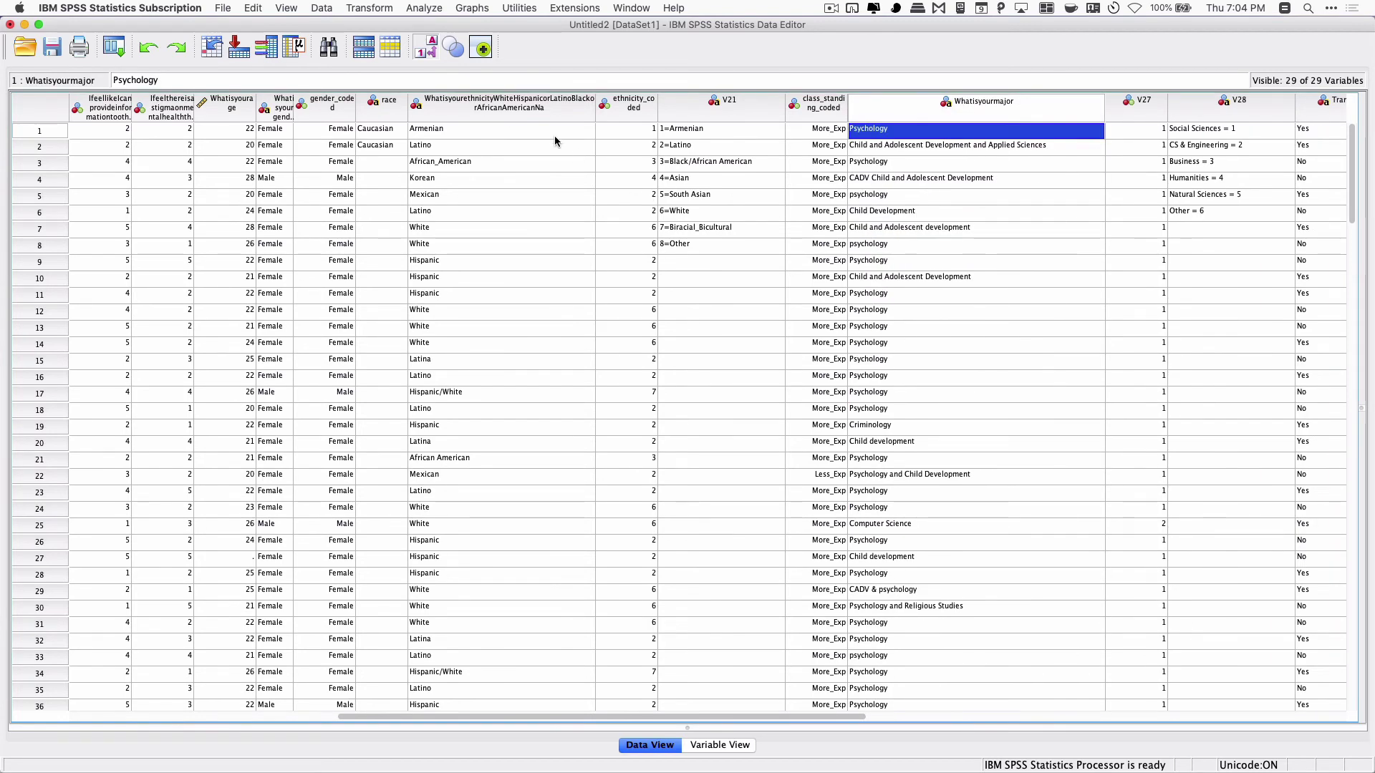
Select the gender_coded column and switch the data display back to numeric codes.
{"action": "right_click", "coordinate": [375, 119]}
{"action": "left_click", "coordinate": [374, 119]}
{"action": "left_click", "coordinate": [326, 119]}
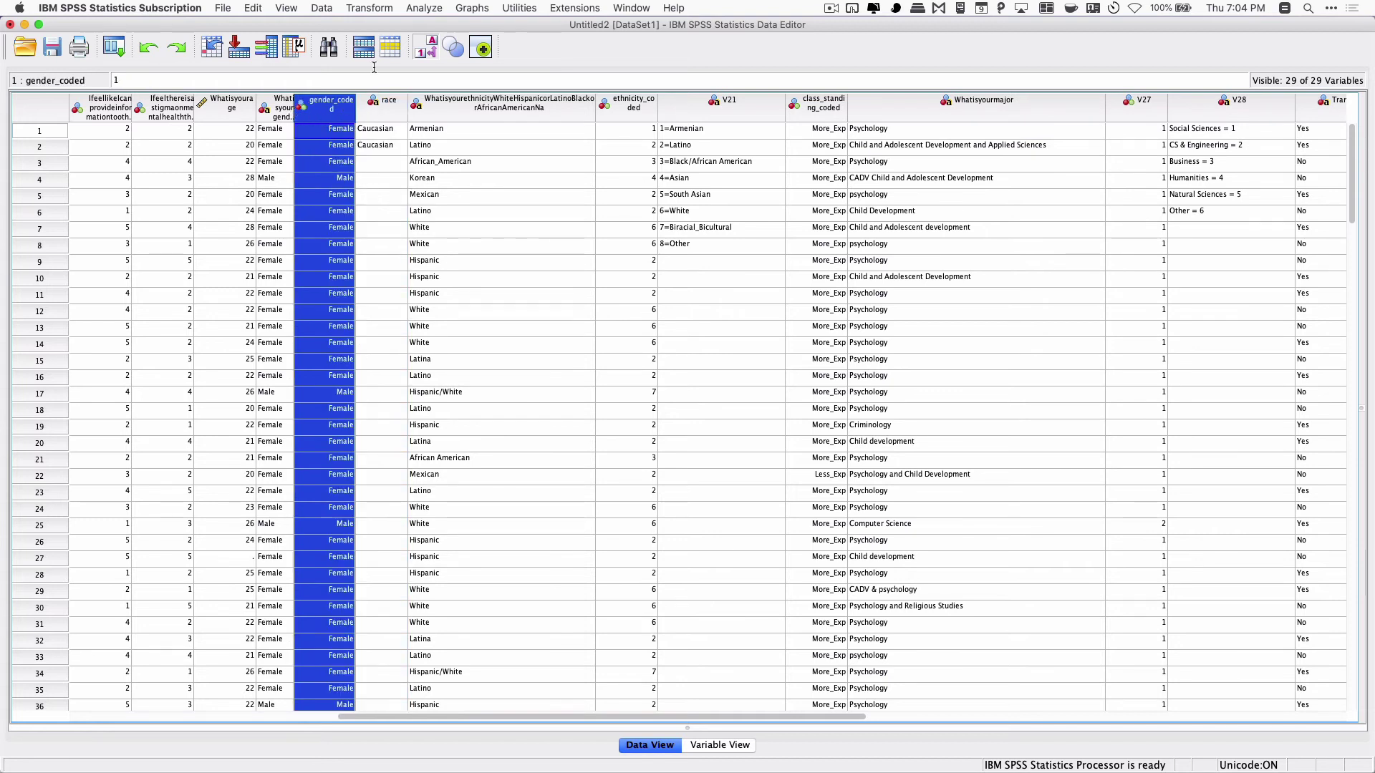
{"action": "left_click", "coordinate": [434, 52]}
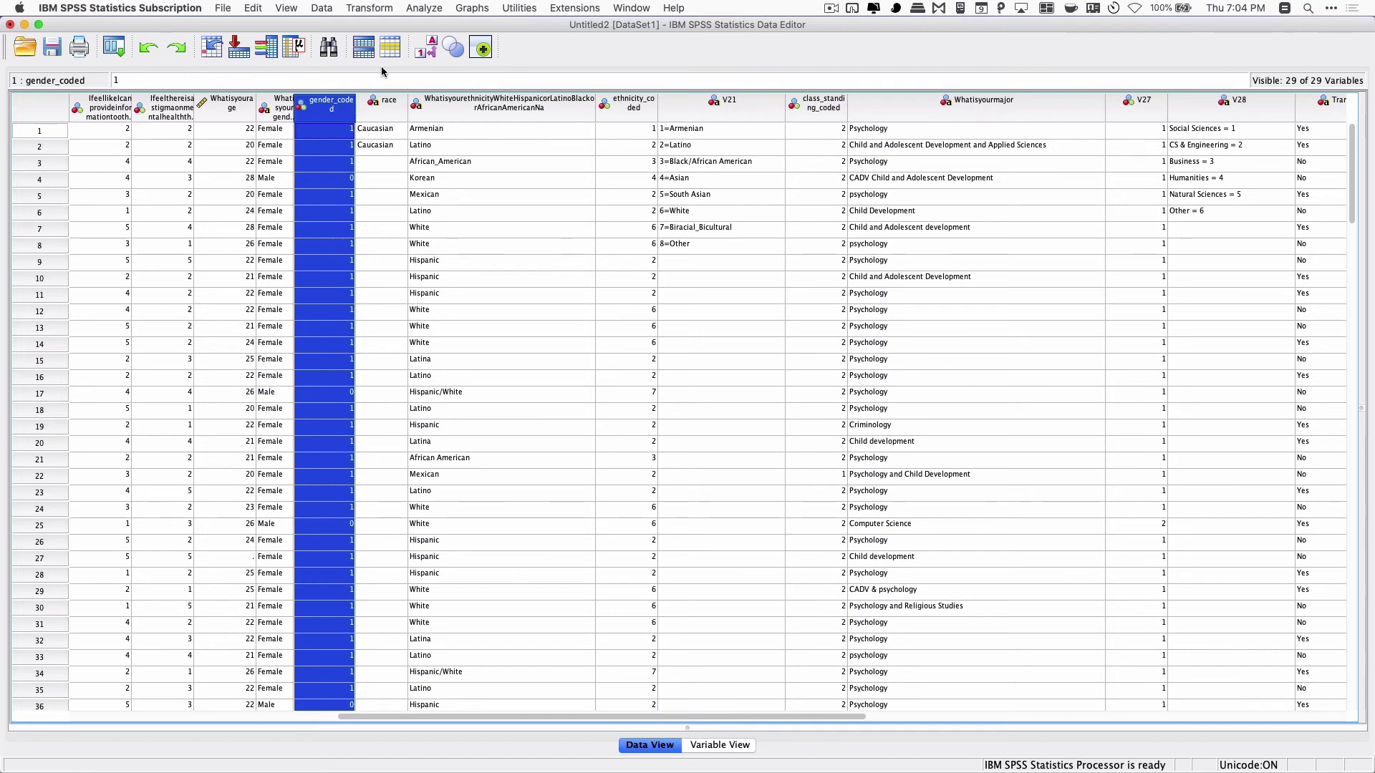
Compare the gender_coded value labels with the numeric codes, and remove the Whatisyourgender column from the dataset.
{"action": "left_click", "coordinate": [429, 53]}
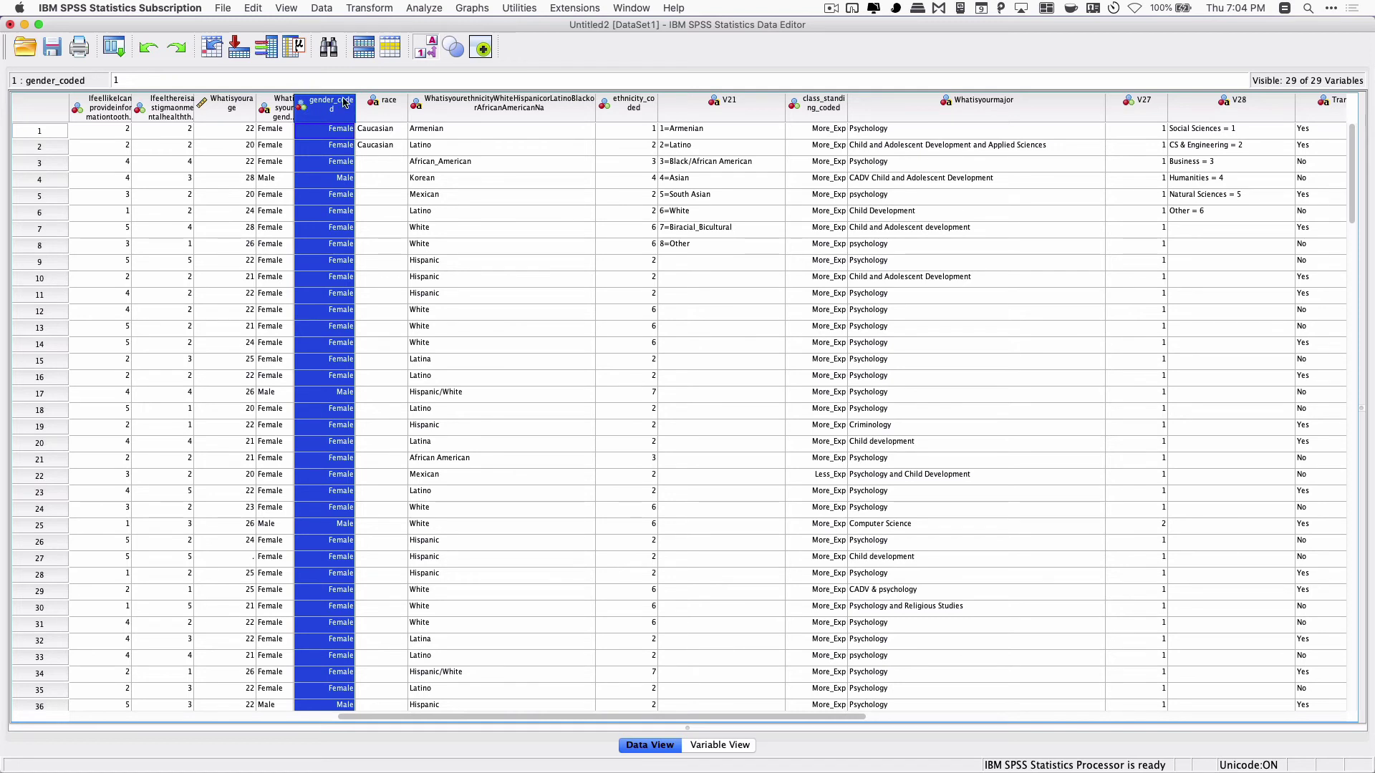
{"action": "left_click", "coordinate": [430, 50]}
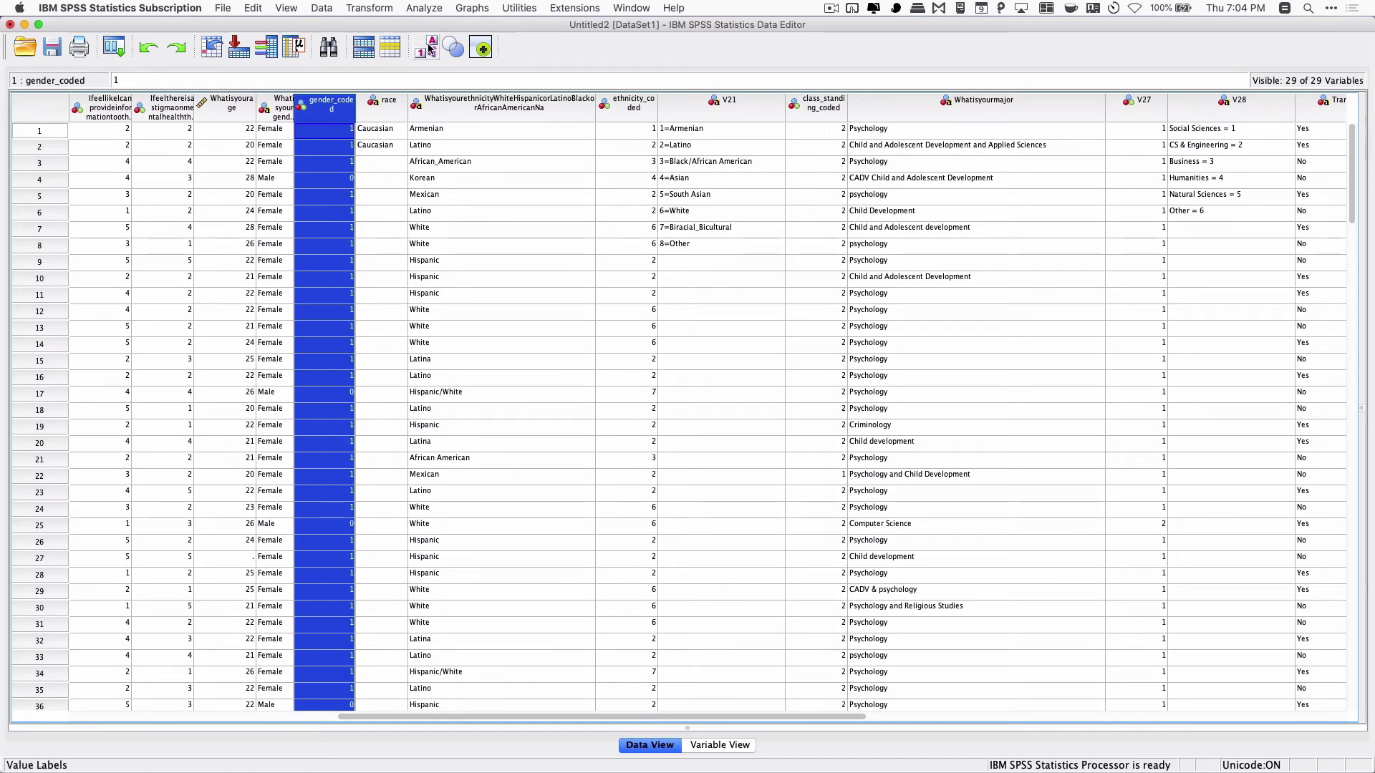
{"action": "left_click", "coordinate": [279, 111]}
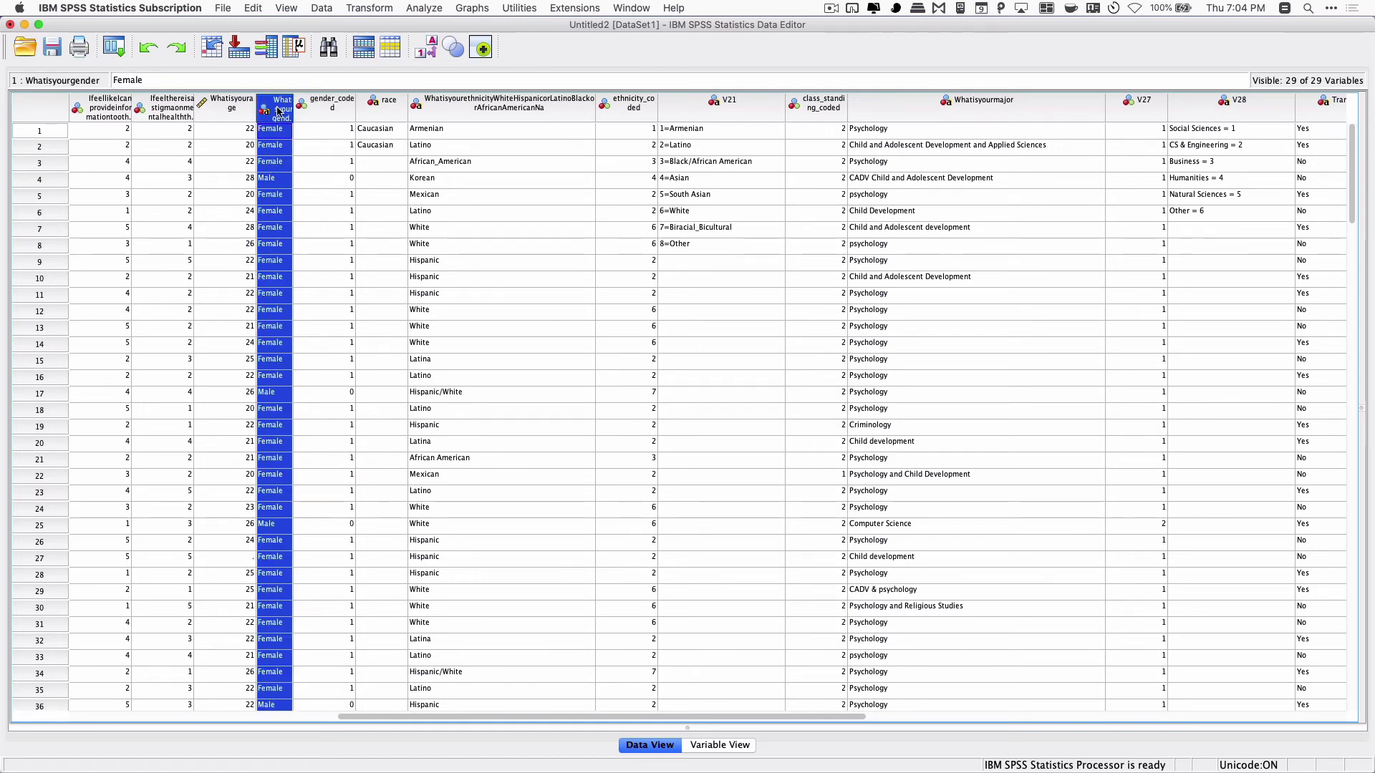
{"action": "right_click", "coordinate": [278, 111]}
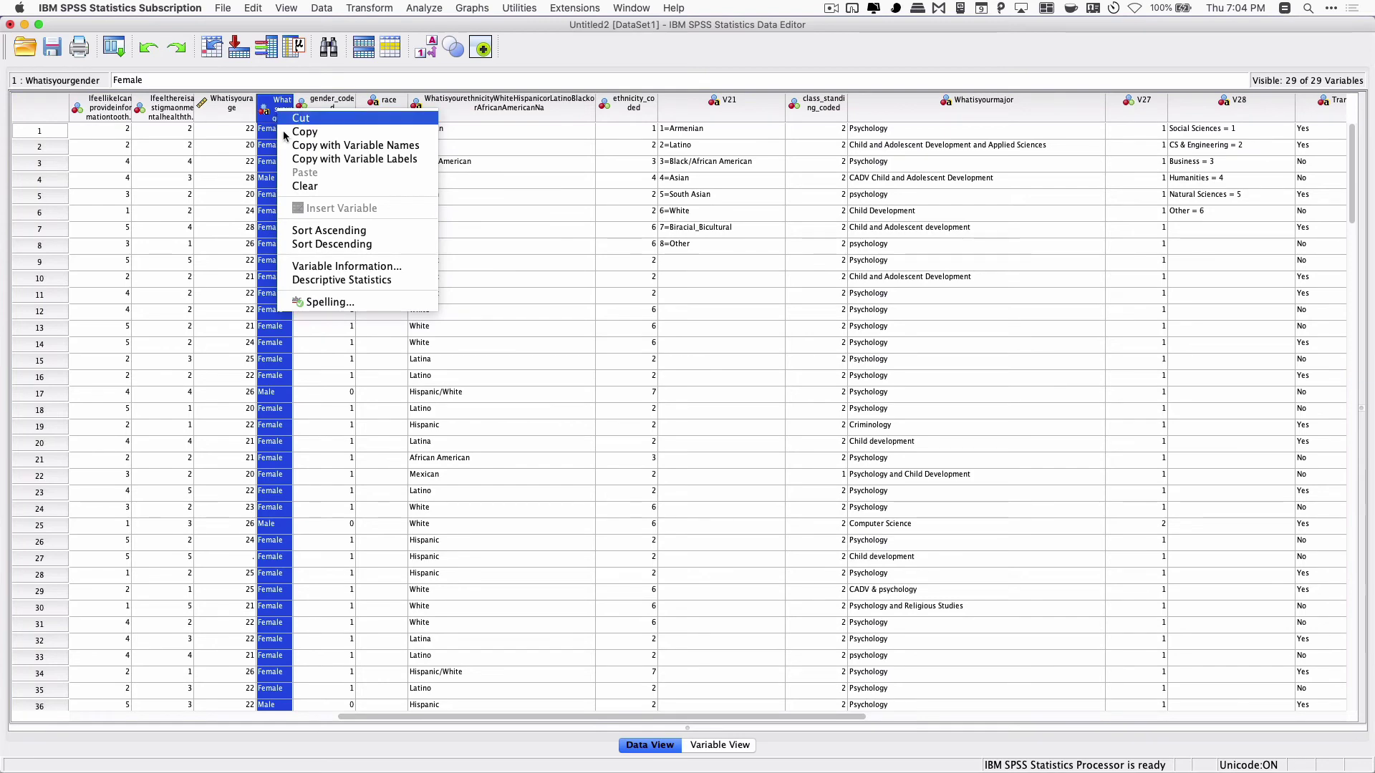
{"action": "left_click", "coordinate": [305, 186]}
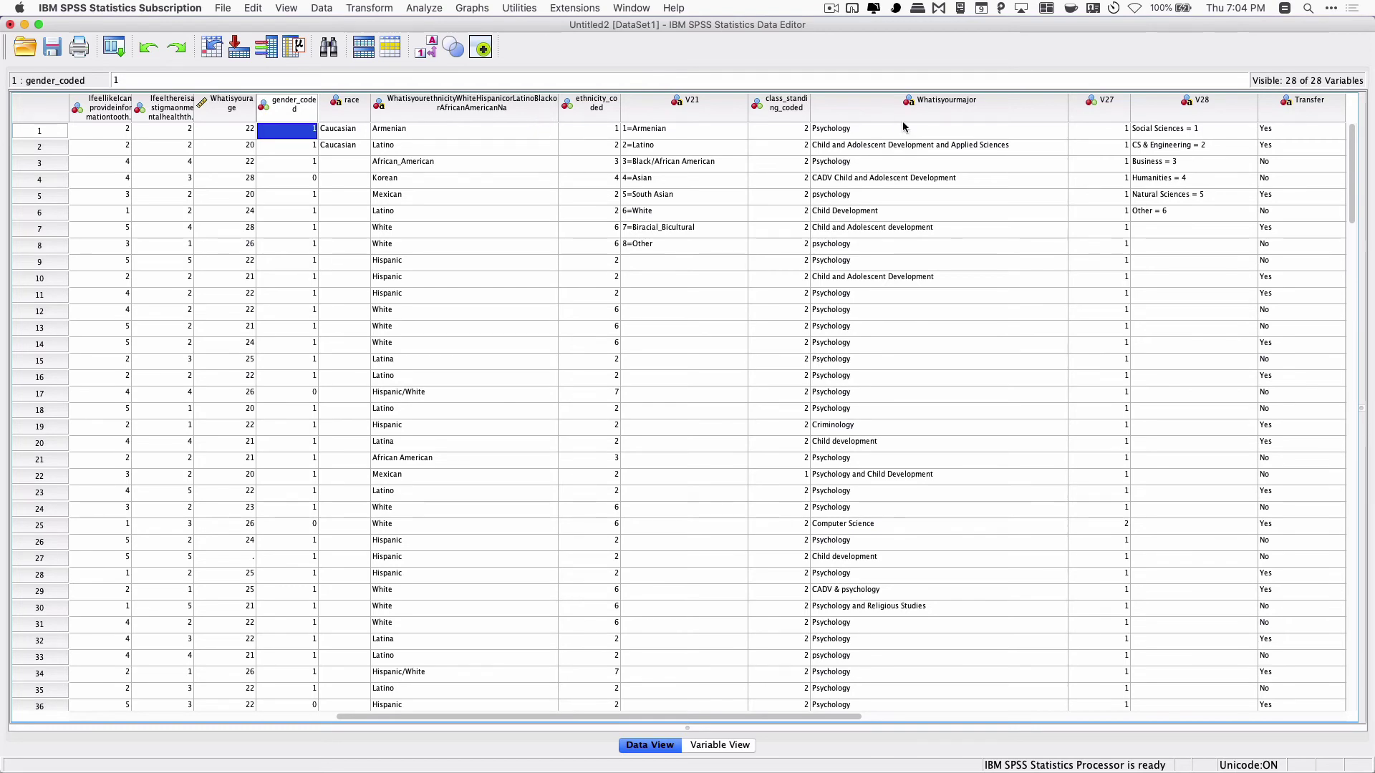
Capture a screenshot of the ethnicity code list in V21 and shrink the data window to half the screen.
{"action": "scroll", "coordinate": [1136, 147], "scroll_direction": "right", "scroll_amount": 10}
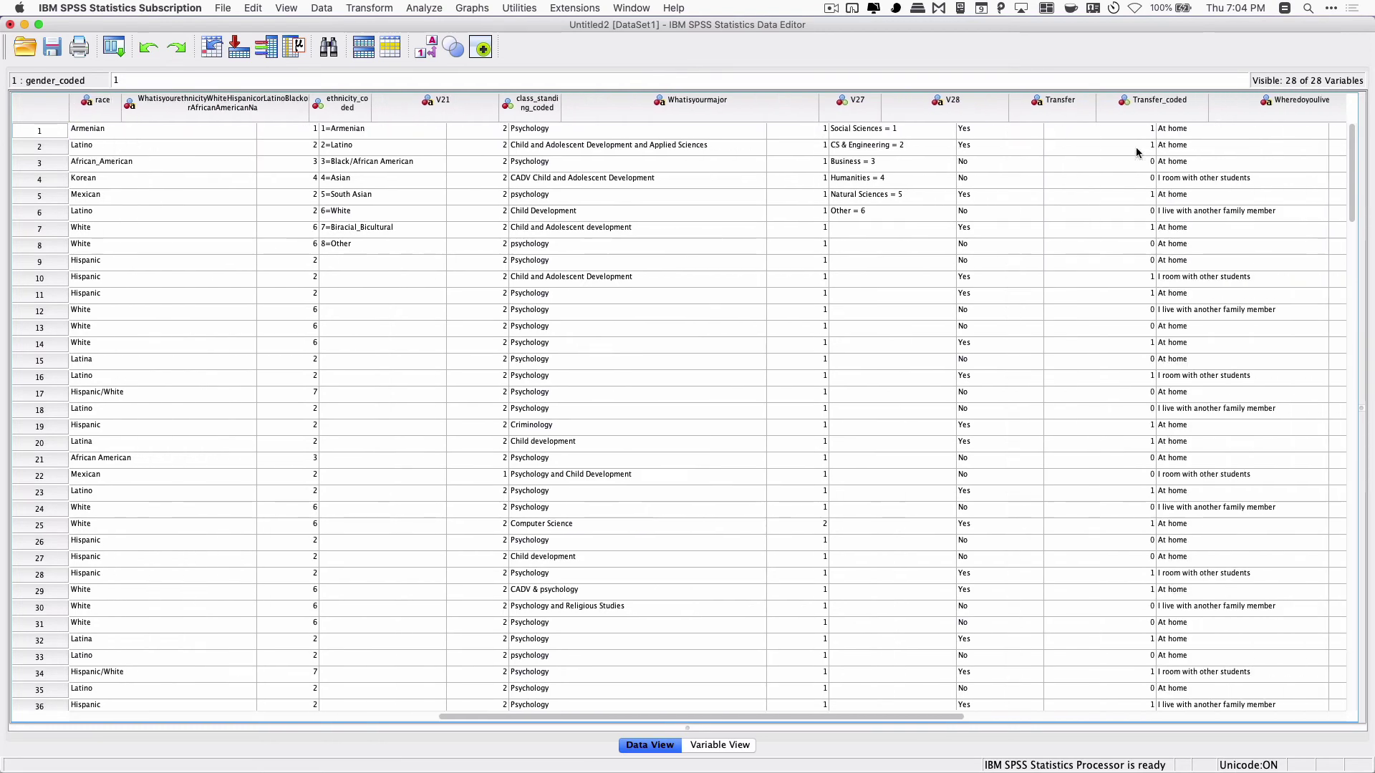
{"action": "left_click", "coordinate": [869, 107]}
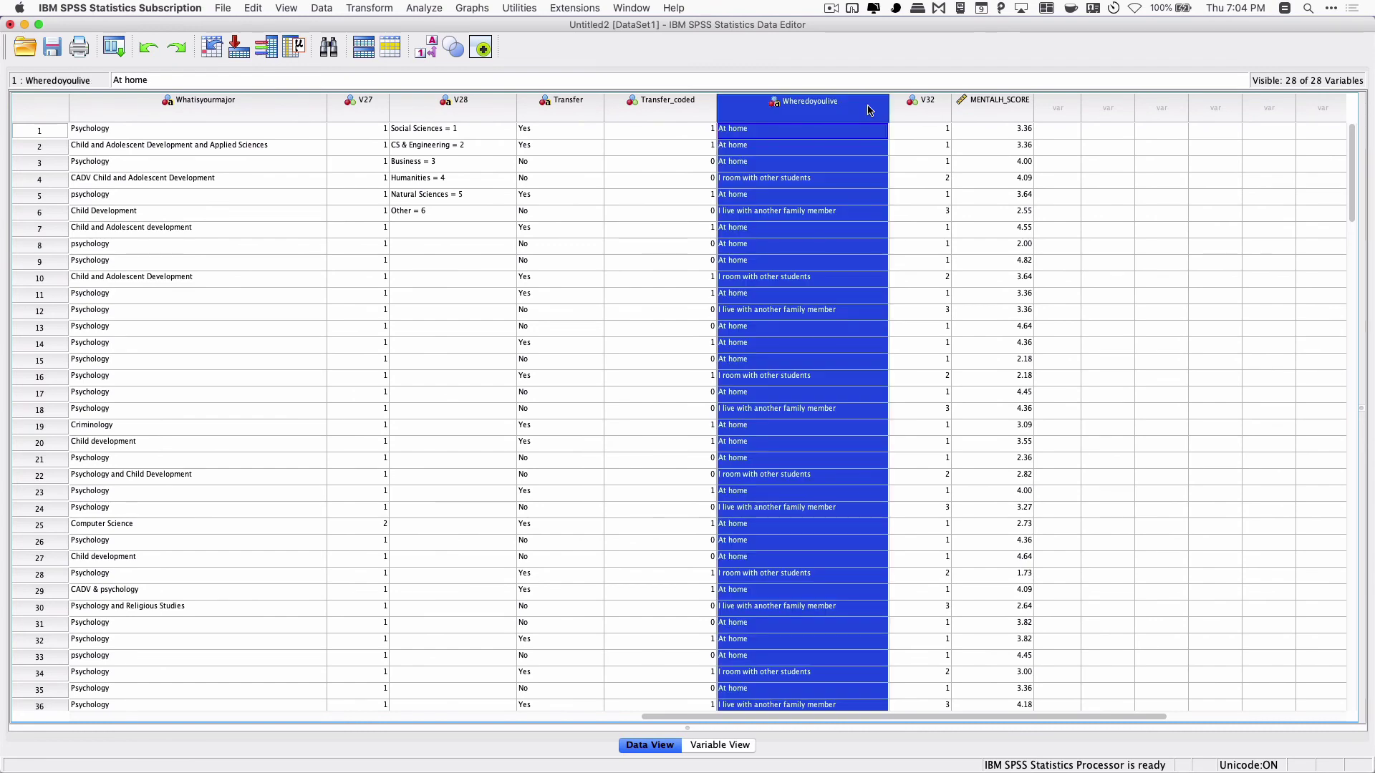
{"action": "scroll", "coordinate": [868, 109], "scroll_direction": "left", "scroll_amount": 10}
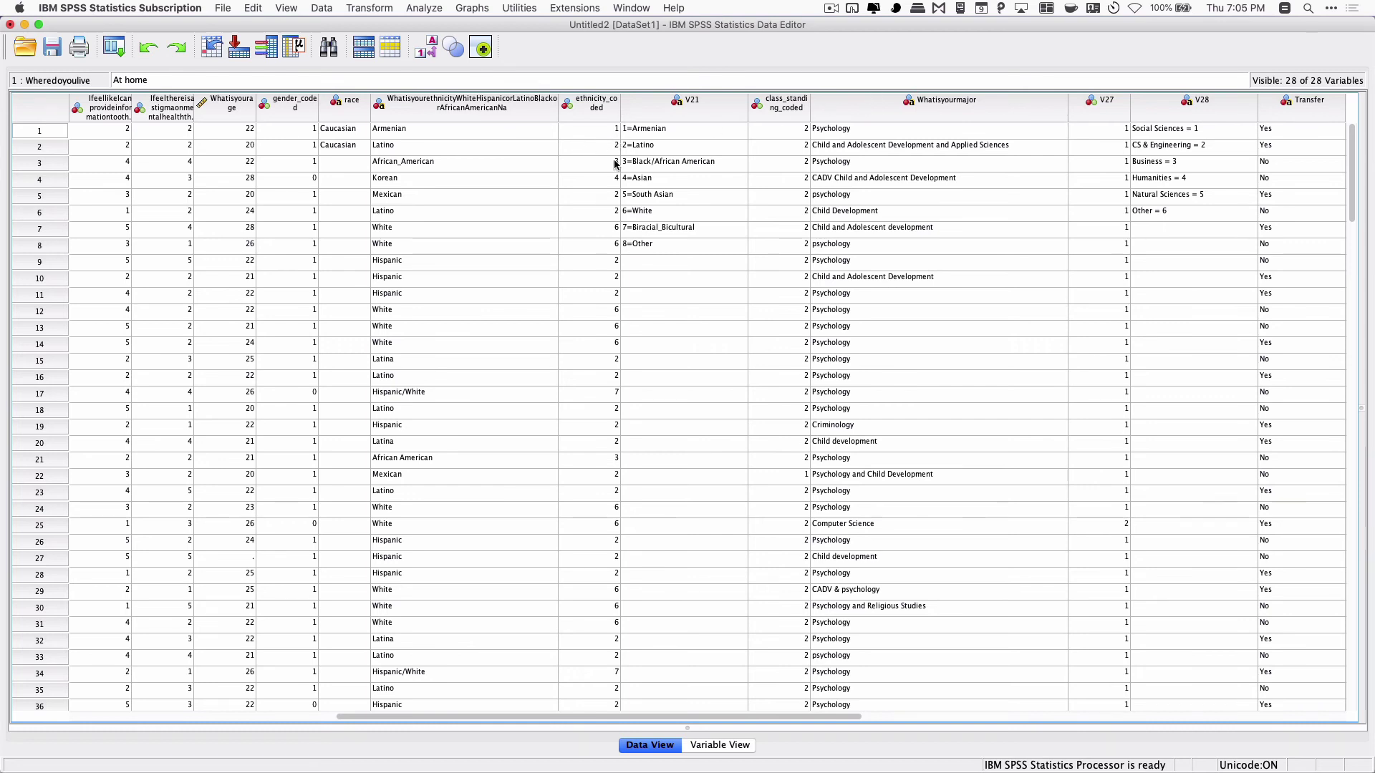
{"action": "left_click", "coordinate": [610, 117]}
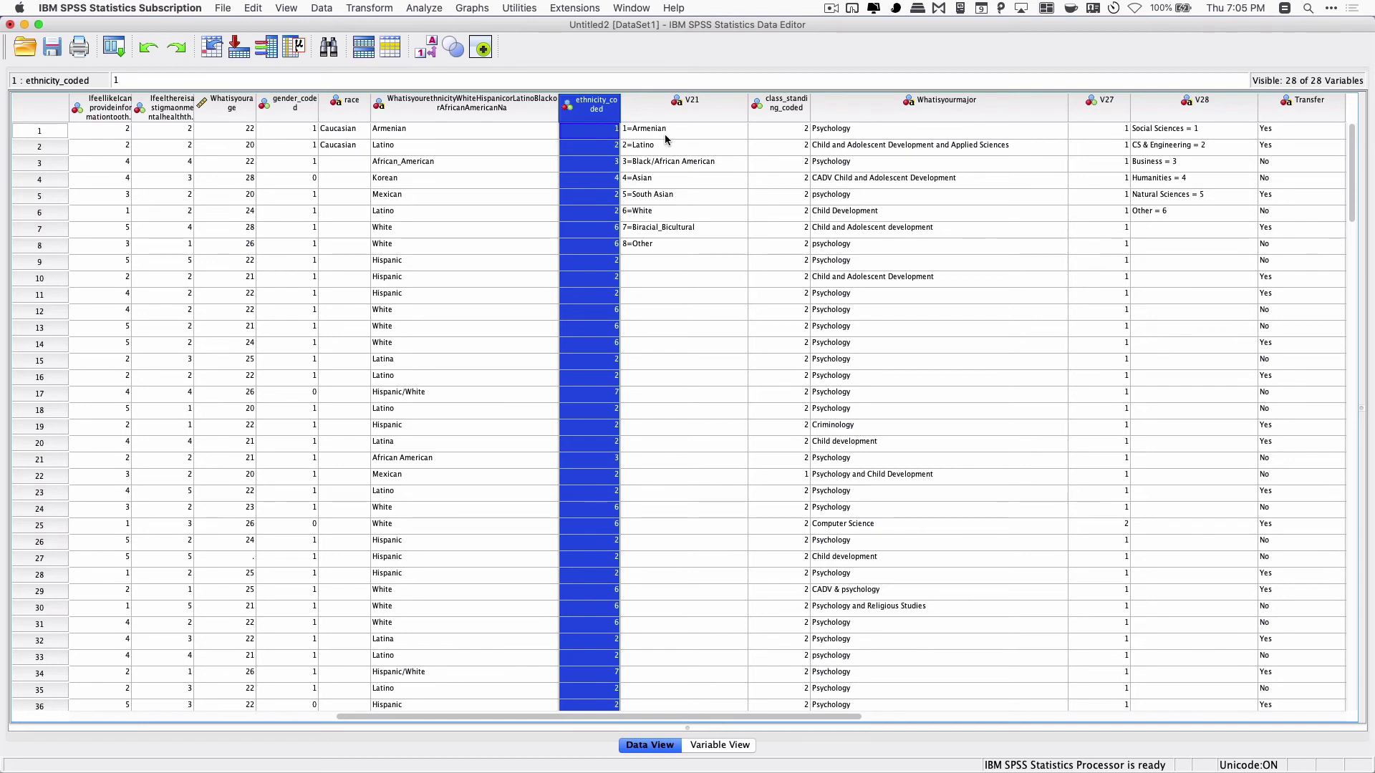
{"action": "key", "text": "super+shift+4"}
{"action": "left_click_drag", "start_coordinate": [616, 83], "coordinate": [752, 256]}
{"action": "left_click", "coordinate": [39, 24]}
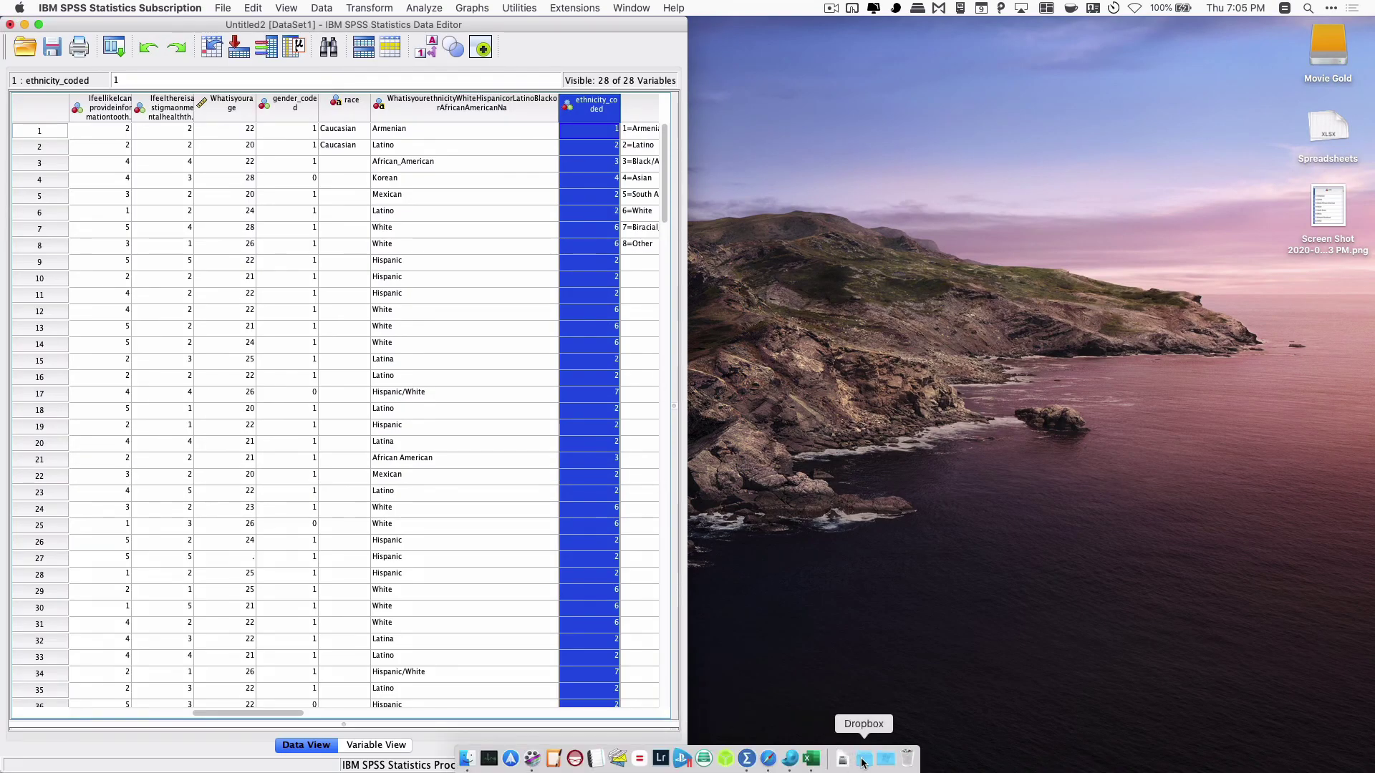
{"action": "type", "text": "nap"}
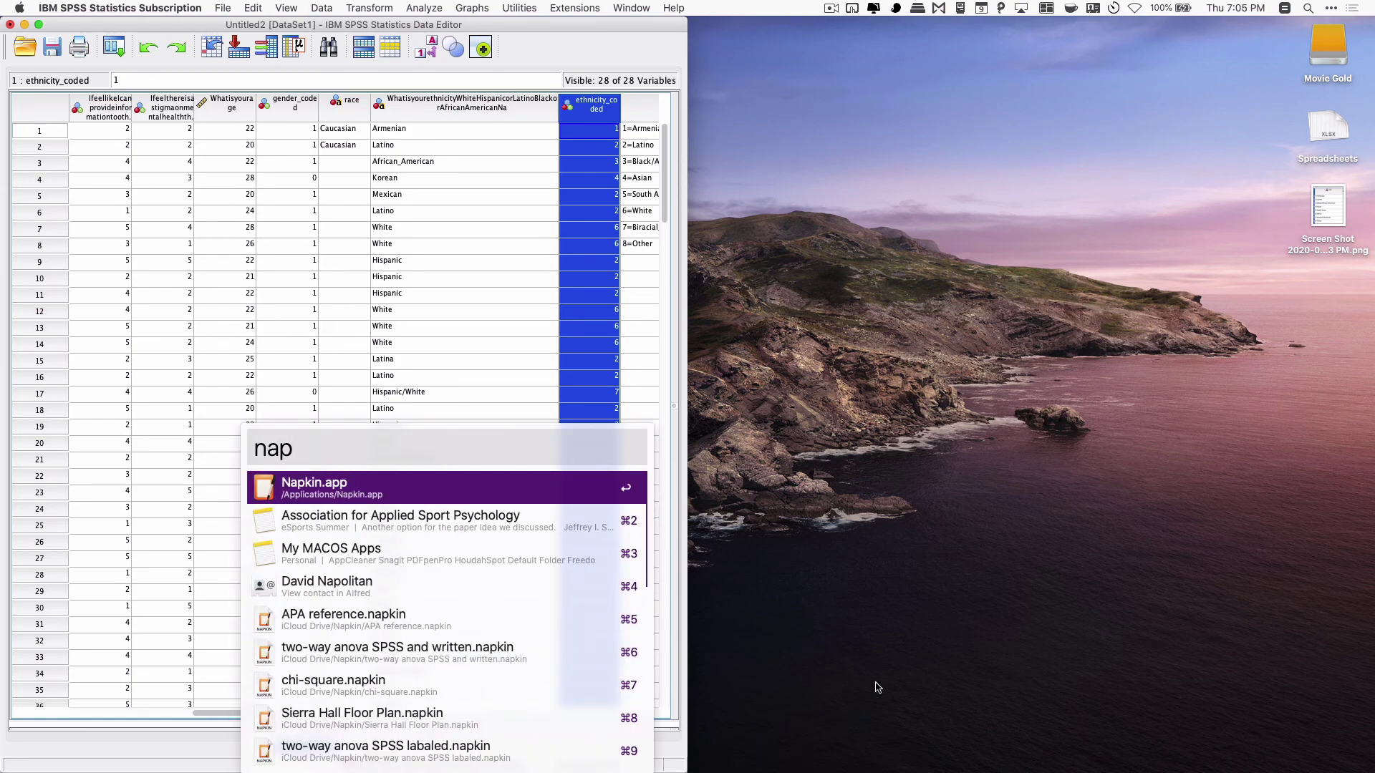
{"action": "key", "text": "Return"}
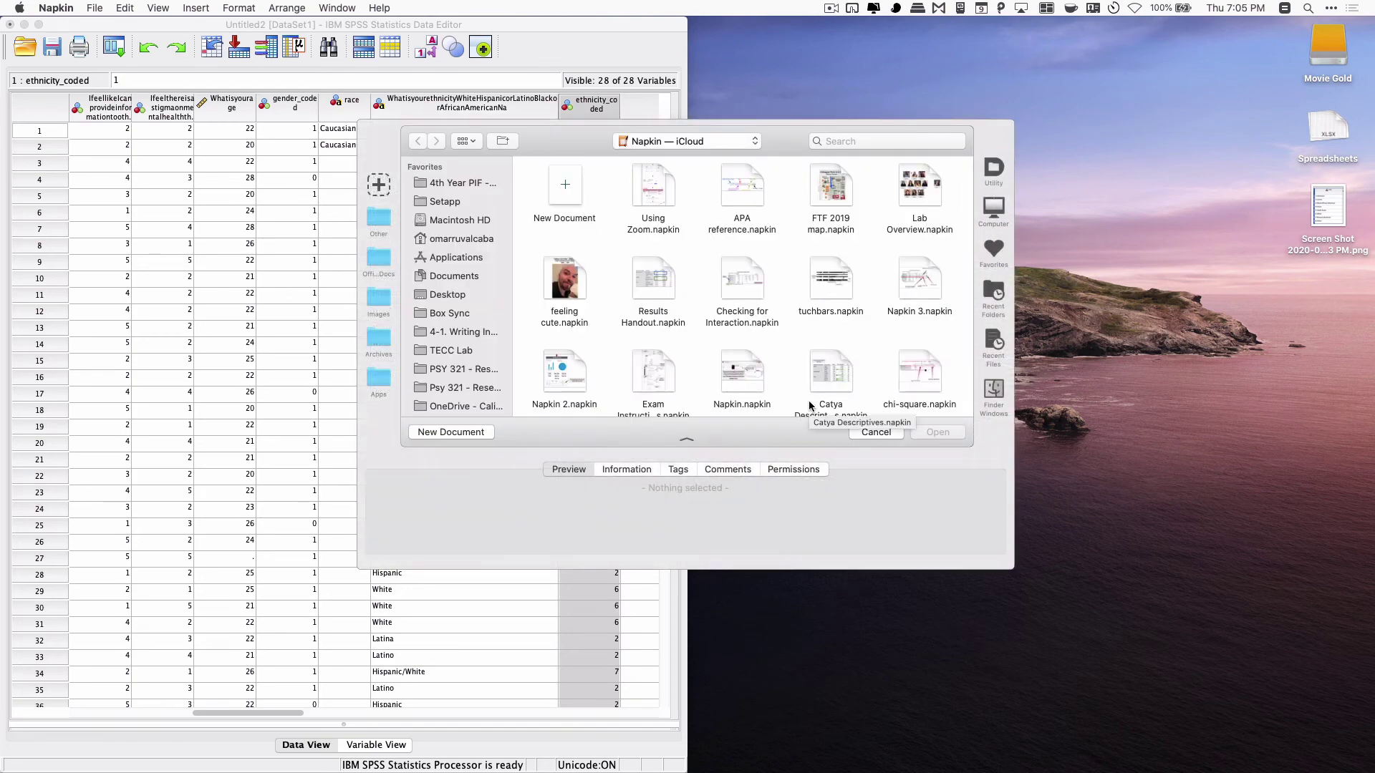
{"action": "key", "text": "super+n"}
{"action": "key", "text": "super+v"}
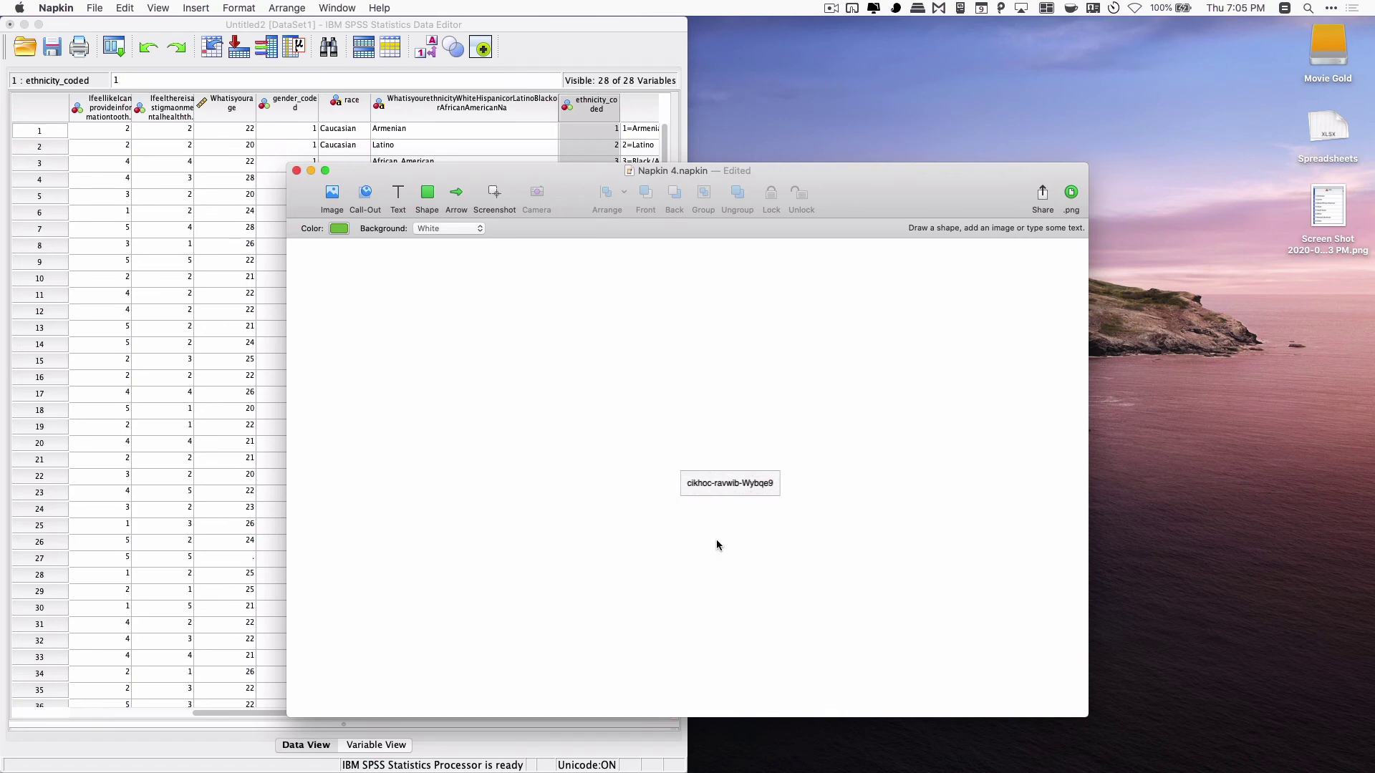
{"action": "key", "text": "super+z"}
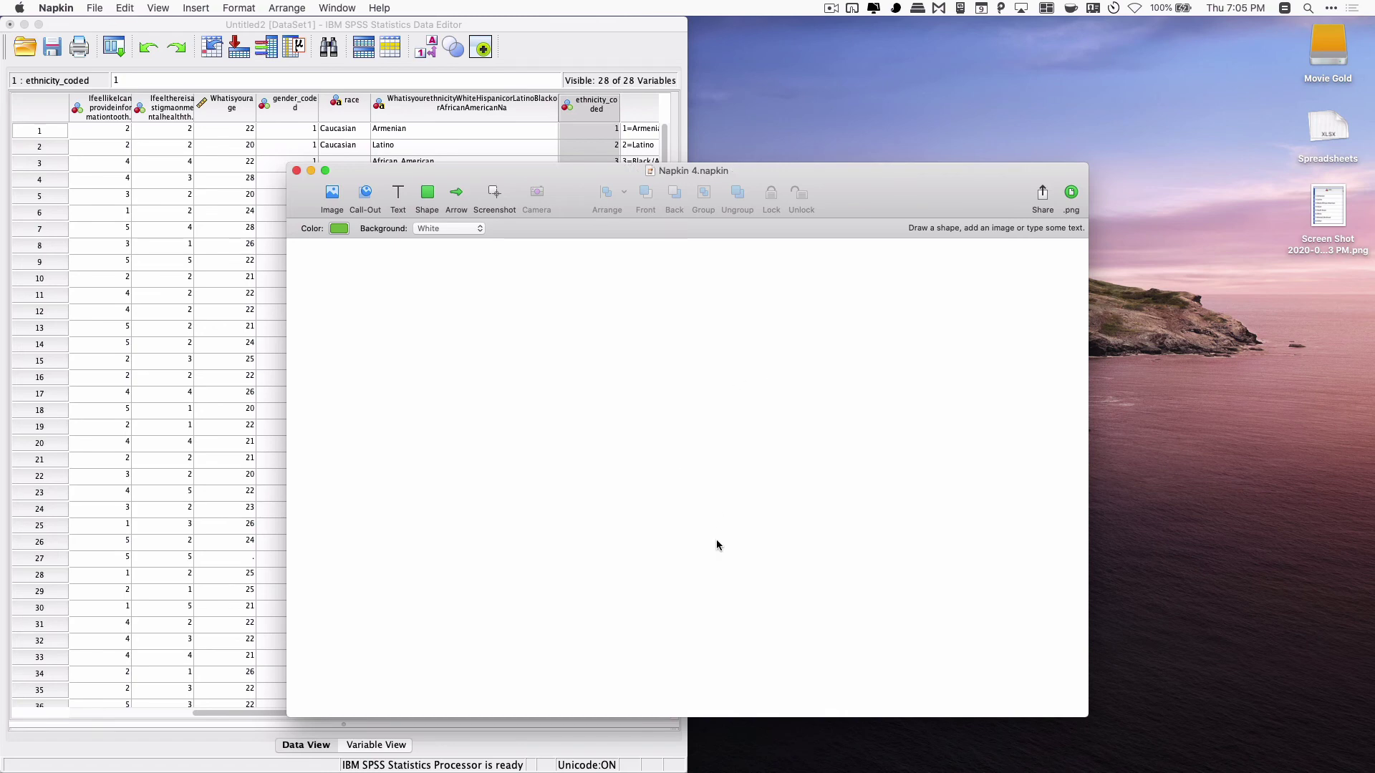
{"action": "left_click_drag", "start_coordinate": [581, 172], "coordinate": [875, 158]}
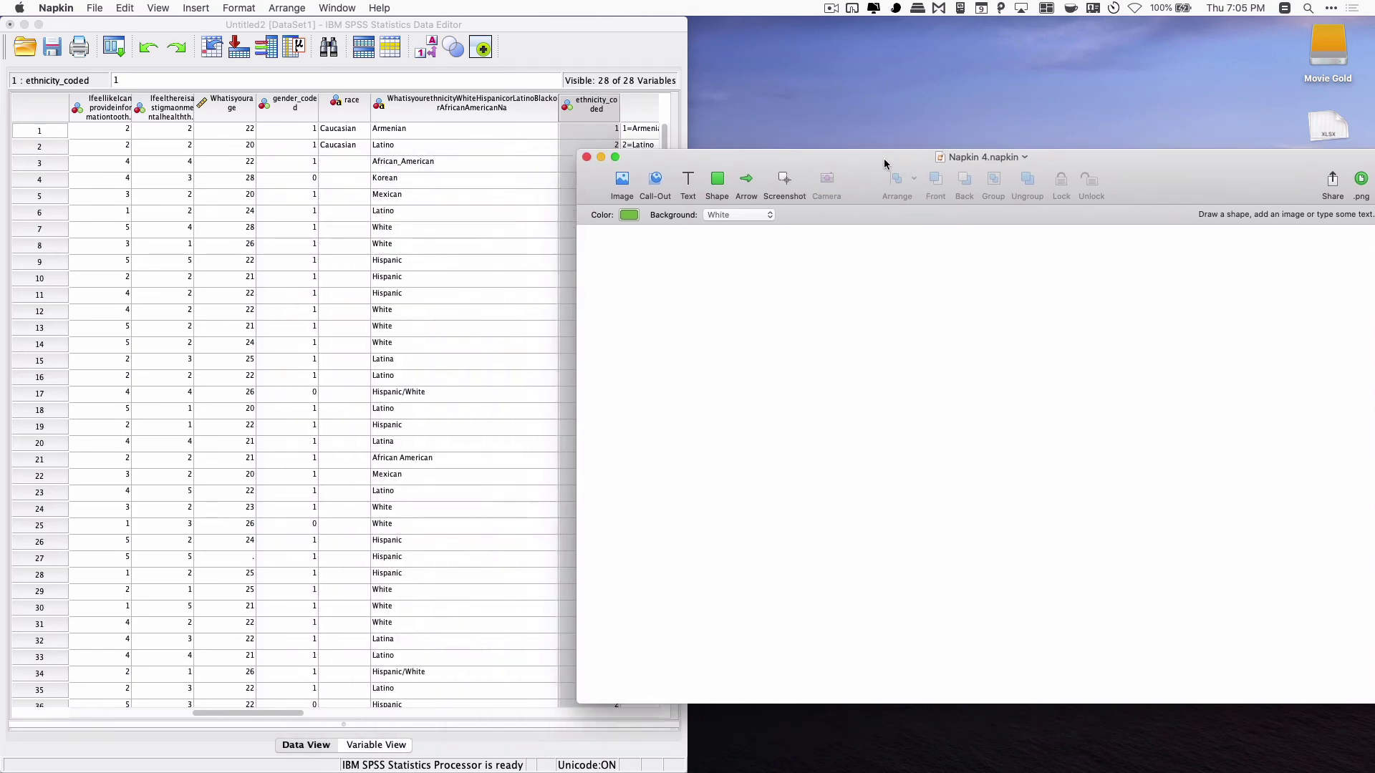
{"action": "left_click", "coordinate": [590, 157]}
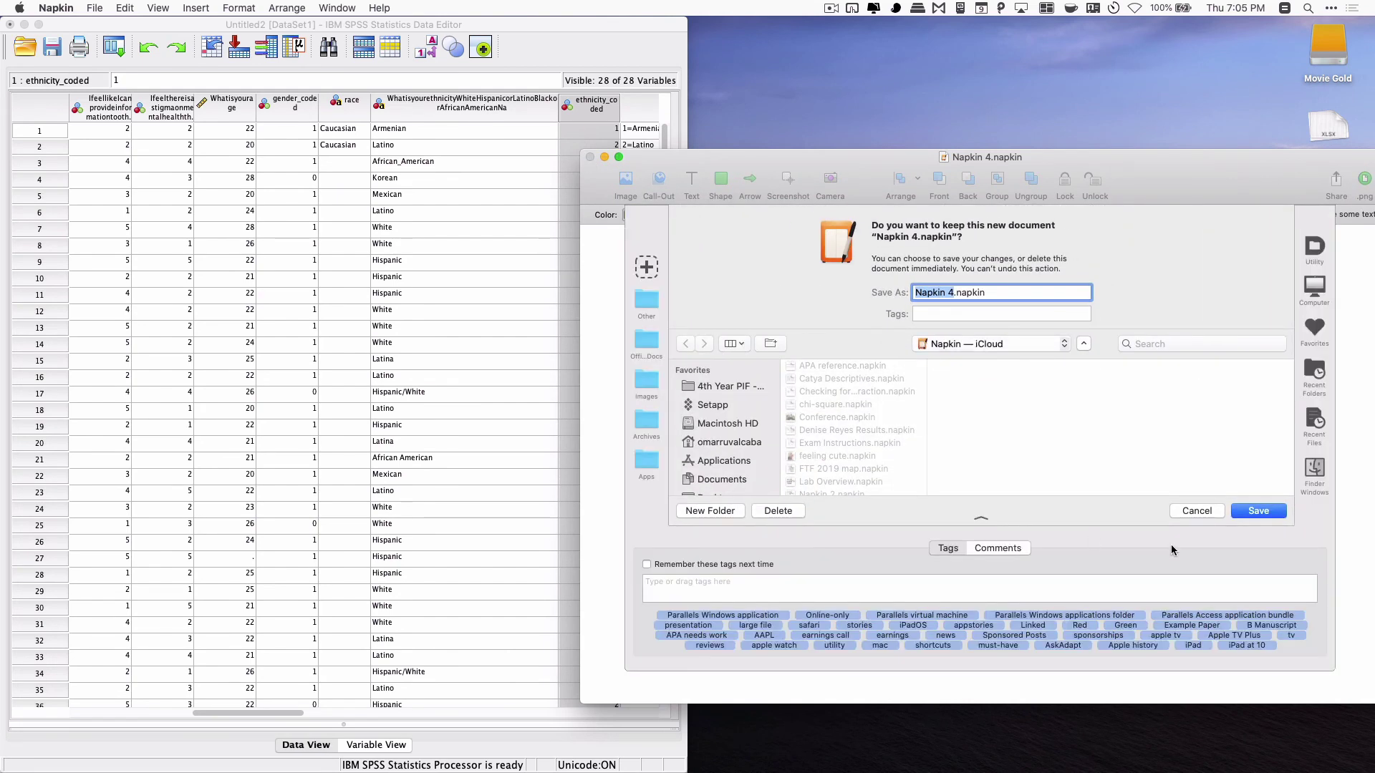
{"action": "left_click", "coordinate": [785, 512]}
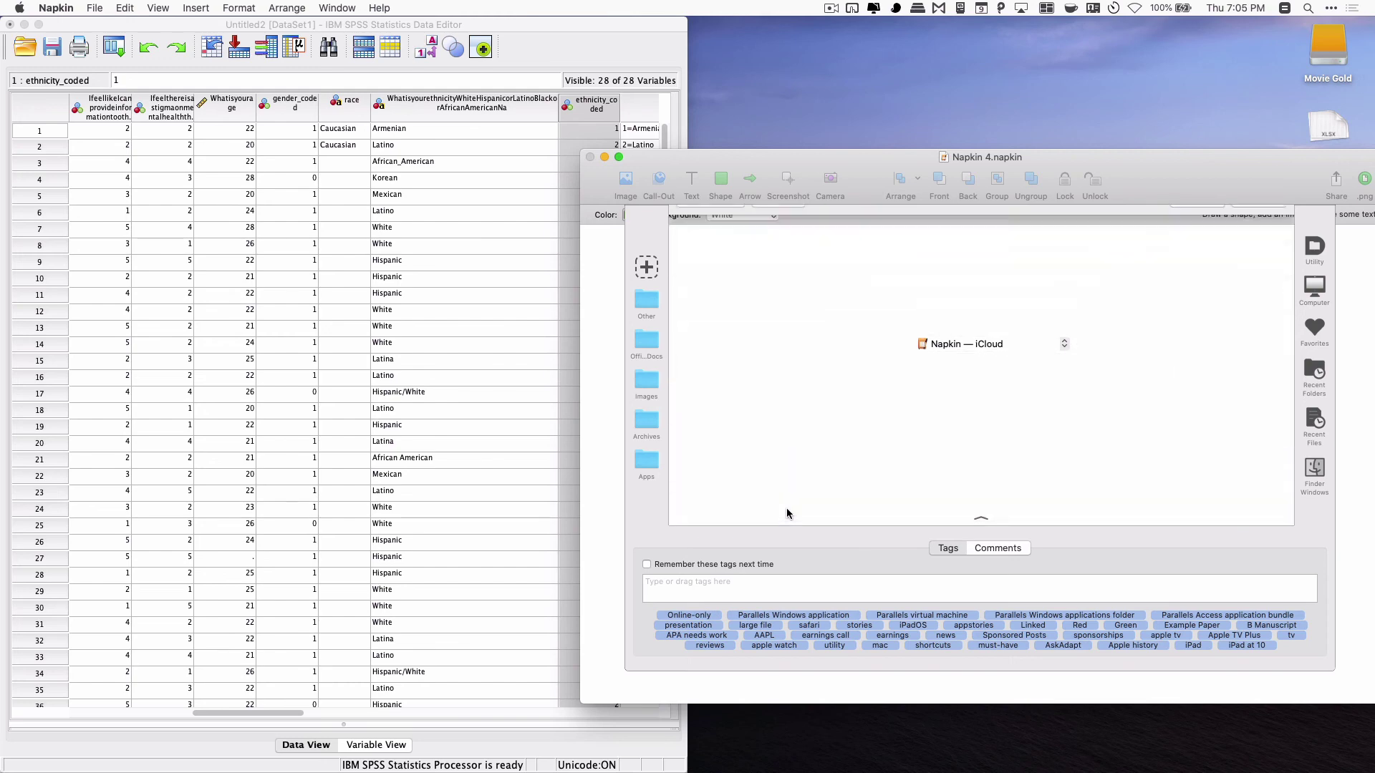
Widen the data window to show the whole V21 column and capture another screenshot of its ethnicity codes.
{"action": "left_click", "coordinate": [689, 388]}
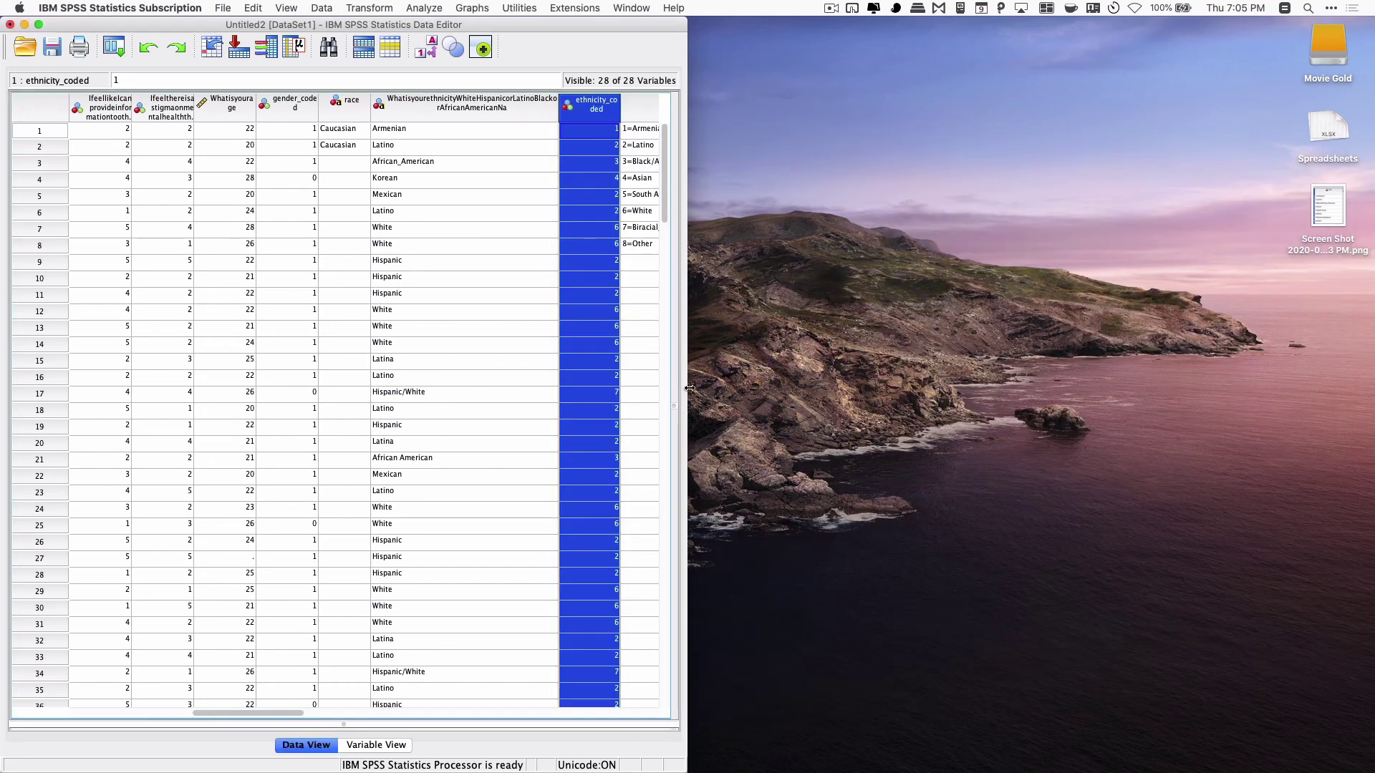
{"action": "left_click_drag", "start_coordinate": [689, 388], "coordinate": [875, 382]}
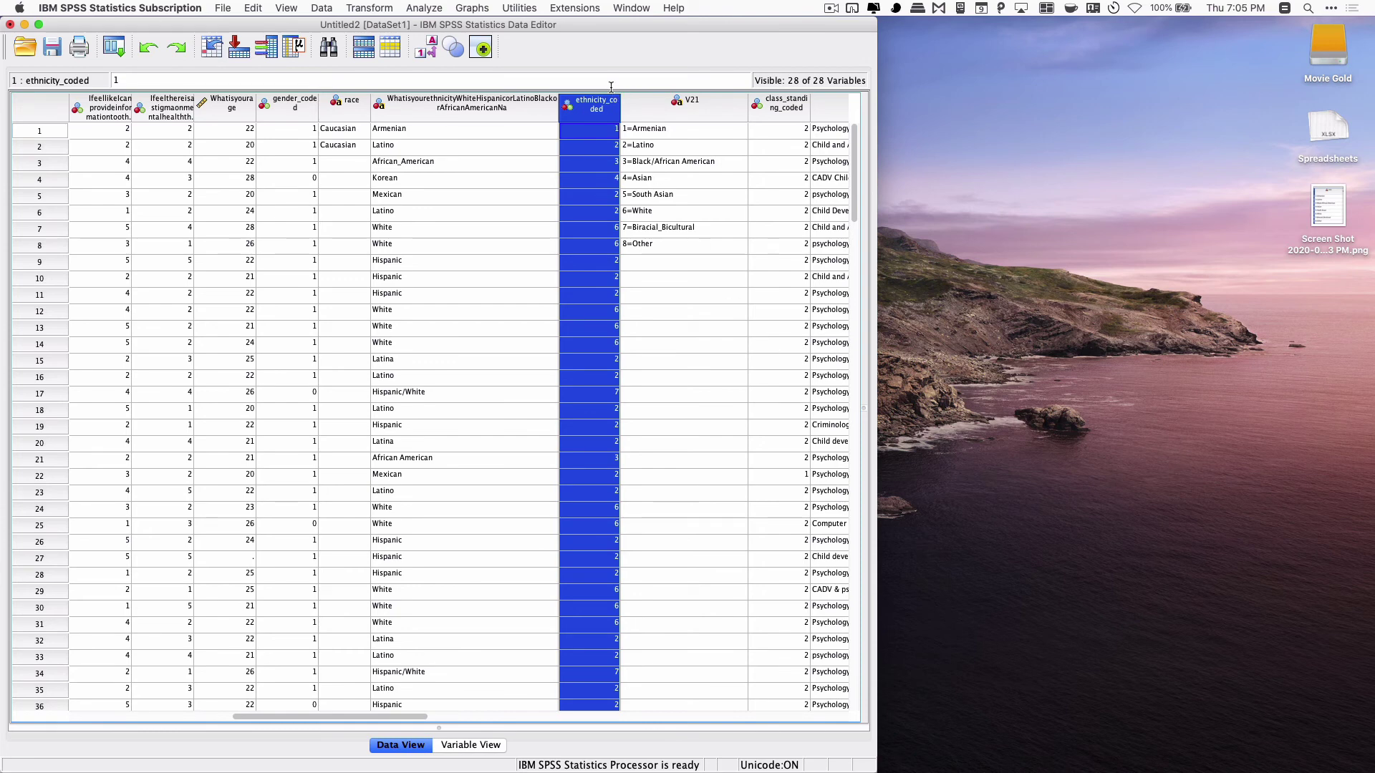
{"action": "key", "text": "super+shift+4"}
{"action": "left_click_drag", "start_coordinate": [617, 89], "coordinate": [752, 261]}
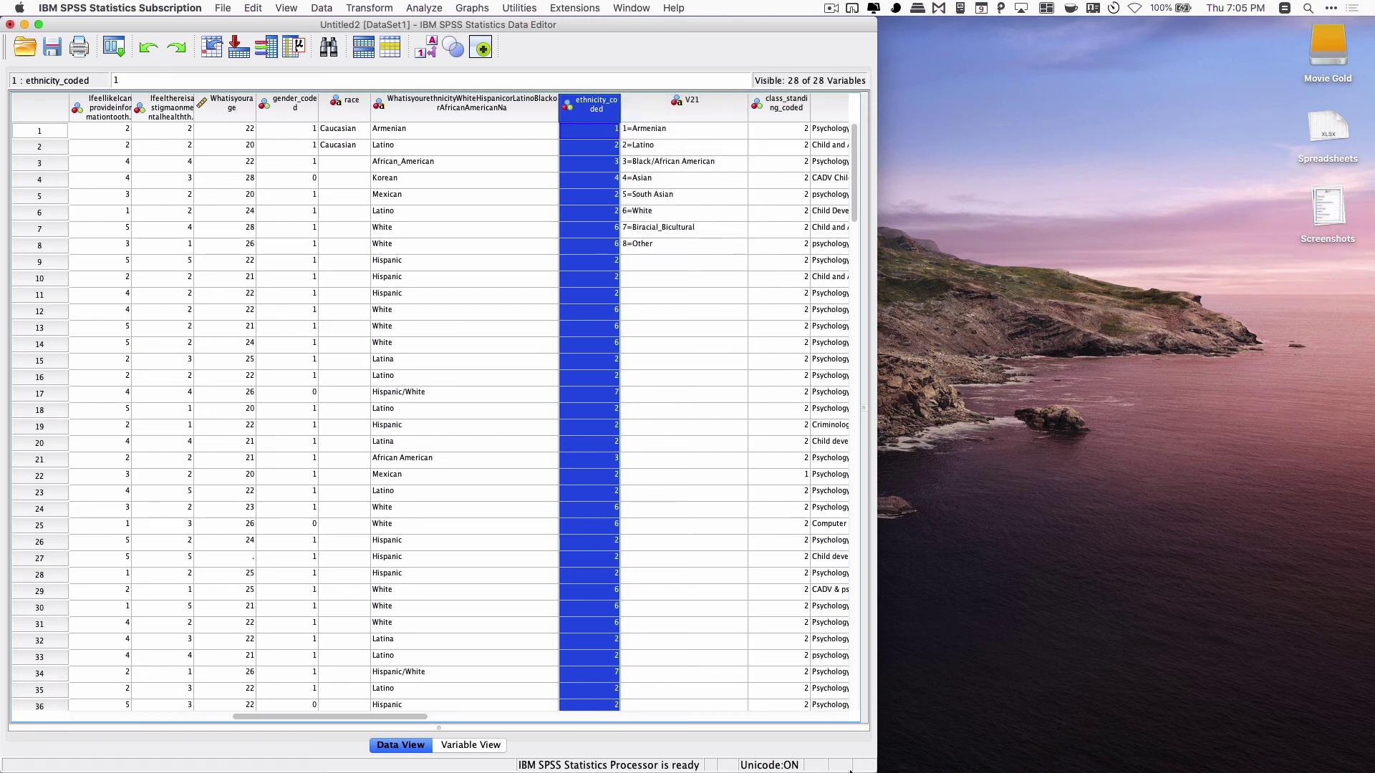
Open the saved screenshot of the V21 ethnicity codes in Preview and place it beside the data window.
{"action": "mouse_move", "coordinate": [901, 771]}
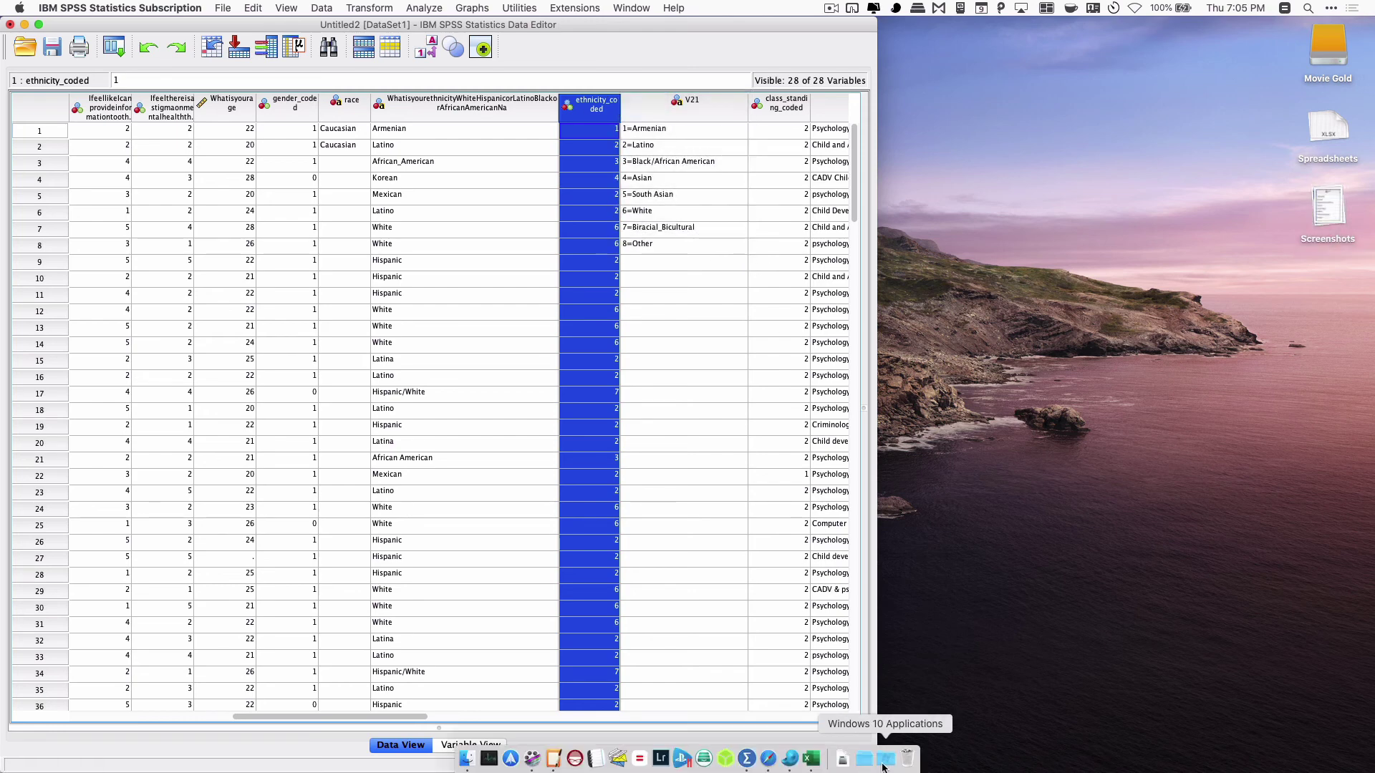
{"action": "left_click", "coordinate": [1328, 208]}
{"action": "double_click", "coordinate": [1329, 369]}
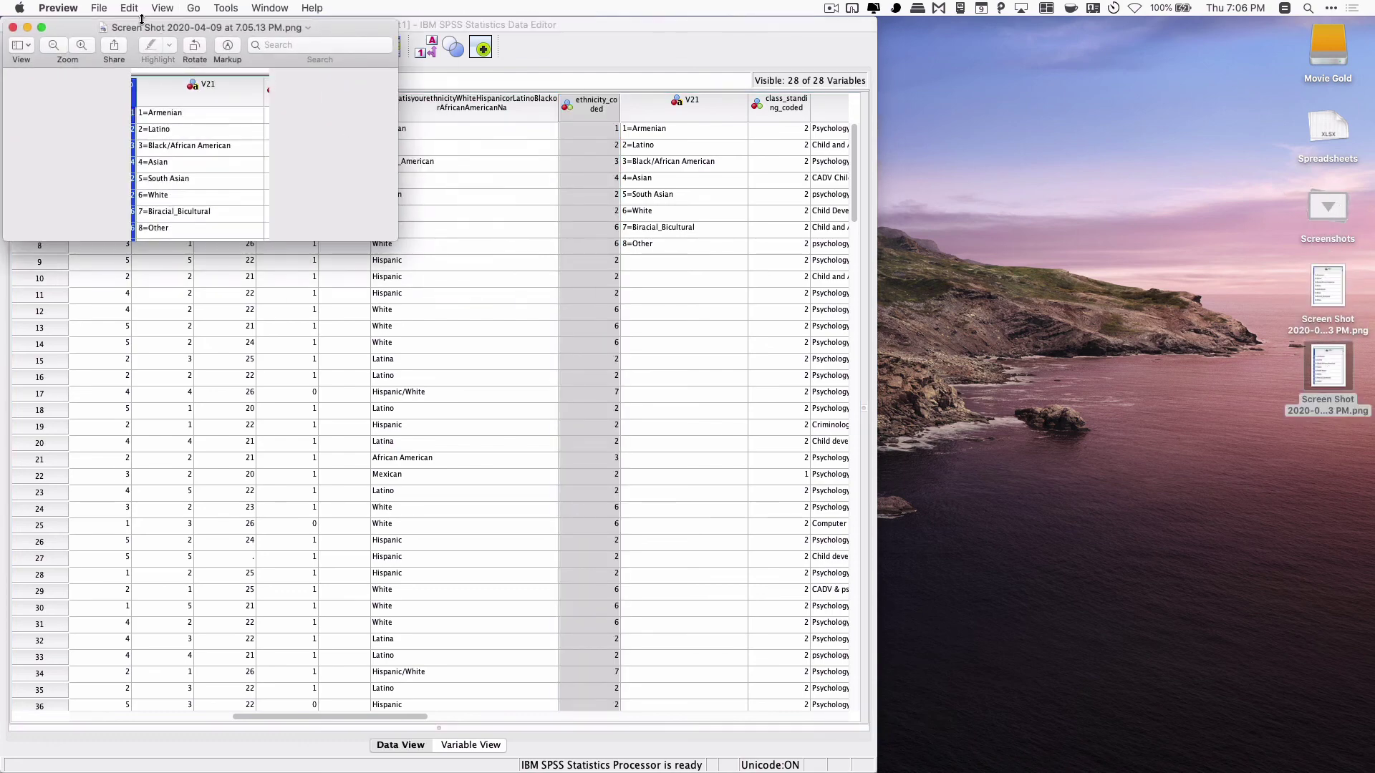
{"action": "left_click_drag", "start_coordinate": [128, 27], "coordinate": [1036, 96]}
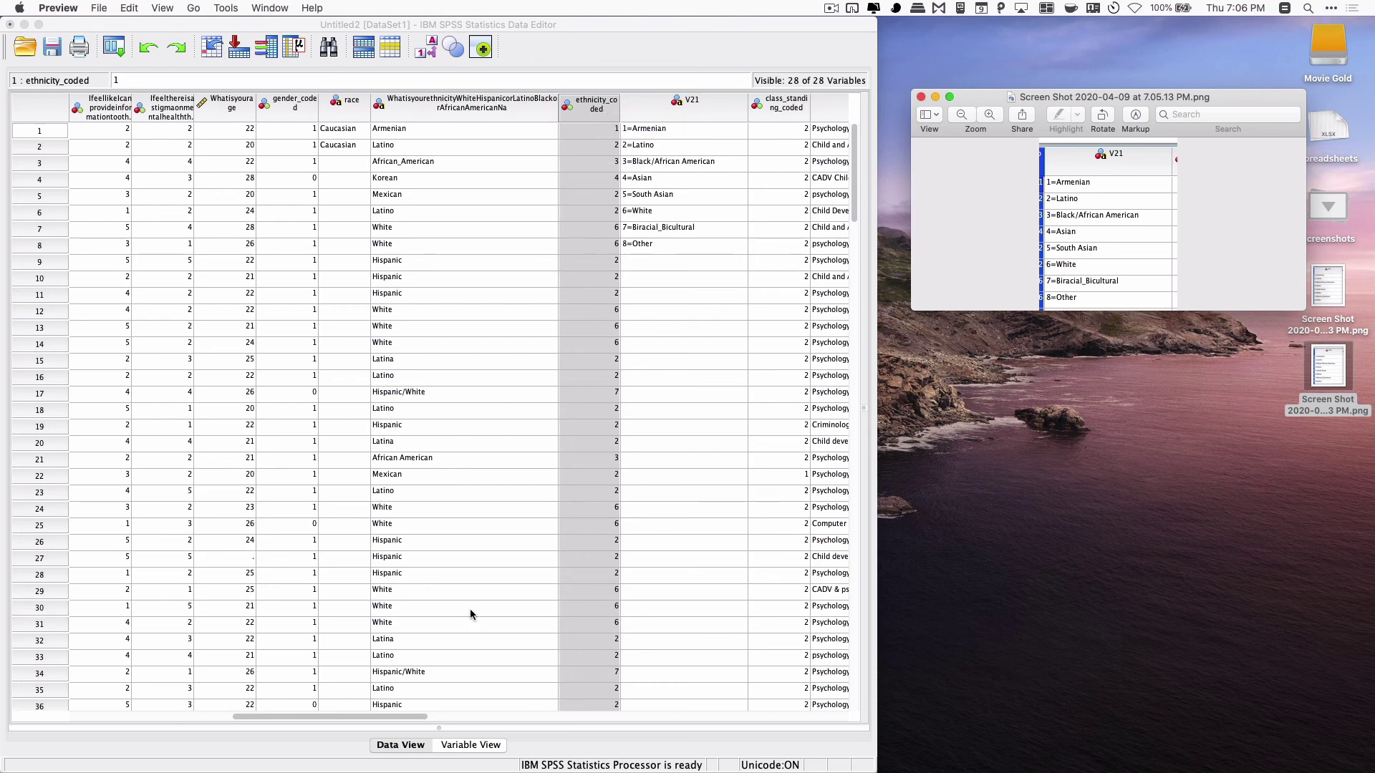
Open the value labels of ethnicity_coded in the variable definitions and label value 1 as Armenian.
{"action": "left_click", "coordinate": [466, 745]}
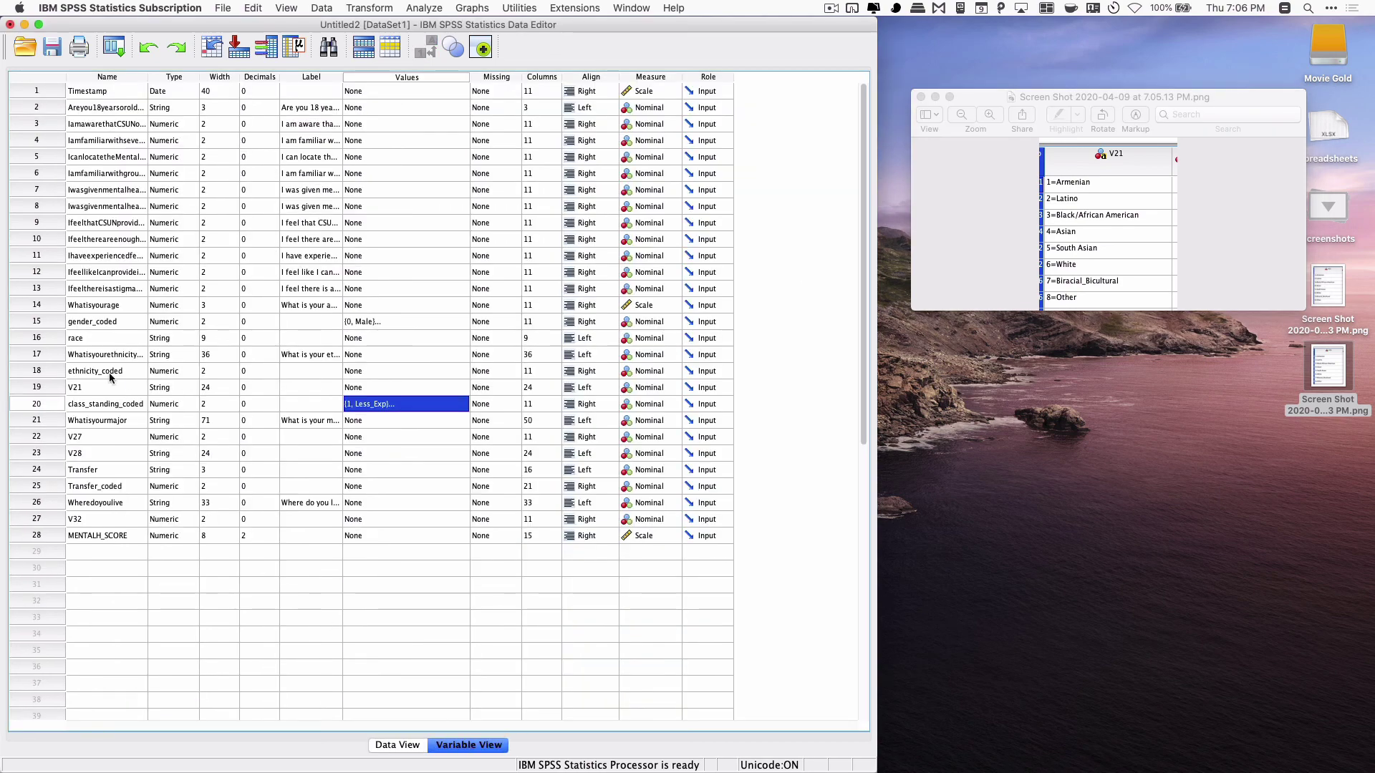
{"action": "left_click", "coordinate": [57, 369]}
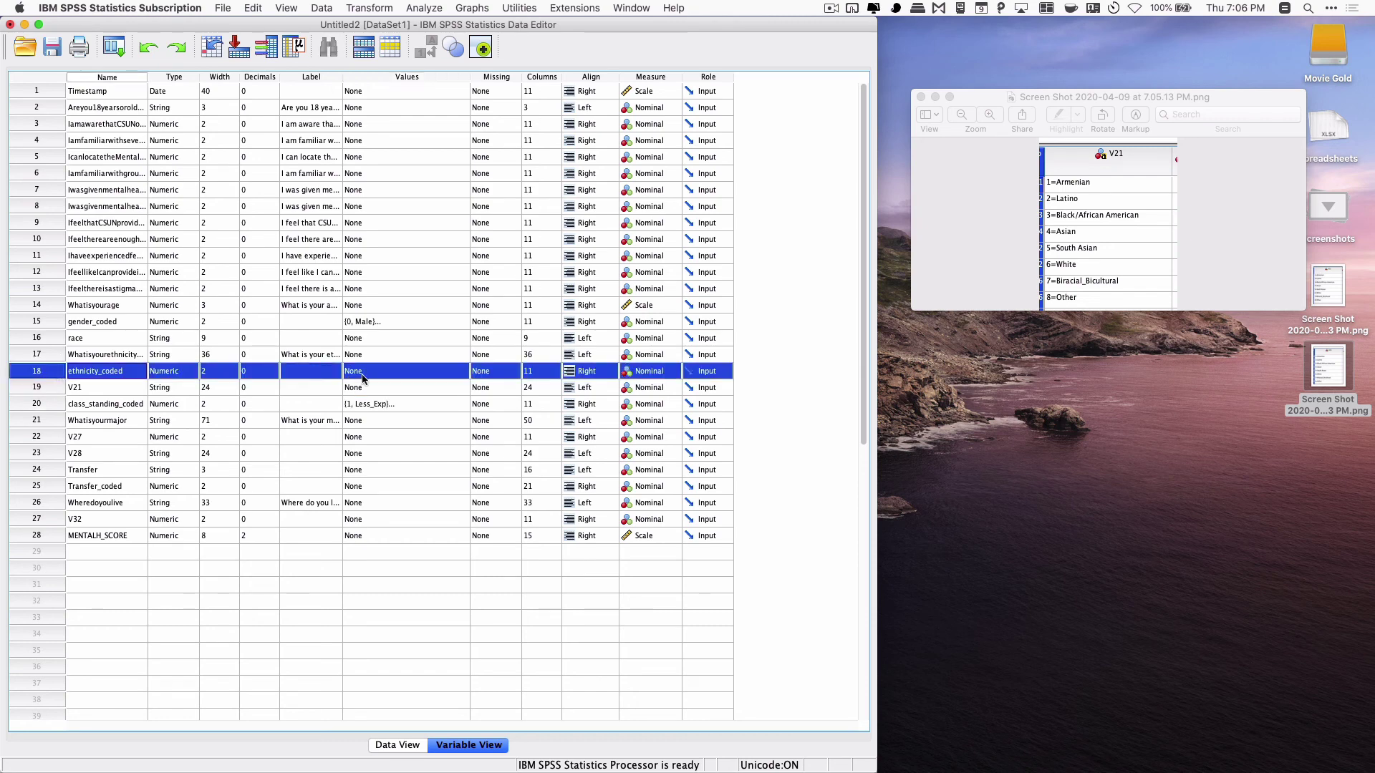
{"action": "double_click", "coordinate": [458, 372]}
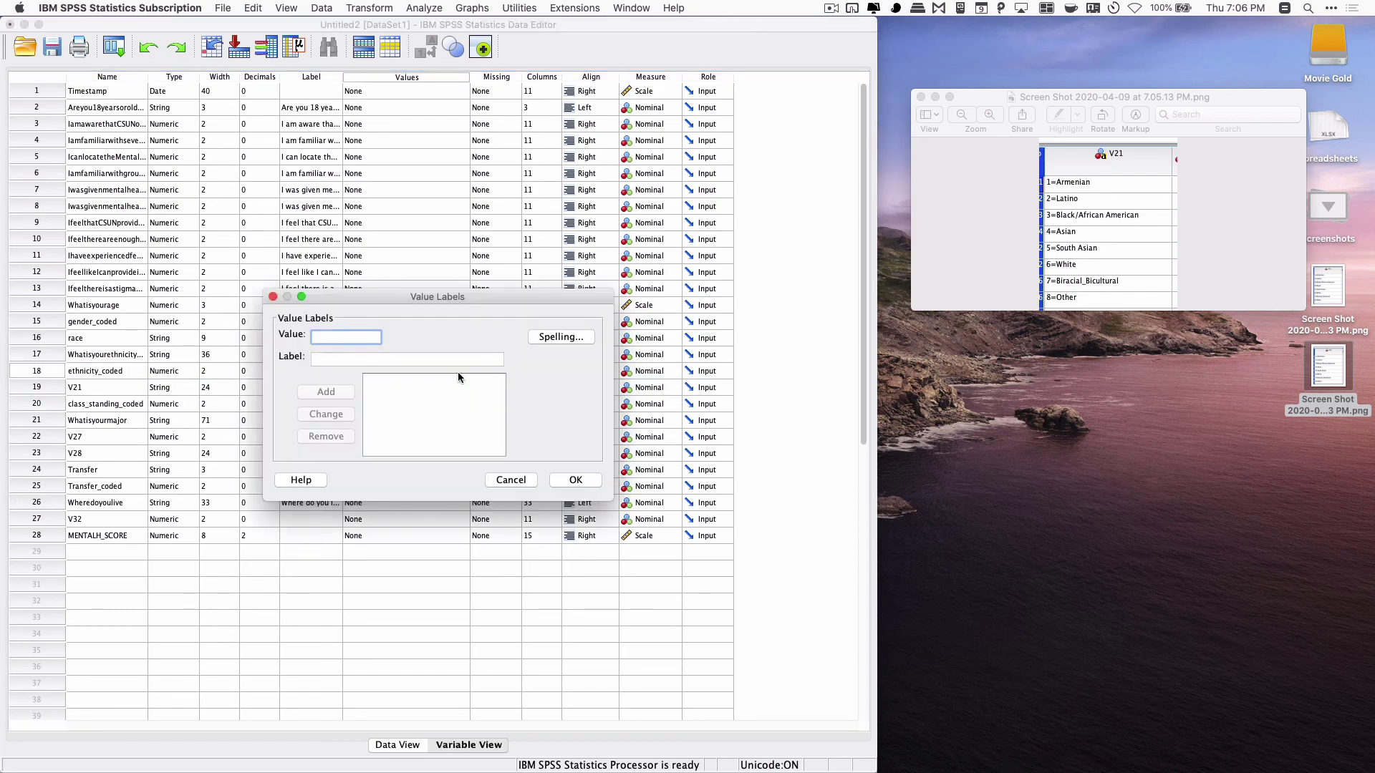
{"action": "type", "text": "1"}
{"action": "key", "text": "Tab"}
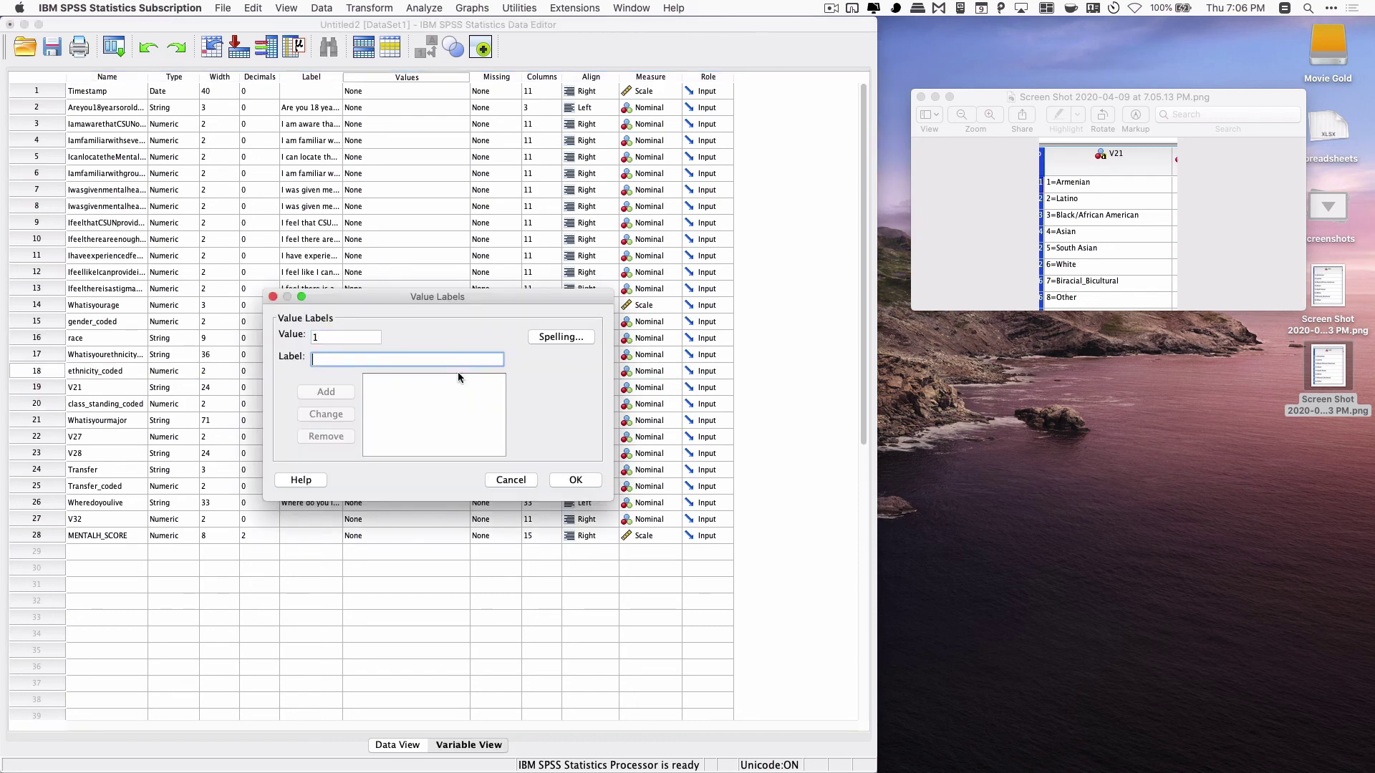
{"action": "type", "text": "Armenian"}
{"action": "left_click", "coordinate": [333, 395]}
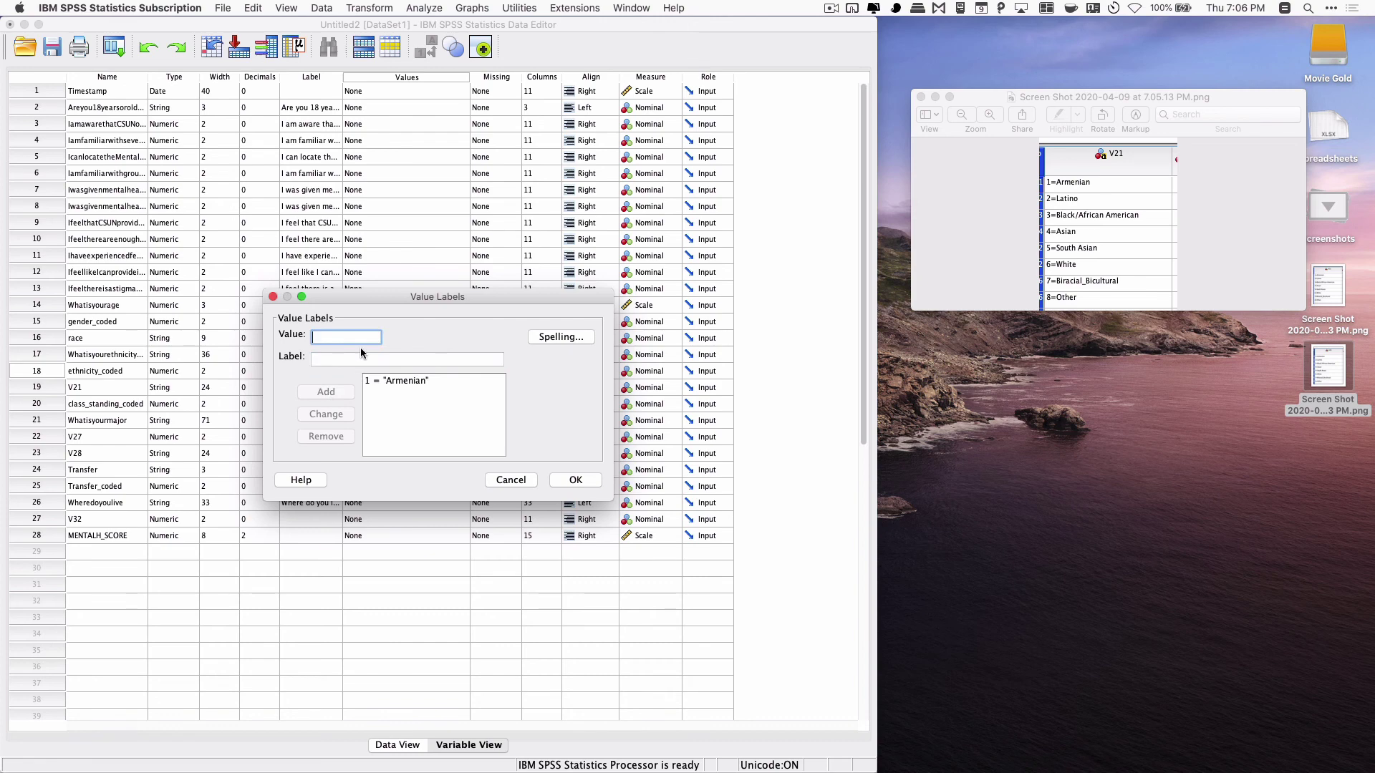
Label ethnicity_coded value 2 as Latinx and value 3 as Black/AfricanAmerican.
{"action": "type", "text": "2"}
{"action": "key", "text": "Tab"}
{"action": "type", "text": "Latinx"}
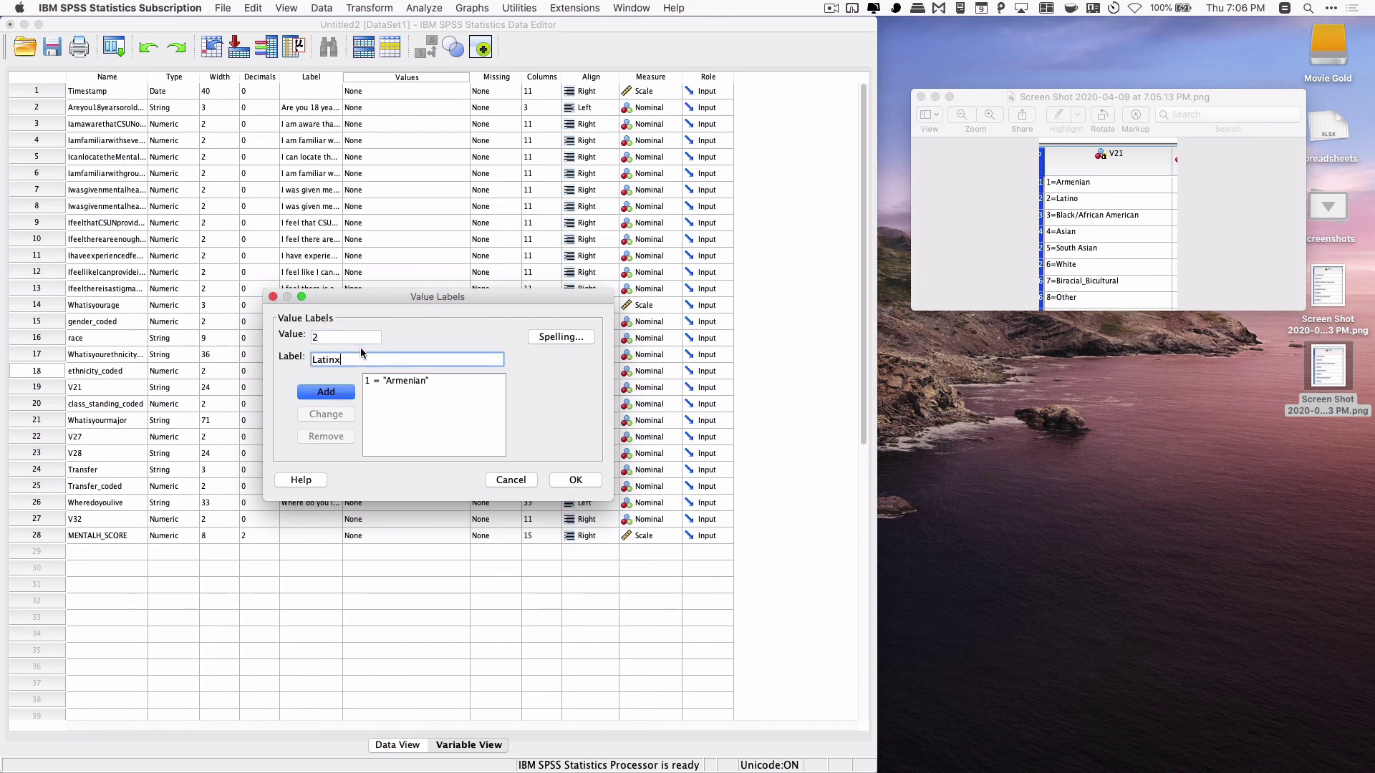
{"action": "left_click", "coordinate": [336, 394]}
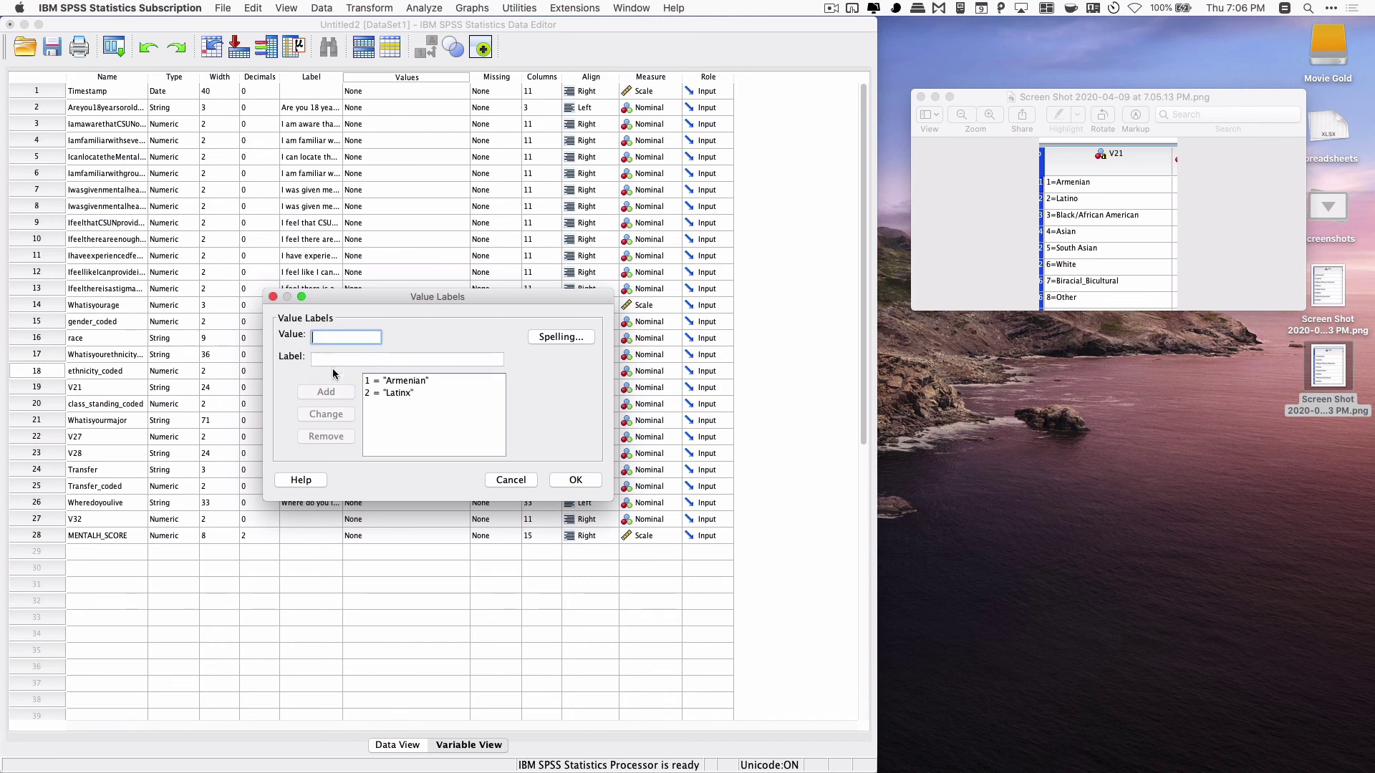
{"action": "type", "text": "3"}
{"action": "key", "text": "Tab"}
{"action": "type", "text": "B"}
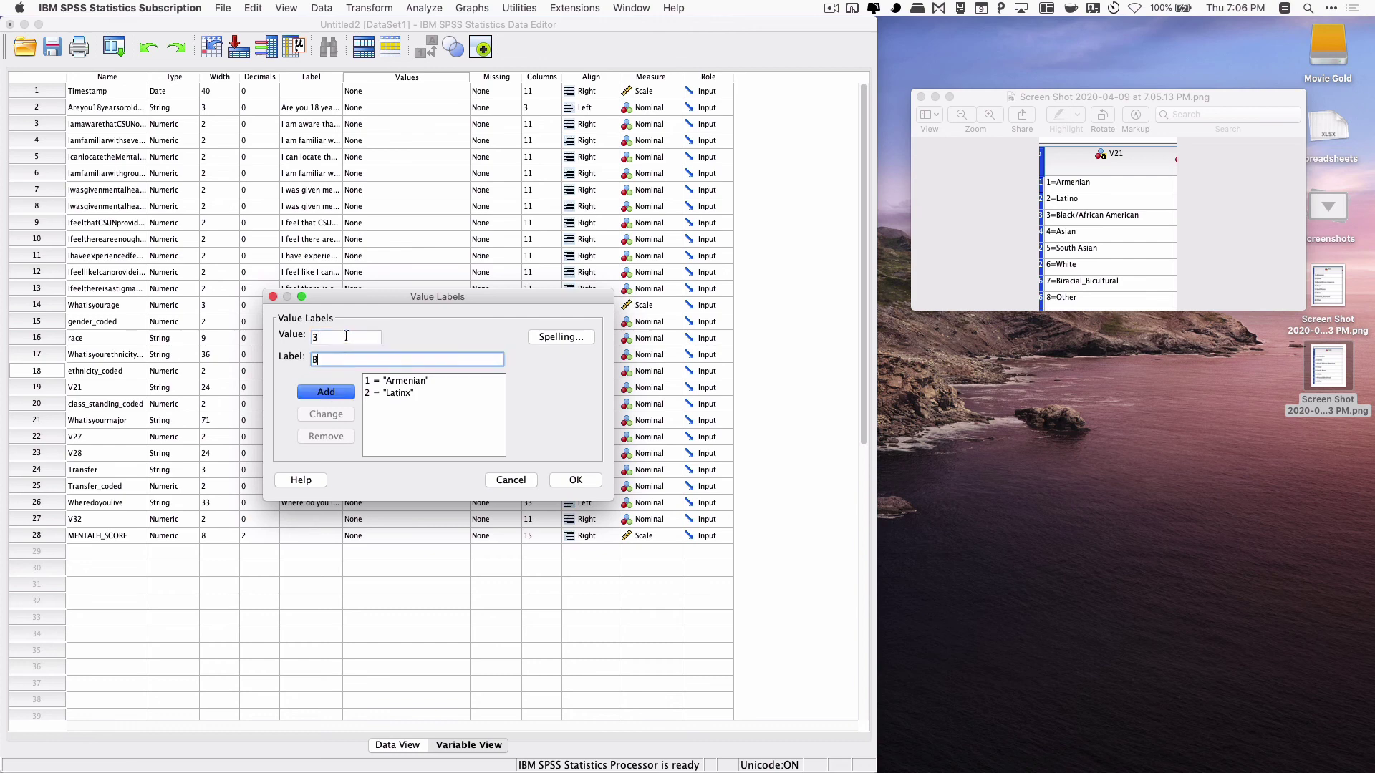
{"action": "type", "text": "lack/AfricanAmerican"}
{"action": "left_click", "coordinate": [341, 394]}
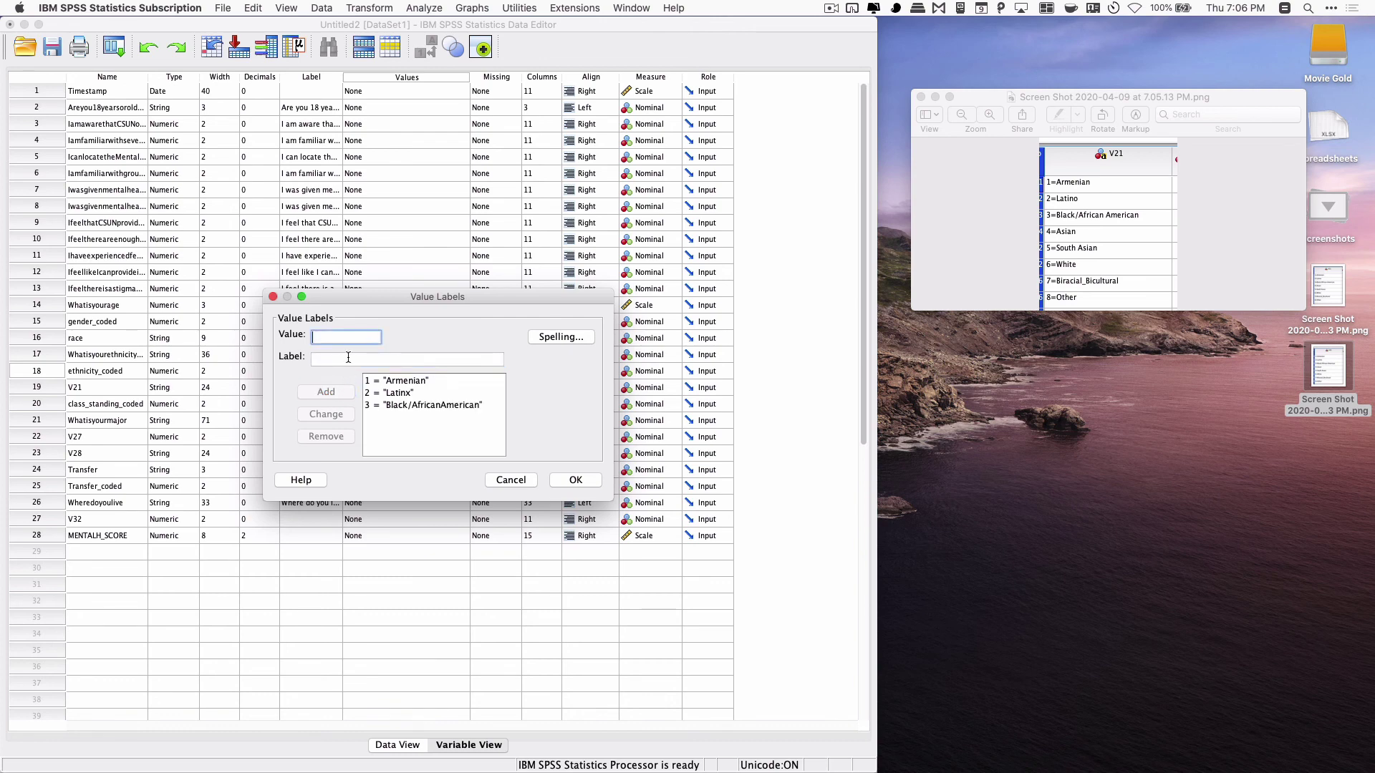
Label ethnicity_coded value 4 as Asian and value 5 as South Asian.
{"action": "type", "text": "4"}
{"action": "key", "text": "Tab"}
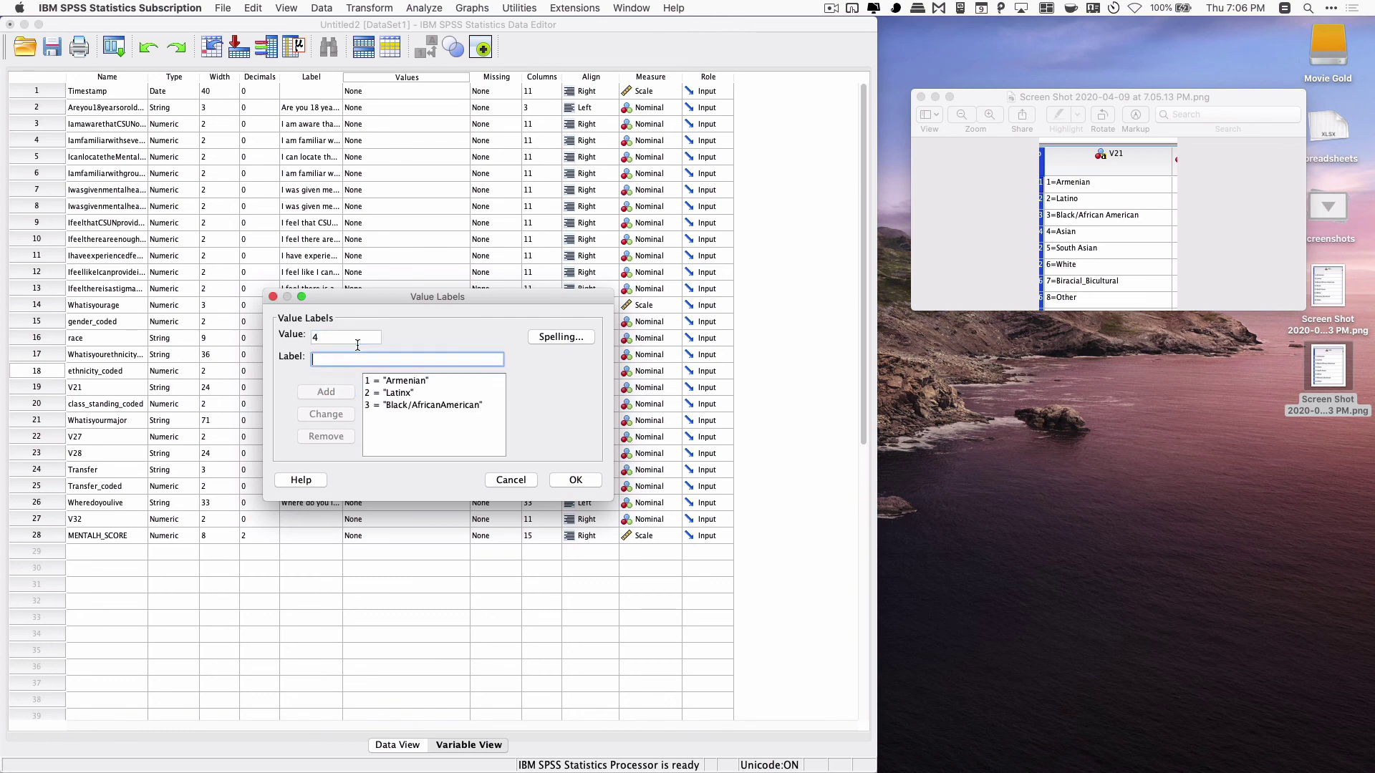
{"action": "type", "text": "Asian"}
{"action": "left_click", "coordinate": [321, 395]}
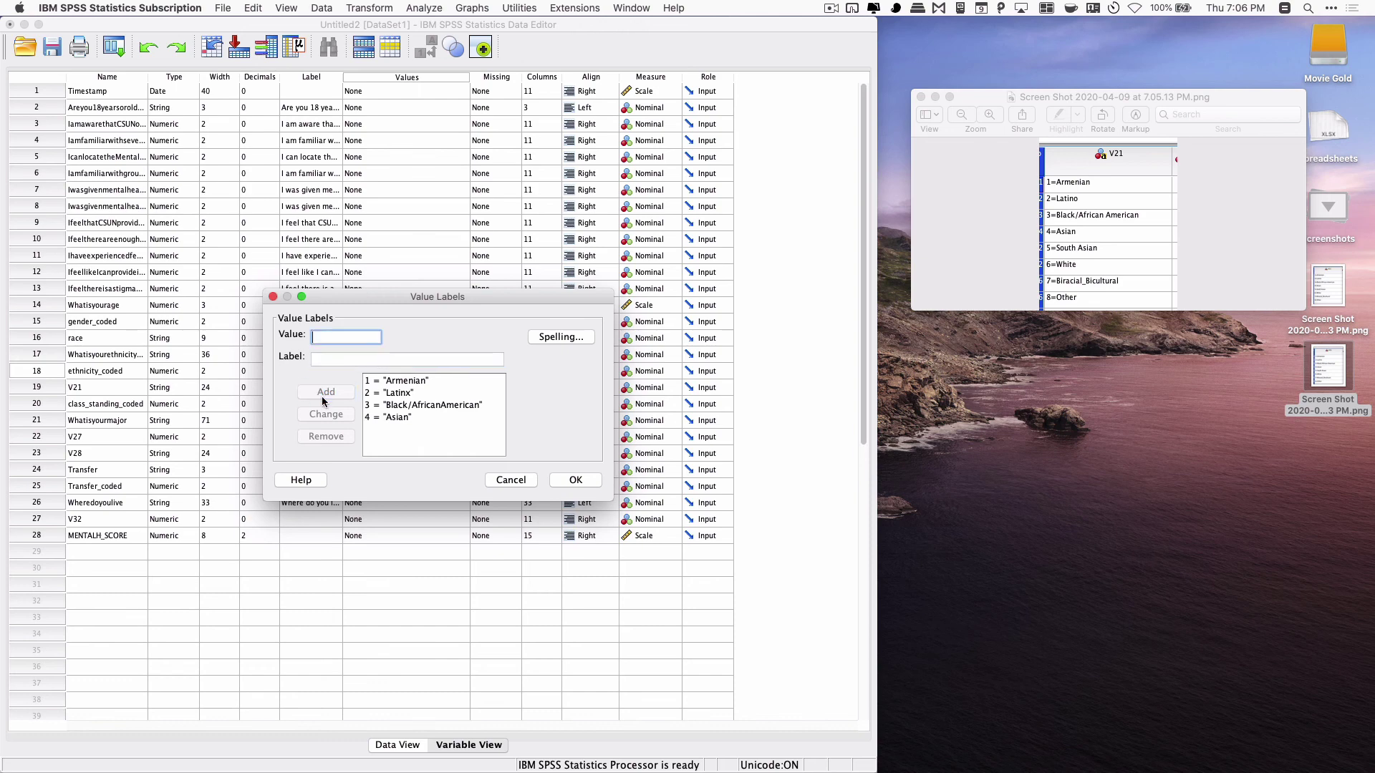
{"action": "type", "text": "5"}
{"action": "left_click", "coordinate": [330, 357]}
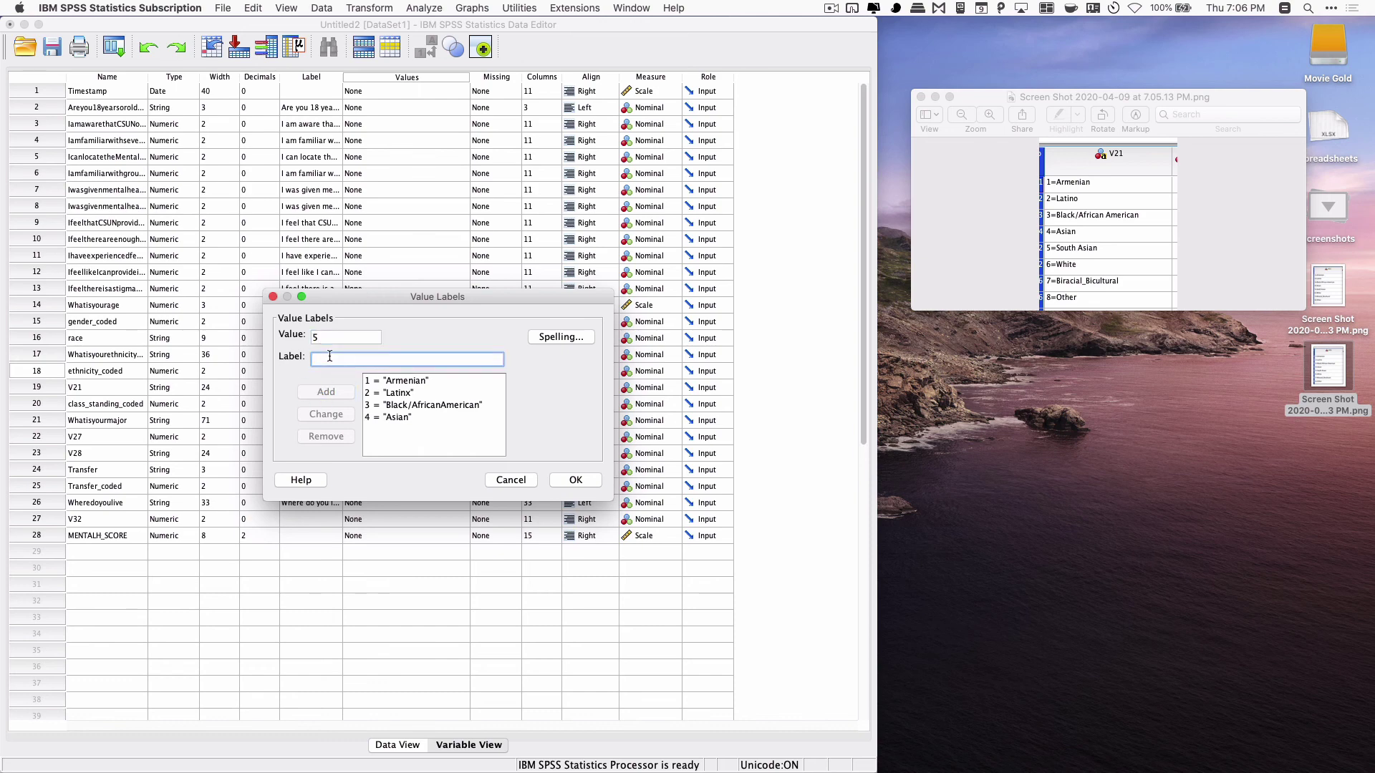
{"action": "type", "text": "Souh"}
{"action": "key", "text": "BackSpace"}
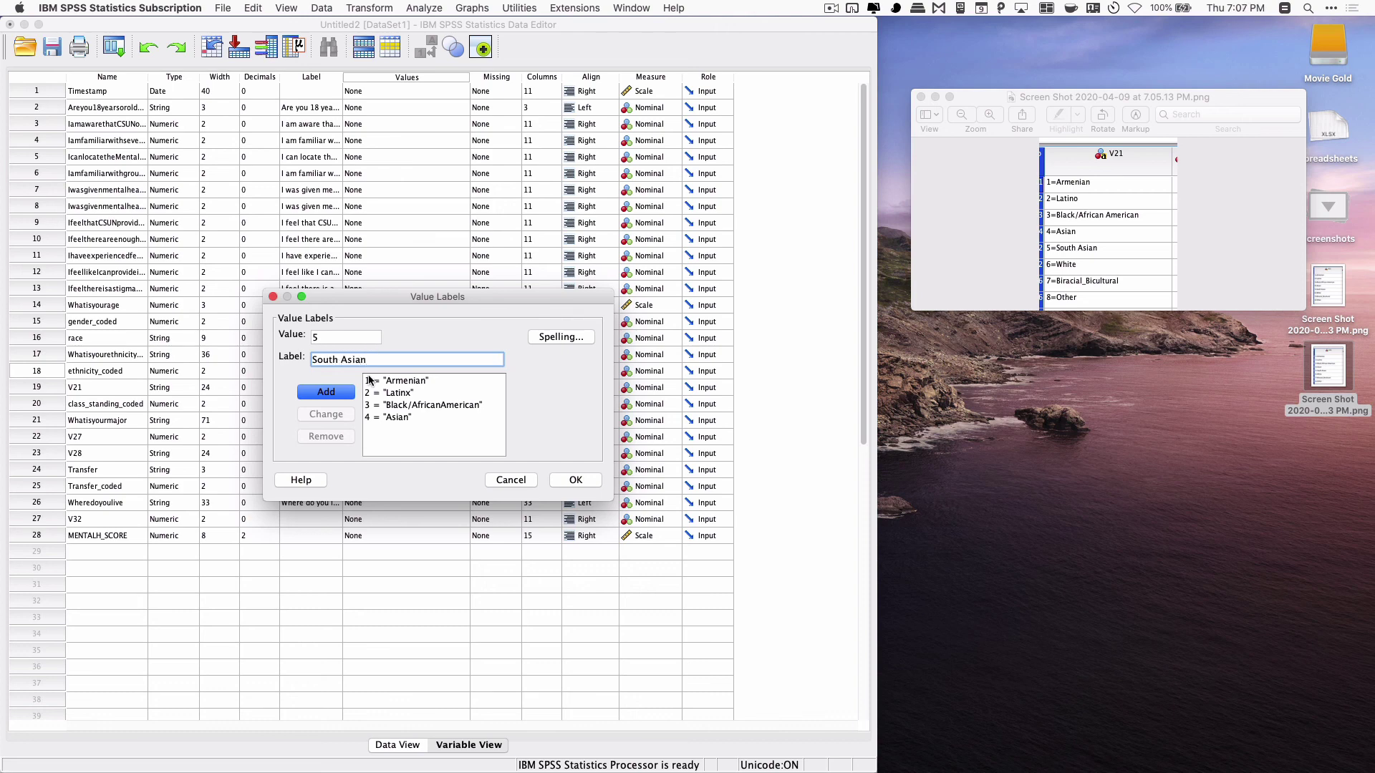
{"action": "left_click", "coordinate": [342, 394]}
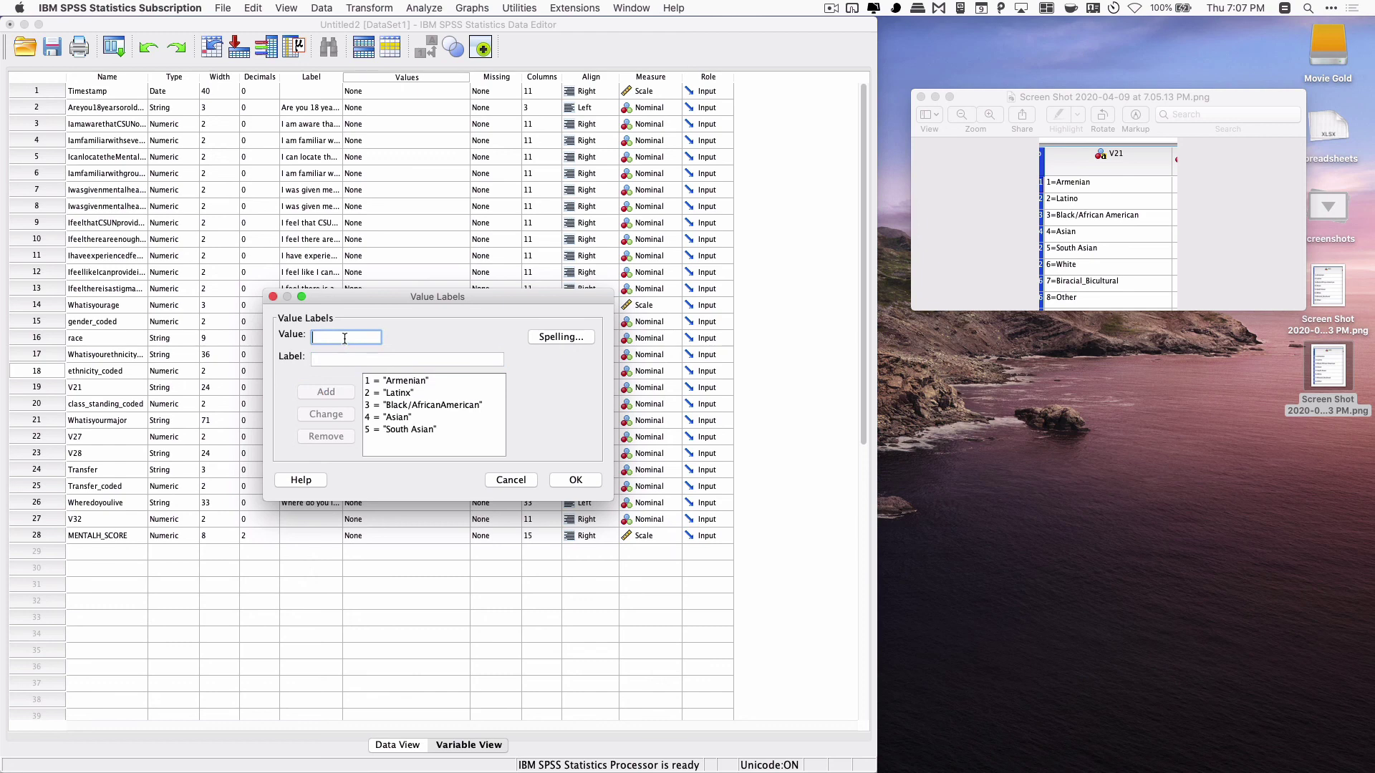
Label ethnicity_coded value 6 as White and value 7 as Biracial/Bicultural.
{"action": "type", "text": "6"}
{"action": "key", "text": "Tab"}
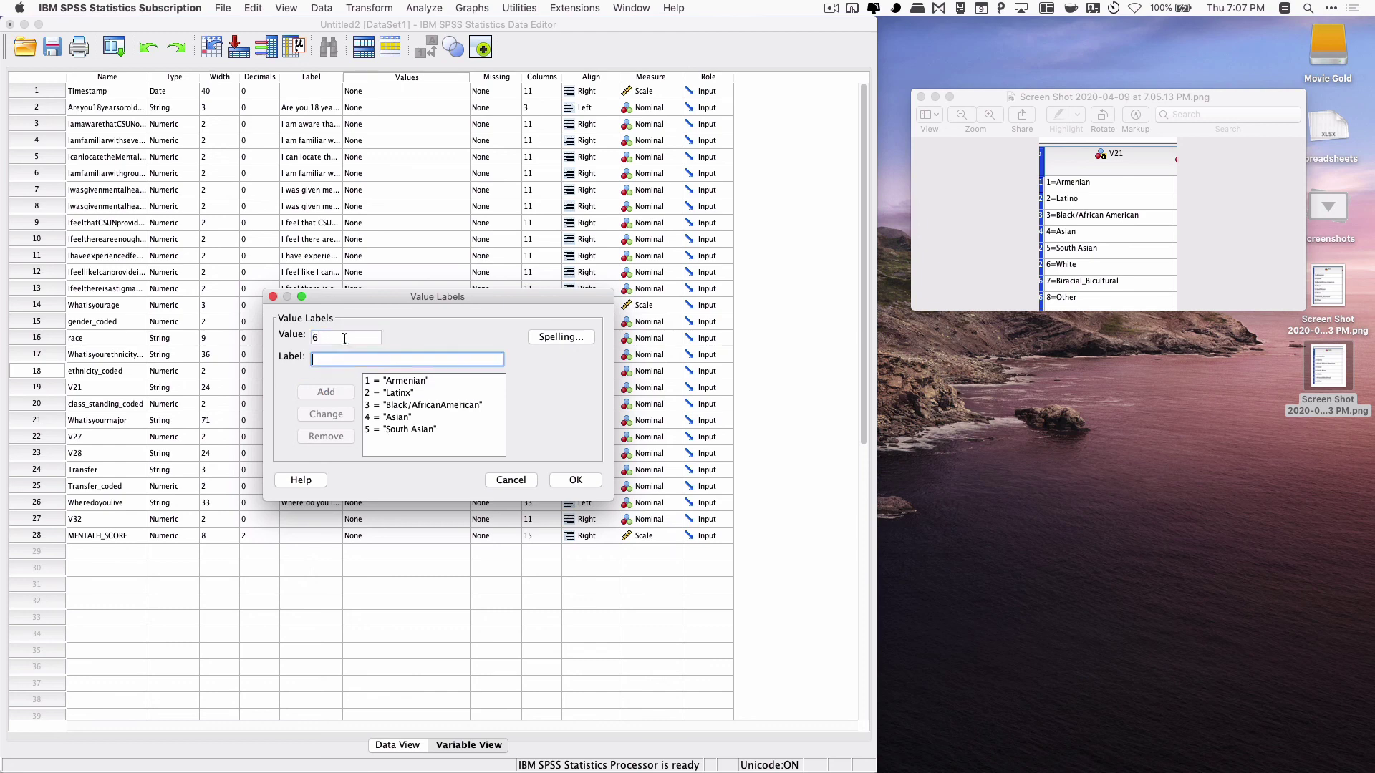
{"action": "type", "text": "White"}
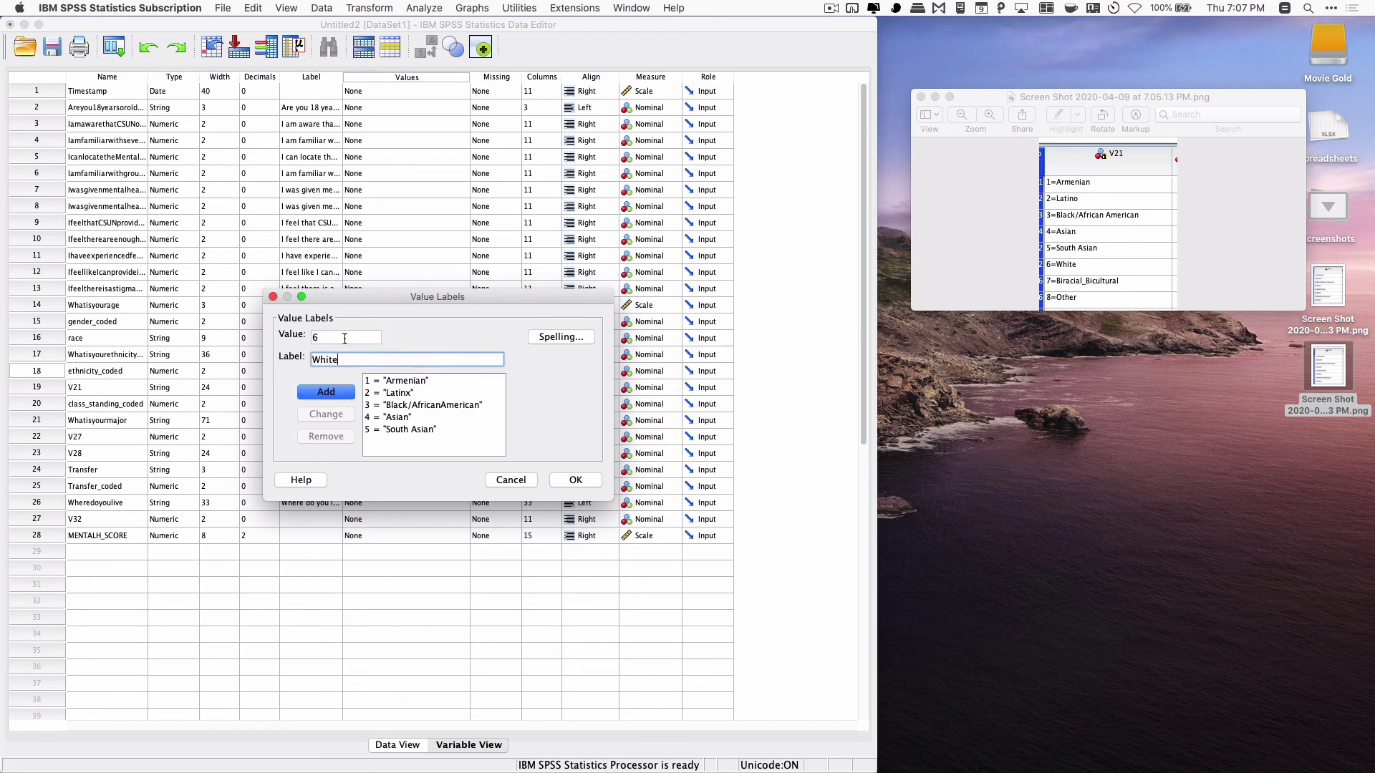
{"action": "left_click", "coordinate": [335, 398]}
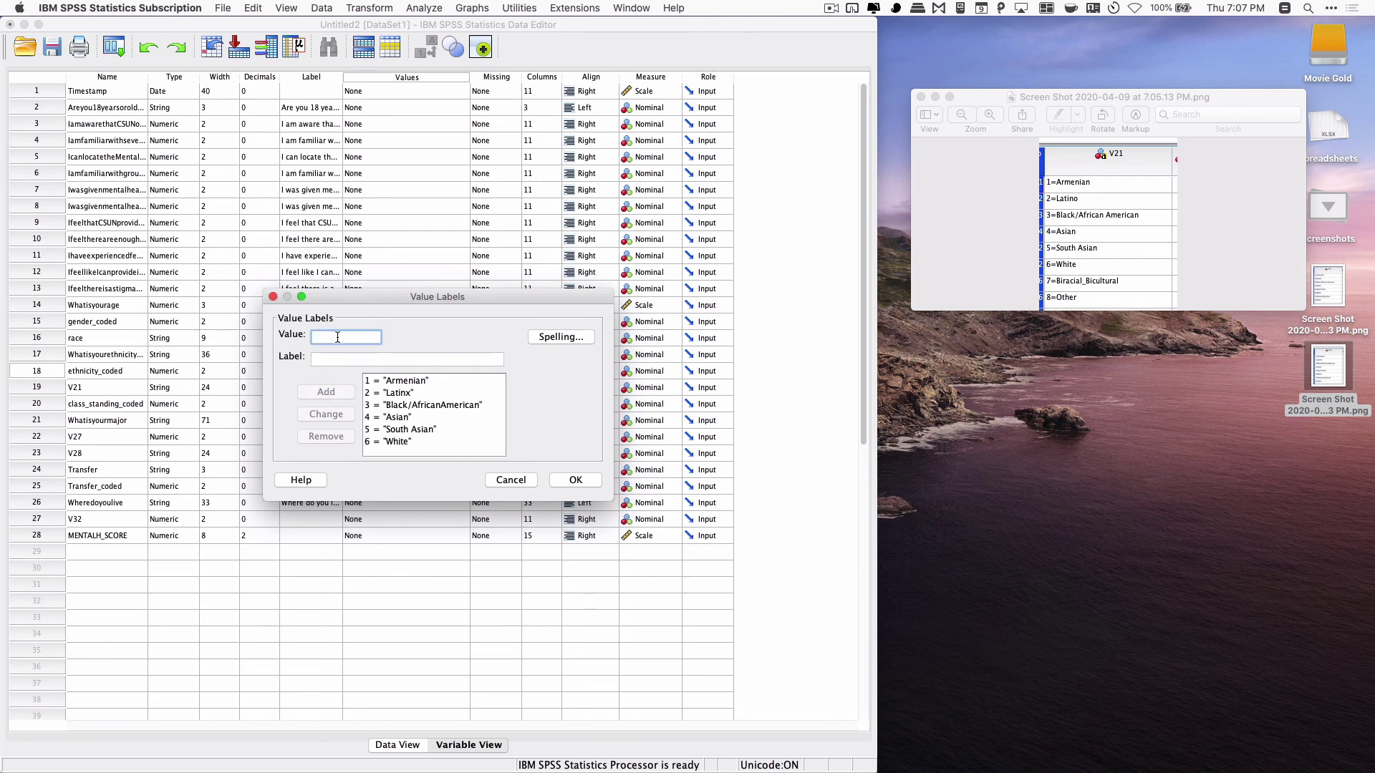
{"action": "type", "text": "7"}
{"action": "key", "text": "Tab"}
{"action": "type", "text": "B"}
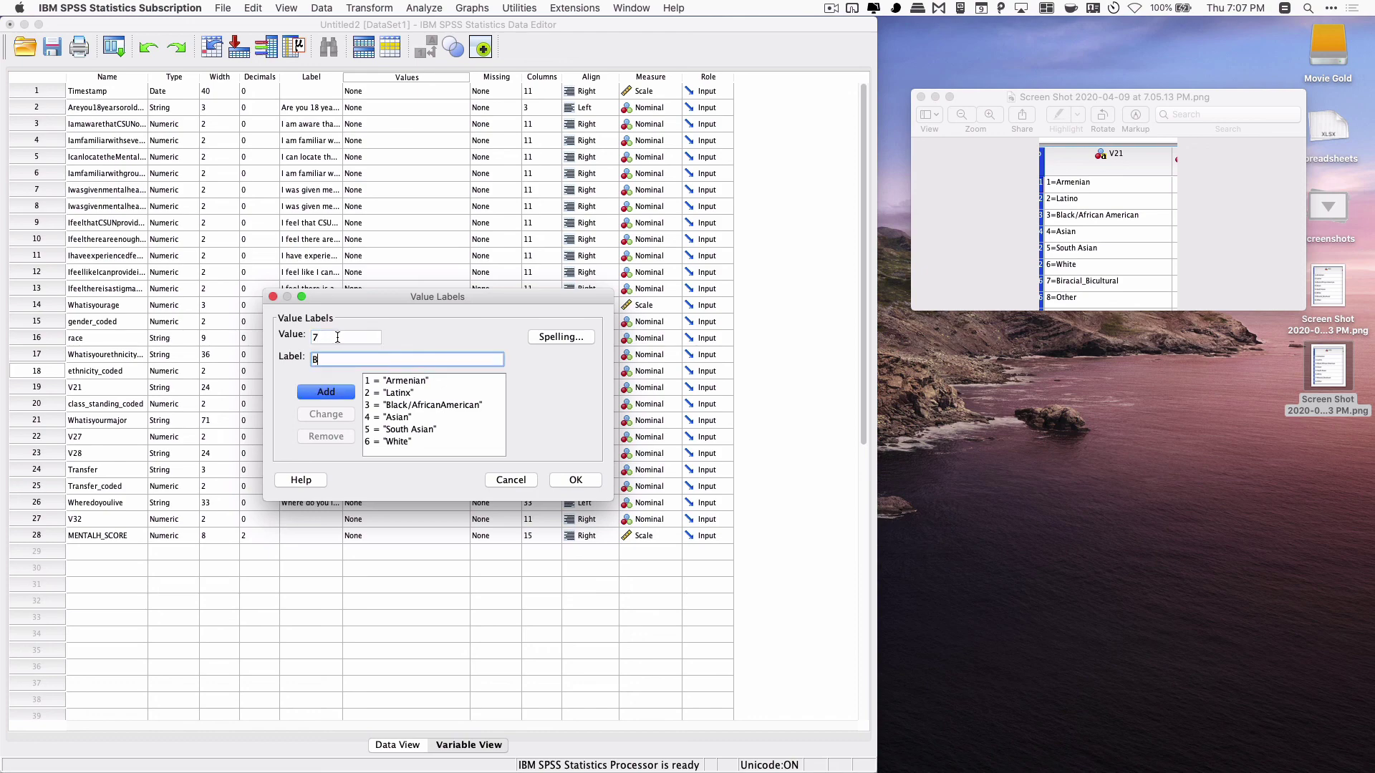
{"action": "type", "text": "iracial/Bicula"}
{"action": "key", "text": "BackSpace"}
{"action": "key", "text": "BackSpace"}
{"action": "type", "text": "tural"}
{"action": "left_click", "coordinate": [320, 395]}
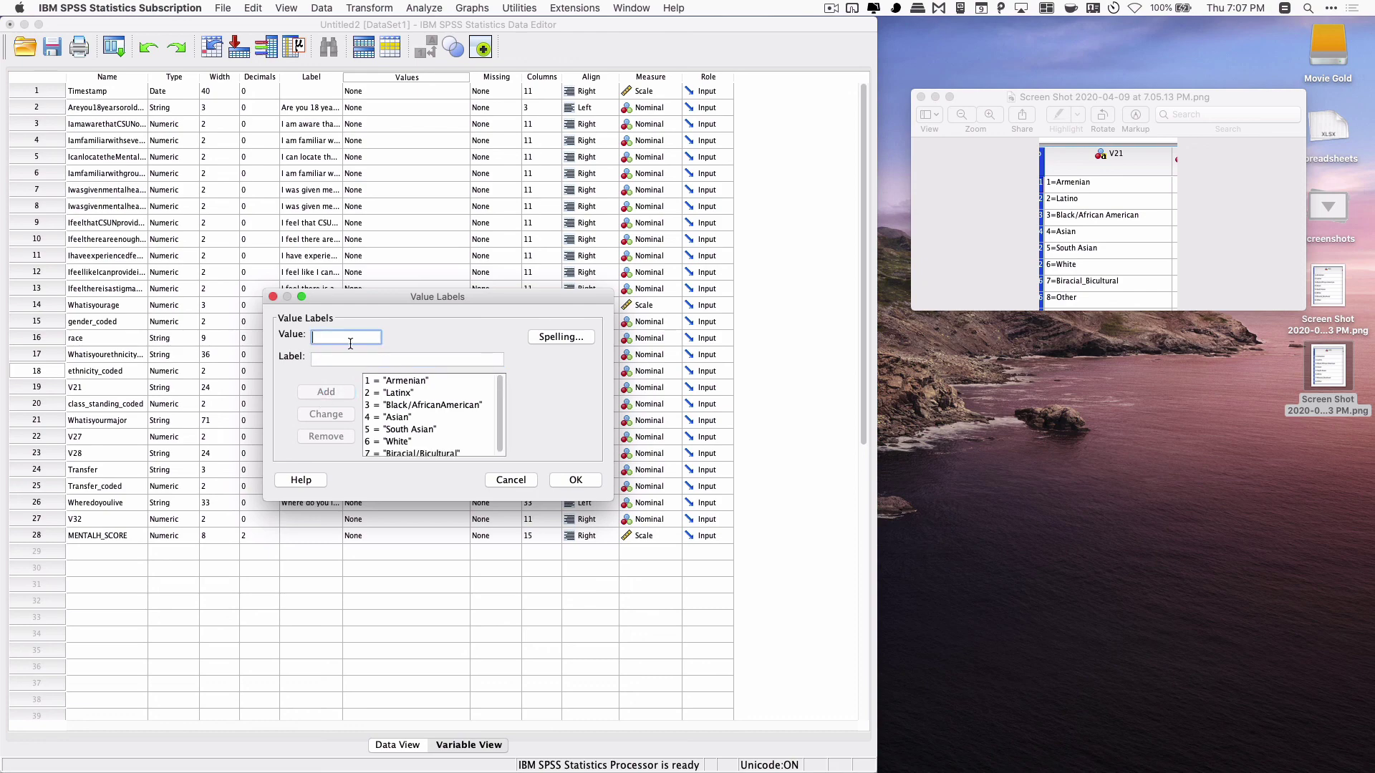
Label ethnicity_coded value 8 as Other and apply the full set of value labels.
{"action": "type", "text": "8"}
{"action": "key", "text": "Tab"}
{"action": "type", "text": "Other"}
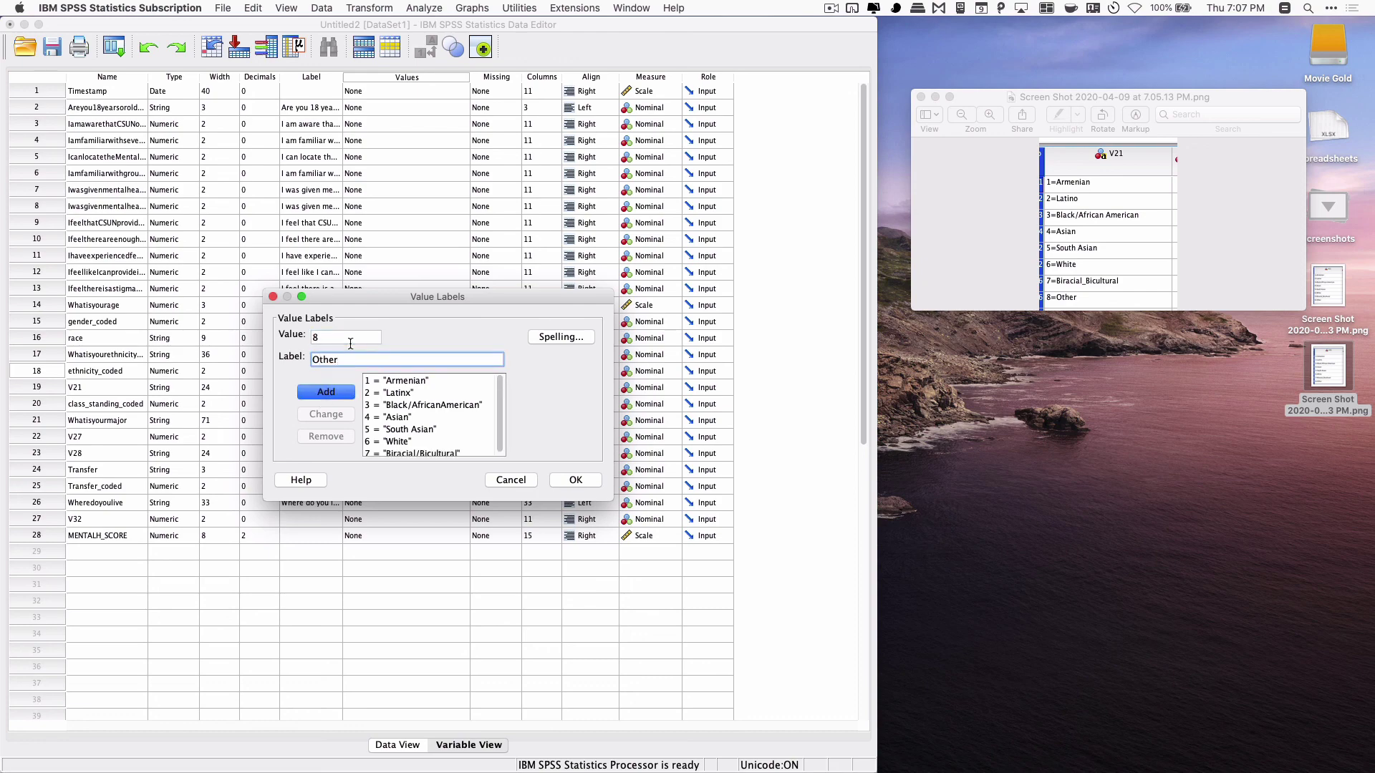
{"action": "left_click", "coordinate": [341, 395]}
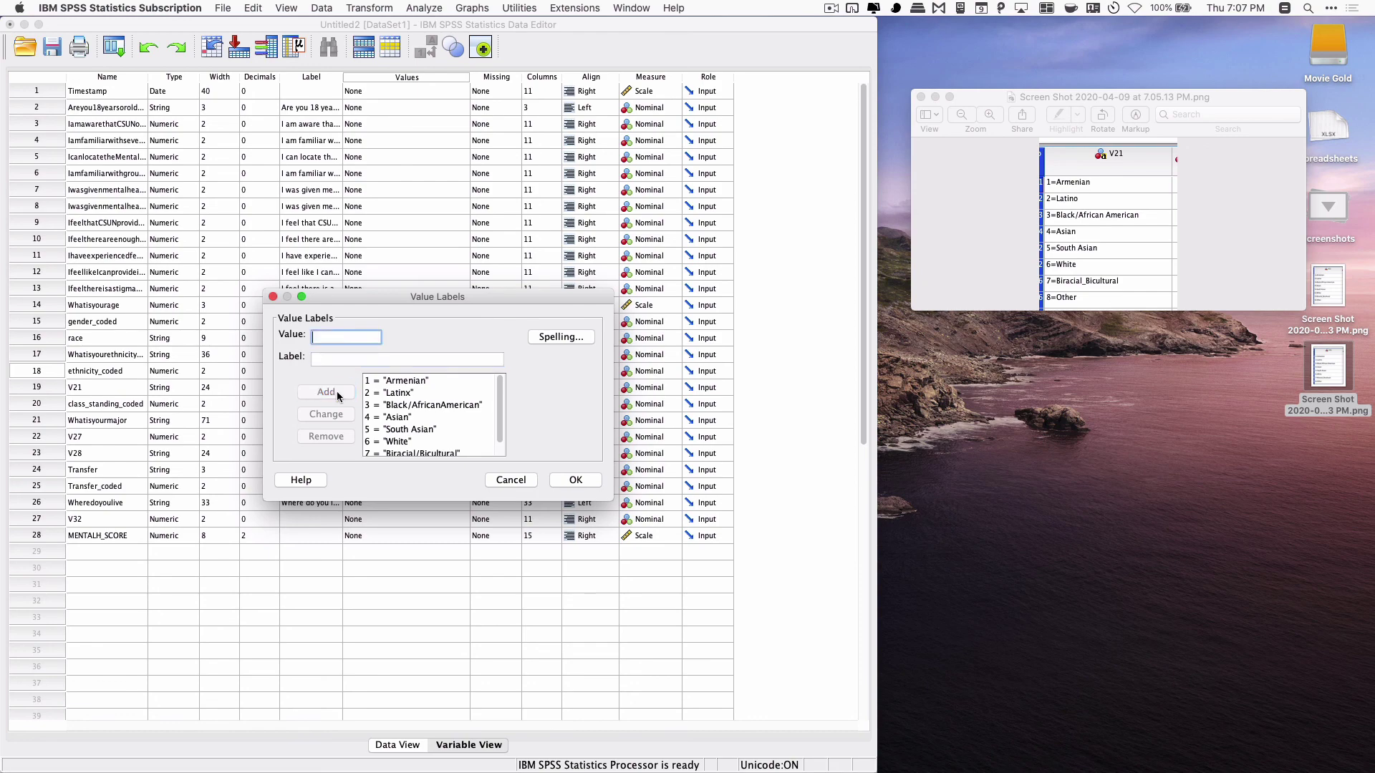
{"action": "left_click", "coordinate": [579, 479]}
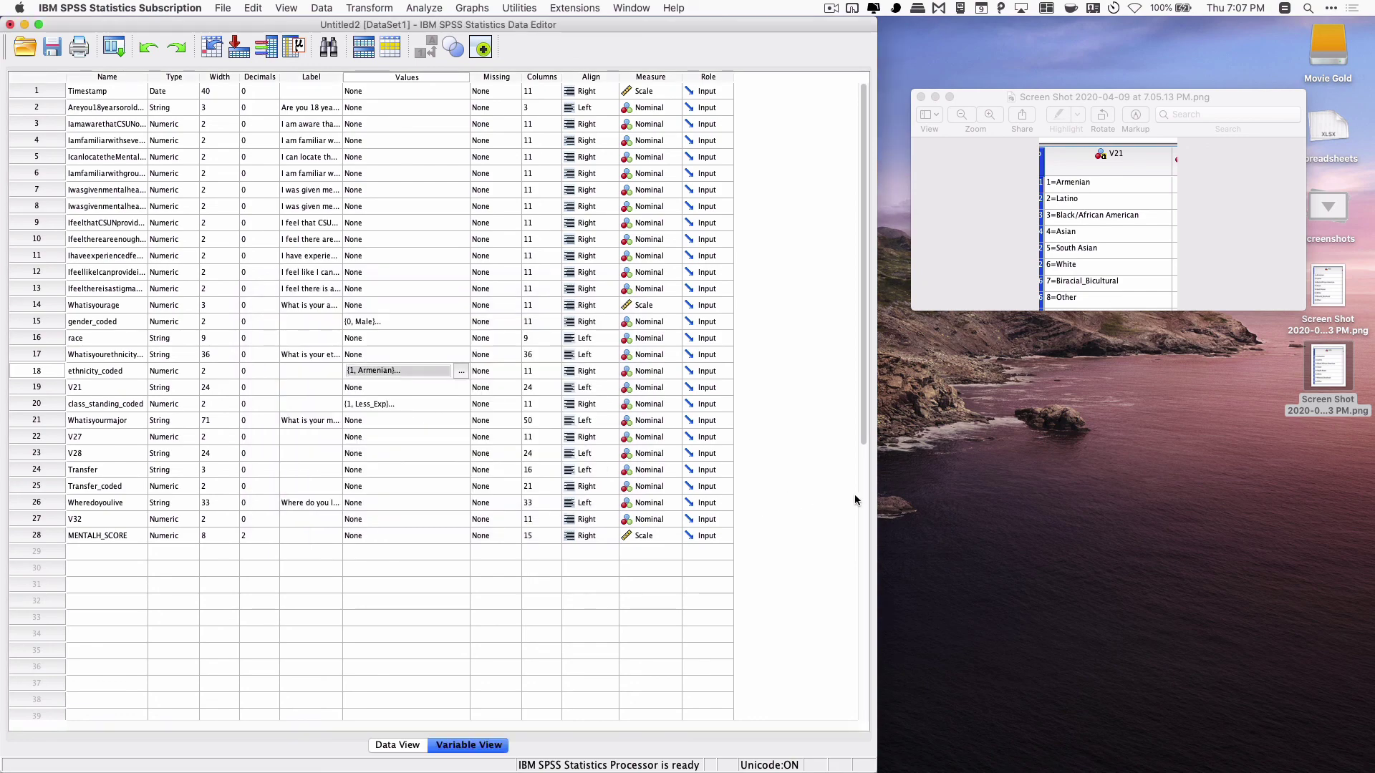
Check the ethnicity_coded column in the data by switching the display to value labels and back to numeric codes.
{"action": "left_click", "coordinate": [409, 747]}
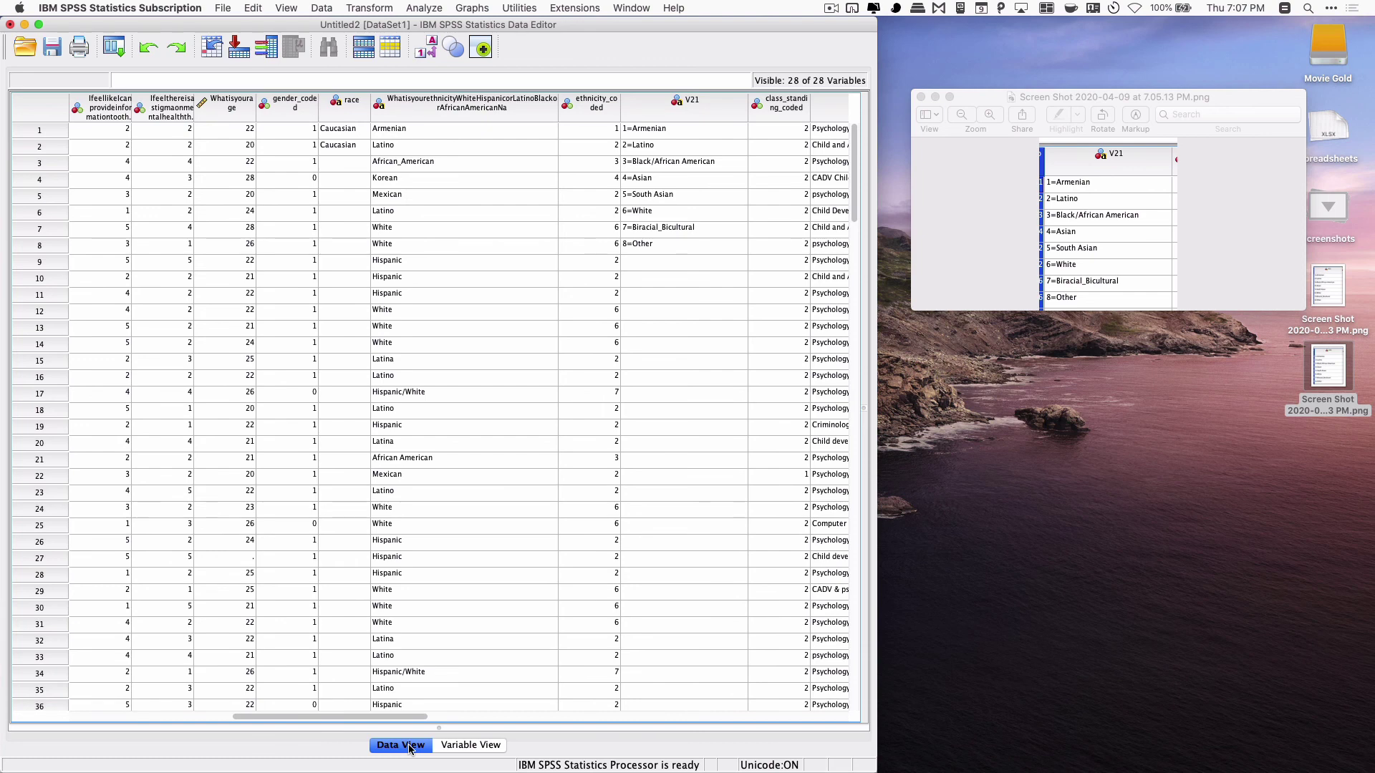
{"action": "left_click", "coordinate": [589, 108]}
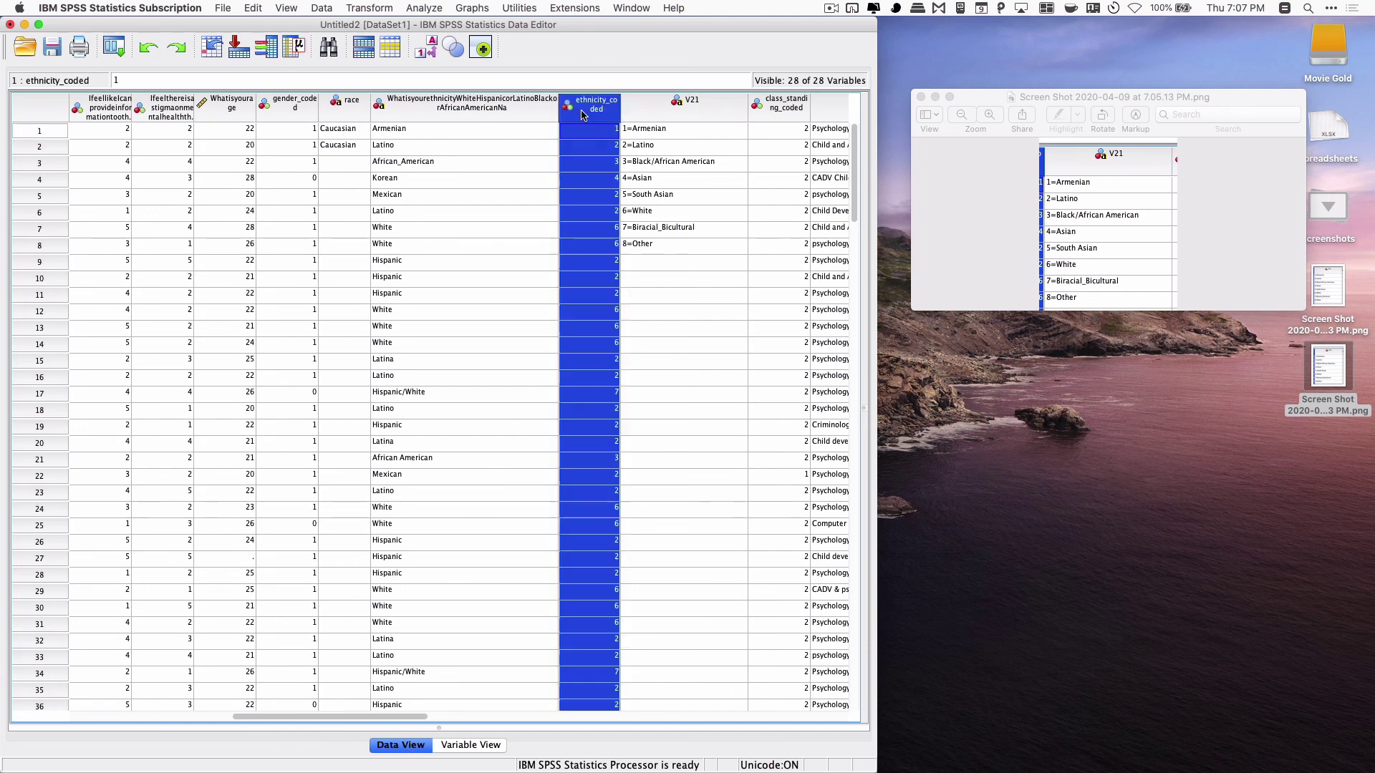
{"action": "left_click", "coordinate": [441, 55]}
{"action": "left_click", "coordinate": [459, 499]}
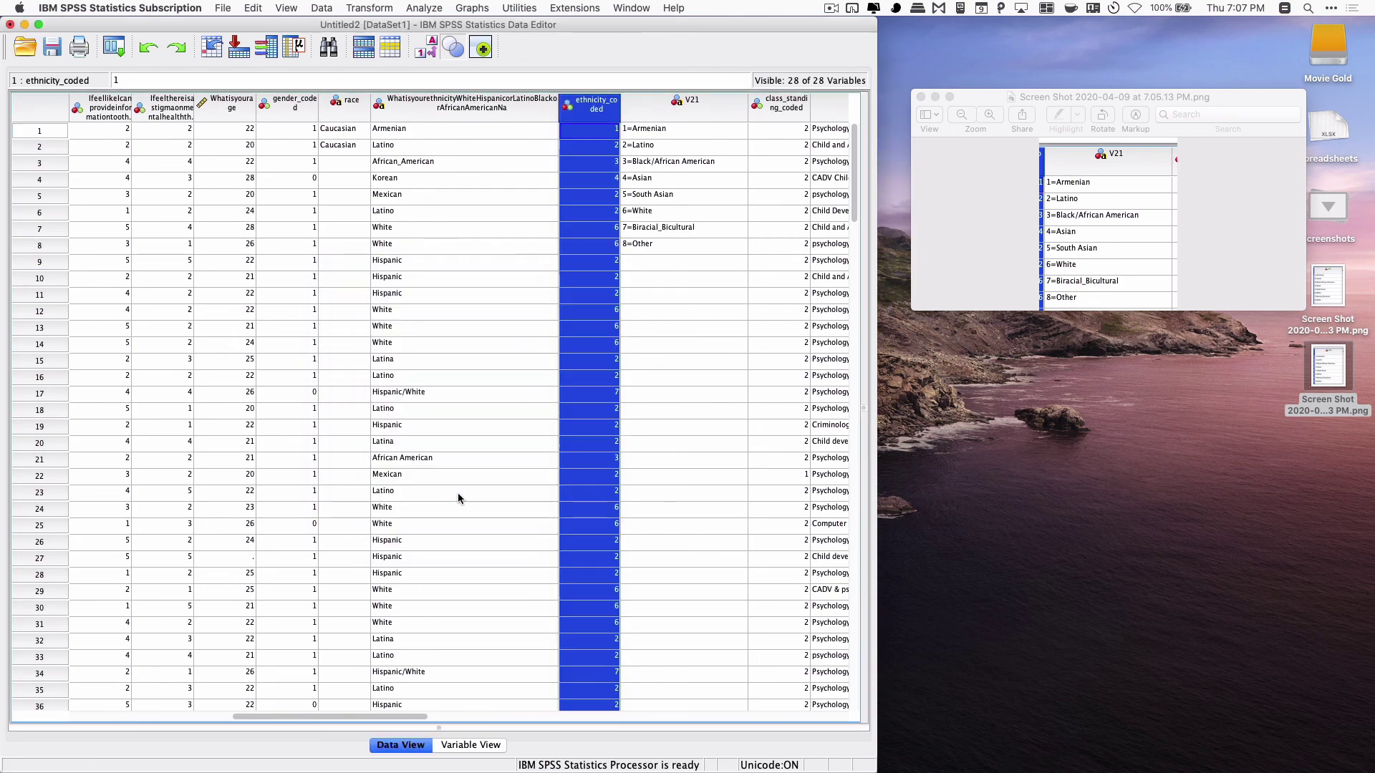
{"action": "left_click", "coordinate": [428, 48]}
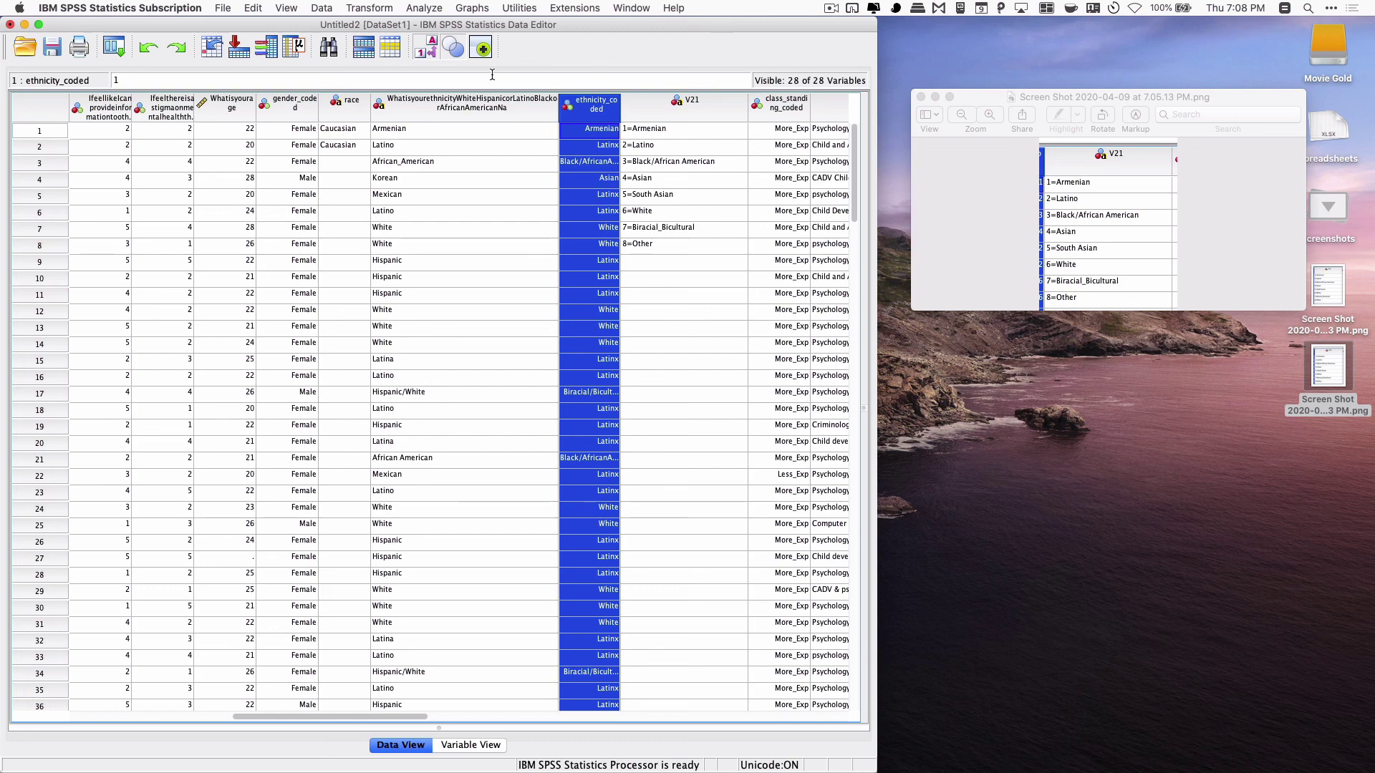
{"action": "left_click", "coordinate": [428, 48]}
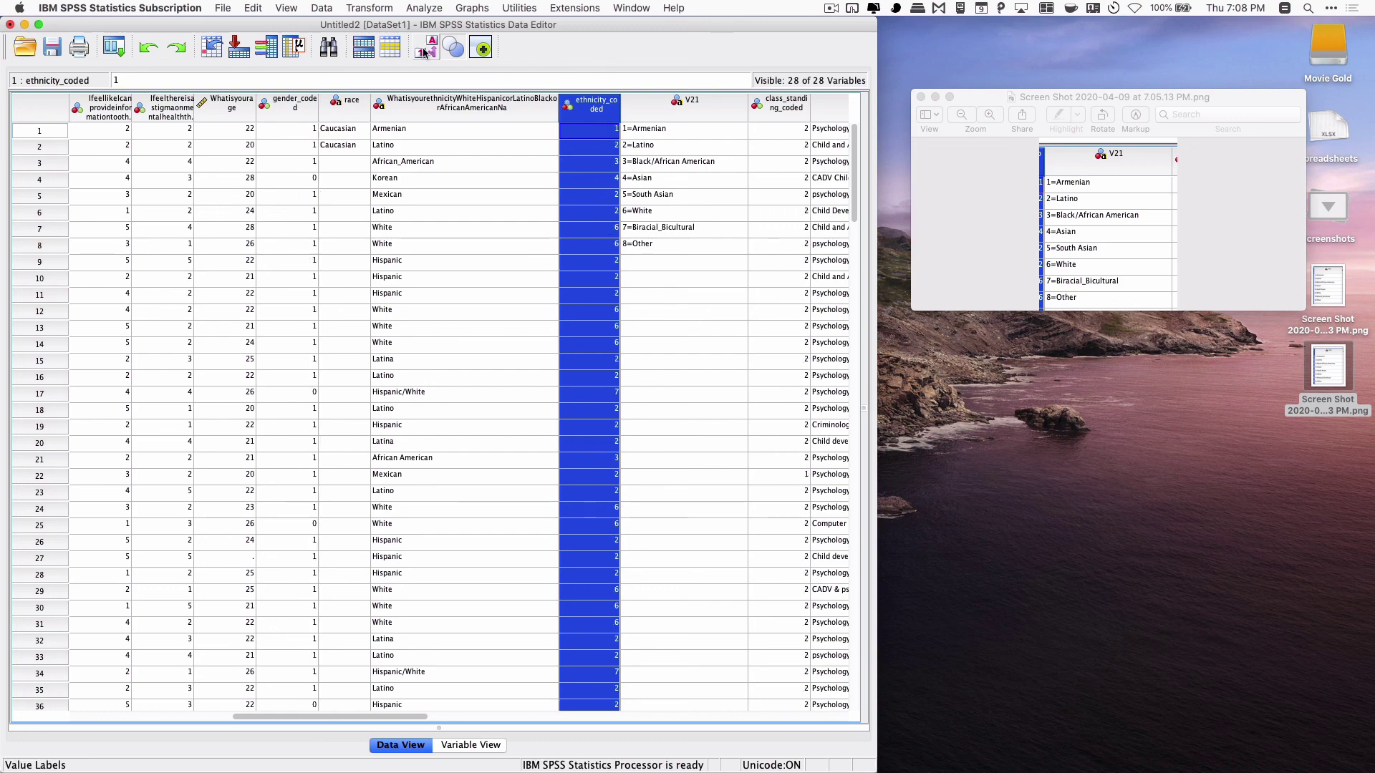
Delete the written-in ethnicity question column and the V21 code key column from the dataset.
{"action": "left_click", "coordinate": [490, 107]}
{"action": "right_click", "coordinate": [489, 110]}
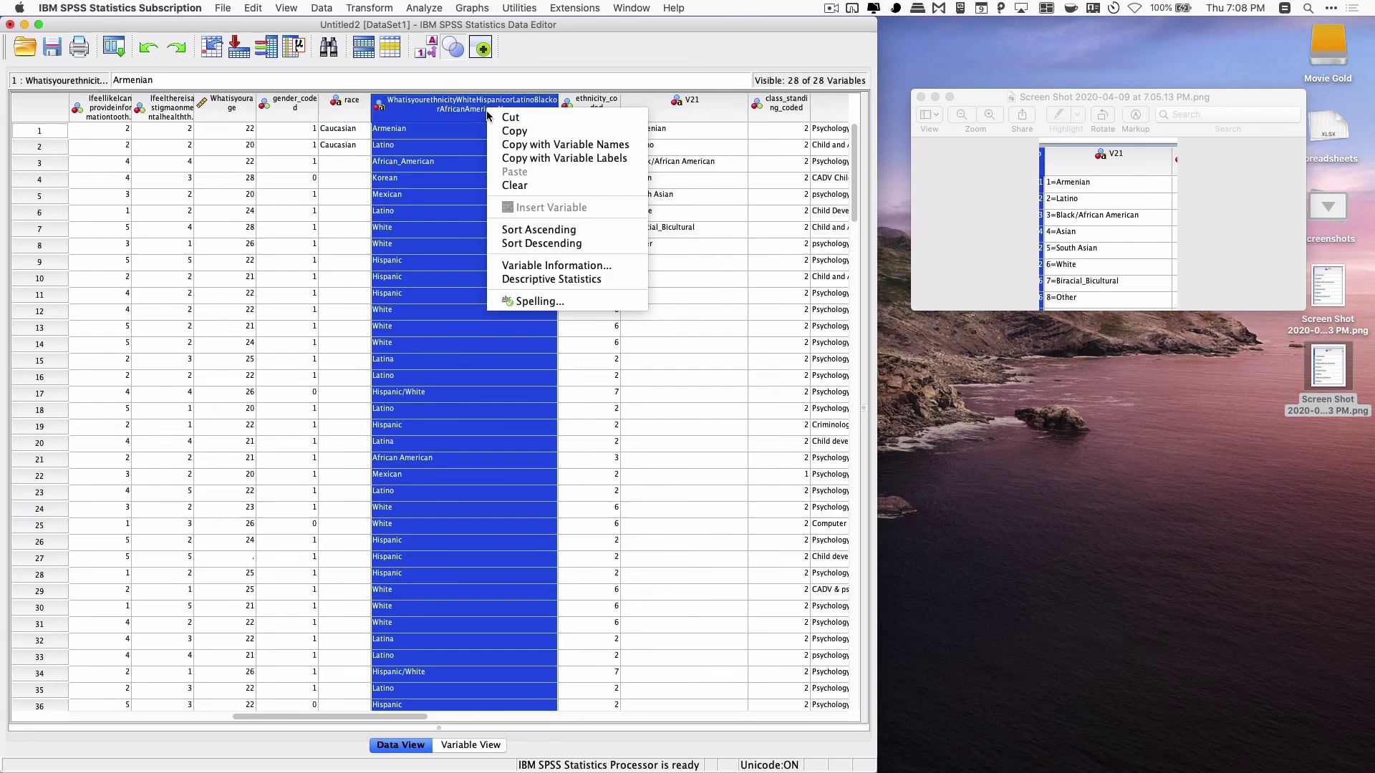
{"action": "left_click", "coordinate": [522, 188]}
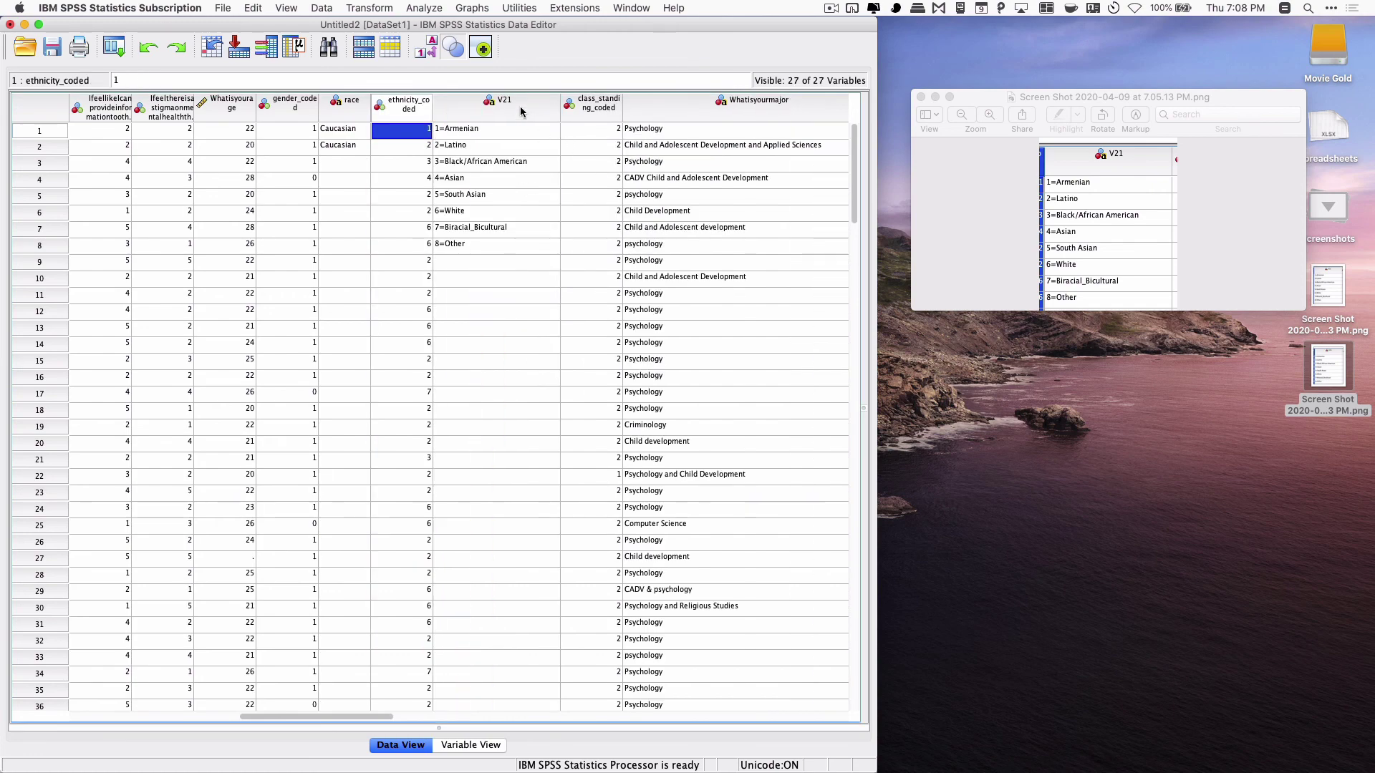
{"action": "left_click", "coordinate": [521, 112]}
{"action": "right_click", "coordinate": [520, 109]}
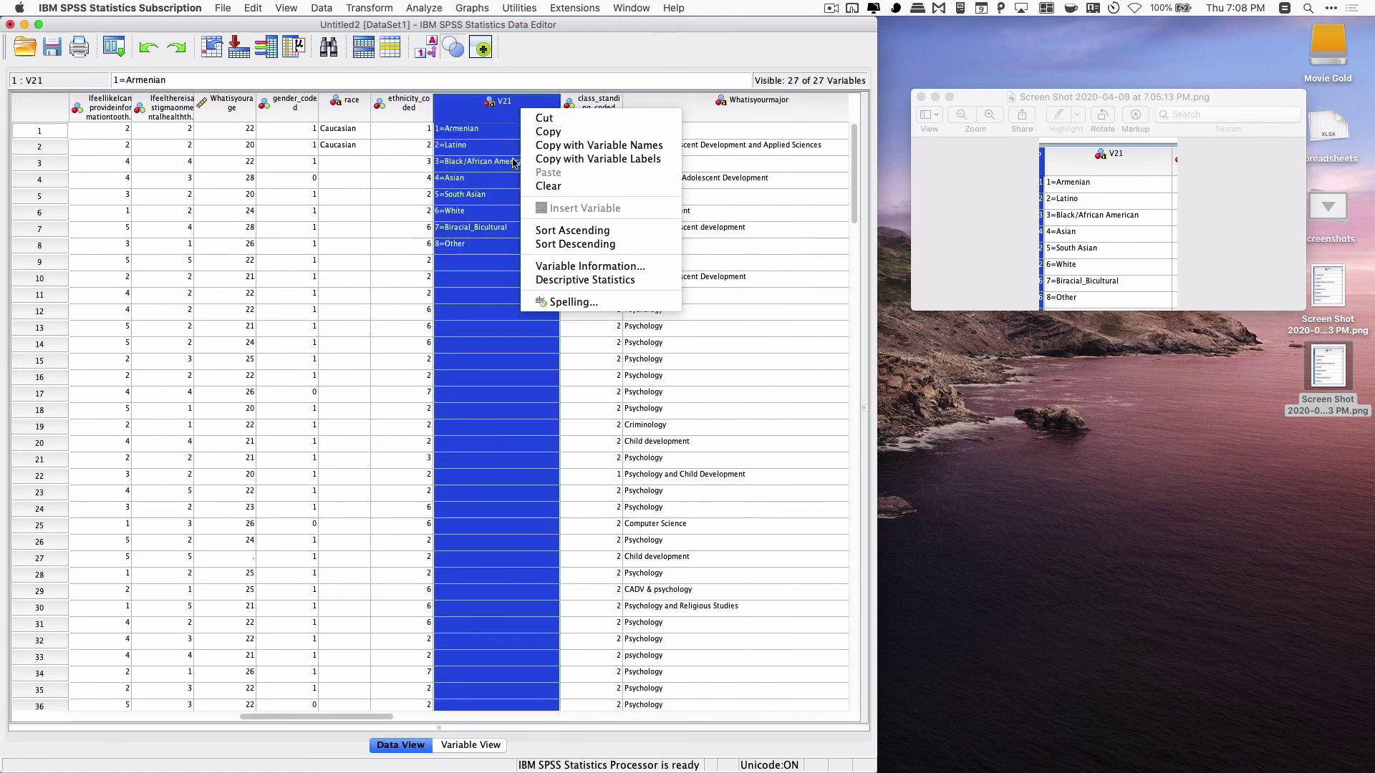
{"action": "left_click", "coordinate": [556, 185]}
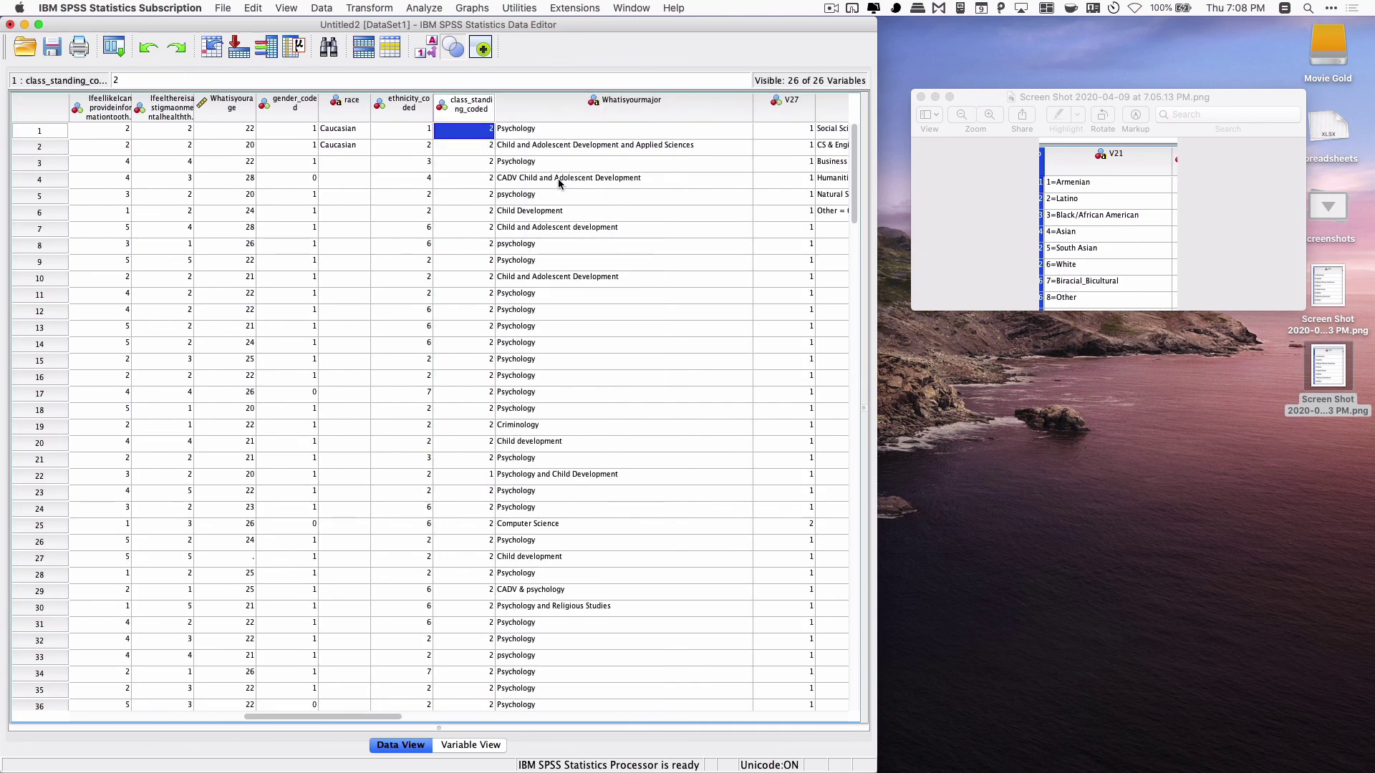
Select the ethnicity_coded column and compare its codes with their labels, leaving the data displayed as value labels.
{"action": "left_click", "coordinate": [409, 114]}
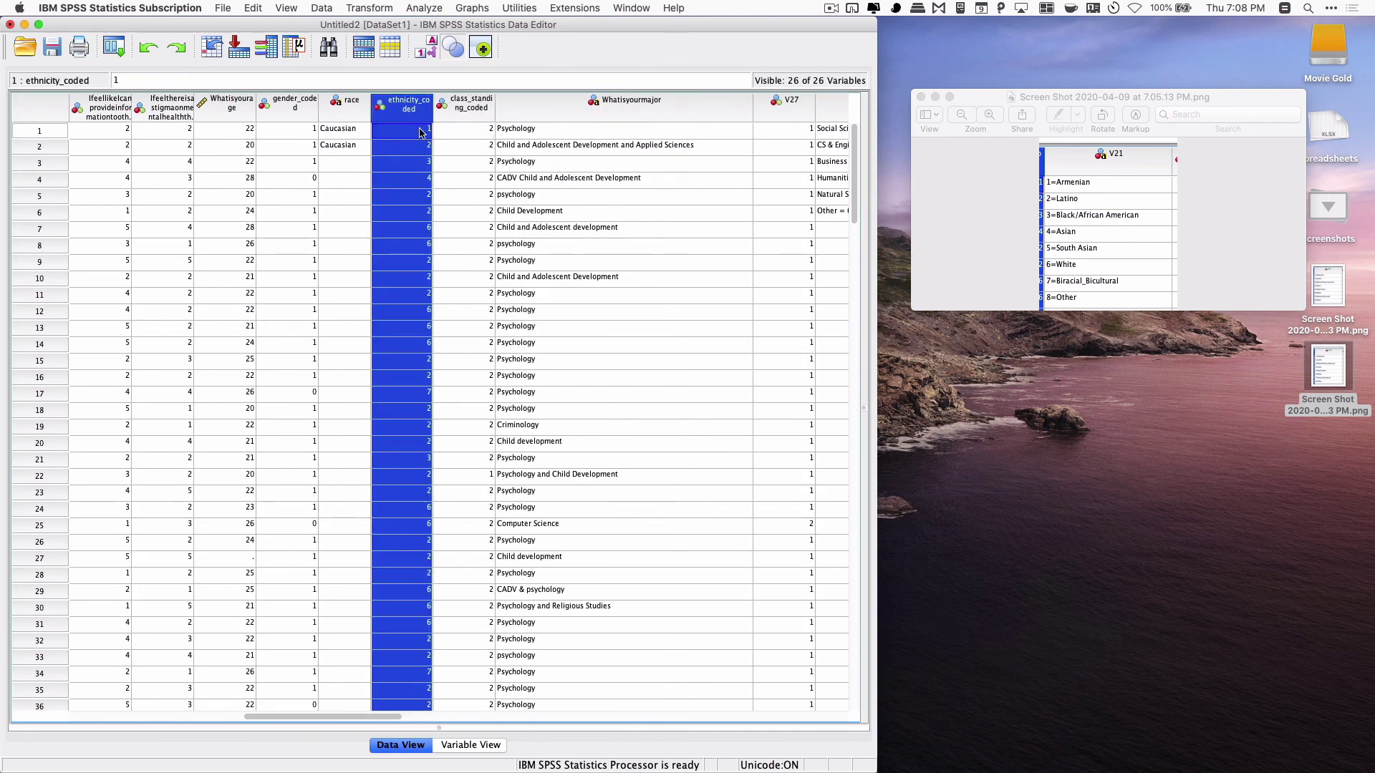
{"action": "left_click", "coordinate": [424, 47]}
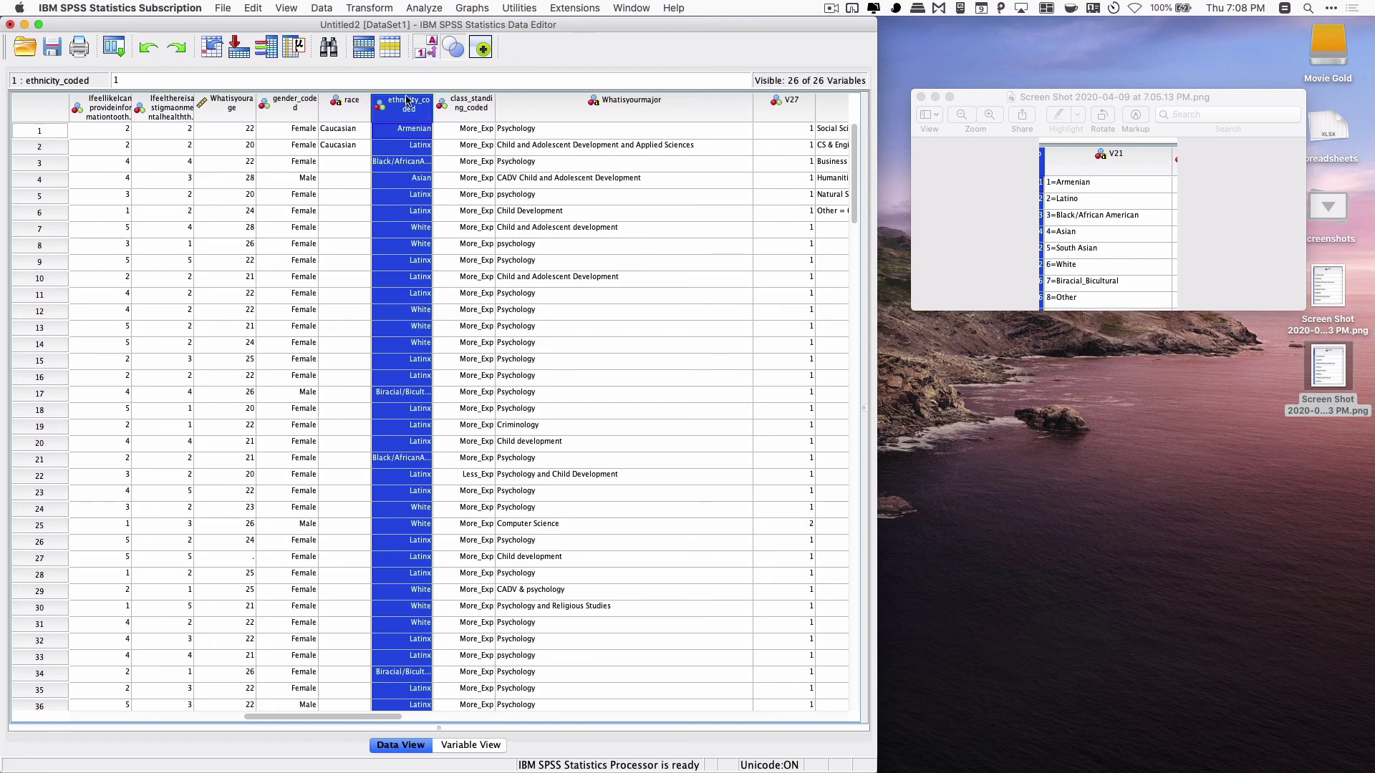
{"action": "left_click", "coordinate": [428, 51]}
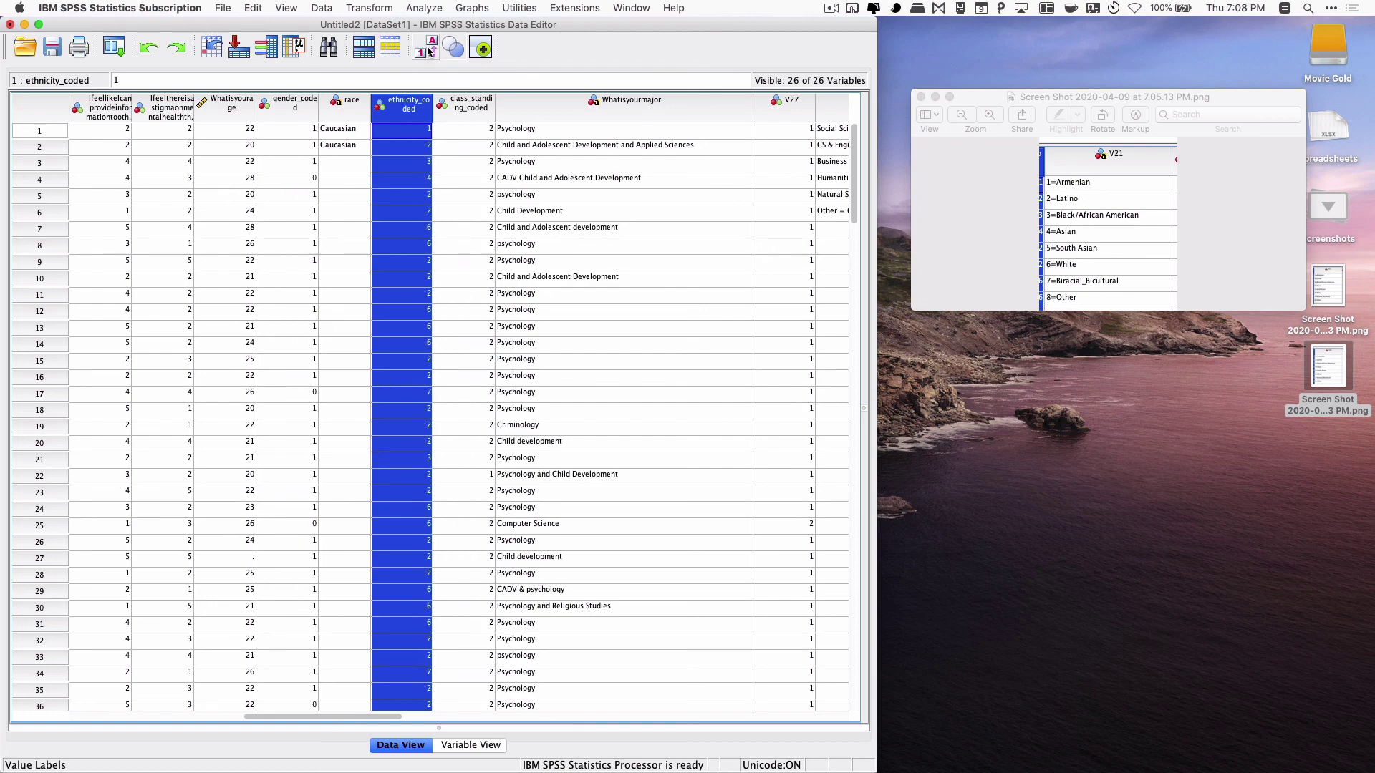
{"action": "left_click", "coordinate": [428, 50]}
{"action": "left_click", "coordinate": [428, 51]}
{"action": "left_click", "coordinate": [430, 50]}
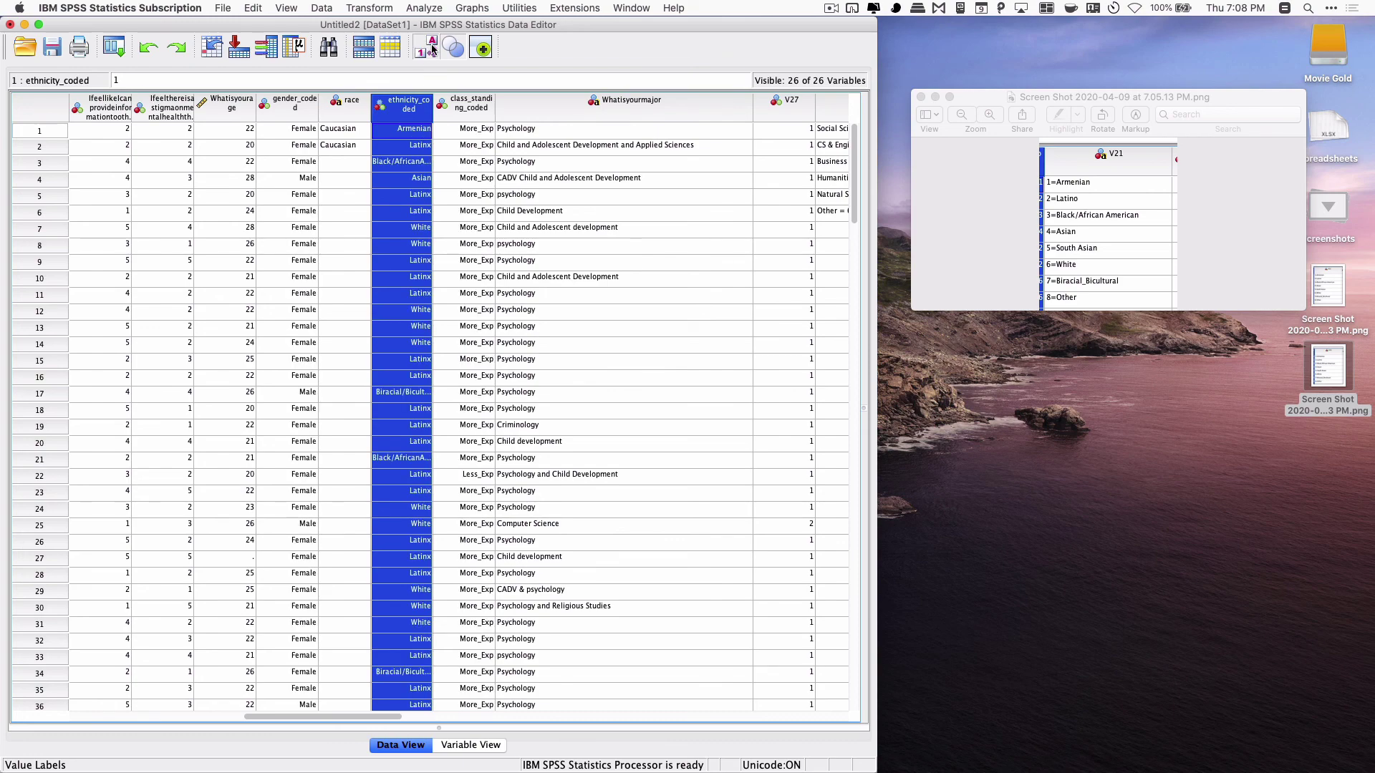
Delete the redundant race column from the dataset.
{"action": "right_click", "coordinate": [339, 105]}
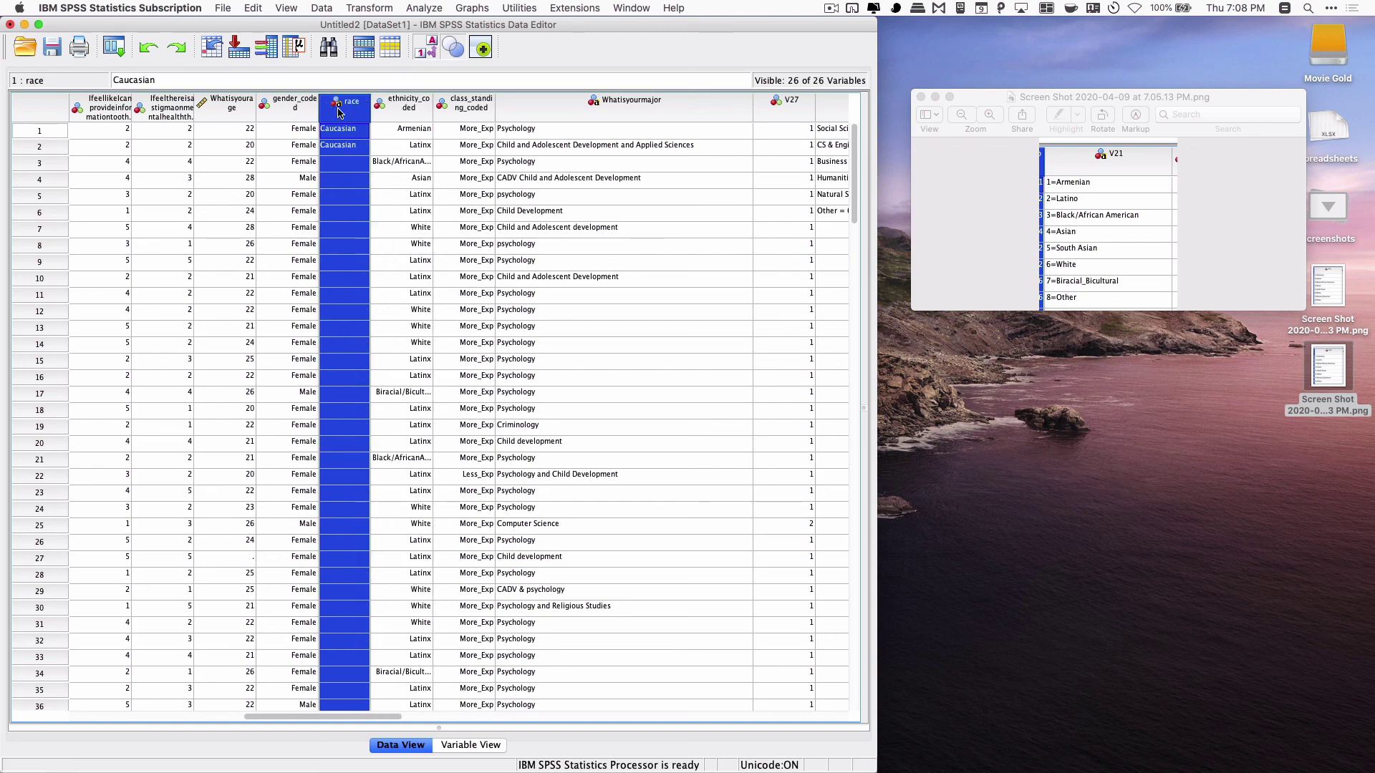
{"action": "left_click", "coordinate": [380, 187]}
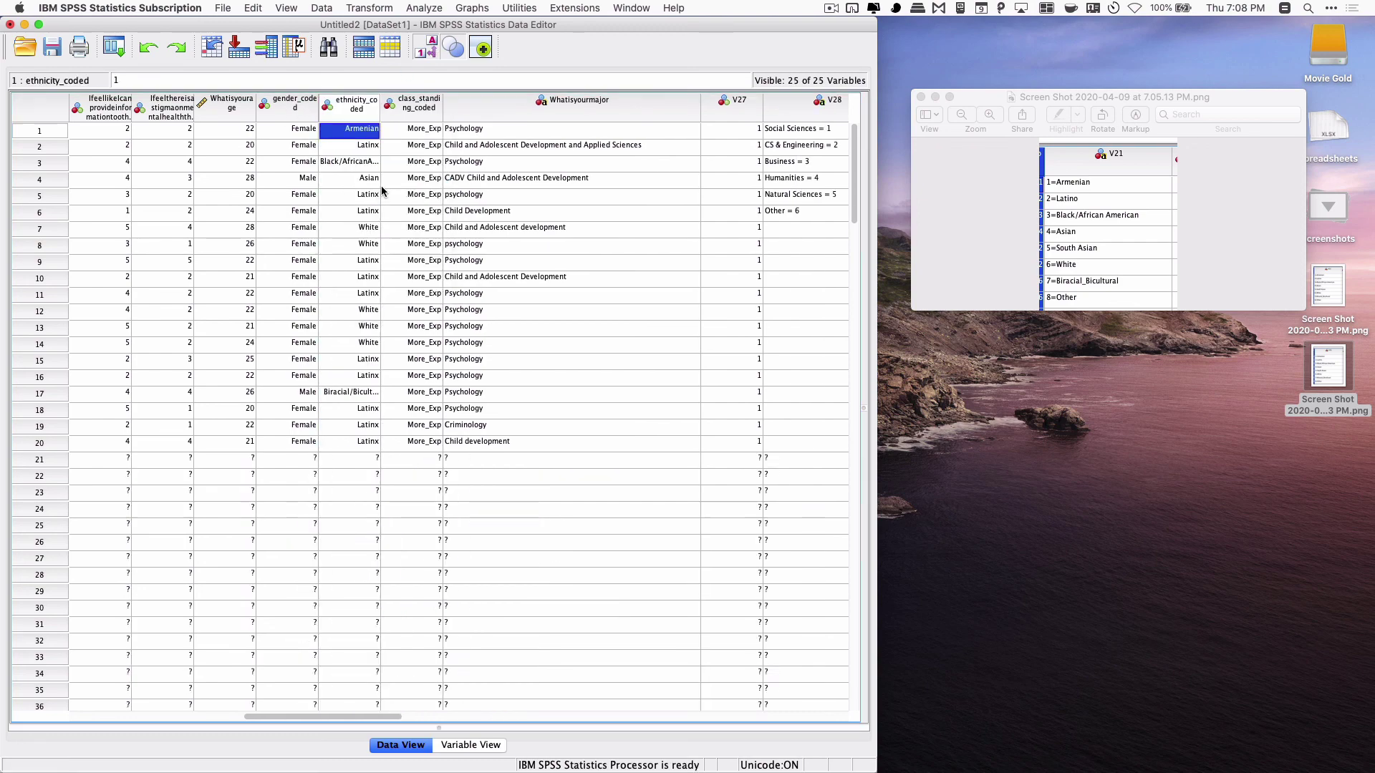